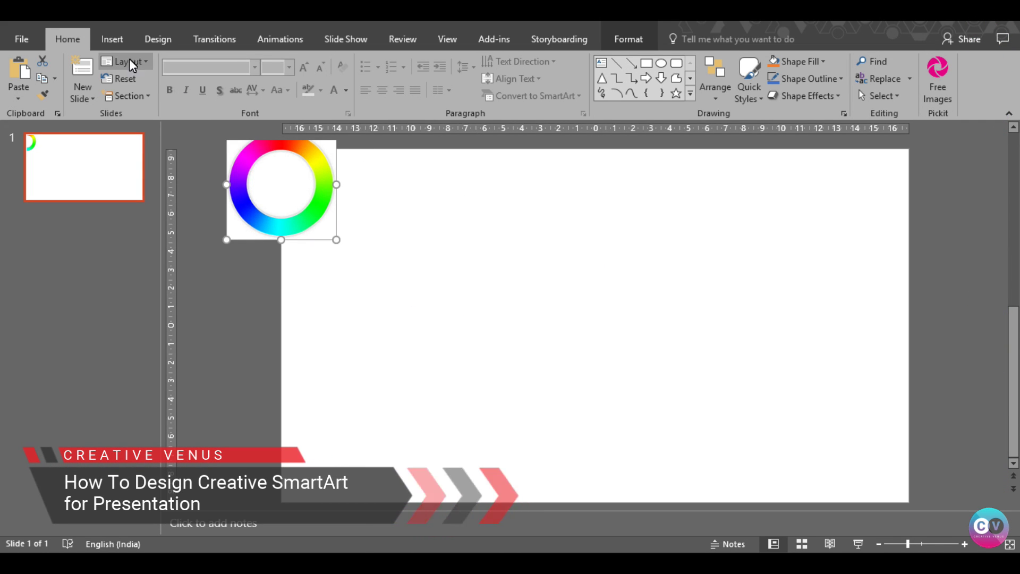
Pick the Rectangle from the Insert tab's Shapes gallery, ready to draw.
{"action": "left_click", "coordinate": [109, 43]}
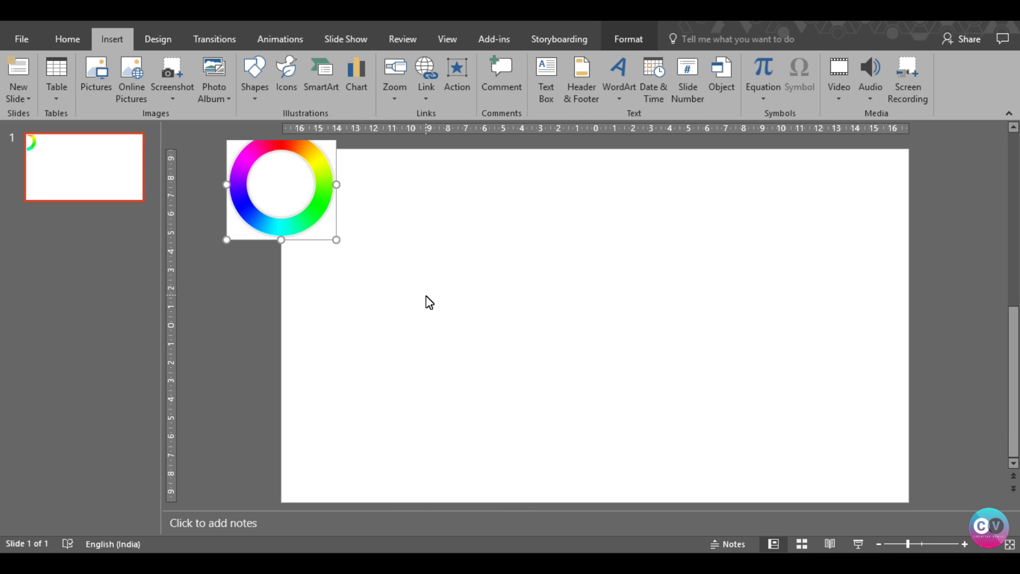
{"action": "left_click", "coordinate": [254, 88]}
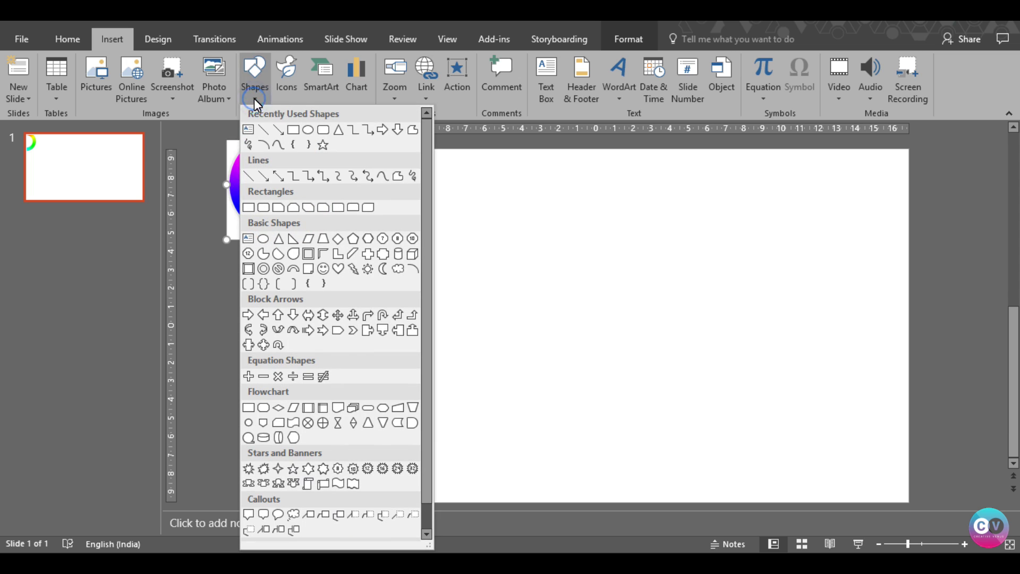
{"action": "left_click", "coordinate": [293, 131]}
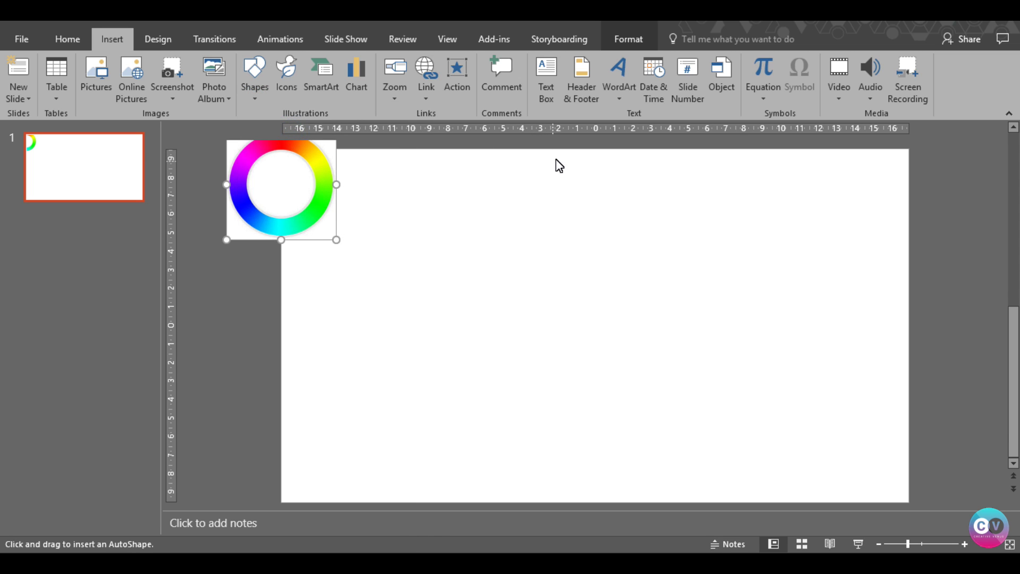
Draw a full-height blue rectangle on the slide's left side and widen it to 20.2 cm.
{"action": "left_click_drag", "start_coordinate": [574, 150], "coordinate": [281, 502]}
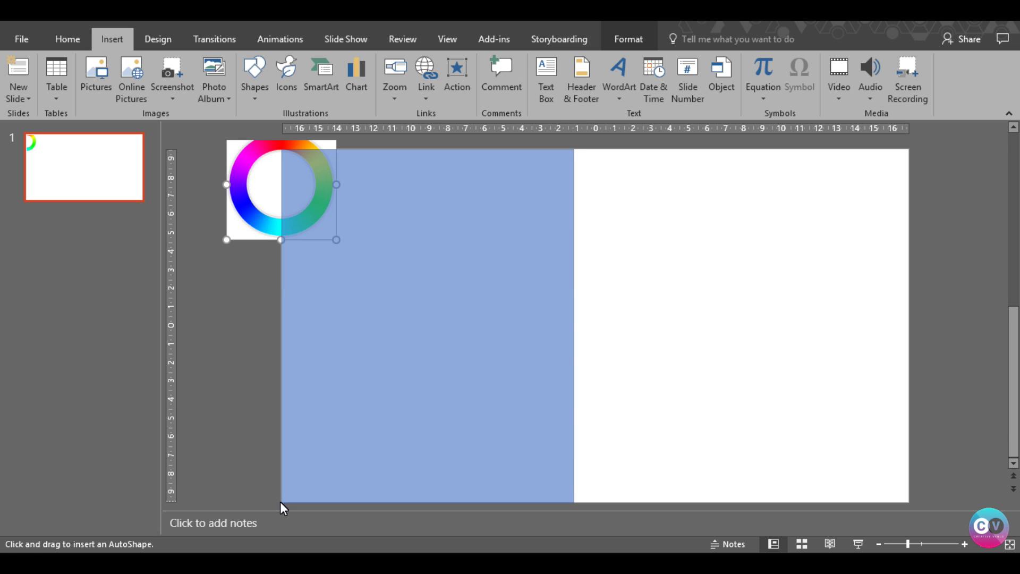
{"action": "mouse_move", "coordinate": [572, 326]}
{"action": "left_mouse_down"}
{"action": "mouse_move", "coordinate": [678, 314]}
{"action": "mouse_move", "coordinate": [656, 306]}
{"action": "left_mouse_up"}
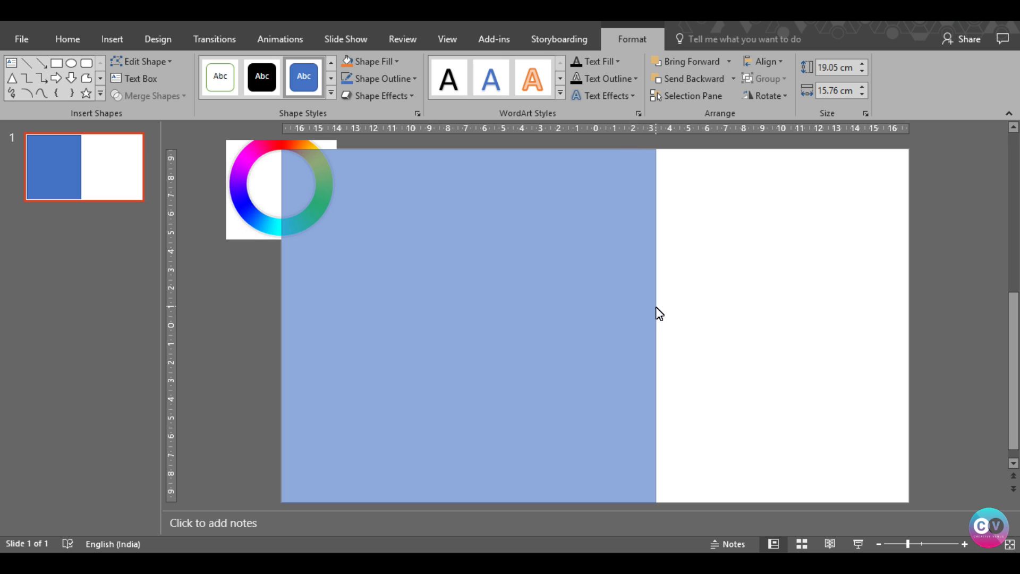
{"action": "left_click_drag", "start_coordinate": [655, 307], "coordinate": [656, 307]}
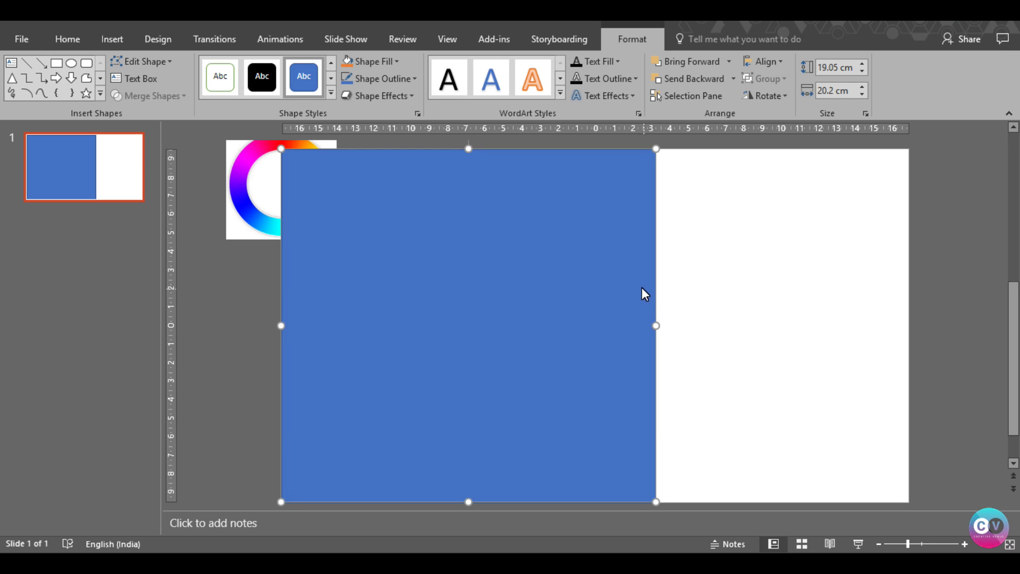
Turn on Edit Points and start pulling the rectangle's top-right corner inward.
{"action": "left_click", "coordinate": [142, 62]}
{"action": "left_click", "coordinate": [149, 100]}
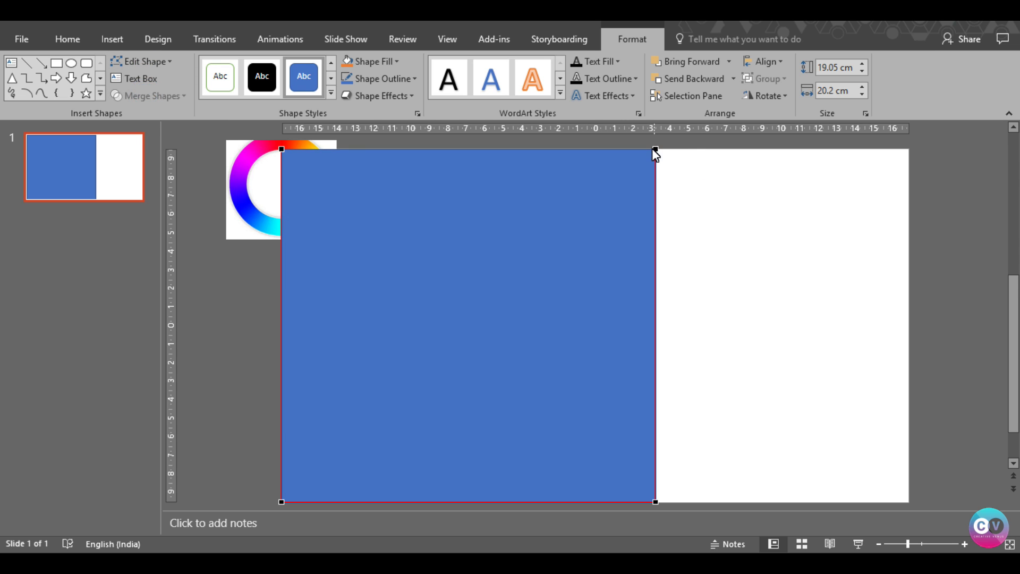
{"action": "left_click_drag", "start_coordinate": [657, 151], "coordinate": [528, 170]}
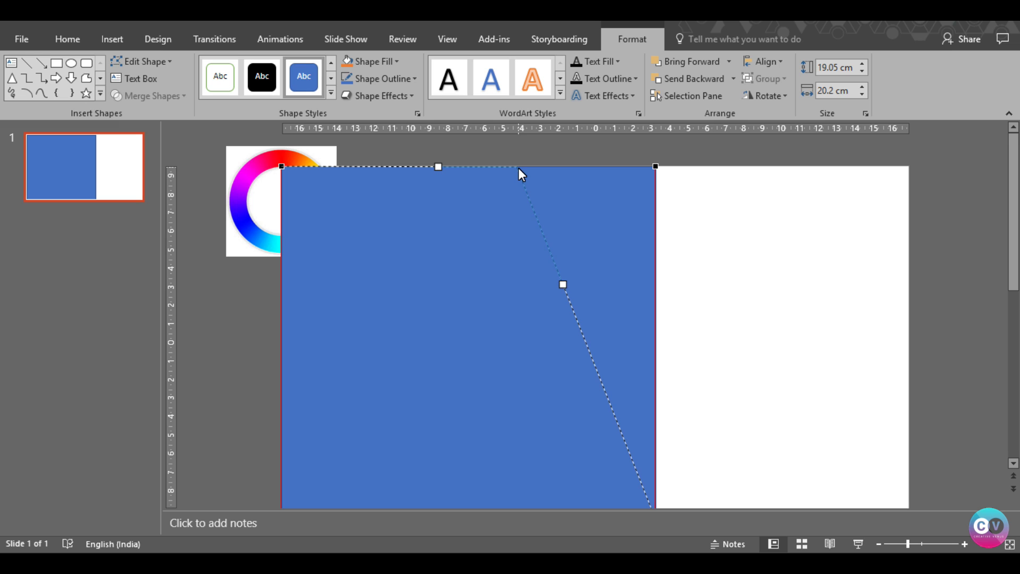
Drag the top-right corner left so the rectangle's right edge slants.
{"action": "left_click_drag", "start_coordinate": [528, 170], "coordinate": [517, 167]}
{"action": "left_click", "coordinate": [616, 224]}
{"action": "left_click", "coordinate": [525, 242]}
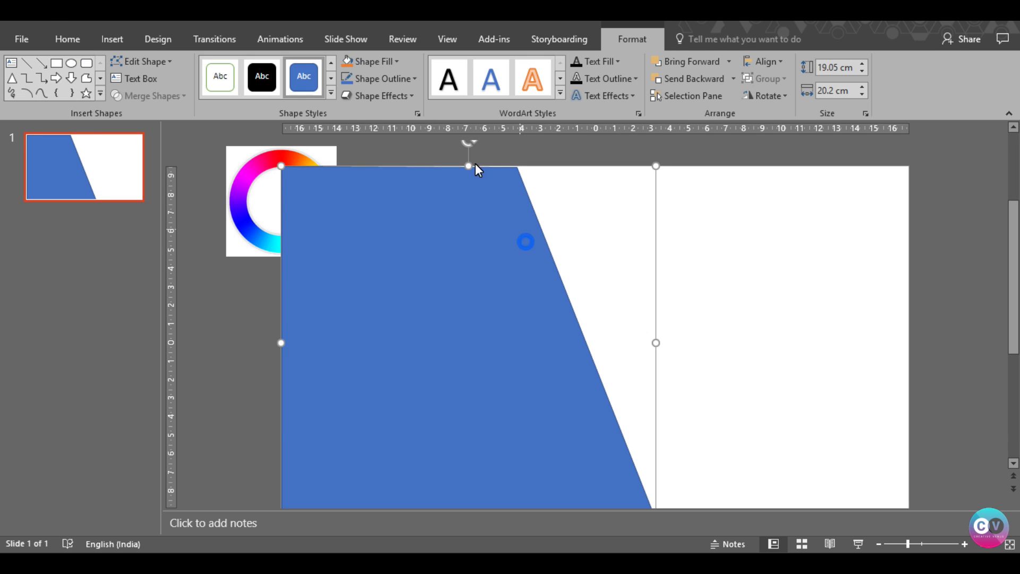
{"action": "left_click", "coordinate": [142, 61]}
{"action": "left_click", "coordinate": [143, 98]}
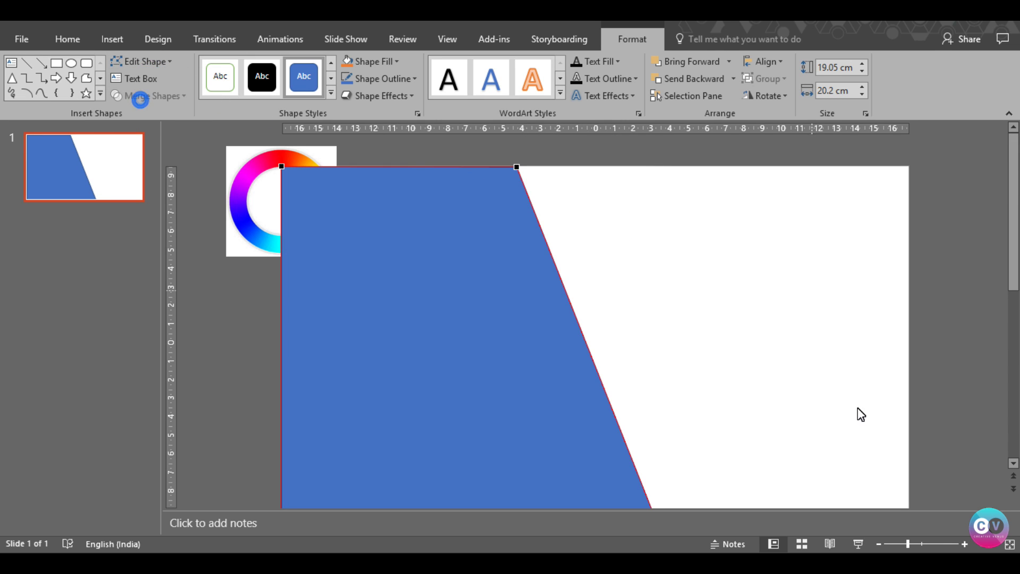
Zoom in and snap the slanted top-right corner onto the slide's top edge.
{"action": "left_click", "coordinate": [943, 544]}
{"action": "scroll", "coordinate": [832, 374], "scroll_direction": "up", "scroll_amount": 2}
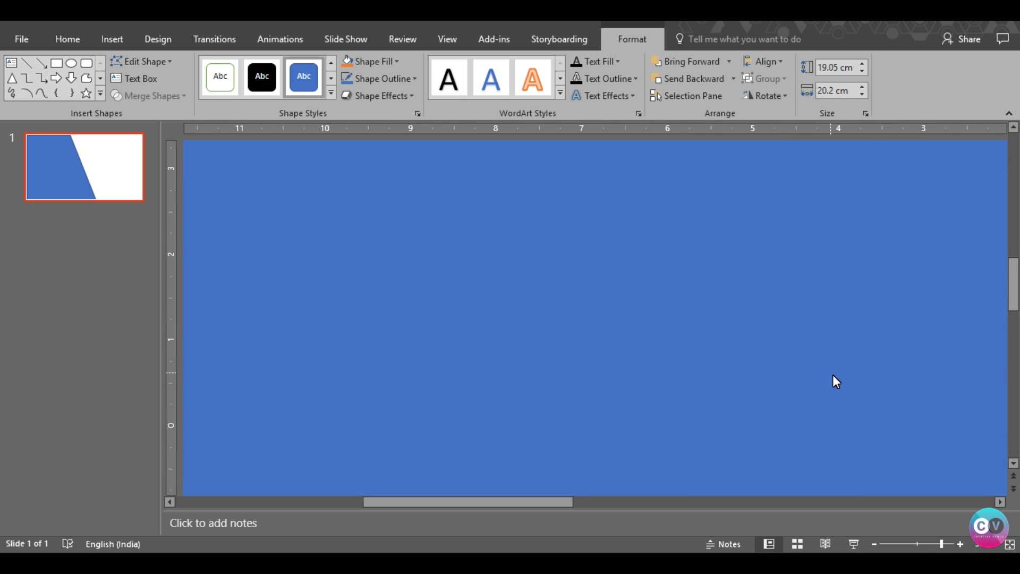
{"action": "scroll", "coordinate": [833, 375], "scroll_direction": "up", "scroll_amount": 2}
{"action": "scroll", "coordinate": [833, 375], "scroll_direction": "up", "scroll_amount": 1}
{"action": "scroll", "coordinate": [832, 375], "scroll_direction": "up", "scroll_amount": 2}
{"action": "scroll", "coordinate": [836, 374], "scroll_direction": "up", "scroll_amount": 1}
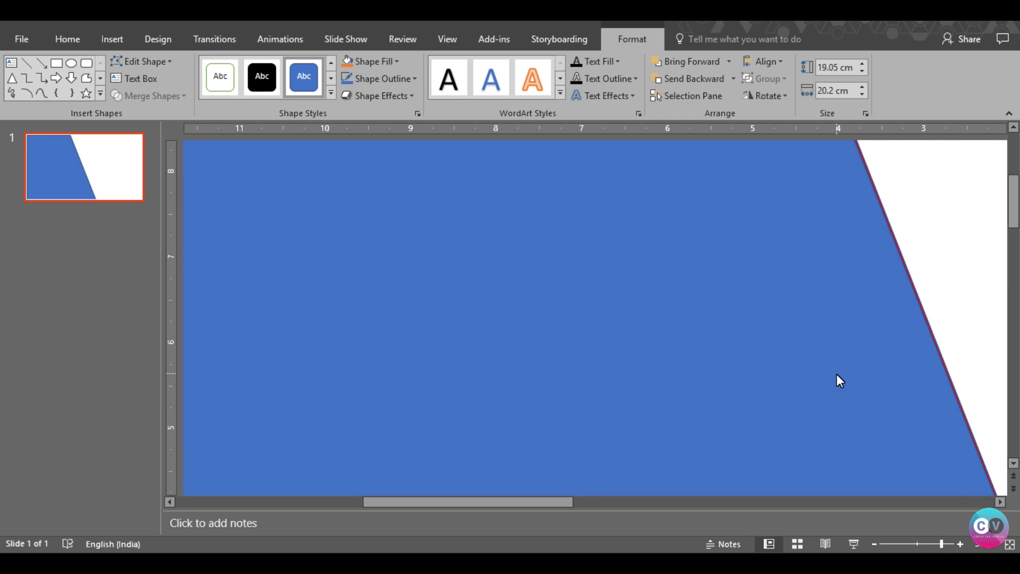
{"action": "scroll", "coordinate": [836, 374], "scroll_direction": "up", "scroll_amount": 3}
{"action": "scroll", "coordinate": [836, 374], "scroll_direction": "up", "scroll_amount": 2}
{"action": "left_click_drag", "start_coordinate": [819, 242], "coordinate": [816, 238]}
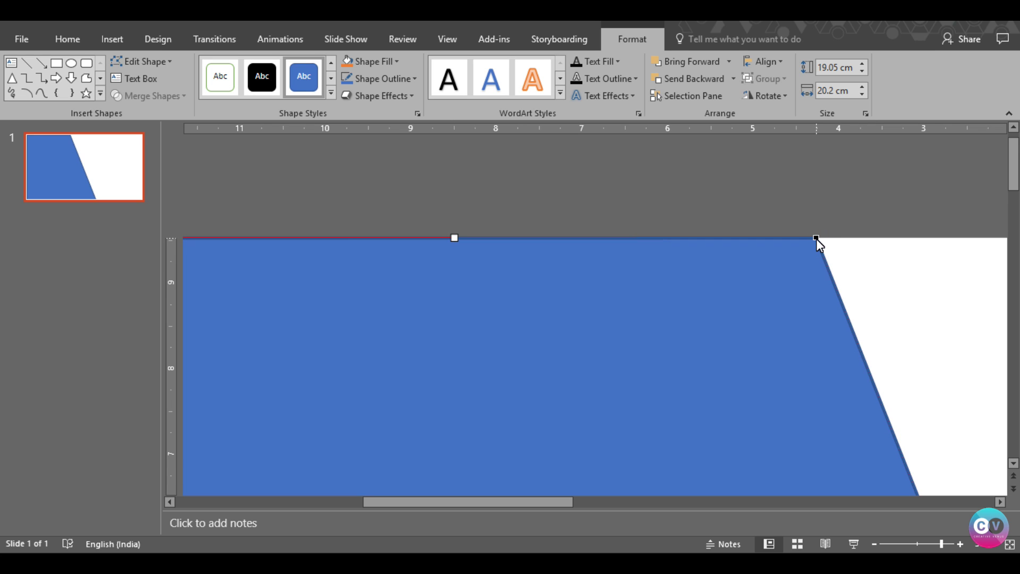
{"action": "left_click", "coordinate": [866, 267]}
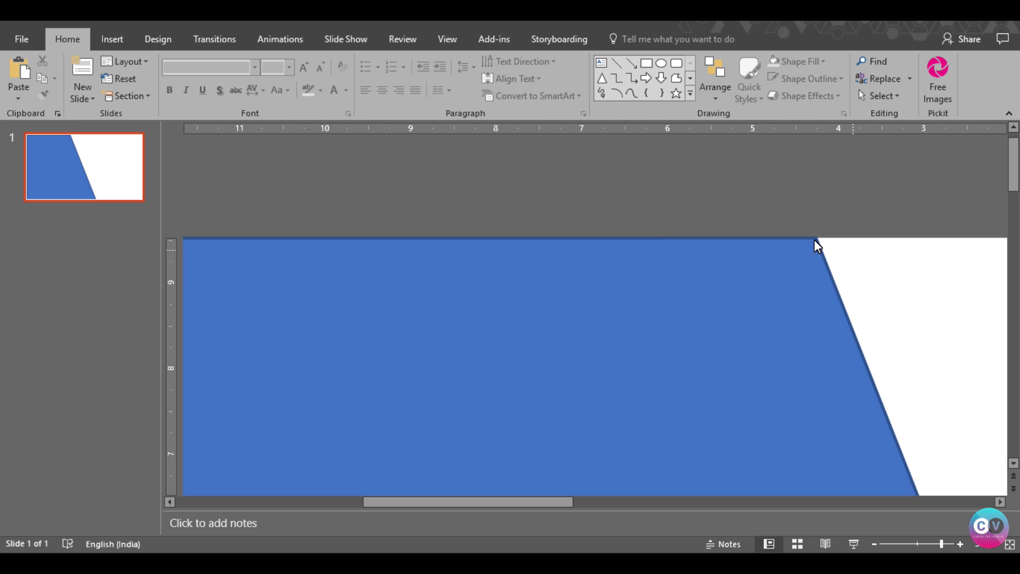
Set the blue trapezoid's outline to No Outline.
{"action": "left_click", "coordinate": [565, 304]}
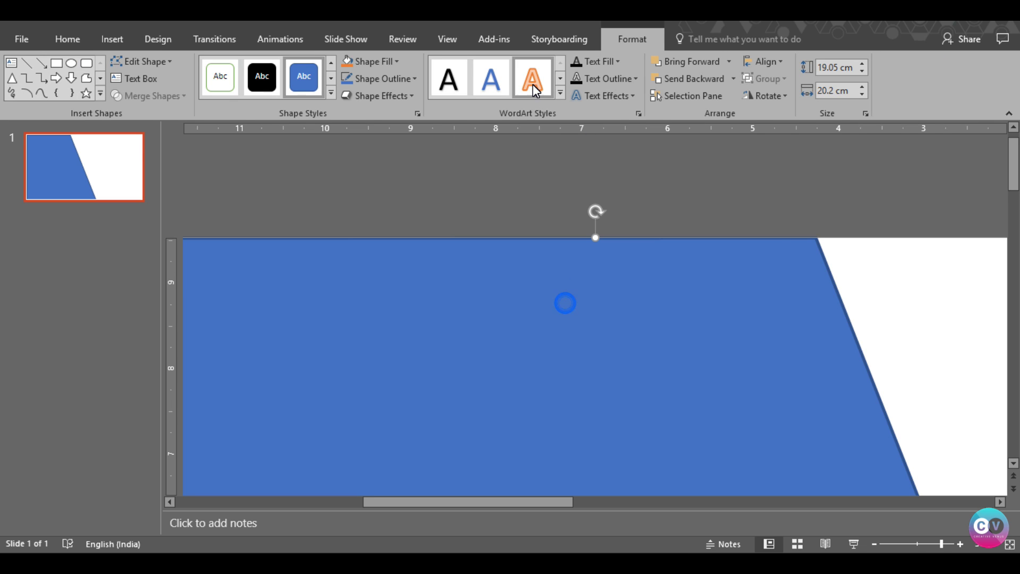
{"action": "left_click", "coordinate": [399, 78]}
{"action": "left_click", "coordinate": [379, 207]}
{"action": "left_click", "coordinate": [928, 308]}
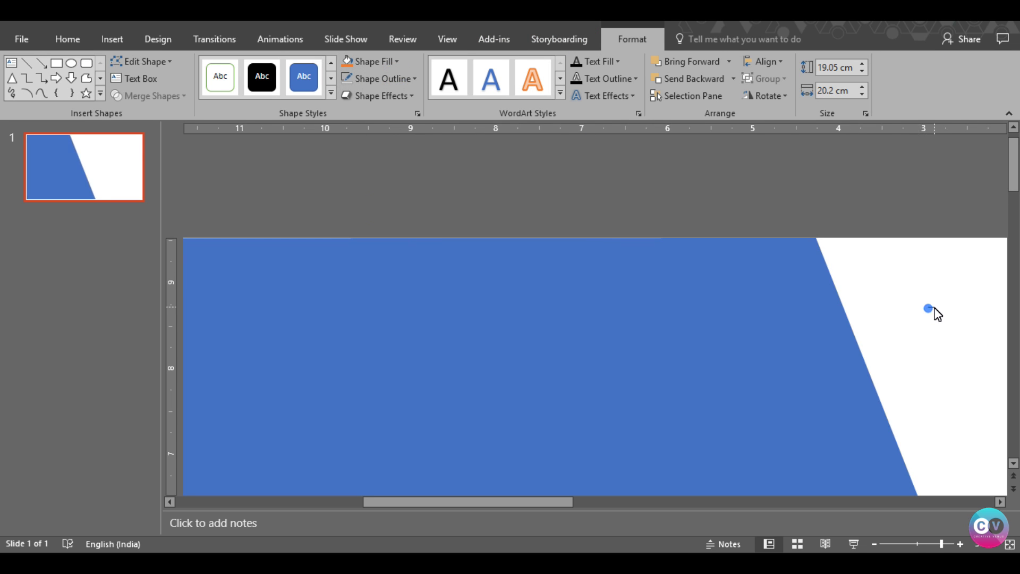
Zoom out and stretch the blue trapezoid rightward to about 26.12 cm wide.
{"action": "left_click", "coordinate": [874, 543]}
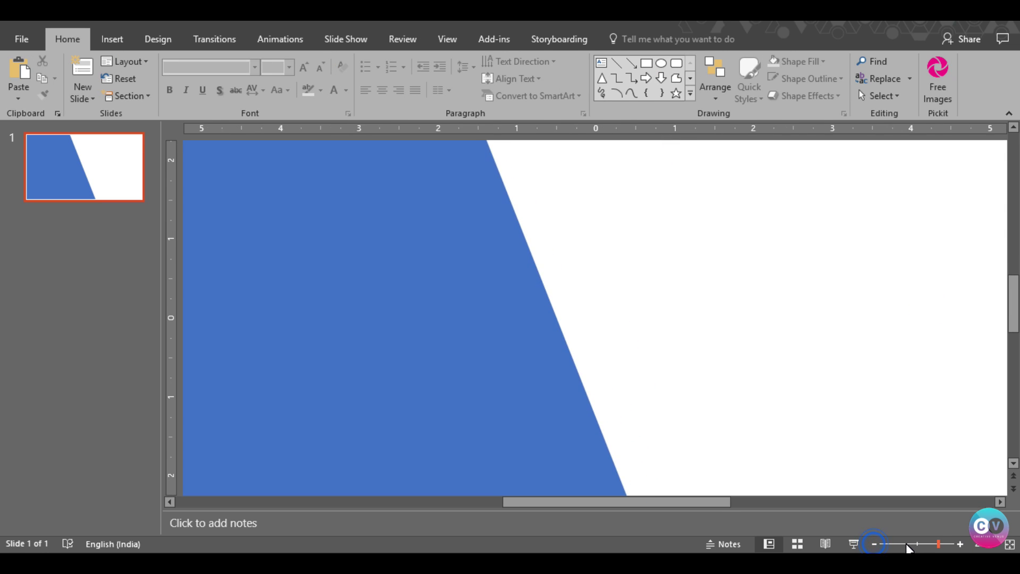
{"action": "left_click", "coordinate": [907, 544]}
{"action": "left_click", "coordinate": [897, 544]}
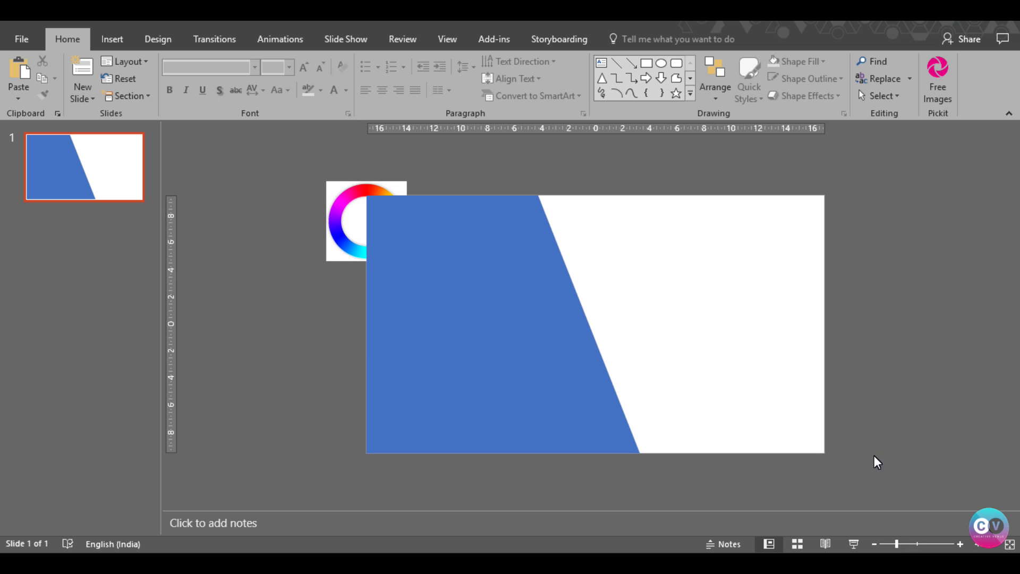
{"action": "left_click", "coordinate": [486, 267]}
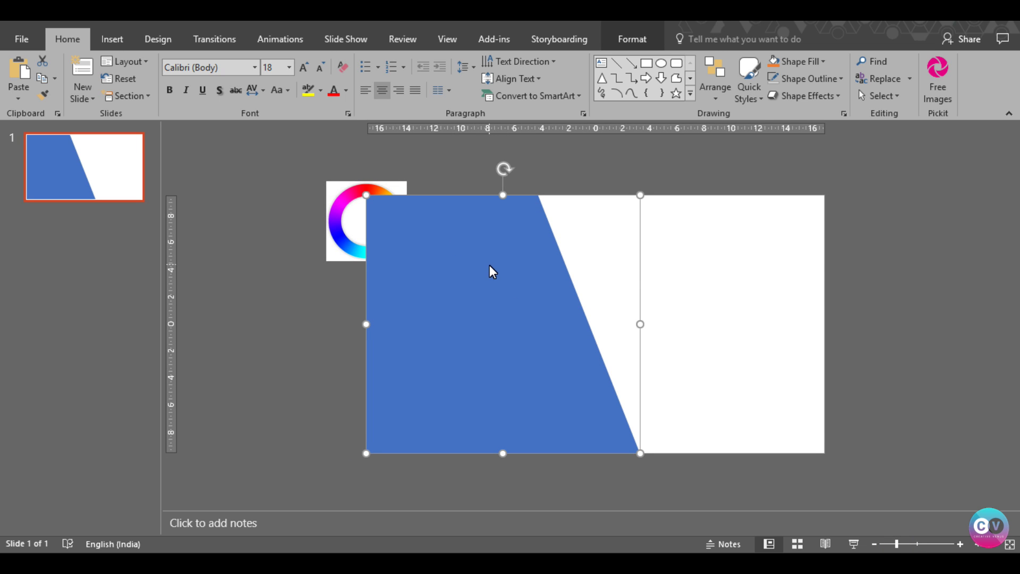
{"action": "left_click_drag", "start_coordinate": [646, 339], "coordinate": [720, 336]}
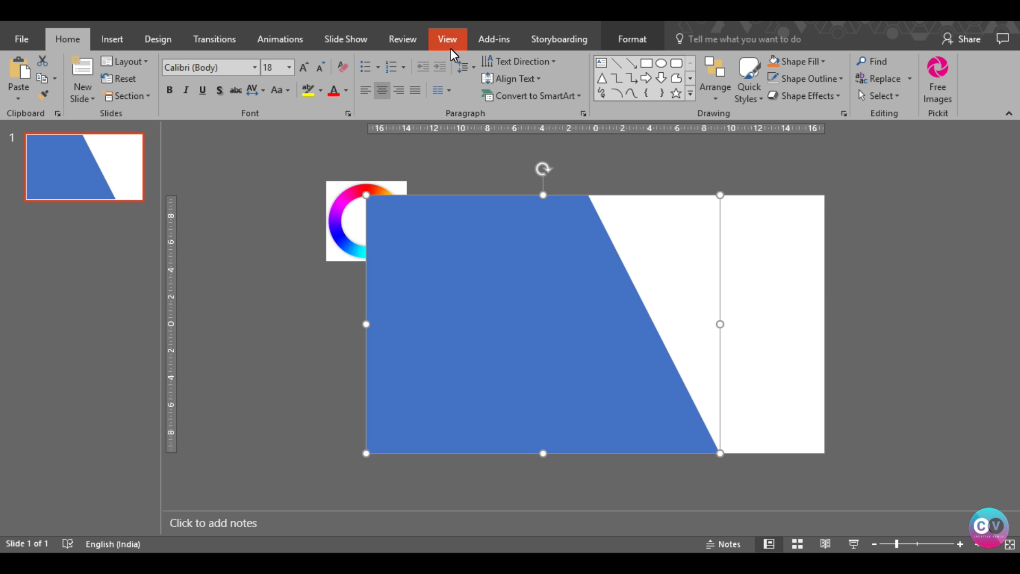
Bend the slanted edge into a smooth S-curve using the top and bottom vertex handles.
{"action": "left_click", "coordinate": [626, 36]}
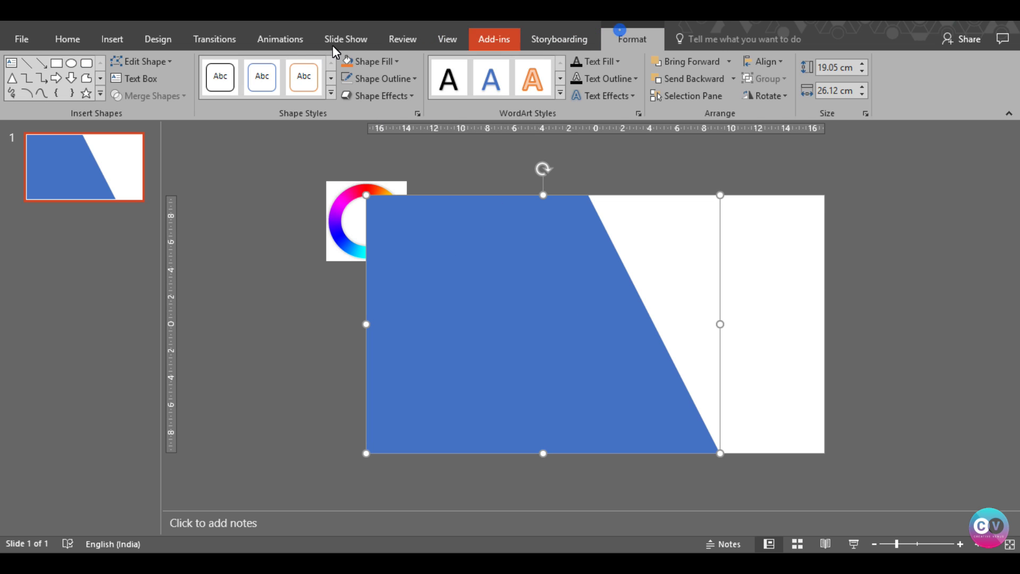
{"action": "left_click", "coordinate": [154, 62]}
{"action": "left_click", "coordinate": [151, 99]}
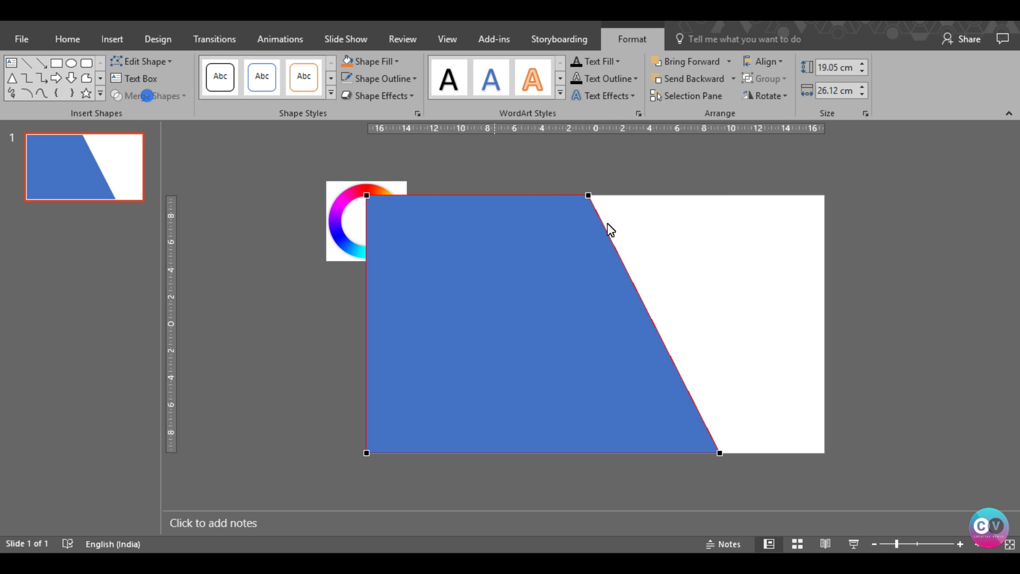
{"action": "left_click", "coordinate": [588, 195]}
{"action": "left_click_drag", "start_coordinate": [633, 280], "coordinate": [710, 307]}
{"action": "left_click", "coordinate": [718, 453]}
{"action": "left_click_drag", "start_coordinate": [674, 366], "coordinate": [602, 304]}
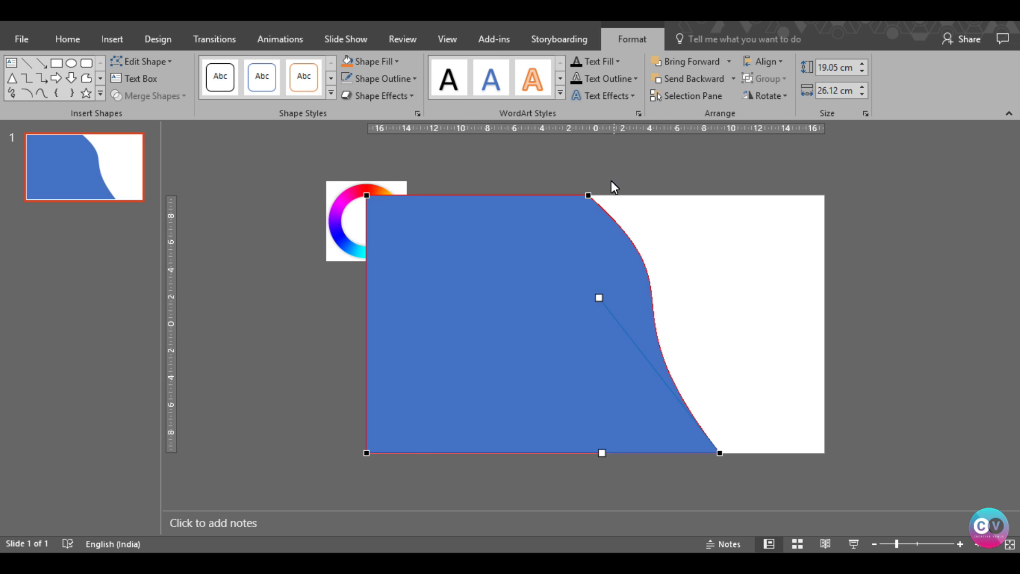
{"action": "left_click", "coordinate": [591, 199]}
{"action": "left_click_drag", "start_coordinate": [706, 298], "coordinate": [731, 309]}
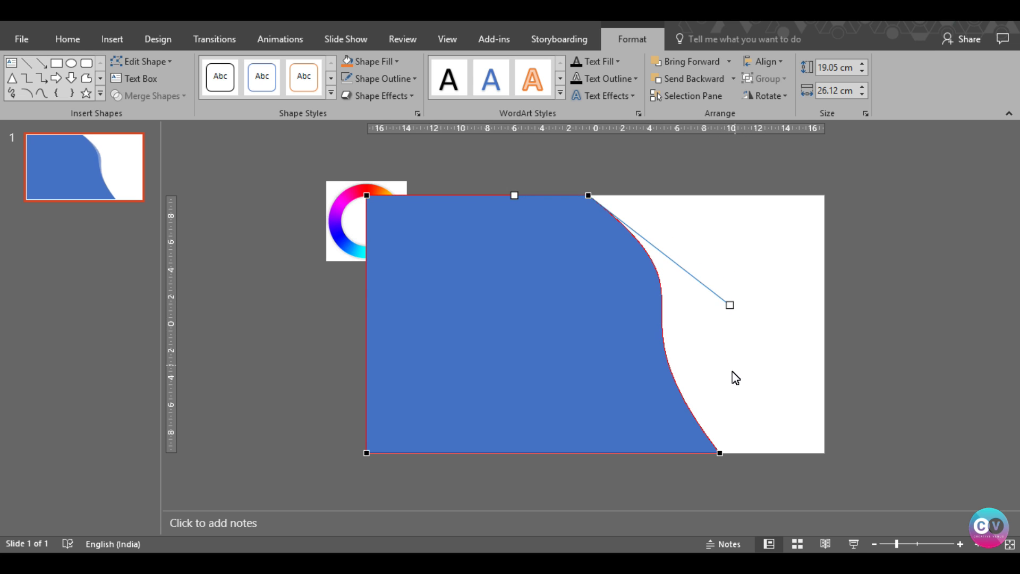
{"action": "left_click", "coordinate": [731, 371]}
Open the Format Shape pane for the curved blue shape.
{"action": "left_click", "coordinate": [581, 347]}
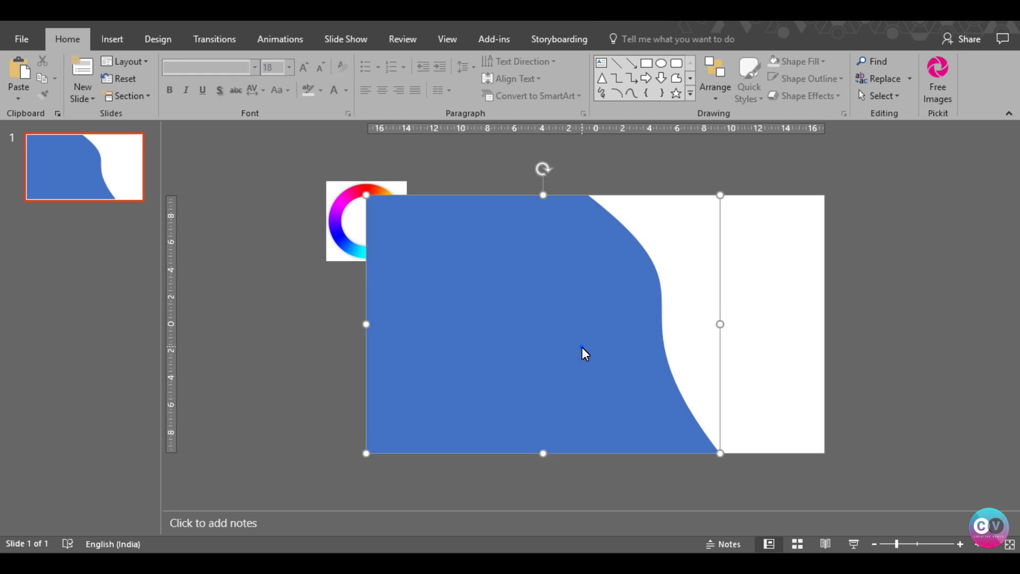
{"action": "right_click", "coordinate": [550, 323]}
{"action": "left_click", "coordinate": [507, 311]}
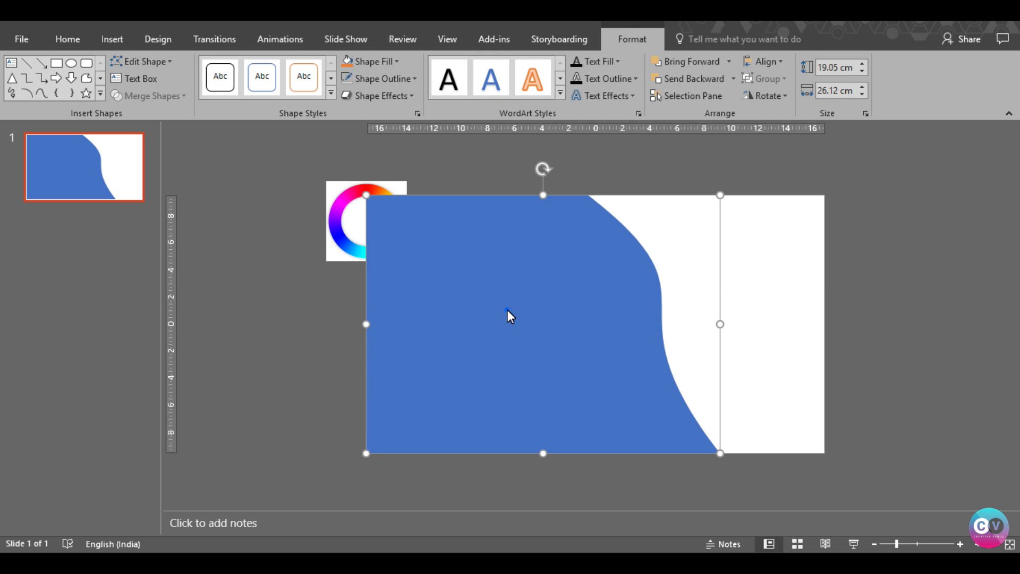
{"action": "right_click", "coordinate": [508, 310]}
{"action": "left_click", "coordinate": [552, 278]}
Fill the curved shape with a custom deeper blue, RGB 0, 135, 218.
{"action": "left_click", "coordinate": [855, 215]}
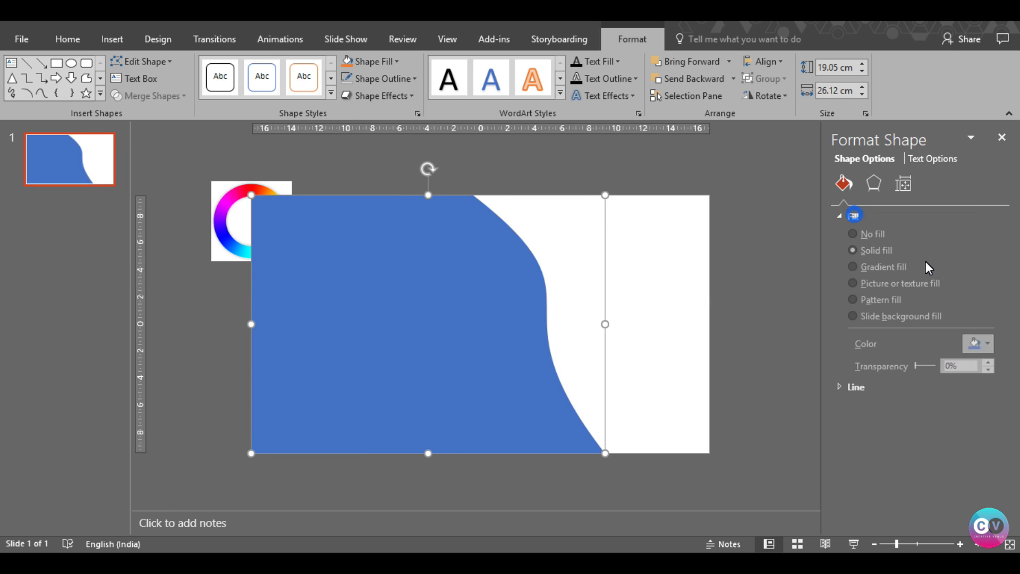
{"action": "left_click", "coordinate": [978, 348]}
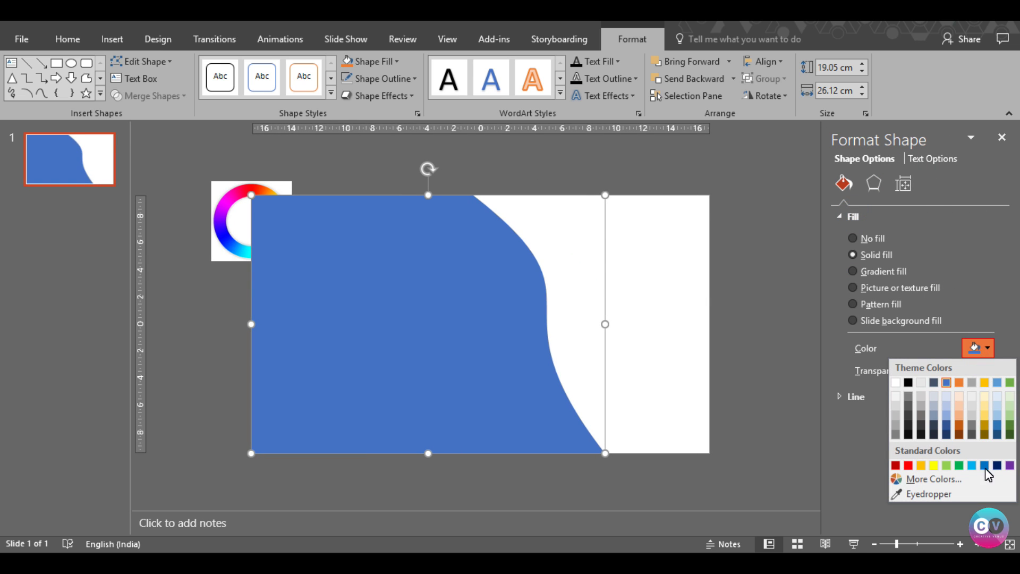
{"action": "left_click", "coordinate": [972, 466]}
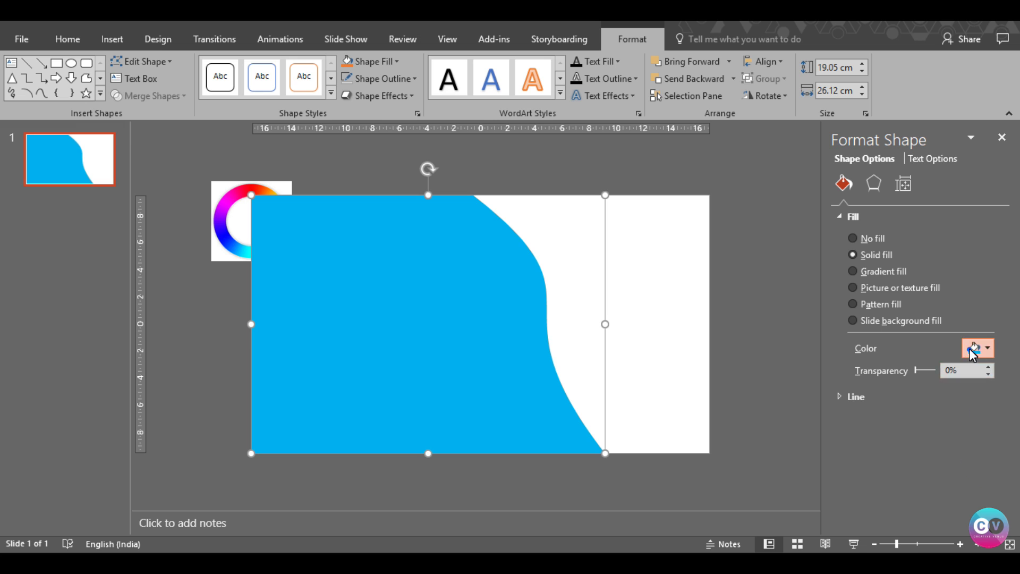
{"action": "left_click", "coordinate": [970, 348]}
{"action": "left_click", "coordinate": [952, 477]}
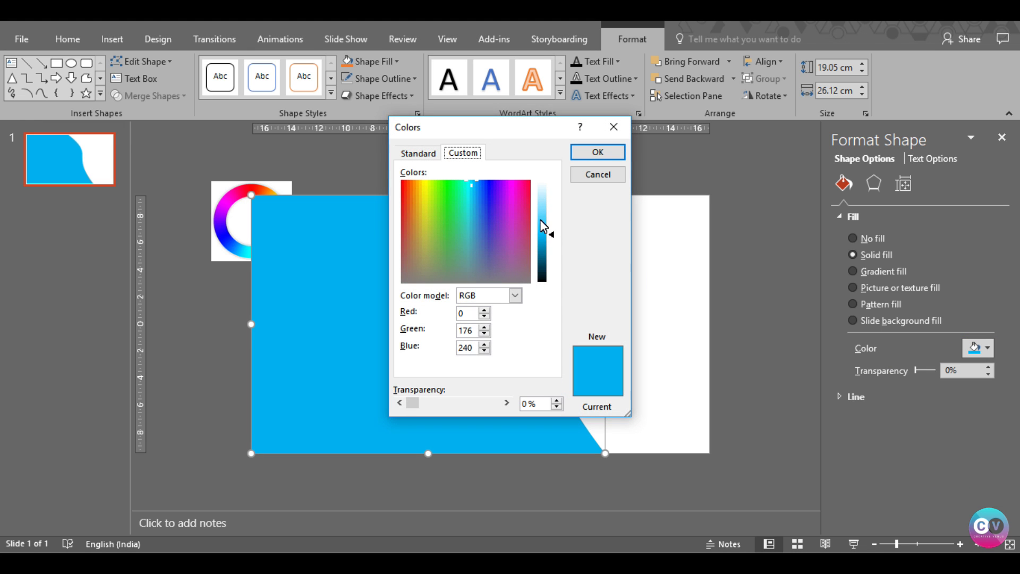
{"action": "left_click_drag", "start_coordinate": [553, 235], "coordinate": [551, 241]}
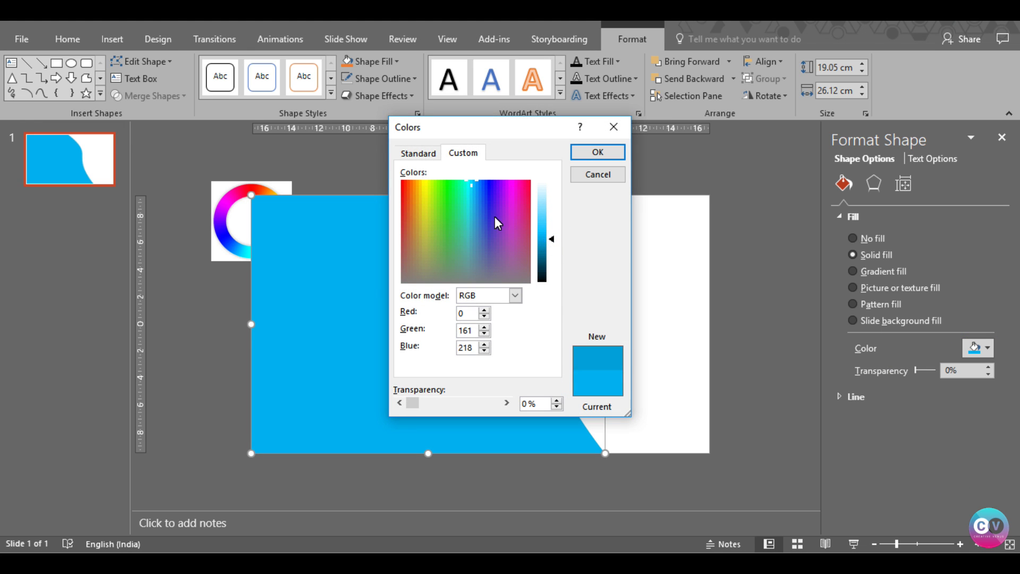
{"action": "left_click_drag", "start_coordinate": [473, 182], "coordinate": [472, 179]}
{"action": "left_click", "coordinate": [584, 152]}
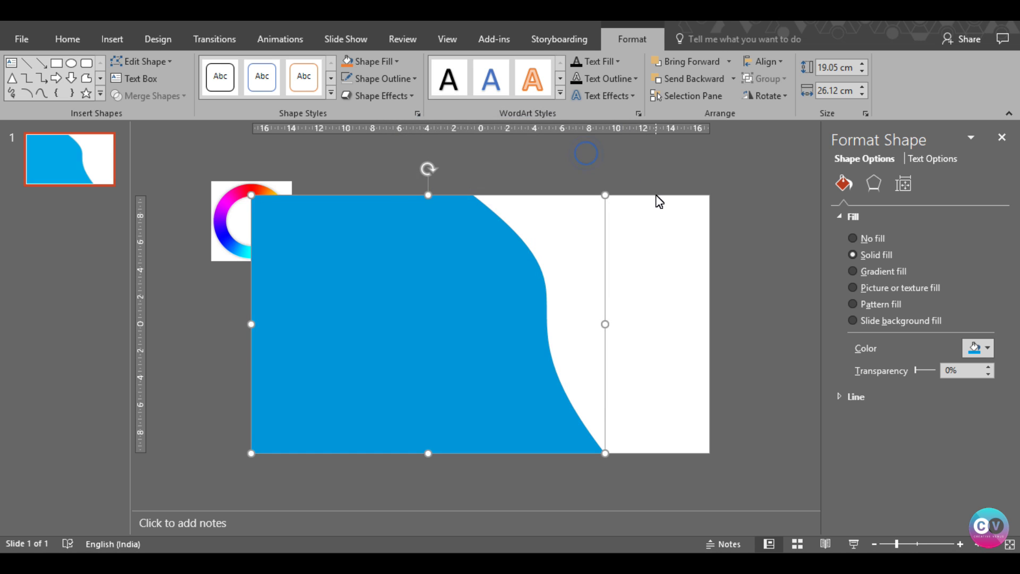
{"action": "left_click", "coordinate": [660, 274]}
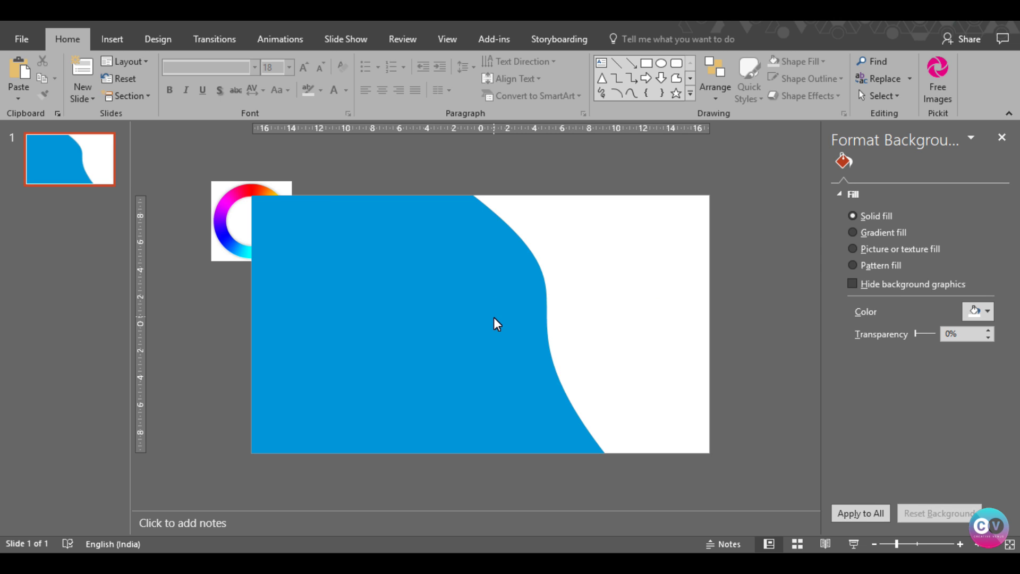
Insert the Basic Radial SmartArt layout from the Relationship category.
{"action": "left_click", "coordinate": [112, 39]}
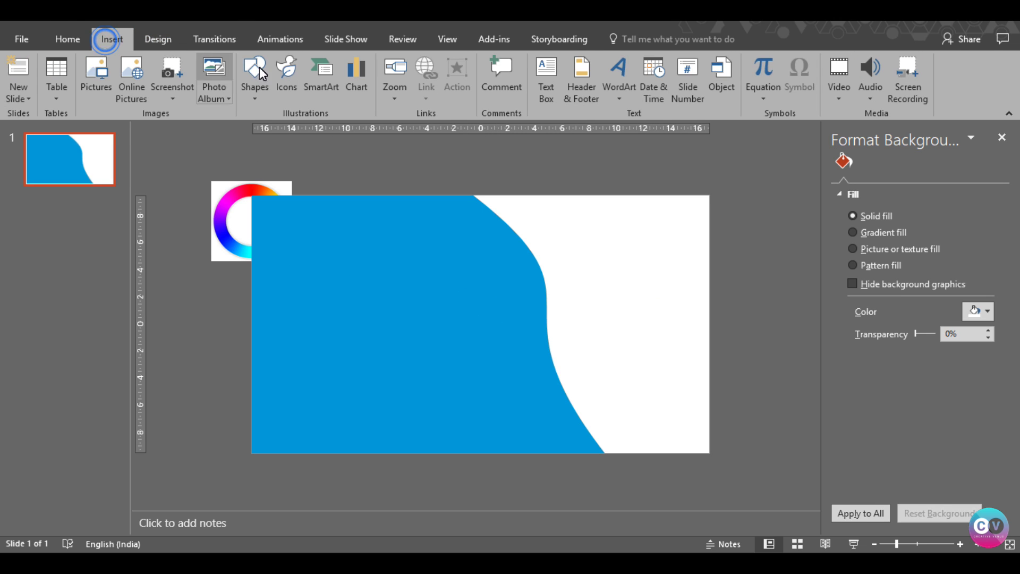
{"action": "left_click", "coordinate": [253, 93]}
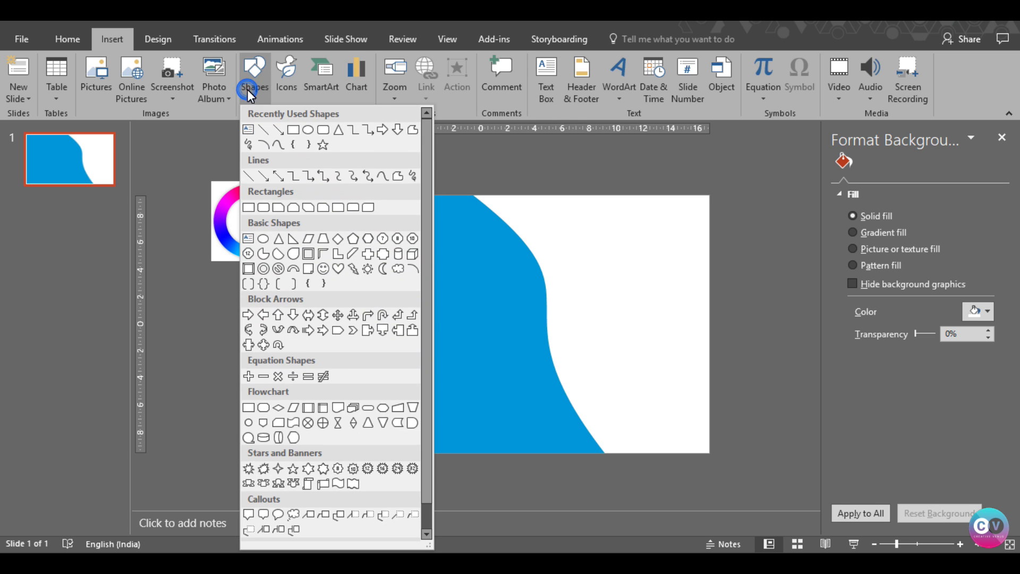
{"action": "left_click", "coordinate": [311, 85]}
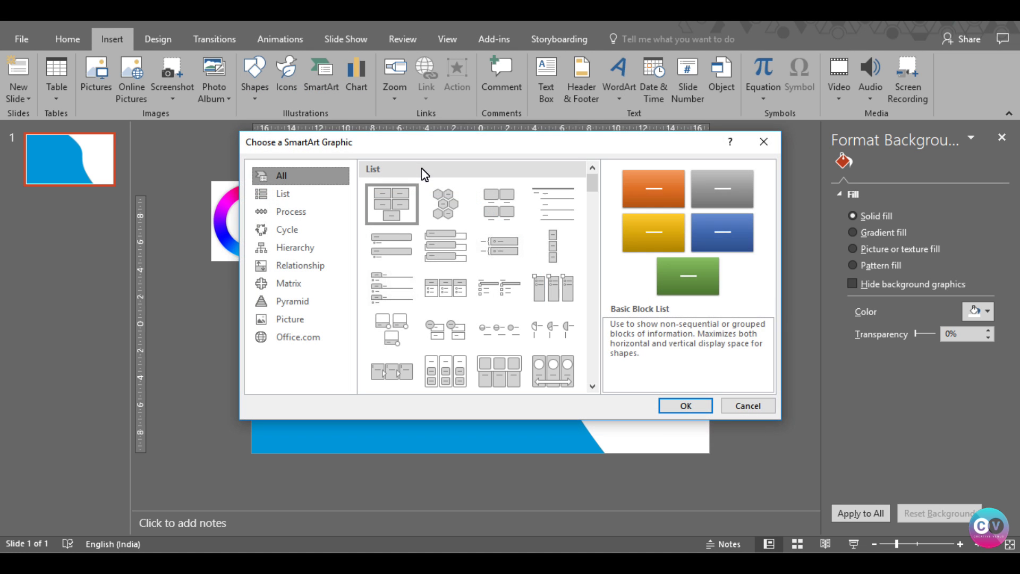
{"action": "scroll", "coordinate": [497, 270], "scroll_direction": "down", "scroll_amount": 1}
{"action": "scroll", "coordinate": [497, 270], "scroll_direction": "down", "scroll_amount": 3}
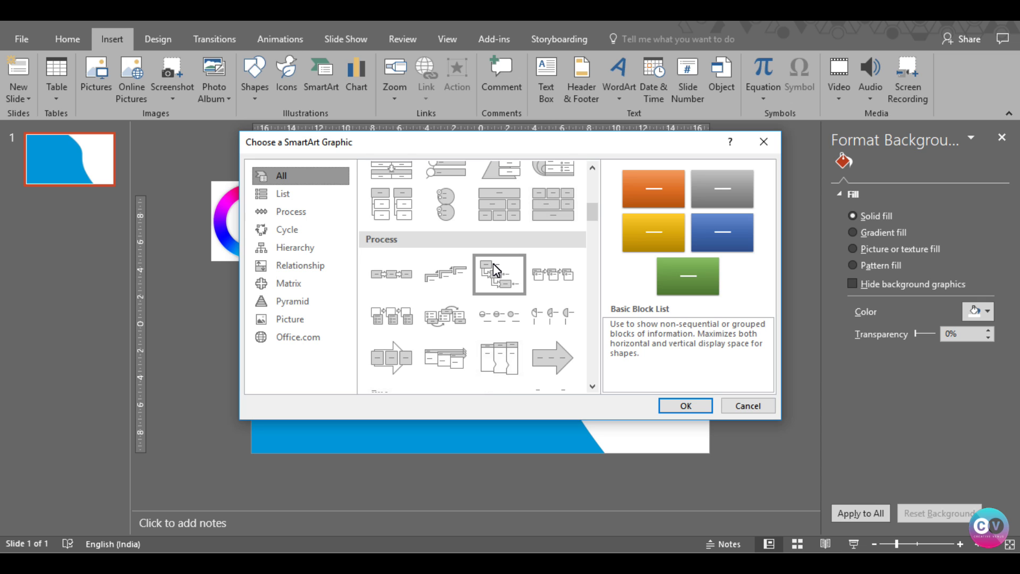
{"action": "scroll", "coordinate": [496, 270], "scroll_direction": "down", "scroll_amount": 3}
{"action": "scroll", "coordinate": [498, 278], "scroll_direction": "down", "scroll_amount": 3}
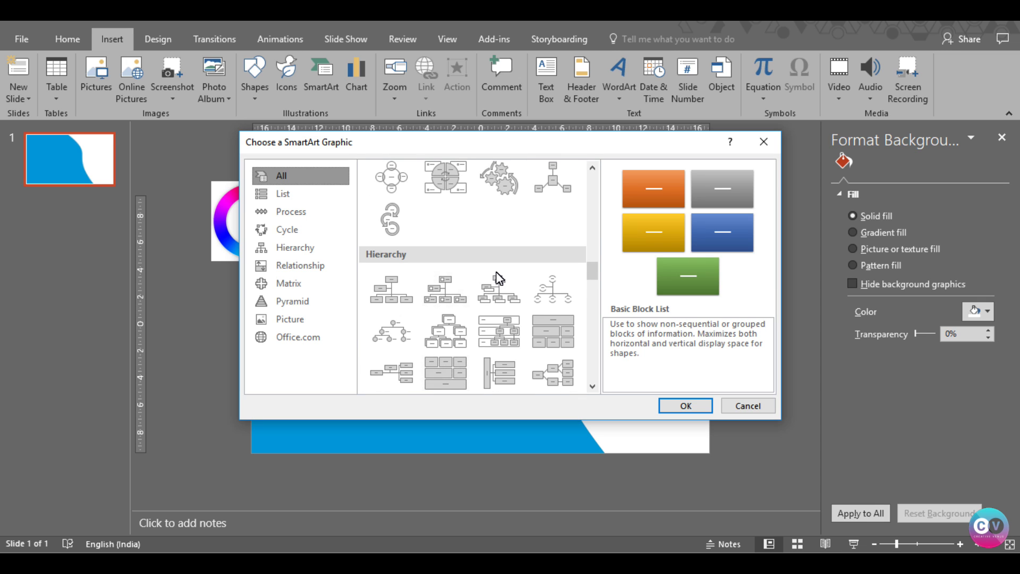
{"action": "scroll", "coordinate": [499, 277], "scroll_direction": "down", "scroll_amount": 5}
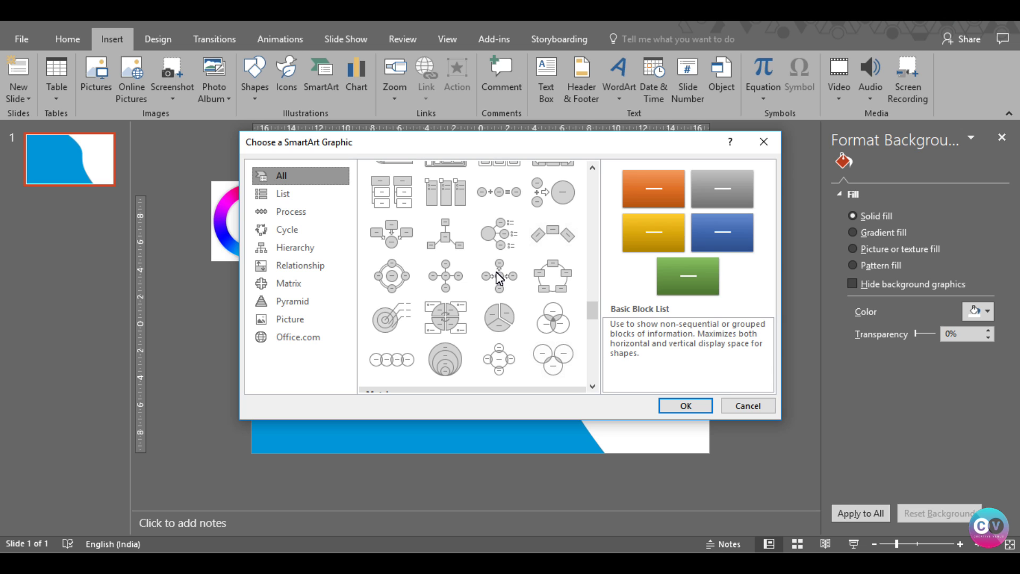
{"action": "left_click", "coordinate": [455, 289]}
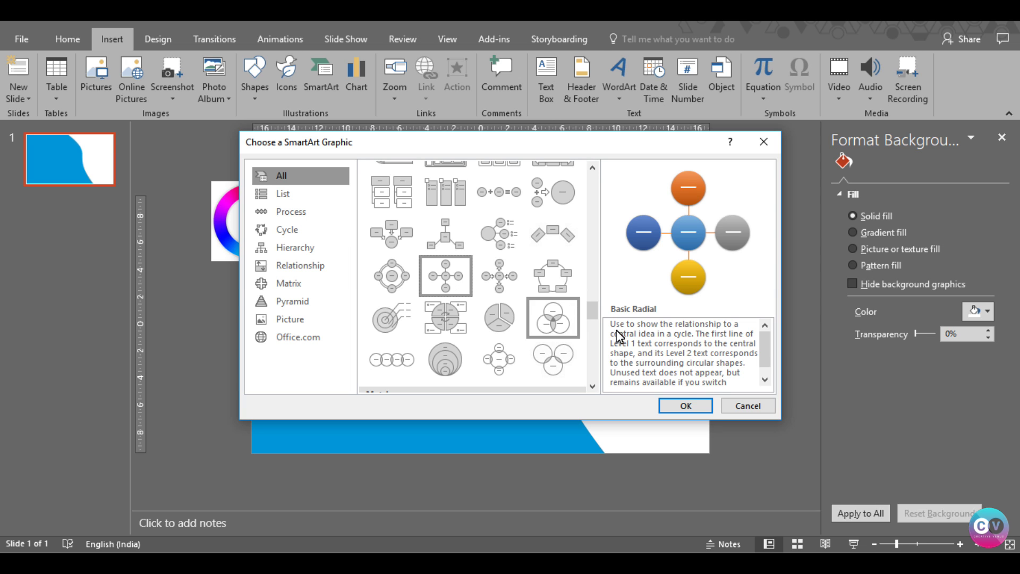
{"action": "left_click", "coordinate": [678, 407]}
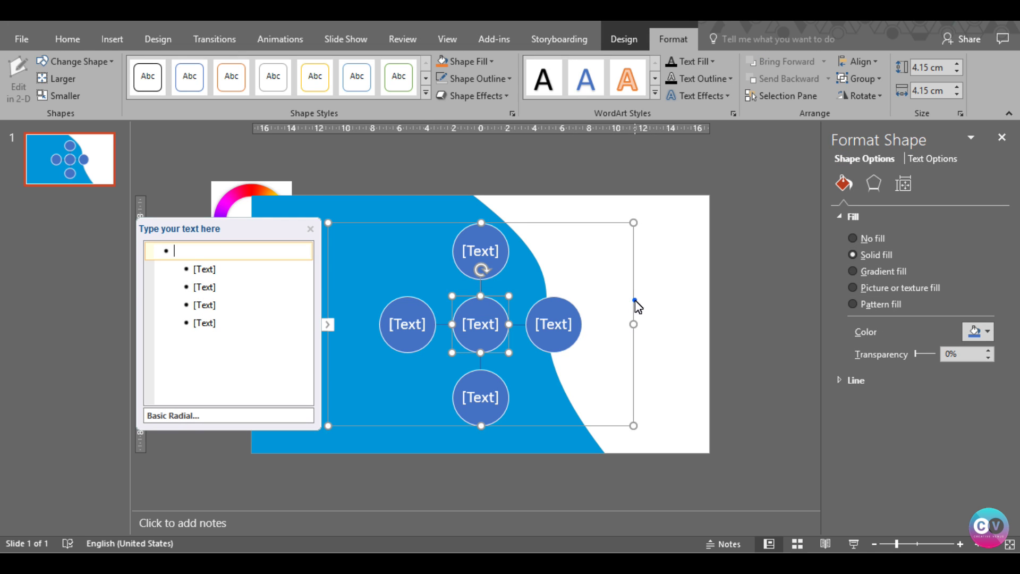
Move the radial diagram left over the blue area and add two outer circles, making six.
{"action": "left_click_drag", "start_coordinate": [635, 301], "coordinate": [537, 305]}
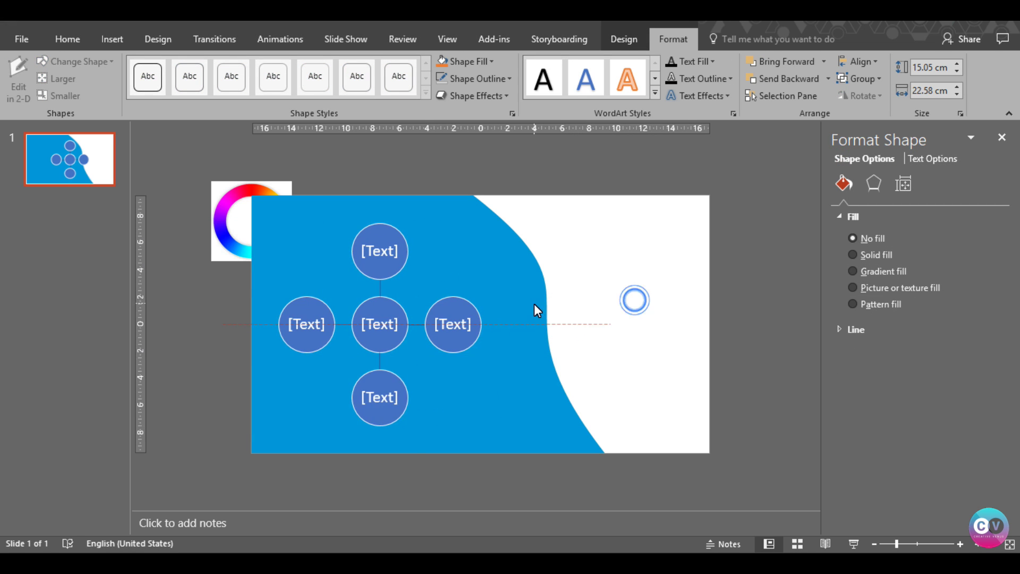
{"action": "left_click", "coordinate": [460, 349]}
{"action": "left_click", "coordinate": [381, 258], "text": "shift"}
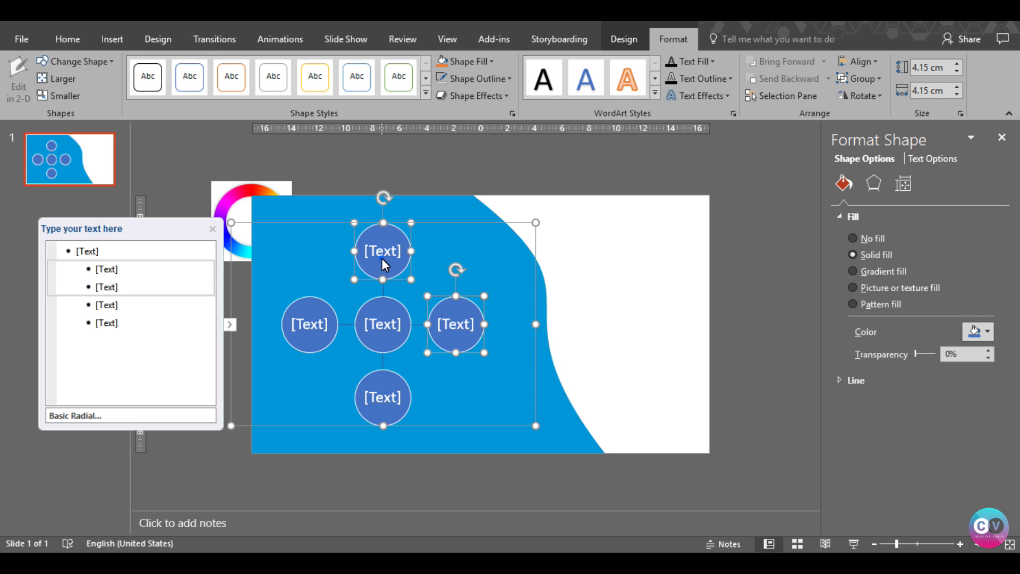
{"action": "left_click", "coordinate": [305, 321], "text": "shift"}
{"action": "left_click", "coordinate": [382, 406], "text": "shift"}
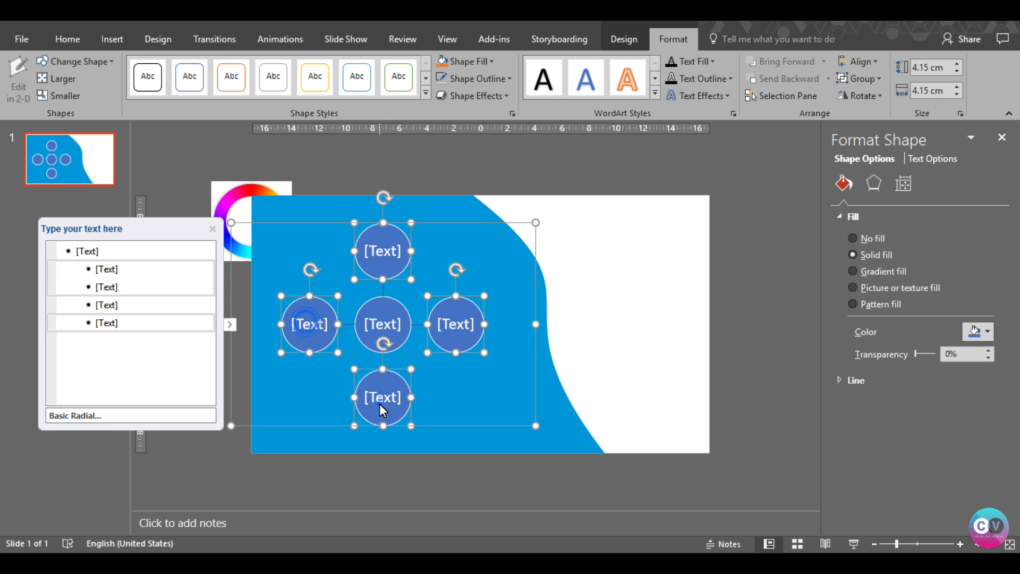
{"action": "right_click", "coordinate": [400, 380]}
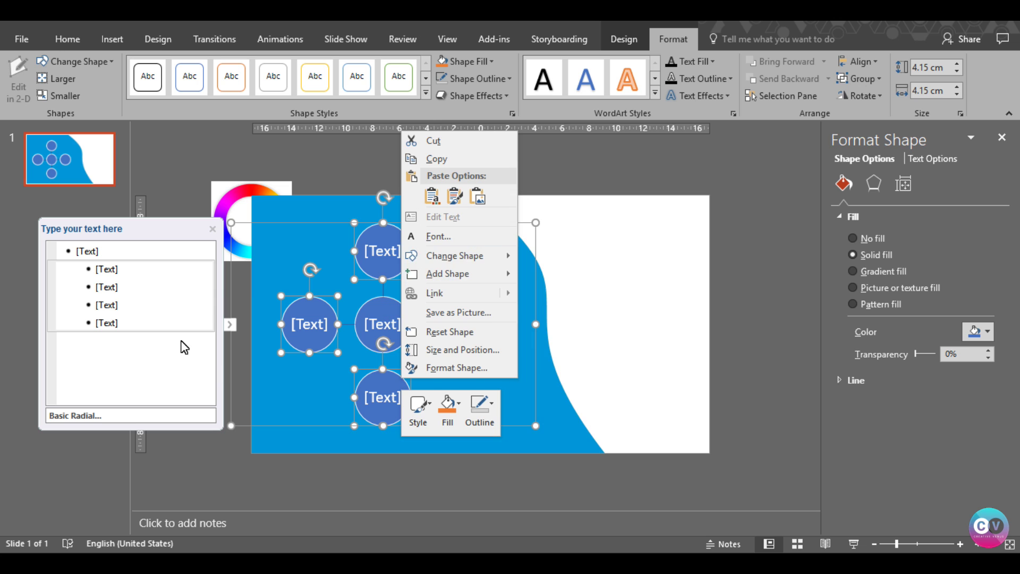
{"action": "left_click", "coordinate": [133, 325]}
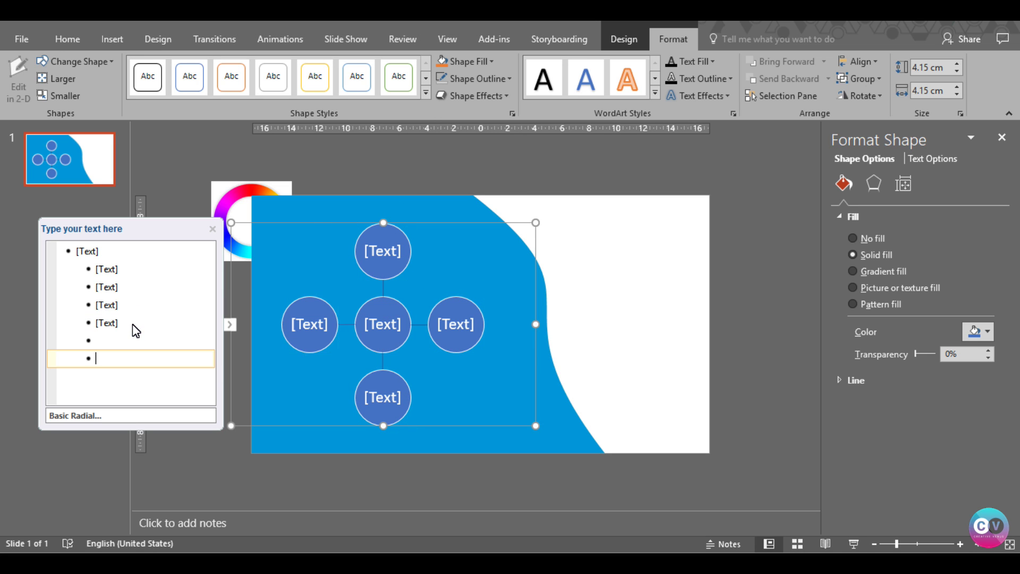
{"action": "key", "text": "Return"}
{"action": "key", "text": "Return"}
{"action": "left_click", "coordinate": [438, 307]}
Select all six outer circles of the radial diagram together.
{"action": "left_click", "coordinate": [433, 375], "text": "ctrl"}
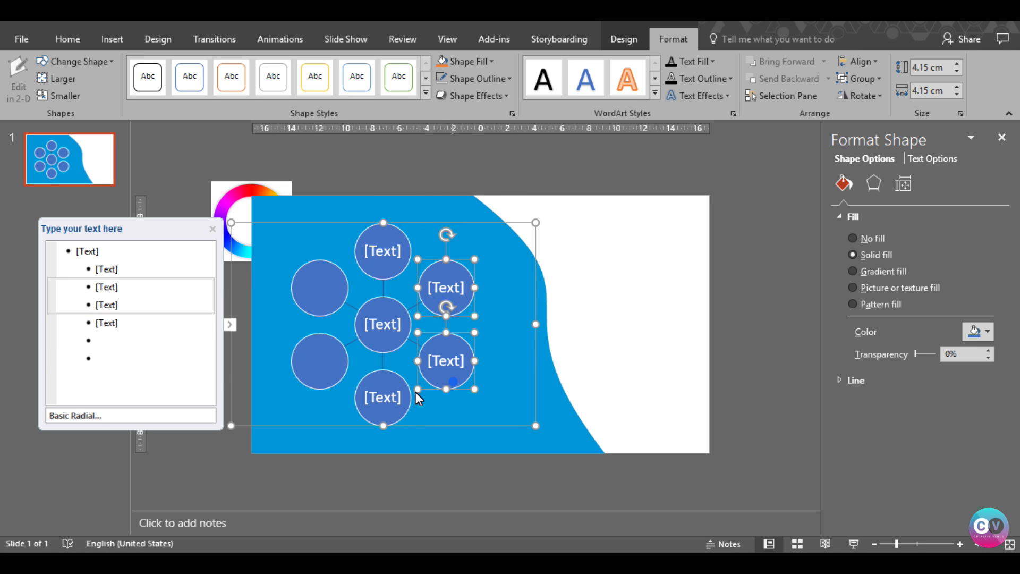
{"action": "left_click", "coordinate": [375, 391], "text": "ctrl"}
{"action": "left_click", "coordinate": [339, 378], "text": "ctrl"}
{"action": "left_click", "coordinate": [314, 292], "text": "ctrl"}
{"action": "left_click", "coordinate": [374, 264], "text": "ctrl"}
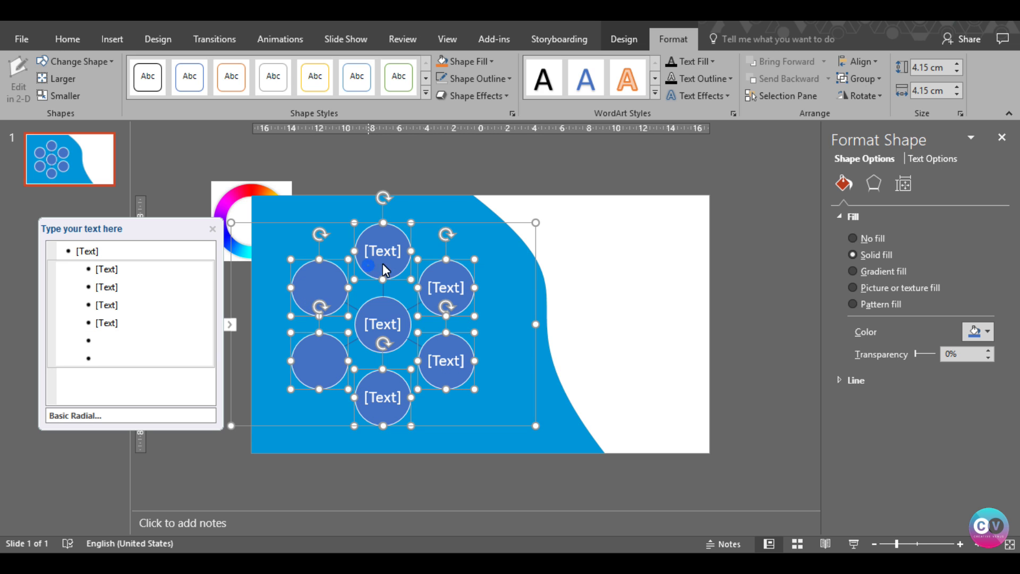
{"action": "left_click", "coordinate": [391, 247]}
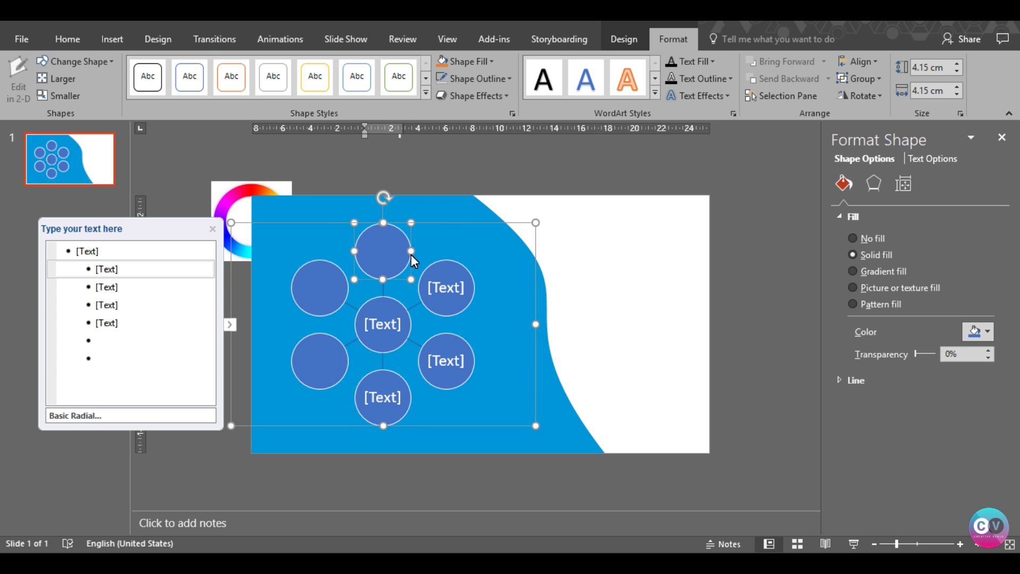
{"action": "left_click", "coordinate": [437, 291], "text": "ctrl"}
{"action": "left_click", "coordinate": [447, 360], "text": "ctrl"}
{"action": "left_click", "coordinate": [402, 396], "text": "ctrl"}
{"action": "left_click", "coordinate": [335, 375], "text": "ctrl"}
{"action": "left_click", "coordinate": [314, 294], "text": "ctrl"}
Change the six outer circles to rounded rectangles and widen them to 5.7 cm.
{"action": "right_click", "coordinate": [346, 316]}
{"action": "mouse_move", "coordinate": [400, 191]}
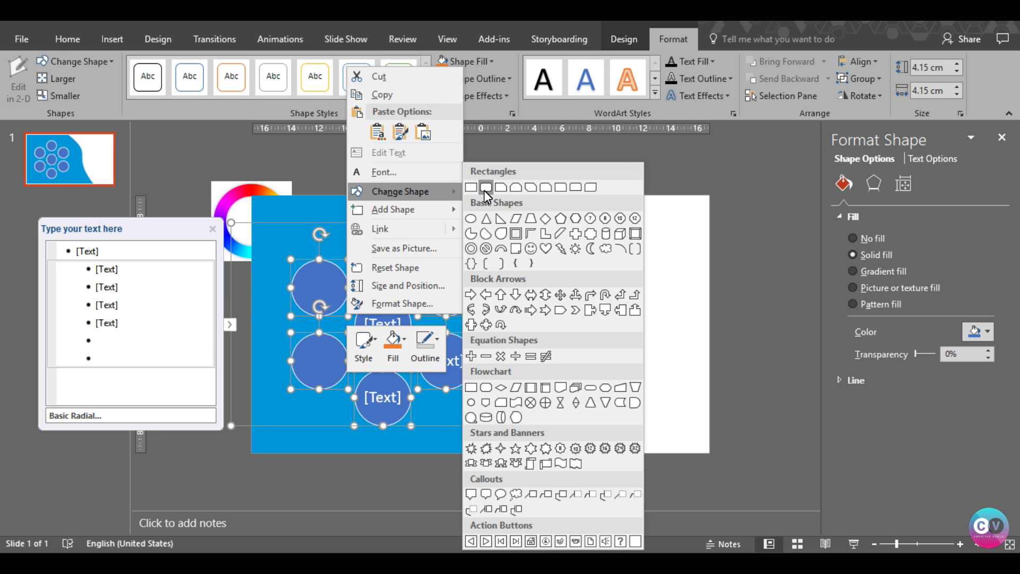
{"action": "left_click", "coordinate": [484, 190]}
{"action": "mouse_move", "coordinate": [471, 284]}
{"action": "left_mouse_down"}
{"action": "mouse_move", "coordinate": [448, 272]}
{"action": "mouse_move", "coordinate": [462, 282]}
{"action": "left_mouse_up"}
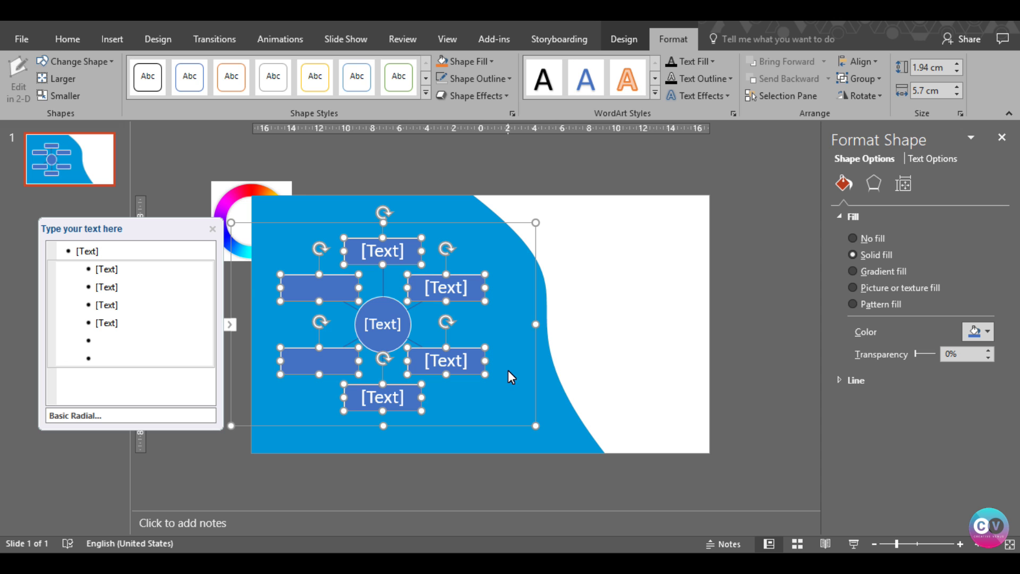
Enlarge the whole radial diagram to 16.45 by 24 cm.
{"action": "left_click", "coordinate": [960, 544]}
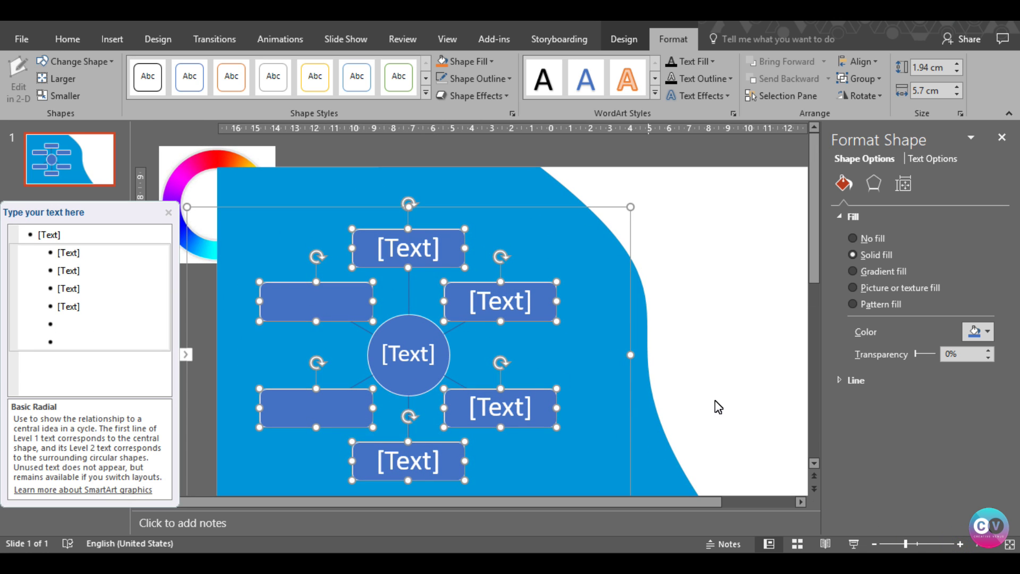
{"action": "left_click", "coordinate": [874, 544]}
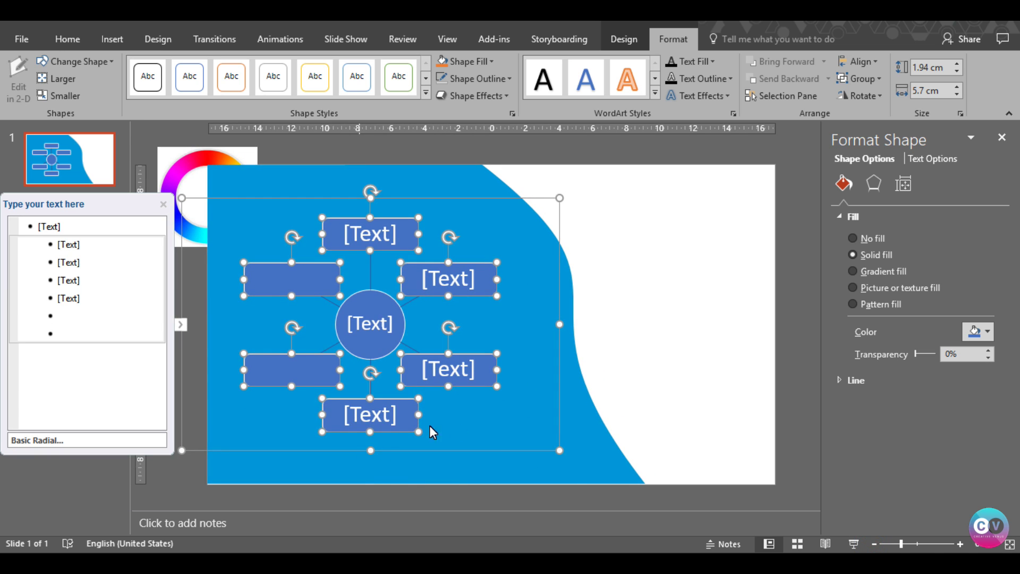
{"action": "left_click_drag", "start_coordinate": [559, 450], "coordinate": [582, 474]}
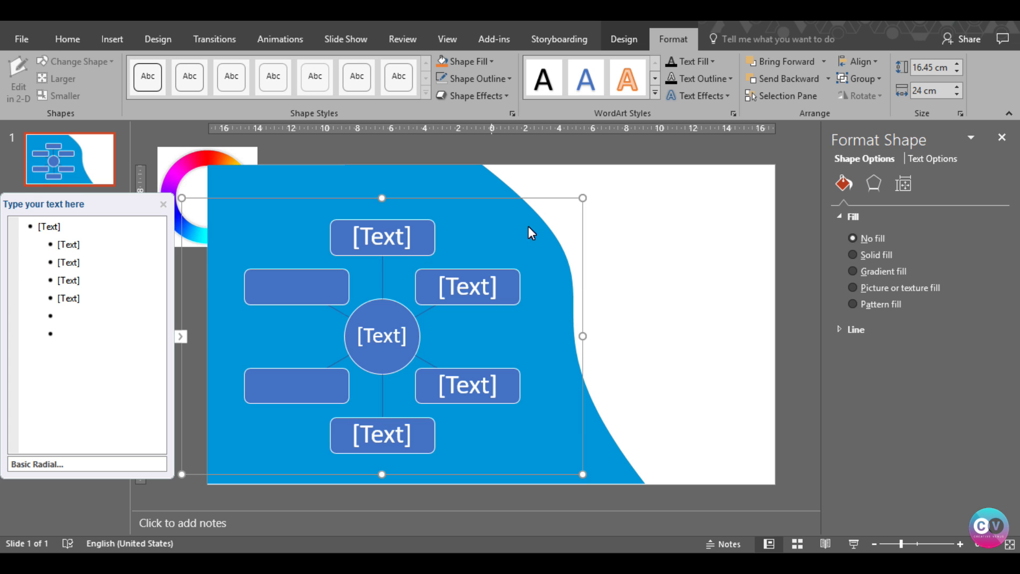
{"action": "left_click", "coordinate": [408, 192]}
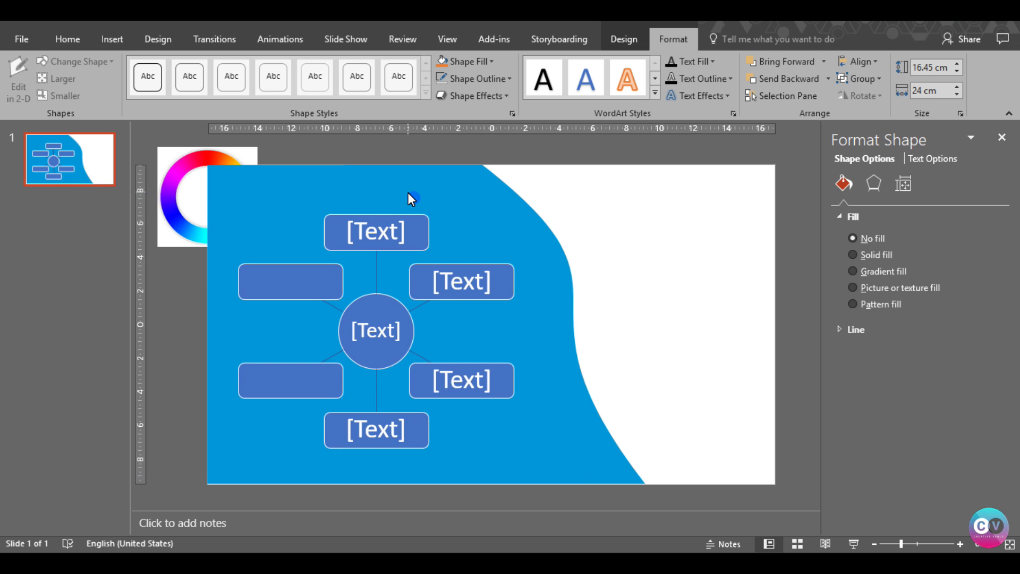
{"action": "left_click", "coordinate": [662, 335]}
{"action": "left_click", "coordinate": [539, 232]}
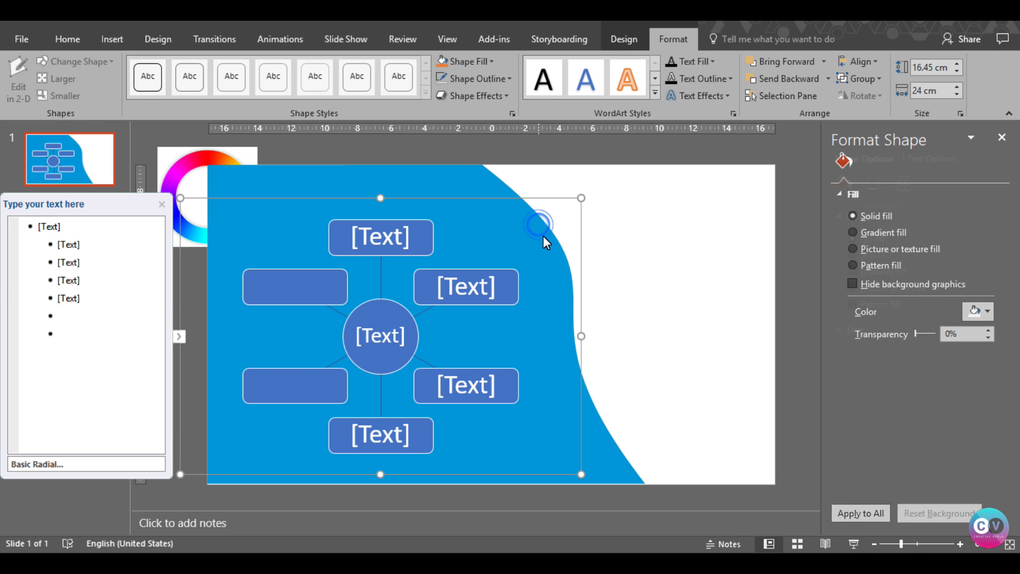
Reshape the blue shape's curved edge near the top into a gentler wave behind the diagram.
{"action": "left_click", "coordinate": [477, 183]}
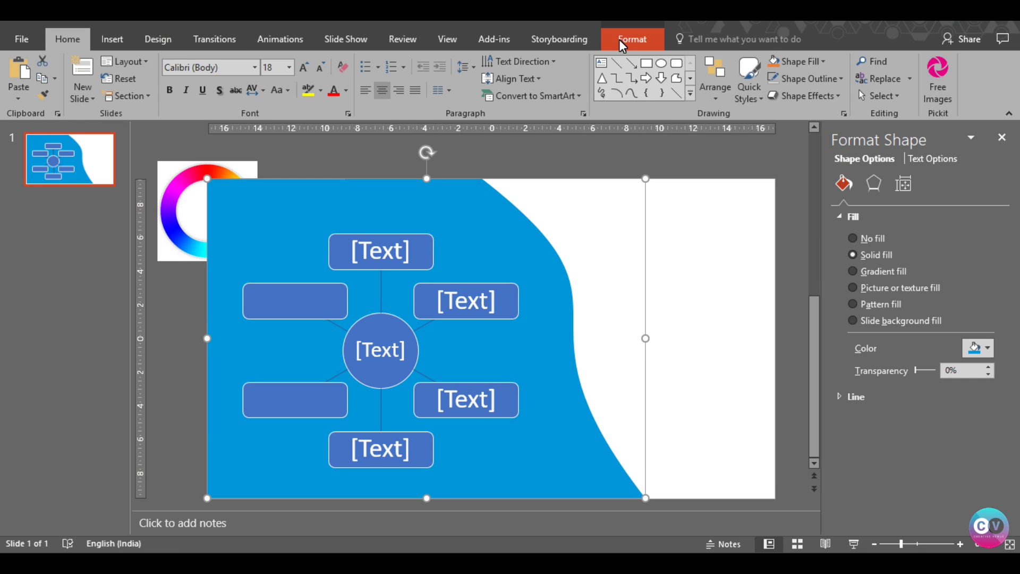
{"action": "left_click", "coordinate": [627, 39]}
{"action": "left_click", "coordinate": [143, 61]}
{"action": "left_click", "coordinate": [154, 100]}
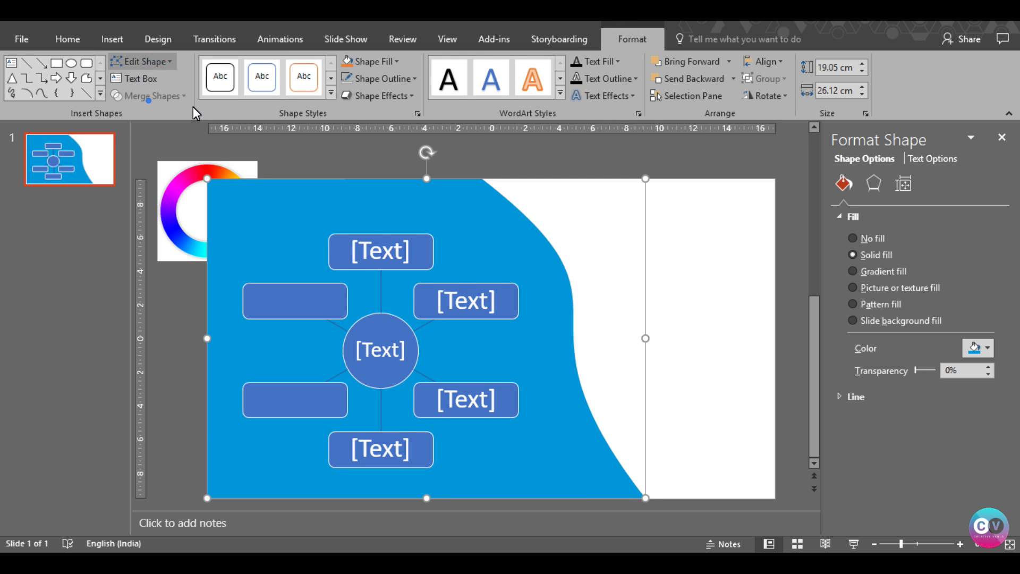
{"action": "left_click", "coordinate": [482, 165]}
{"action": "left_click_drag", "start_coordinate": [658, 301], "coordinate": [616, 324]}
{"action": "left_click", "coordinate": [672, 361]}
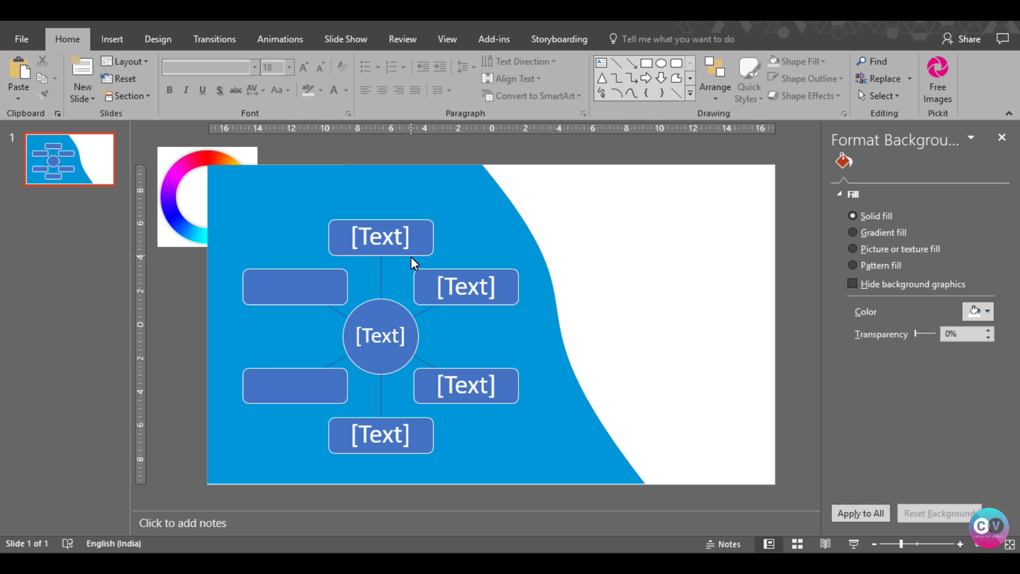
{"action": "left_click", "coordinate": [481, 262]}
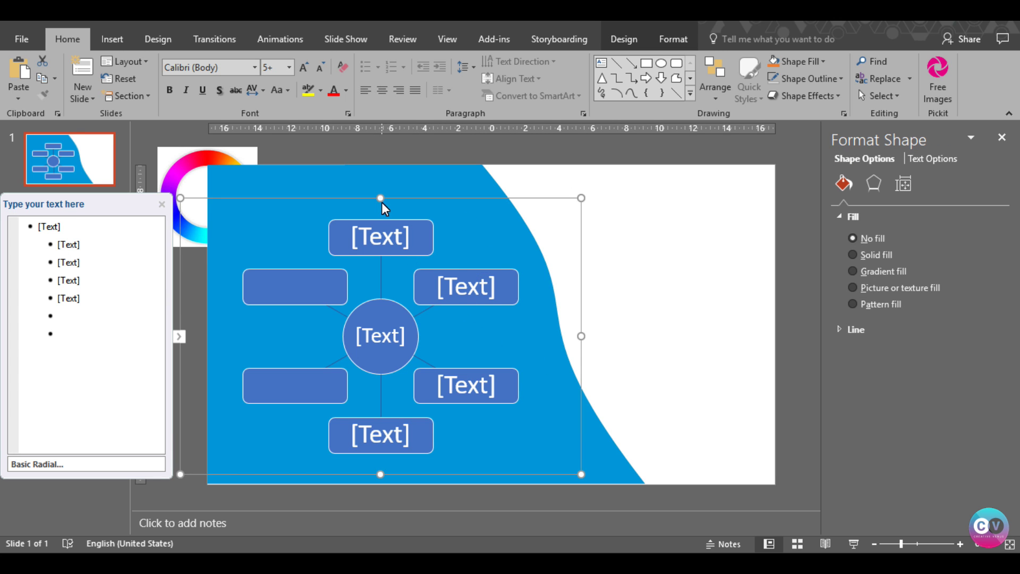
Stretch the diagram taller toward the slide top and nudge the two left boxes farther left.
{"action": "left_click_drag", "start_coordinate": [381, 202], "coordinate": [381, 180]}
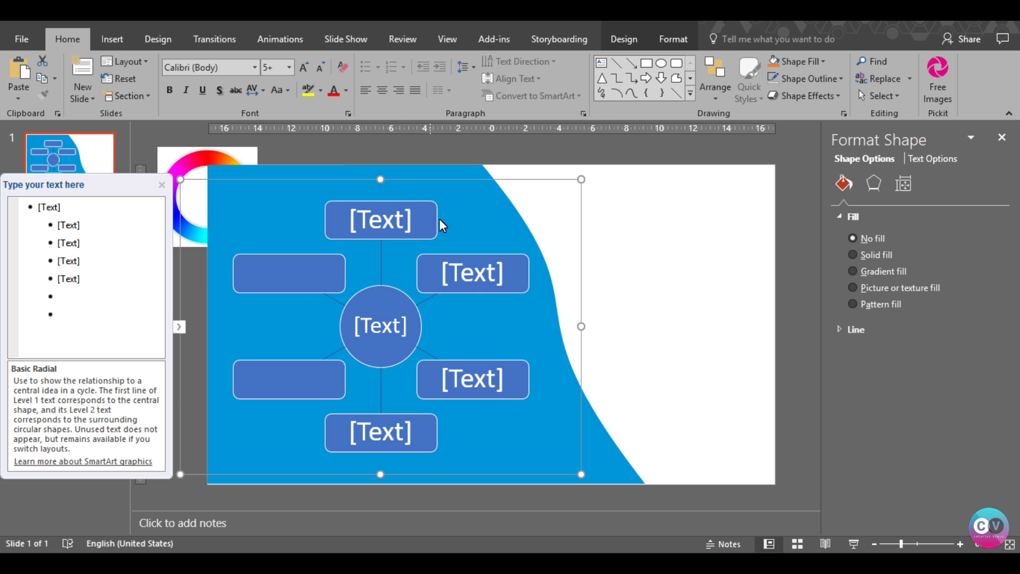
{"action": "left_click", "coordinate": [689, 372]}
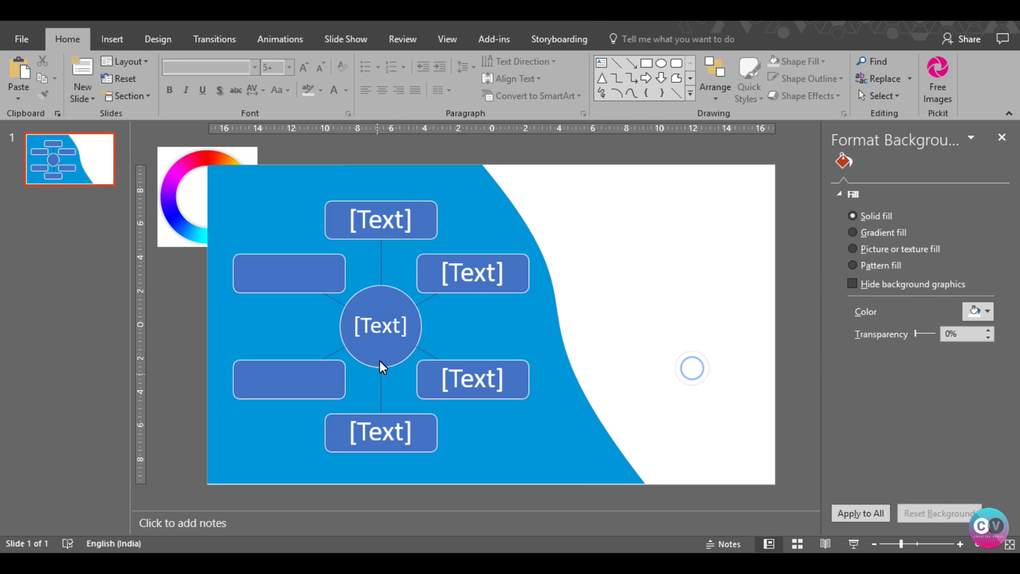
{"action": "left_click", "coordinate": [335, 395]}
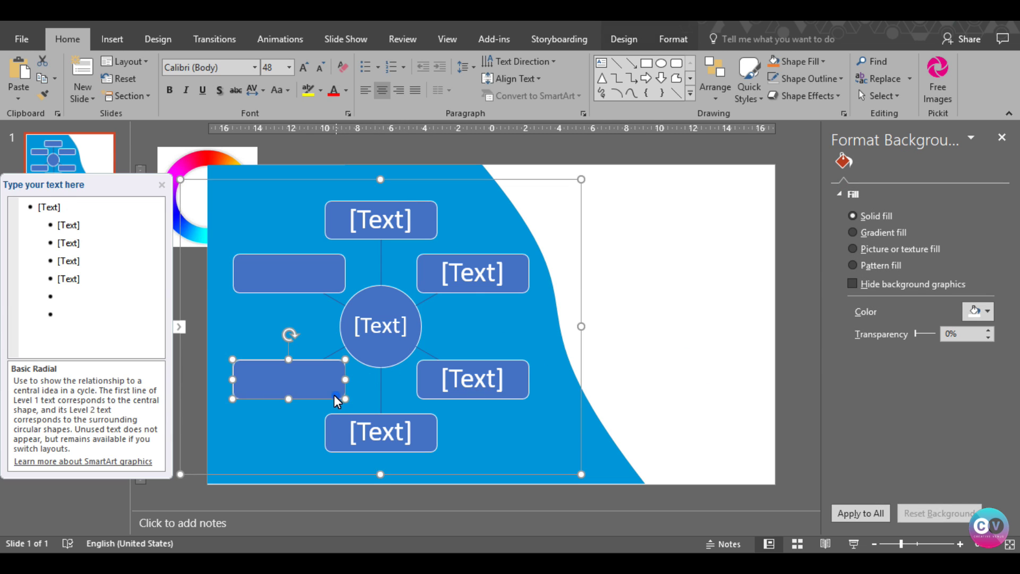
{"action": "left_click", "coordinate": [310, 283], "text": "ctrl"}
{"action": "key", "text": "Left"}
{"action": "key", "text": "Left"}
{"action": "key", "text": "Left"}
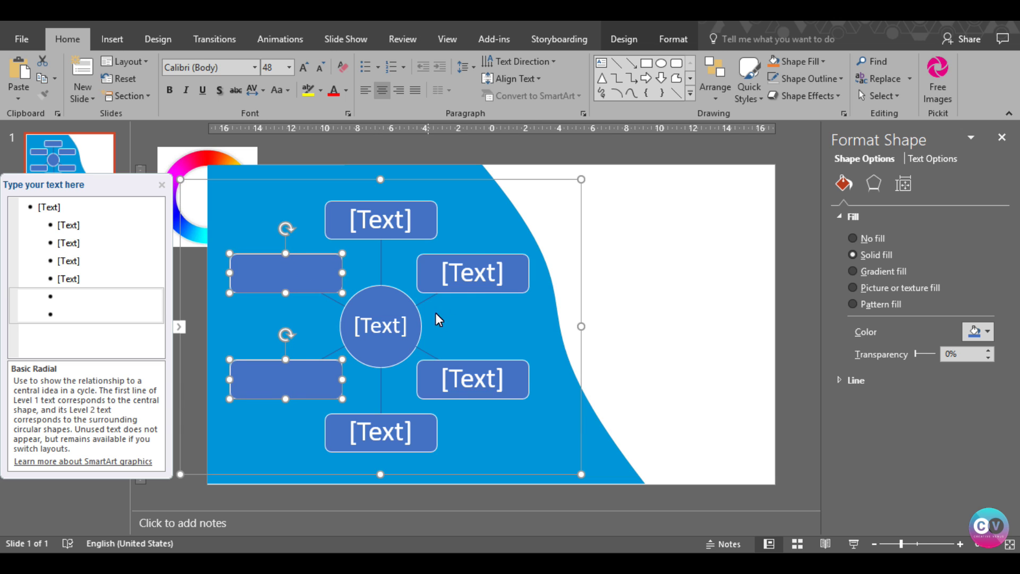
Nudge the upper-right and lower-right boxes farther right.
{"action": "left_click", "coordinate": [483, 292]}
{"action": "left_click", "coordinate": [471, 400], "text": "shift"}
{"action": "key", "text": "Right"}
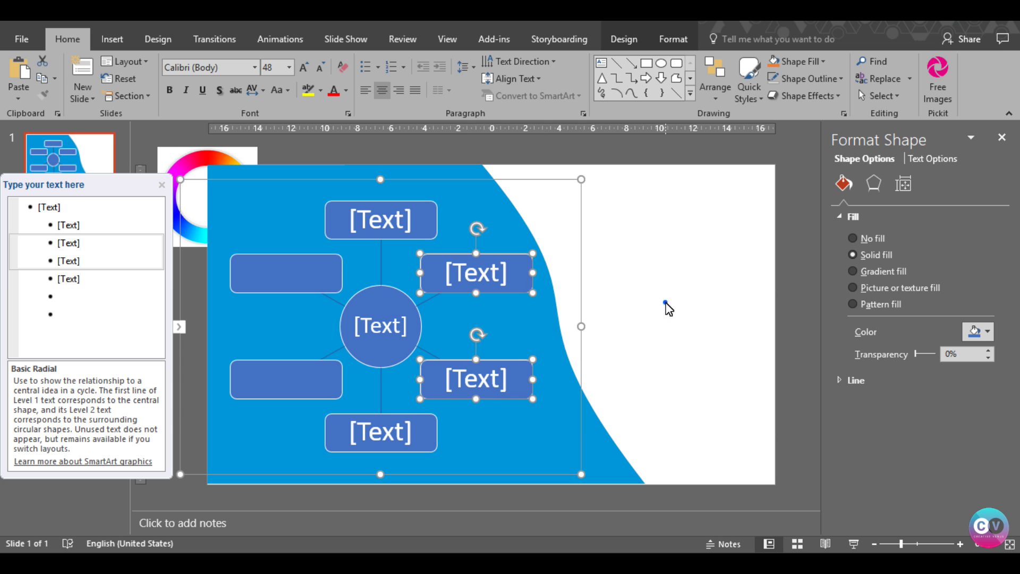
{"action": "left_click", "coordinate": [664, 305]}
Shrink the text of all six outer boxes to 16 pt.
{"action": "left_click", "coordinate": [458, 292]}
{"action": "left_click", "coordinate": [377, 237], "text": "shift"}
{"action": "left_click", "coordinate": [308, 271], "text": "shift"}
{"action": "left_click", "coordinate": [291, 379], "text": "shift"}
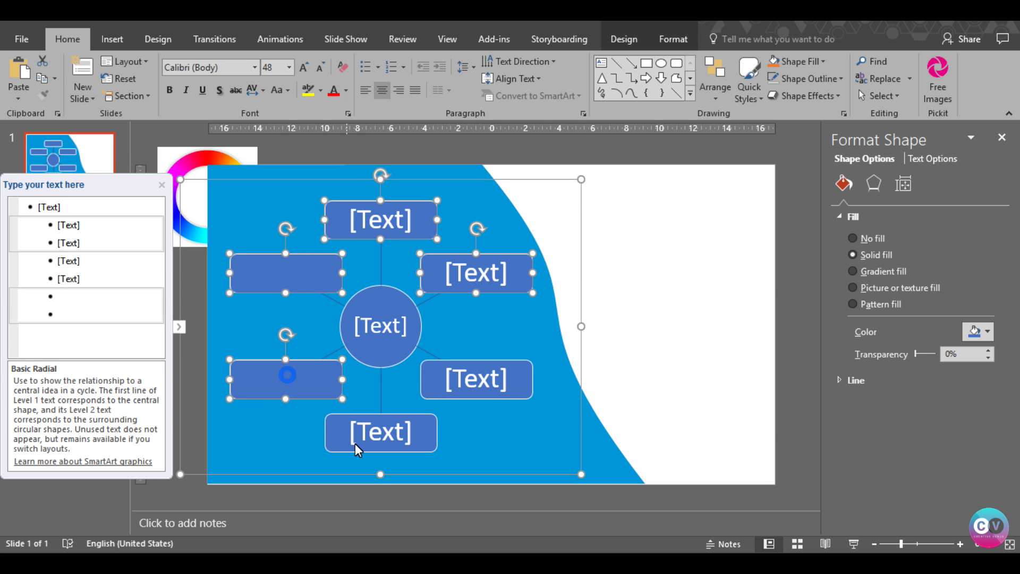
{"action": "left_click", "coordinate": [355, 443], "text": "shift"}
{"action": "left_click", "coordinate": [461, 398], "text": "shift"}
{"action": "left_click", "coordinate": [321, 67]}
{"action": "left_click", "coordinate": [321, 67]}
{"action": "left_click", "coordinate": [320, 67]}
{"action": "left_click", "coordinate": [321, 67]}
{"action": "left_click", "coordinate": [320, 67]}
{"action": "left_click", "coordinate": [320, 67]}
{"action": "left_click", "coordinate": [320, 67]}
{"action": "left_click", "coordinate": [320, 67]}
{"action": "left_click", "coordinate": [320, 67]}
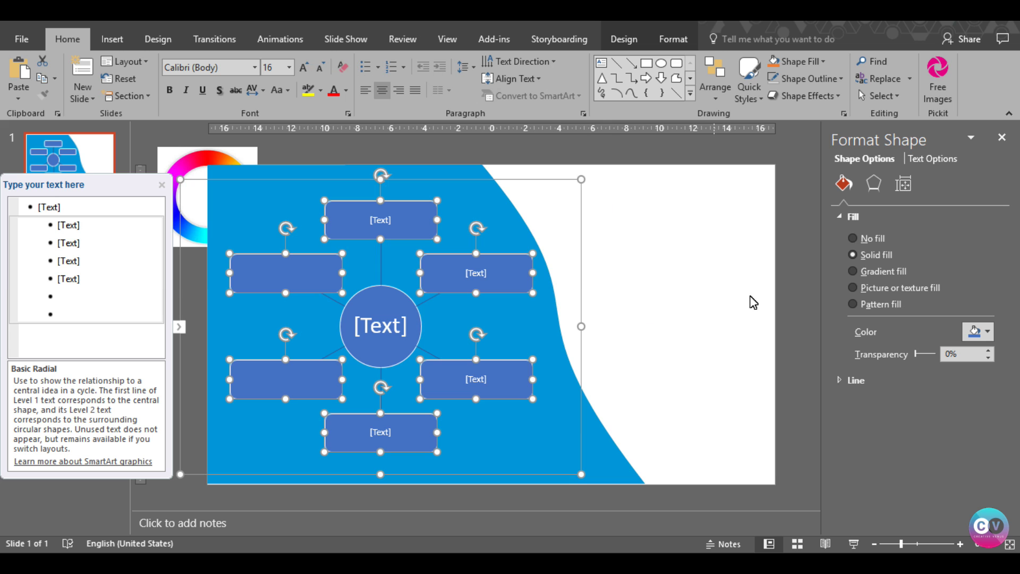
Set the diagram's boxes to No Outline.
{"action": "left_click", "coordinate": [668, 45]}
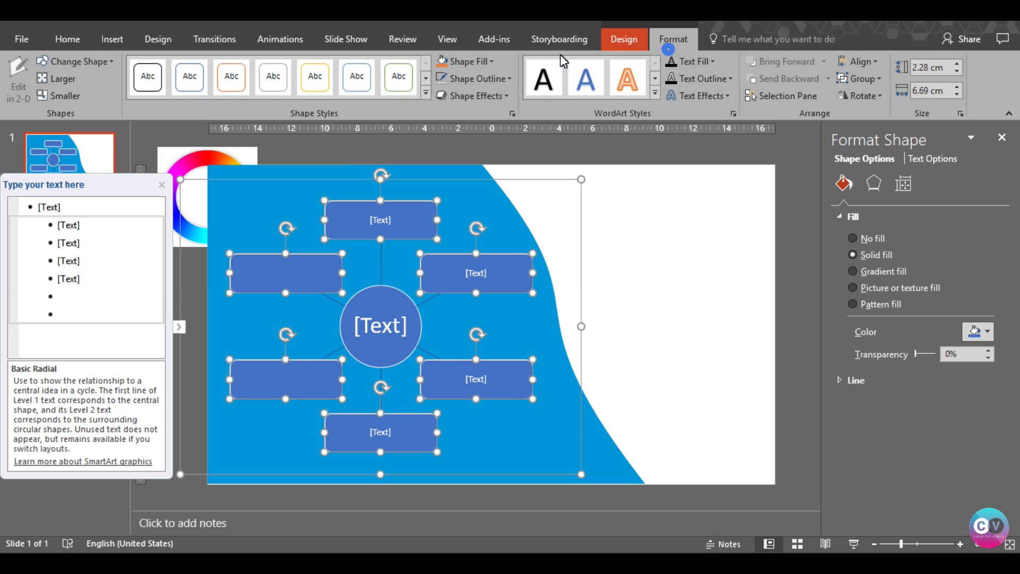
{"action": "left_click", "coordinate": [499, 80]}
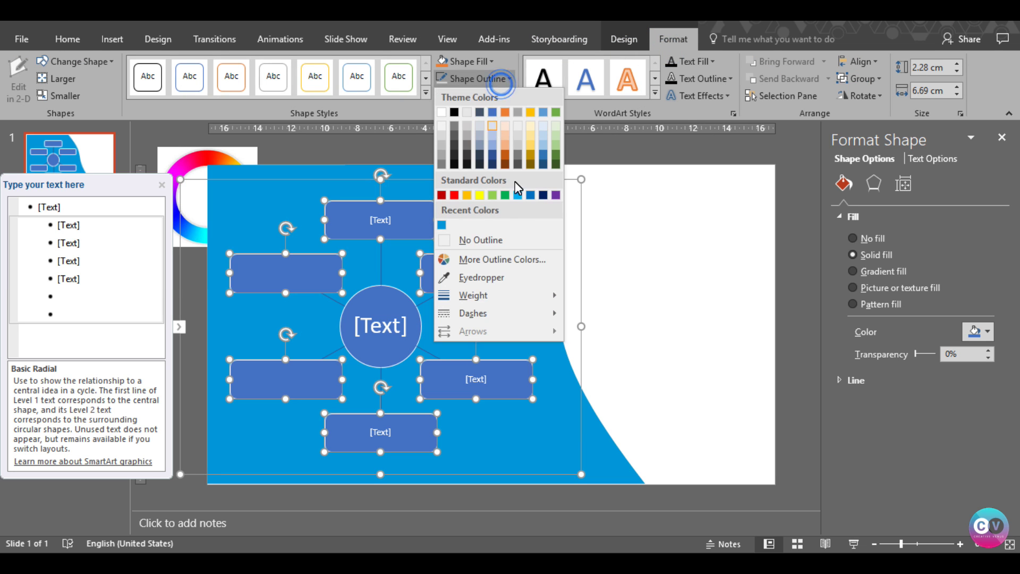
{"action": "left_click", "coordinate": [483, 240]}
{"action": "left_click", "coordinate": [688, 315]}
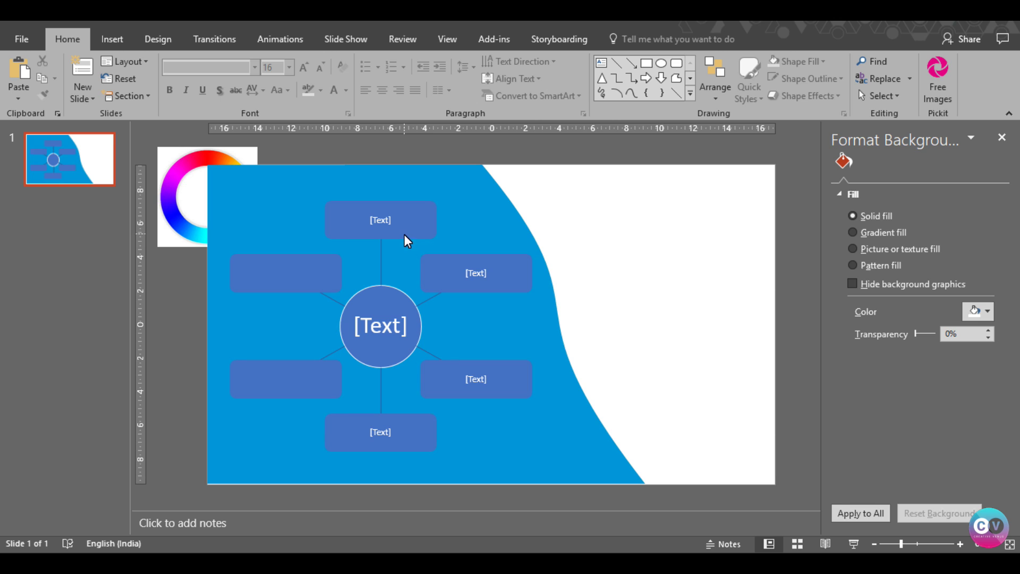
Give all six connecting lines a light, near-white outline colour.
{"action": "left_click", "coordinate": [380, 269]}
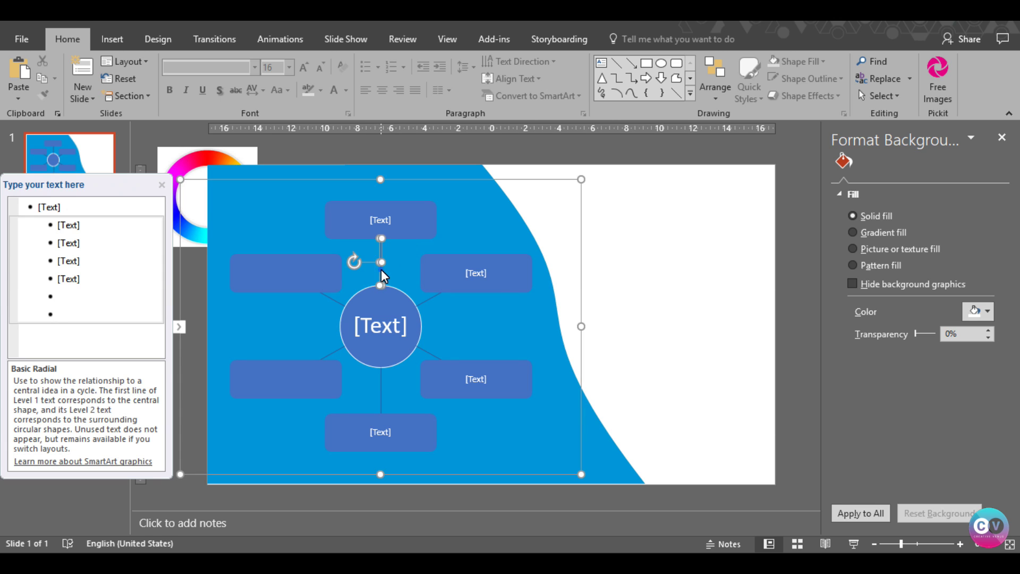
{"action": "left_click", "coordinate": [428, 300], "text": "shift"}
{"action": "left_click", "coordinate": [425, 352], "text": "shift"}
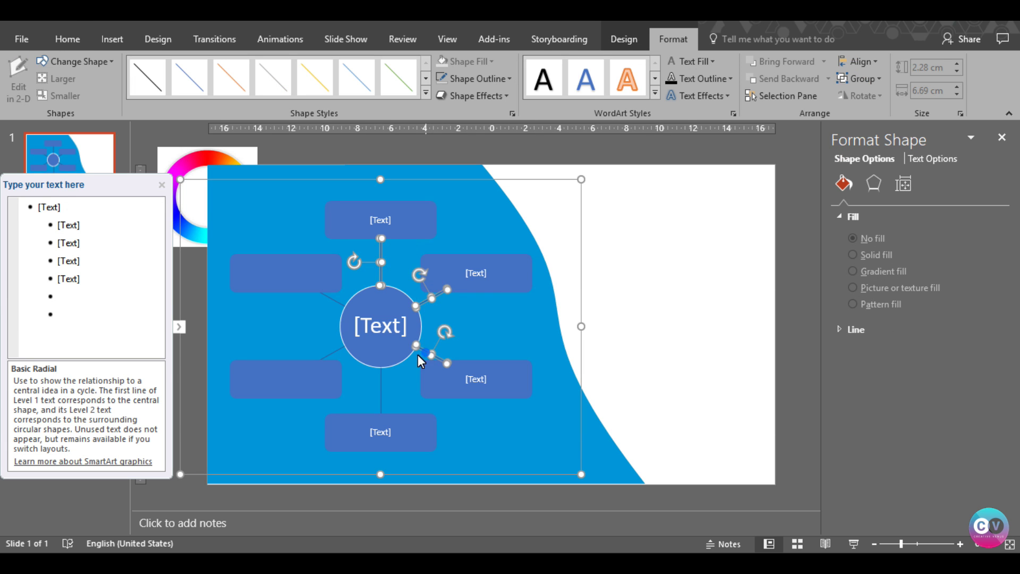
{"action": "left_click", "coordinate": [381, 394], "text": "shift"}
{"action": "left_click", "coordinate": [337, 351], "text": "shift"}
{"action": "left_click", "coordinate": [334, 300], "text": "shift"}
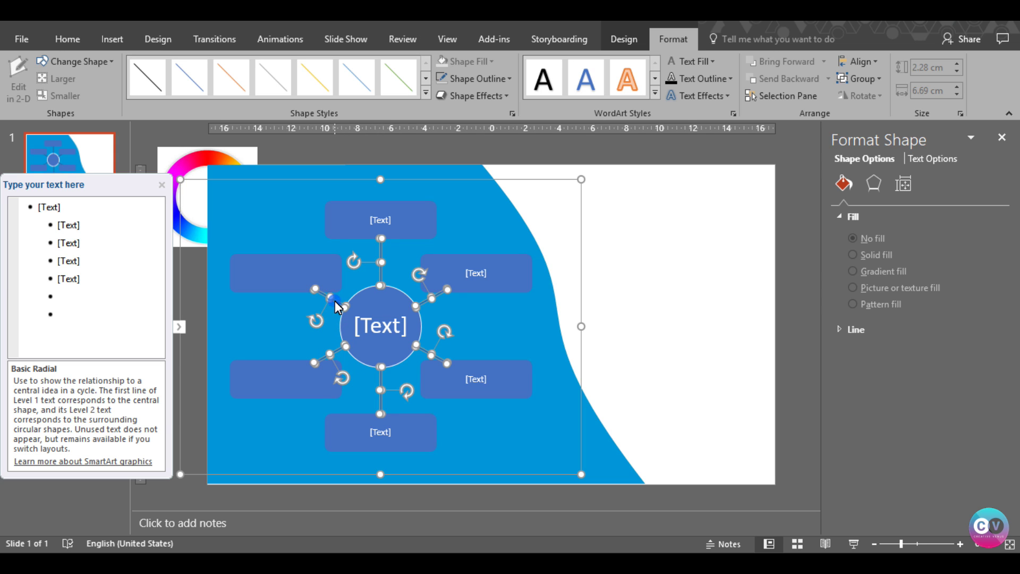
{"action": "left_click", "coordinate": [509, 78]}
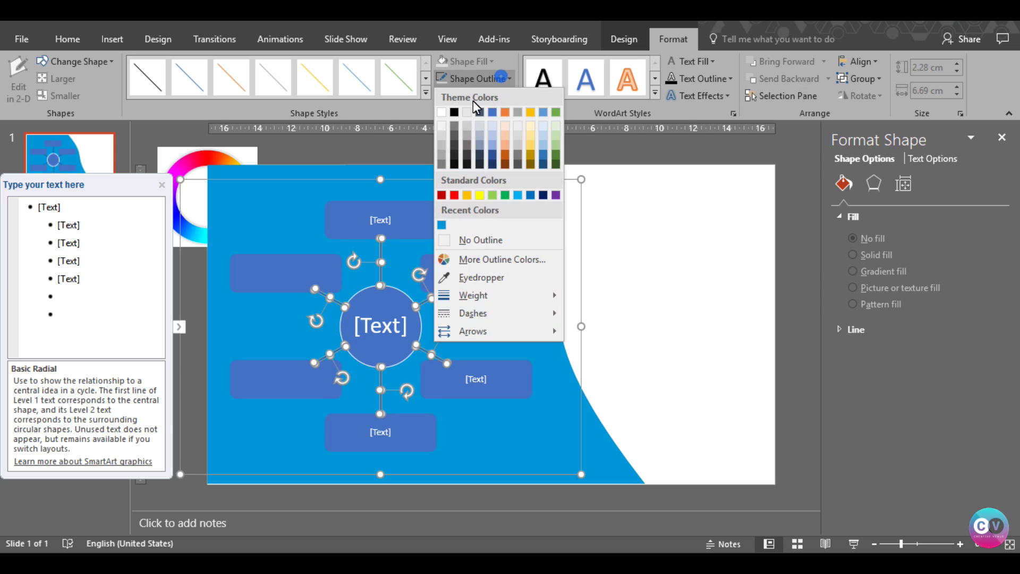
{"action": "left_click", "coordinate": [440, 133]}
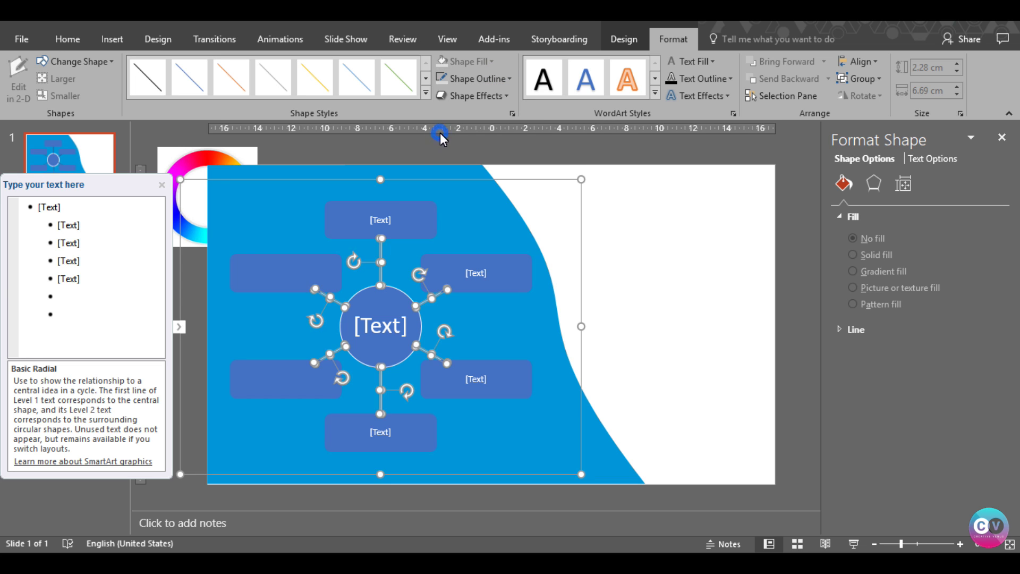
{"action": "left_click", "coordinate": [592, 310]}
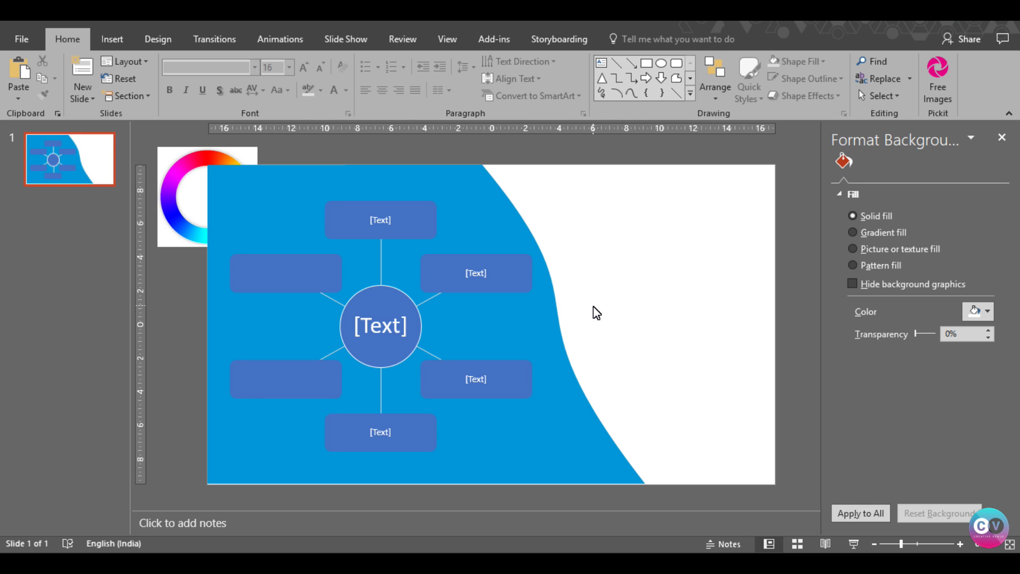
Bring the colour-wheel picture to the front and reselect the top box.
{"action": "left_click", "coordinate": [414, 229]}
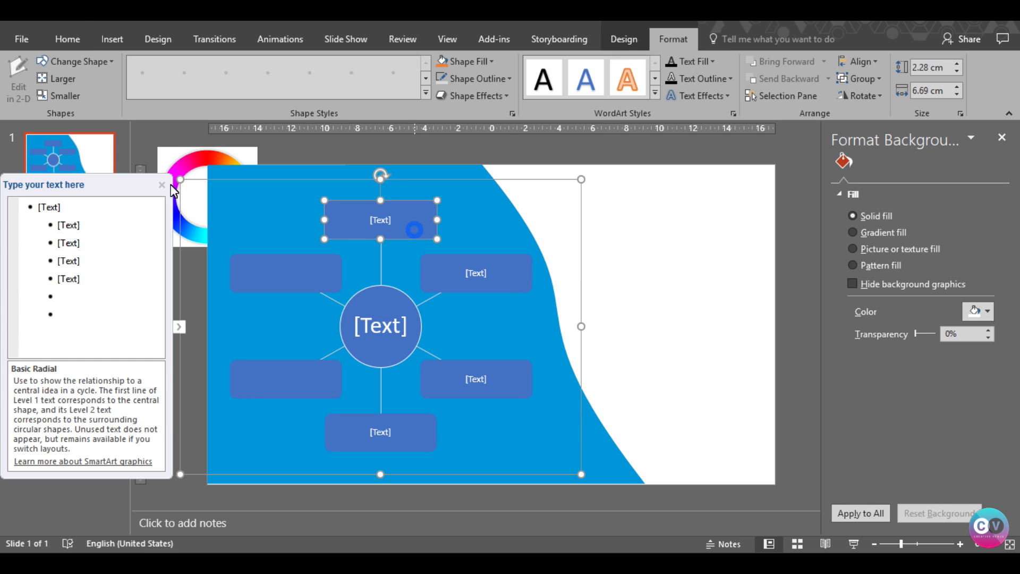
{"action": "left_click", "coordinate": [182, 162]}
{"action": "right_click", "coordinate": [182, 163]}
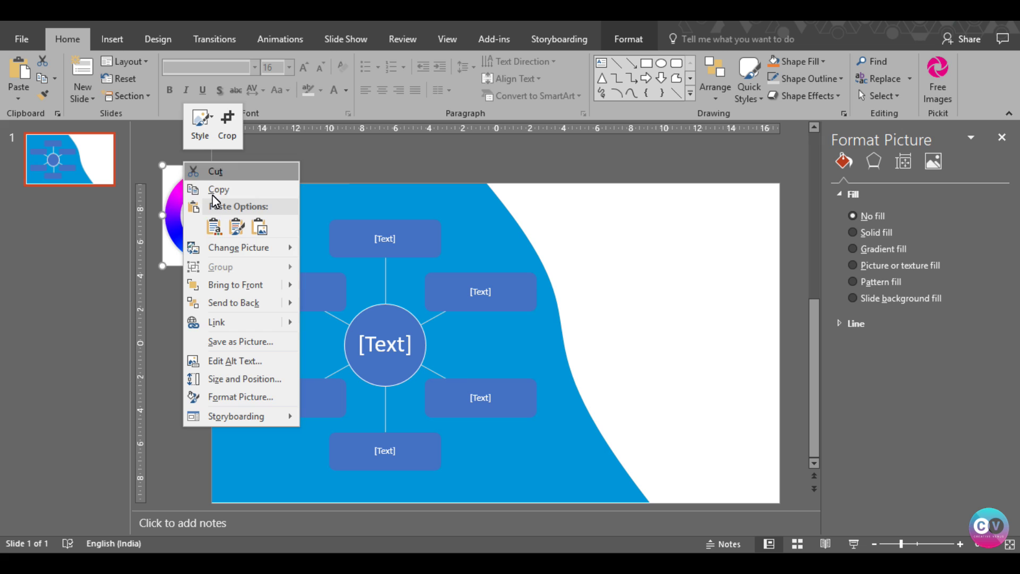
{"action": "left_click", "coordinate": [235, 285]}
{"action": "left_click", "coordinate": [363, 253]}
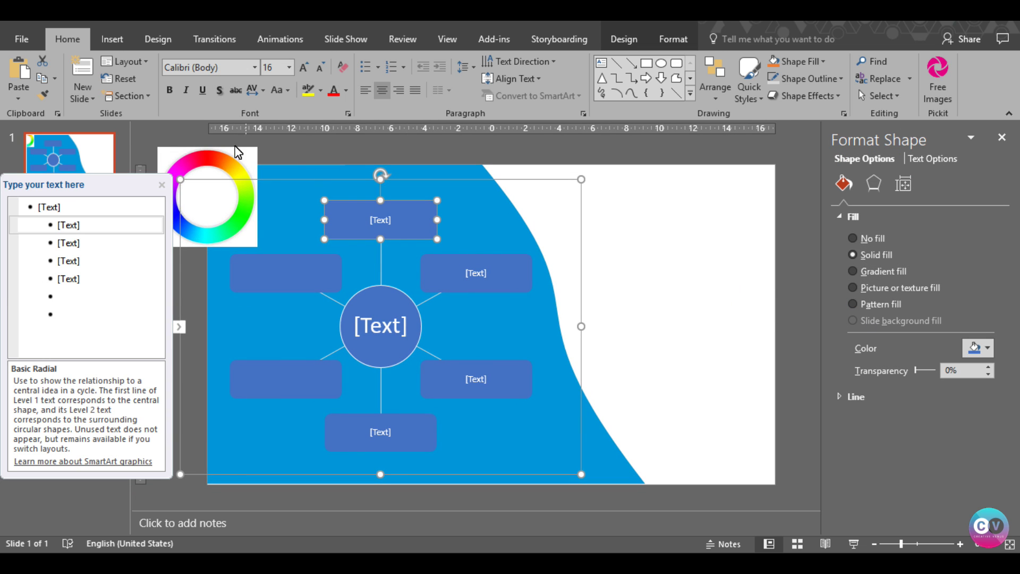
Give the top box a two-stop gradient fill, sampling blue from the colour wheel for the left stop.
{"action": "left_click", "coordinate": [884, 270]}
{"action": "left_click", "coordinate": [936, 451]}
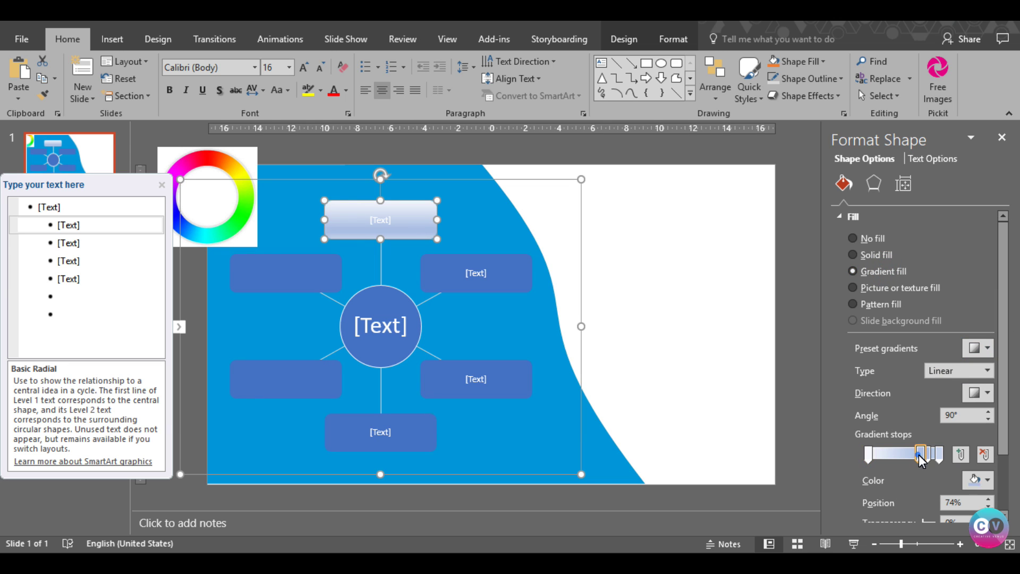
{"action": "left_click", "coordinate": [985, 455]}
{"action": "left_click", "coordinate": [984, 455]}
{"action": "scroll", "coordinate": [994, 479], "scroll_direction": "down", "scroll_amount": 3}
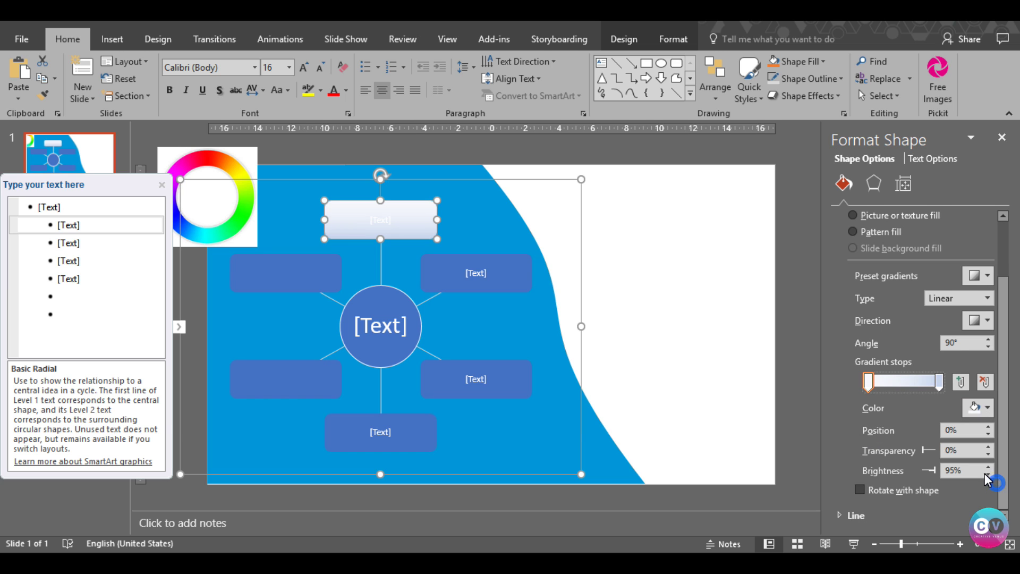
{"action": "left_click", "coordinate": [982, 409]}
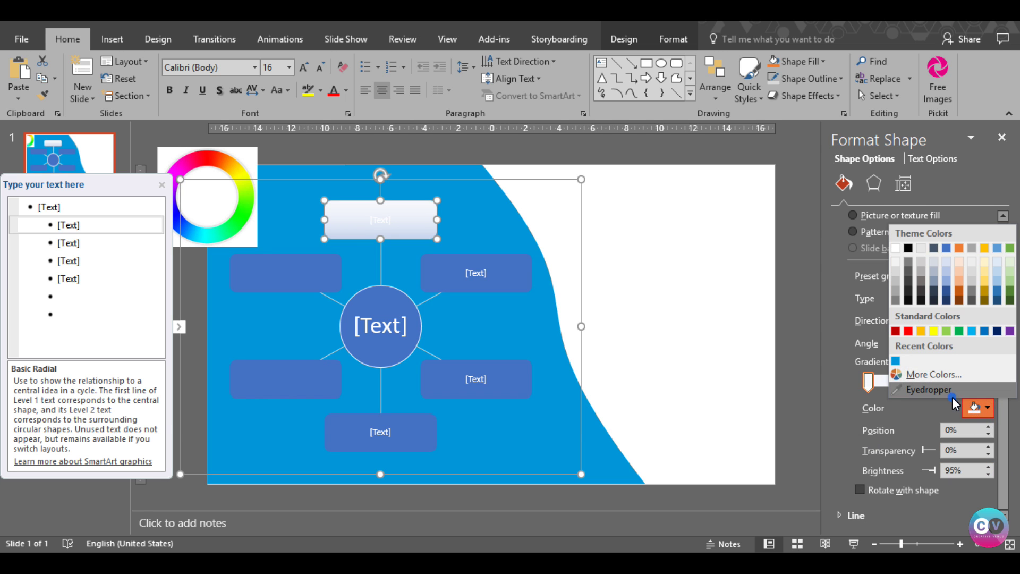
{"action": "left_click", "coordinate": [948, 390]}
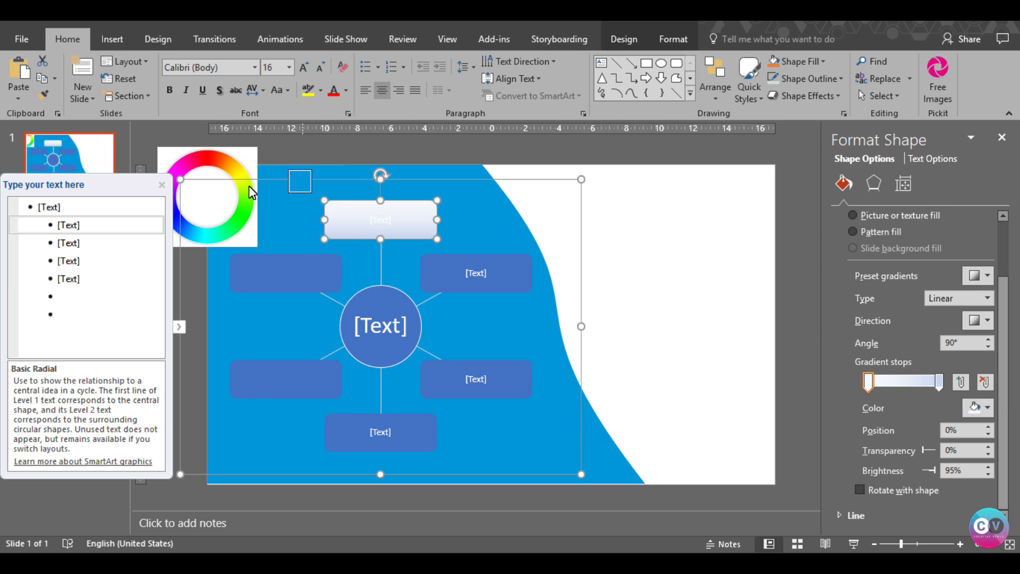
{"action": "left_click", "coordinate": [178, 227]}
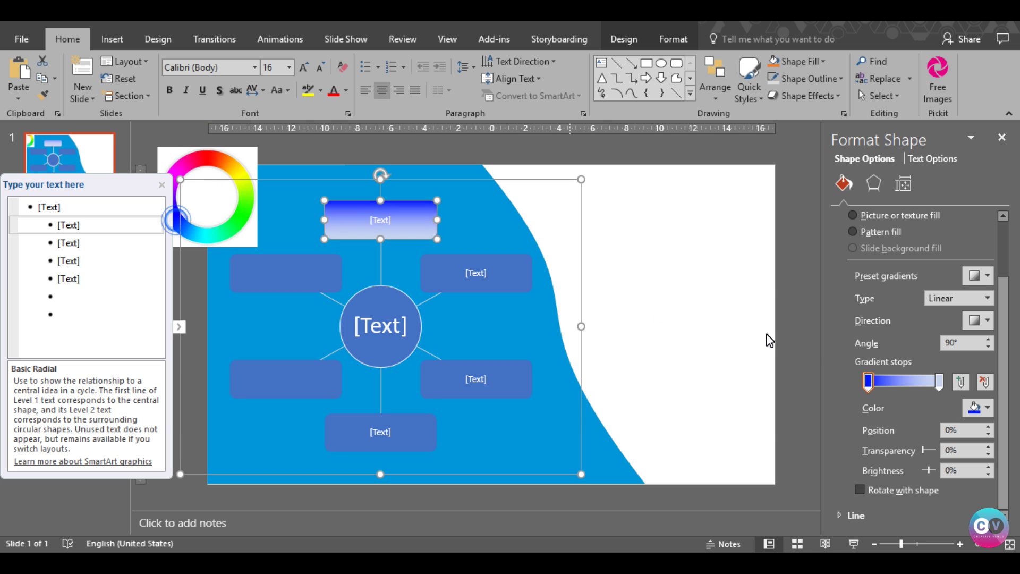
Sample blue for the right gradient stop, then set the left stop to dark blue.
{"action": "left_click", "coordinate": [939, 382]}
{"action": "left_click", "coordinate": [980, 410]}
{"action": "left_click", "coordinate": [919, 390]}
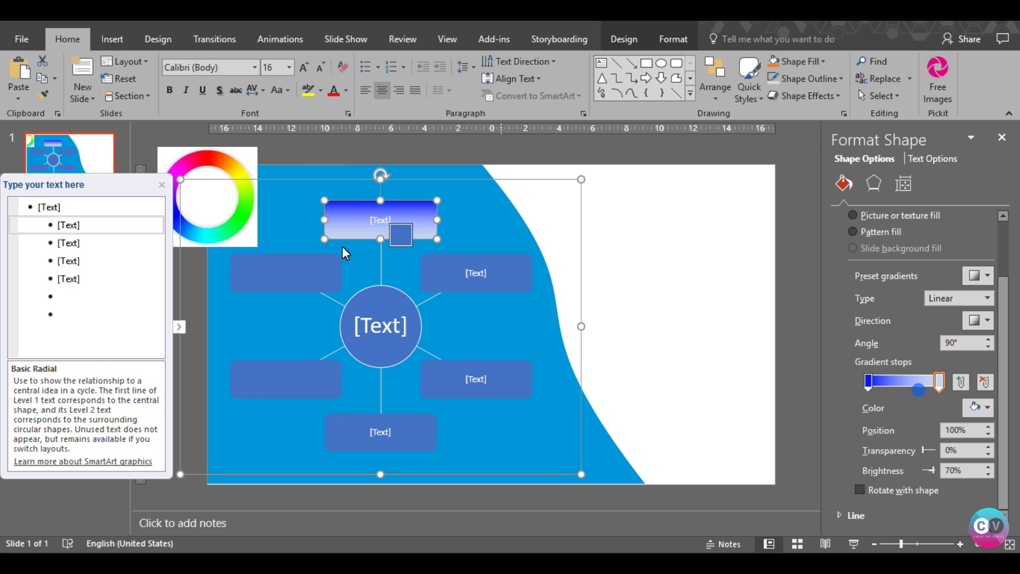
{"action": "left_click", "coordinate": [184, 230]}
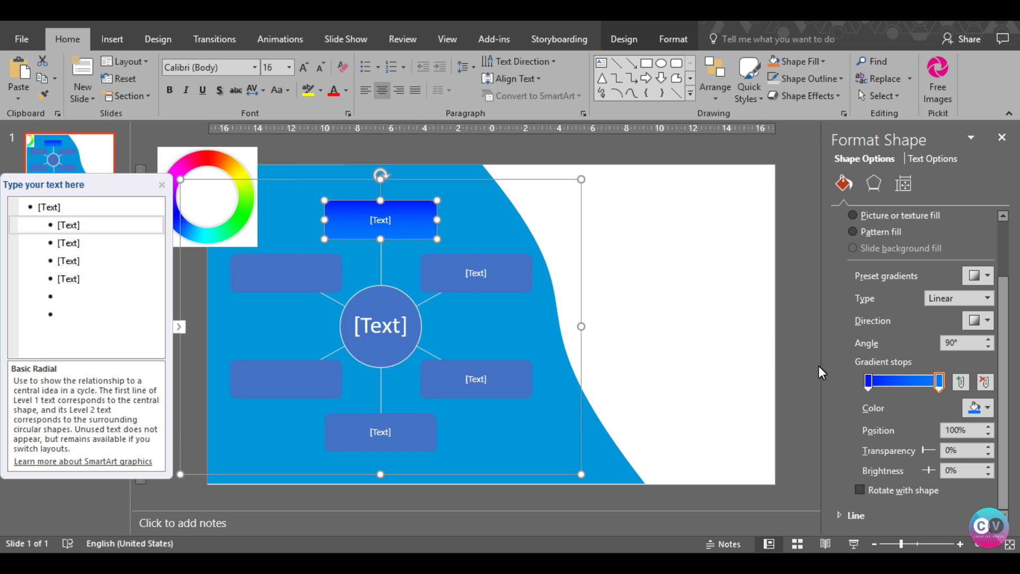
{"action": "left_click", "coordinate": [870, 381]}
{"action": "left_click", "coordinate": [980, 410]}
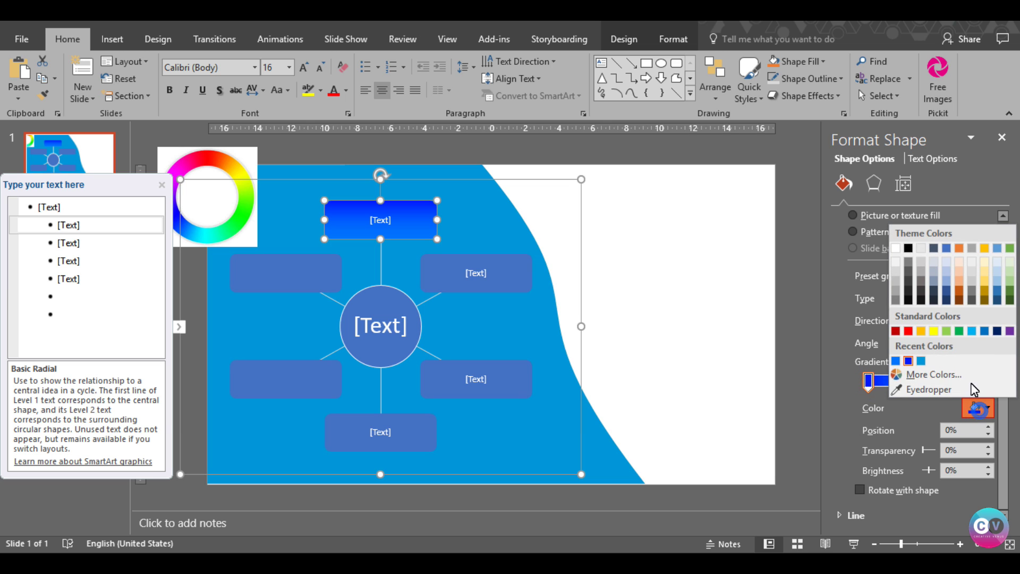
{"action": "left_click", "coordinate": [998, 331]}
Set the end gradient stop to dark blue, lightening it slightly in custom colours.
{"action": "left_click", "coordinate": [939, 382]}
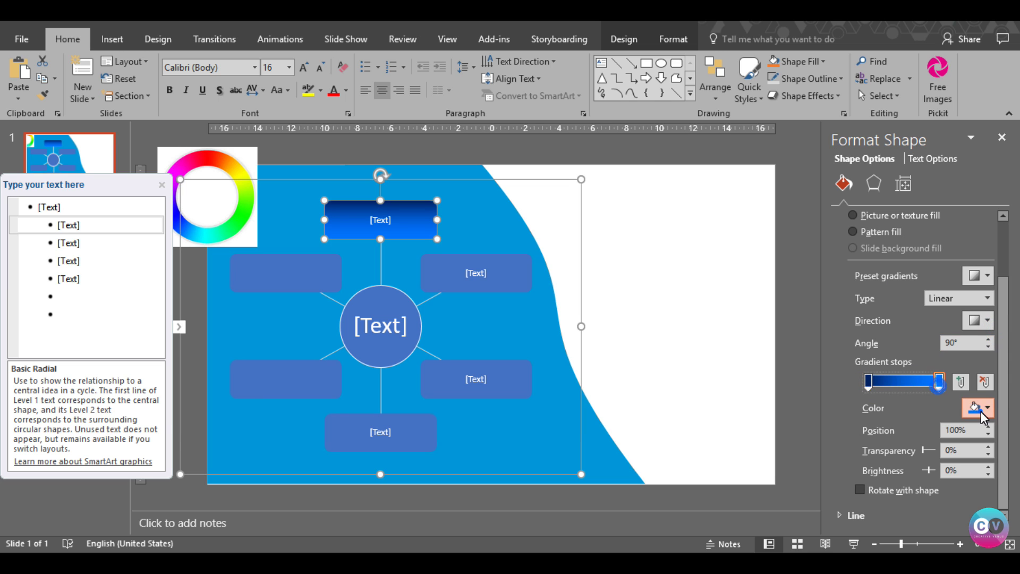
{"action": "left_click", "coordinate": [980, 408]}
{"action": "left_click", "coordinate": [996, 332]}
{"action": "left_click", "coordinate": [982, 409]}
{"action": "left_click", "coordinate": [923, 378]}
{"action": "left_click_drag", "start_coordinate": [554, 269], "coordinate": [553, 256]}
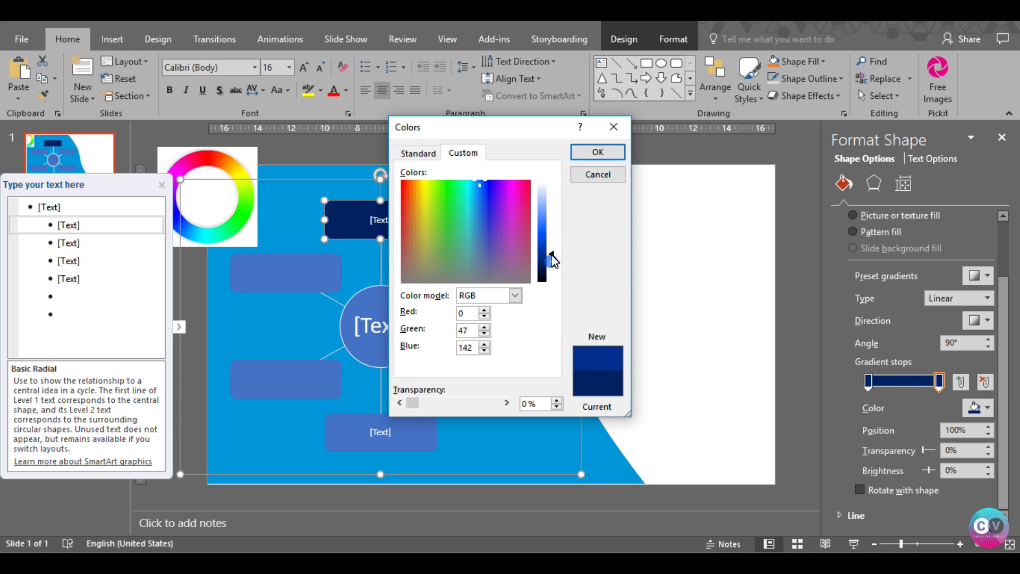
{"action": "left_click", "coordinate": [586, 155]}
Delete the colour-wheel picture from the slide.
{"action": "left_click", "coordinate": [654, 277]}
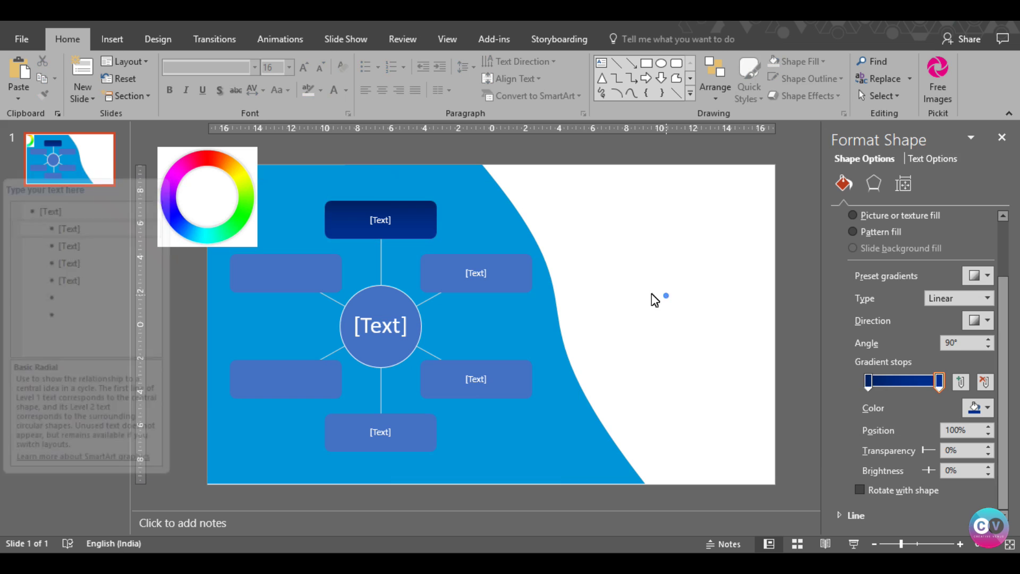
{"action": "left_click", "coordinate": [207, 213]}
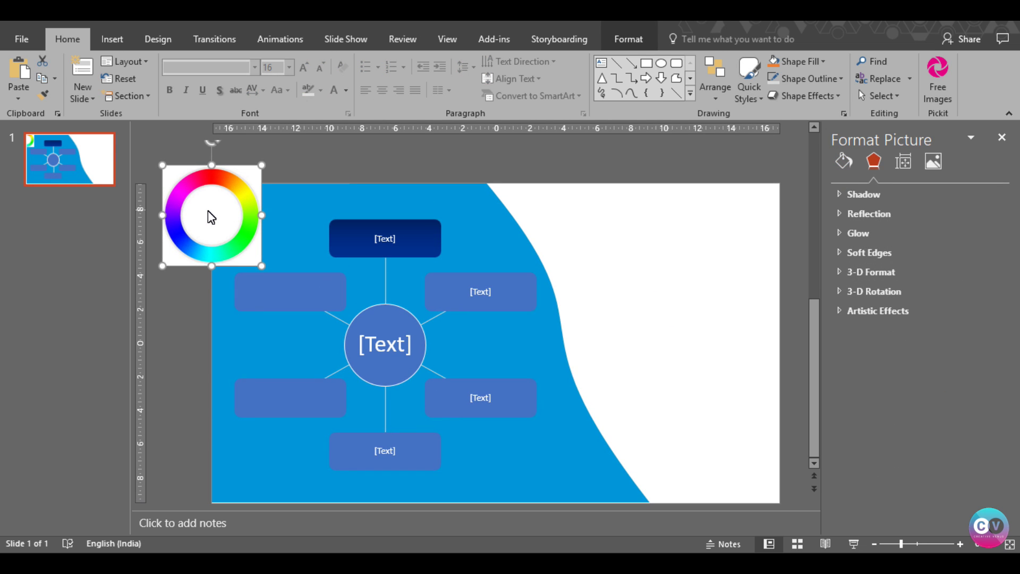
{"action": "key", "text": "Delete"}
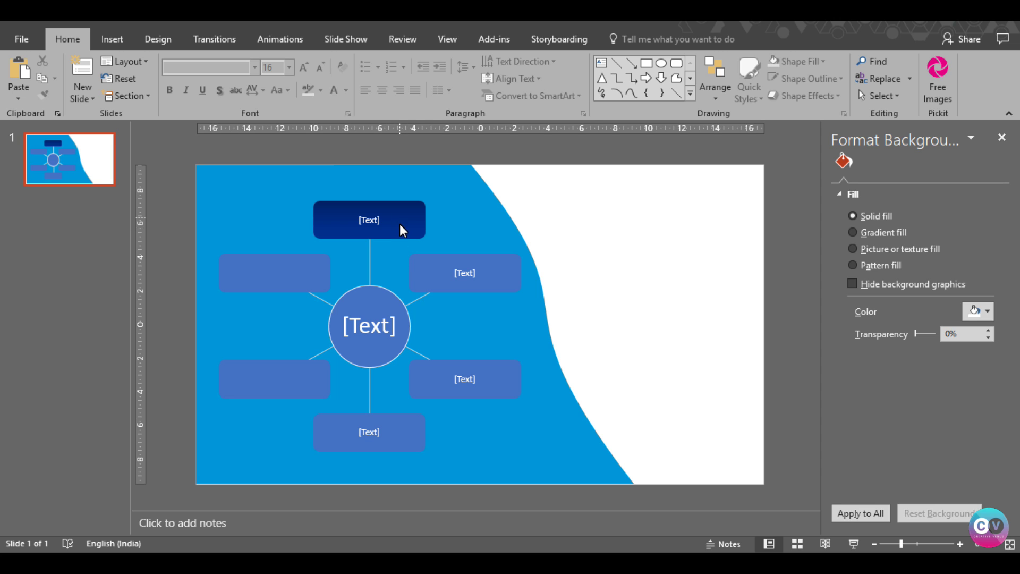
Darken the top box's end gradient stop to a deeper navy.
{"action": "left_click", "coordinate": [400, 233]}
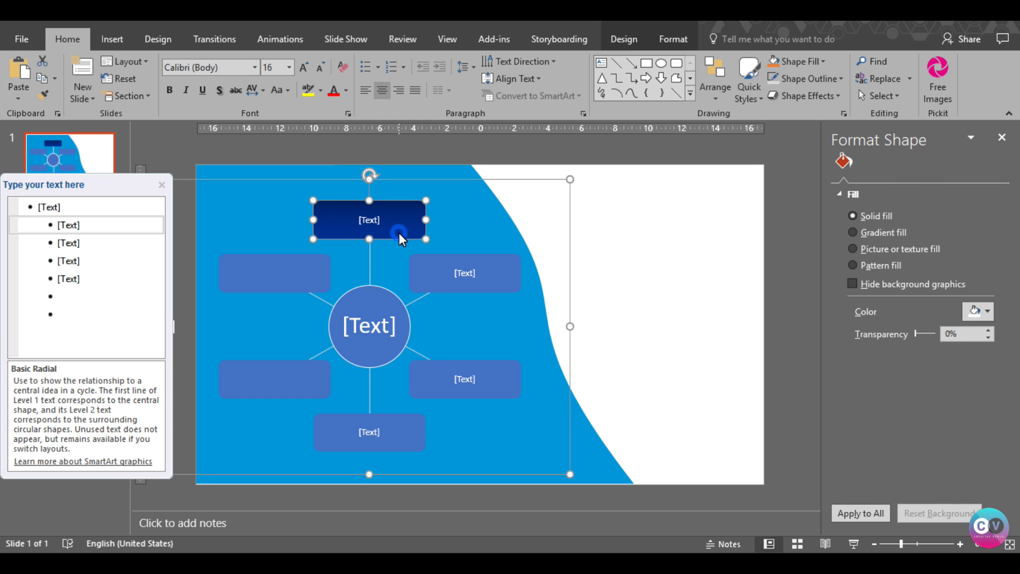
{"action": "left_click", "coordinate": [939, 437]}
{"action": "left_click", "coordinate": [978, 463]}
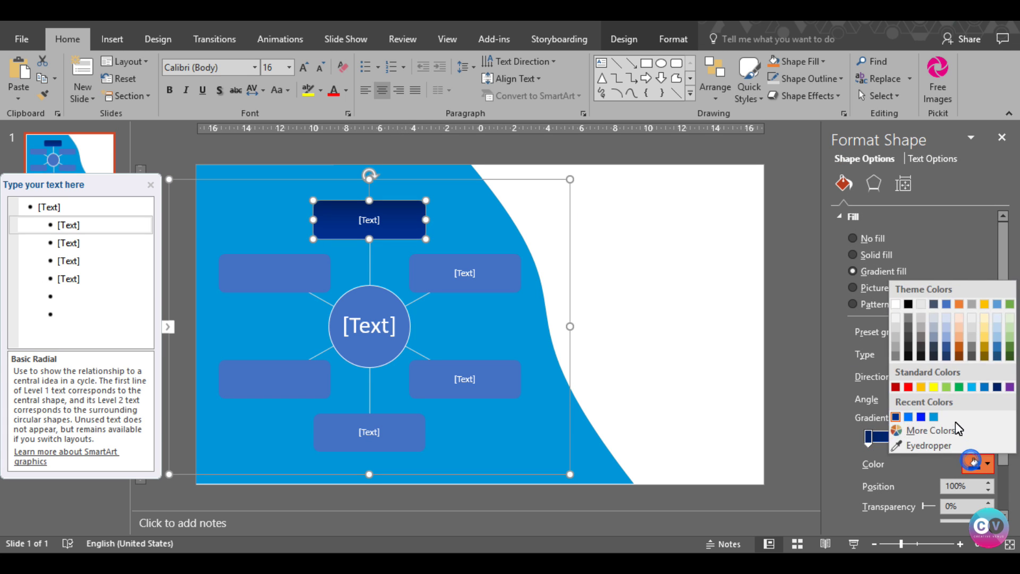
{"action": "left_click", "coordinate": [927, 429]}
{"action": "left_click_drag", "start_coordinate": [551, 254], "coordinate": [551, 256]}
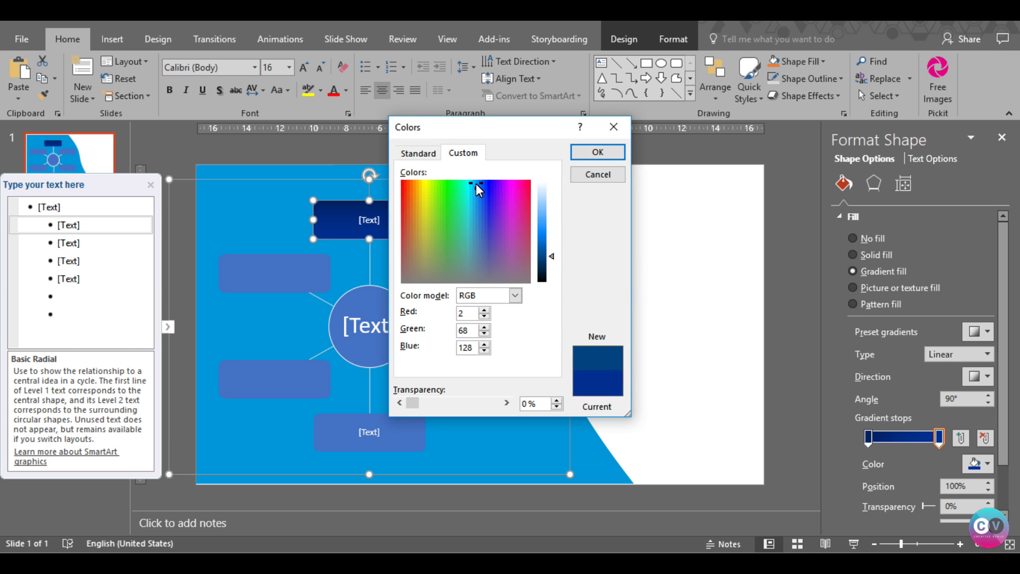
{"action": "left_click", "coordinate": [609, 153]}
{"action": "left_click", "coordinate": [684, 284]}
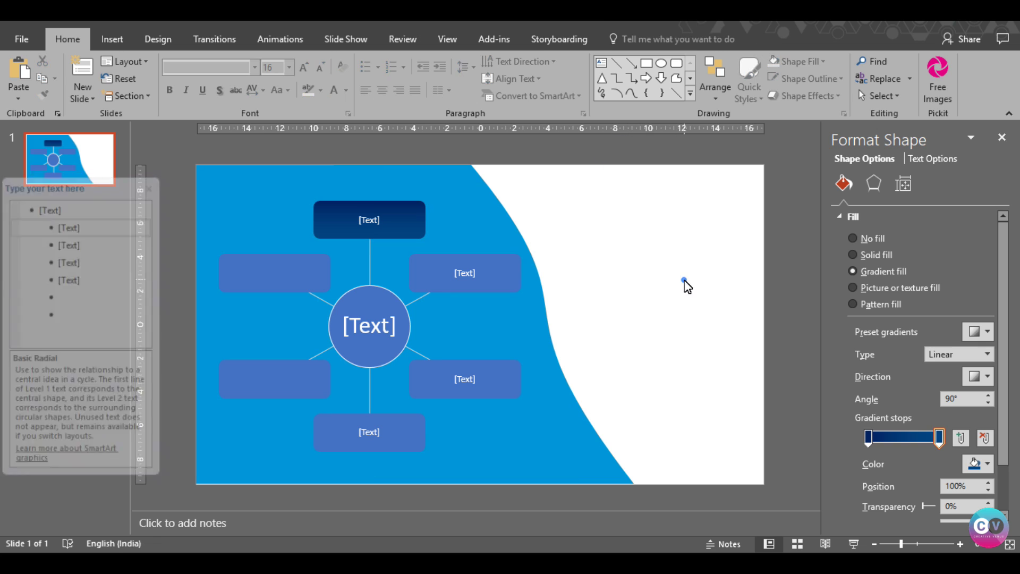
{"action": "left_click", "coordinate": [402, 232]}
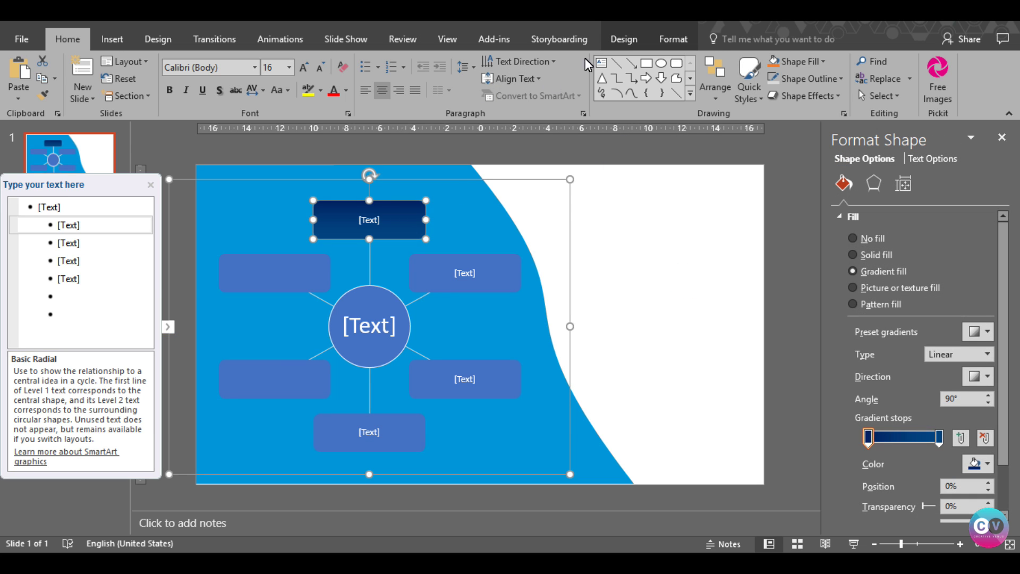
Give the top box a light outline colour.
{"action": "left_click", "coordinate": [611, 38]}
{"action": "left_click", "coordinate": [661, 41]}
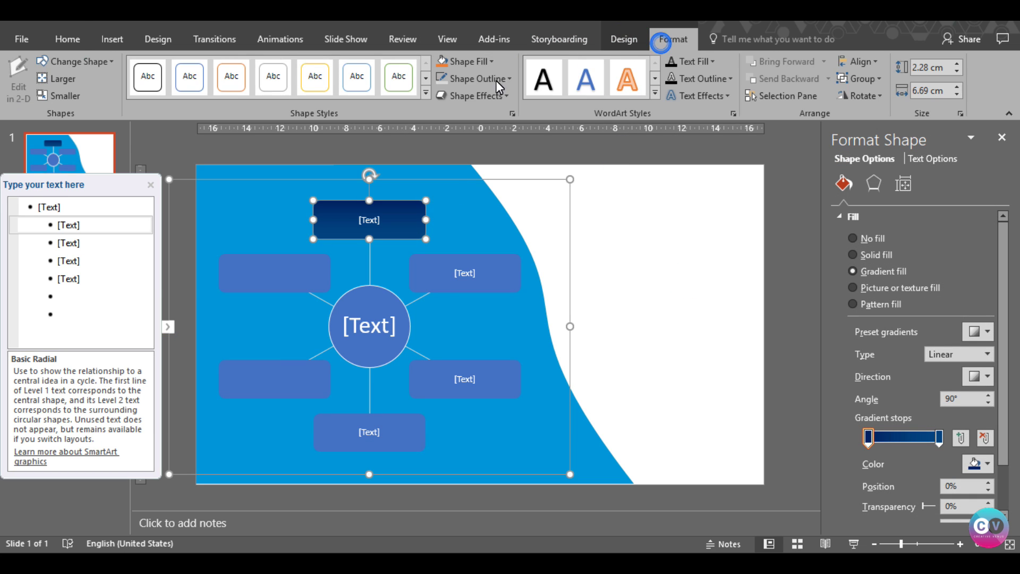
{"action": "left_click", "coordinate": [496, 79]}
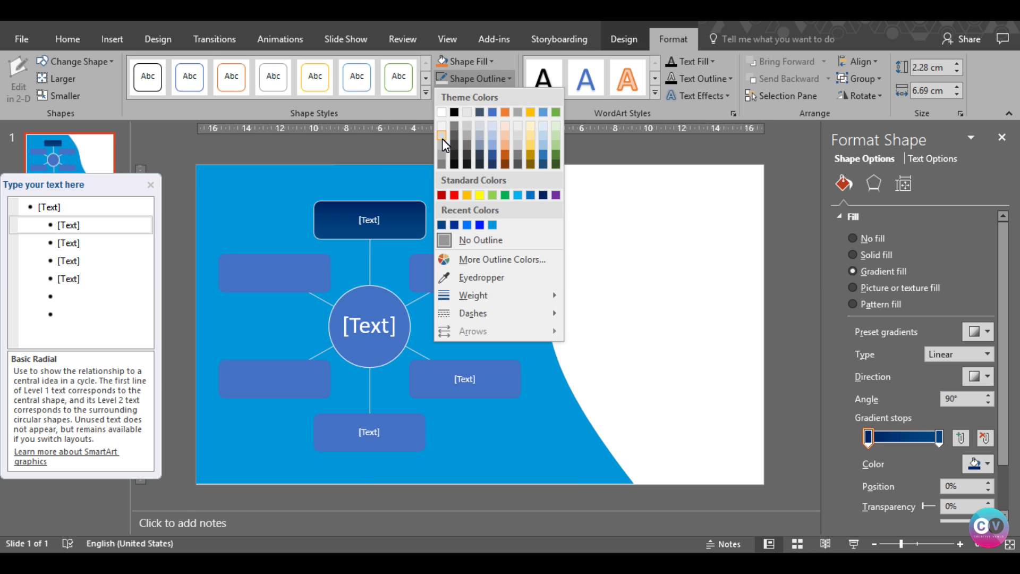
{"action": "left_click", "coordinate": [441, 136]}
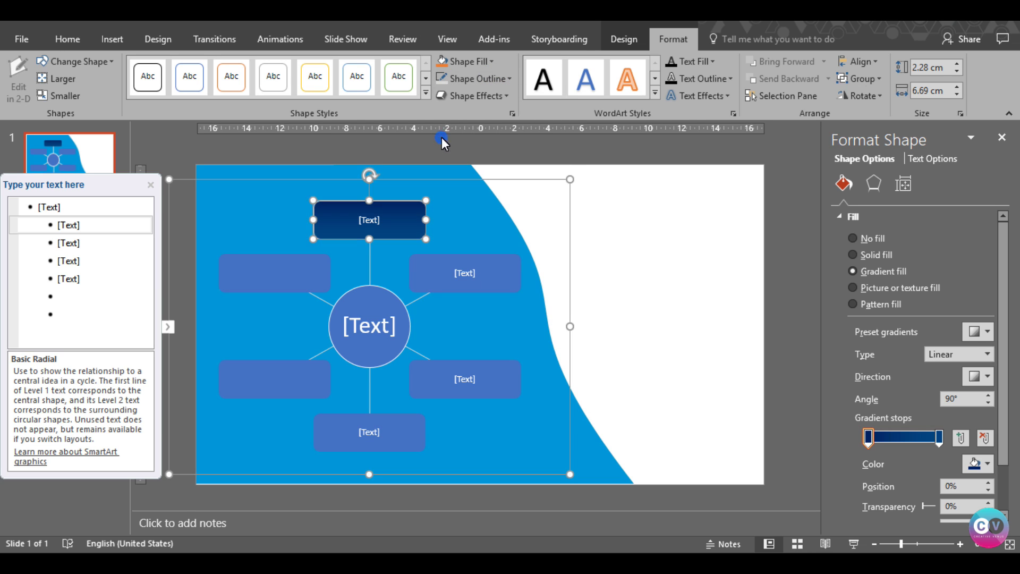
Add an outer shadow preset to the top box with 25 pt blur.
{"action": "left_click", "coordinate": [873, 185]}
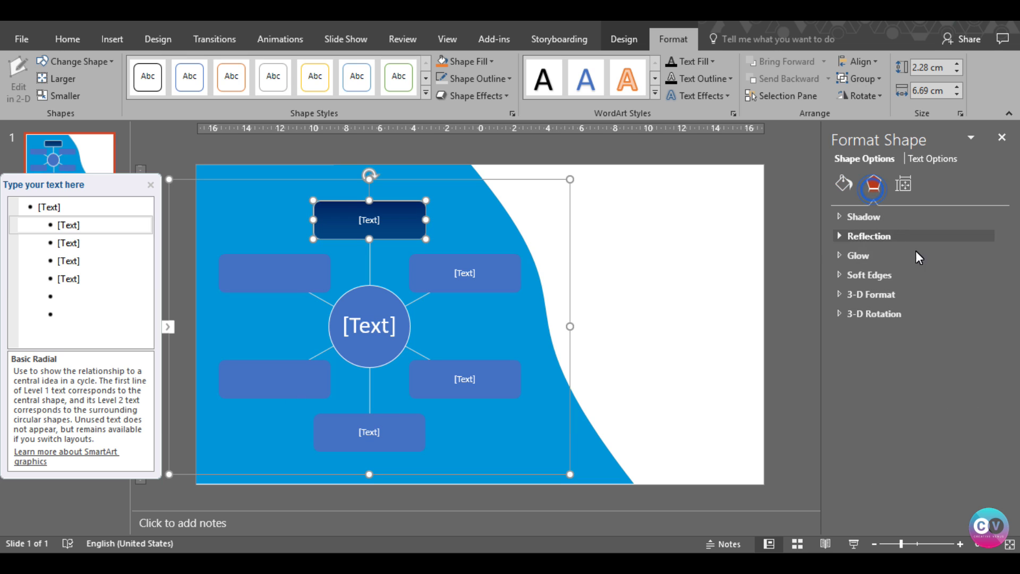
{"action": "left_click", "coordinate": [870, 222]}
{"action": "left_click", "coordinate": [977, 236]}
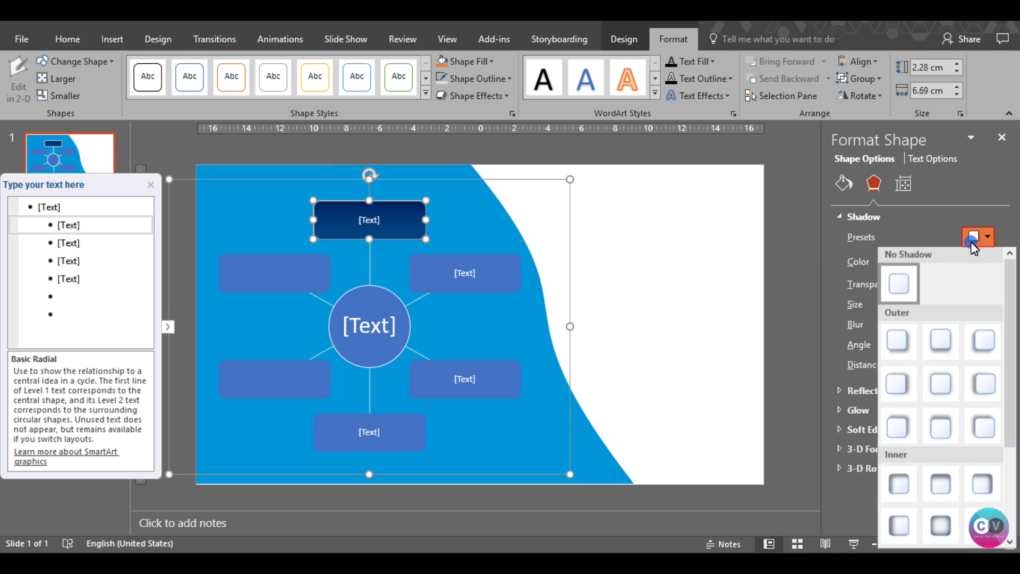
{"action": "left_click", "coordinate": [907, 335]}
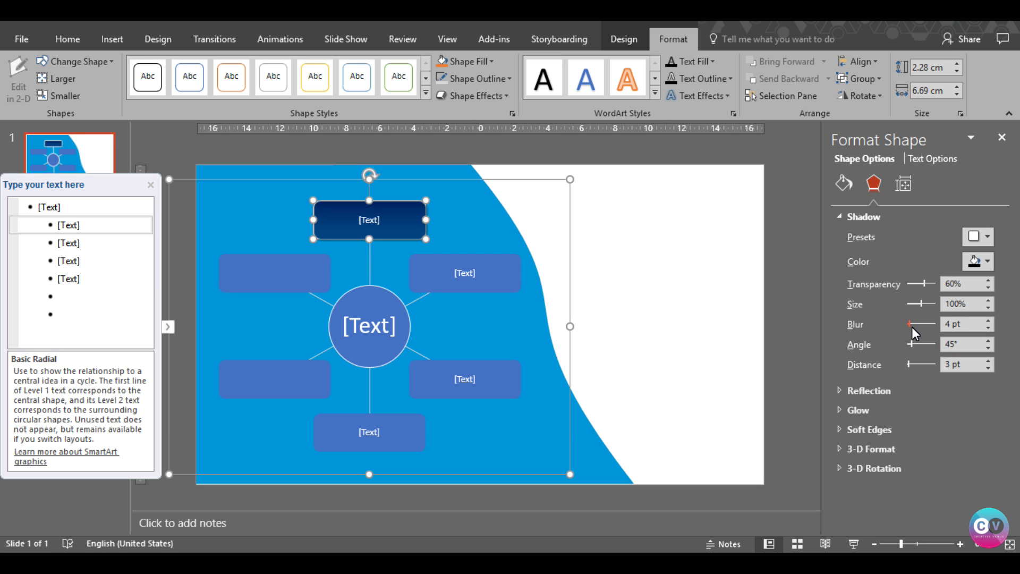
{"action": "left_click_drag", "start_coordinate": [912, 327], "coordinate": [916, 328]}
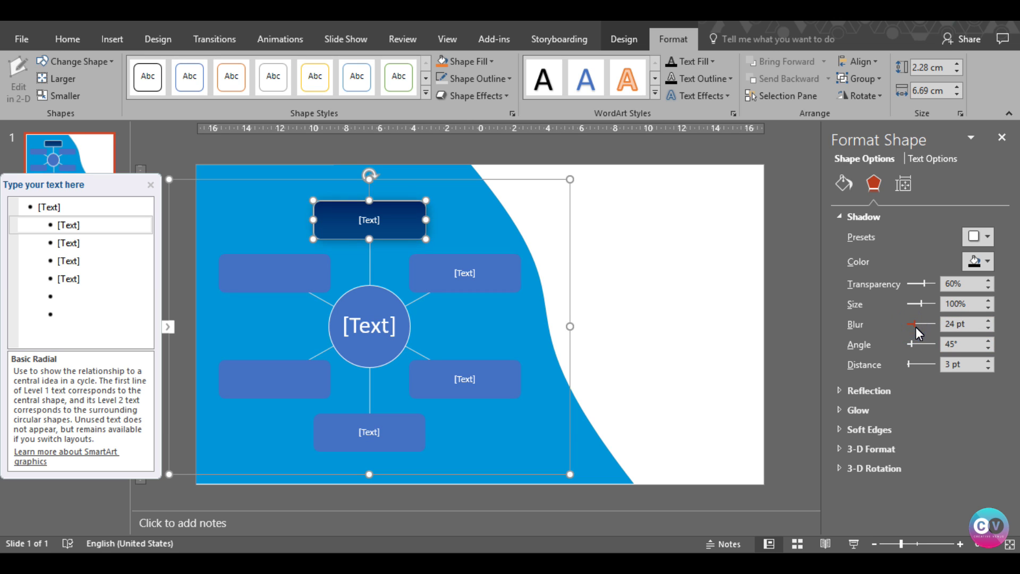
{"action": "left_click", "coordinate": [987, 322]}
Format-paint the top box's navy gradient, outline and shadow onto the other five boxes.
{"action": "left_click", "coordinate": [75, 39]}
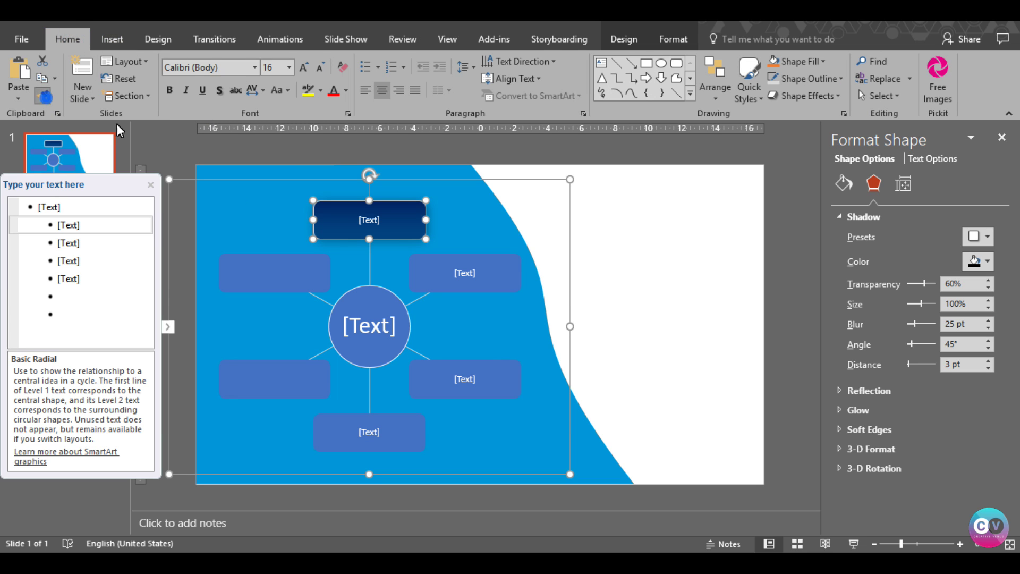
{"action": "left_click", "coordinate": [260, 280]}
{"action": "left_click", "coordinate": [273, 375]}
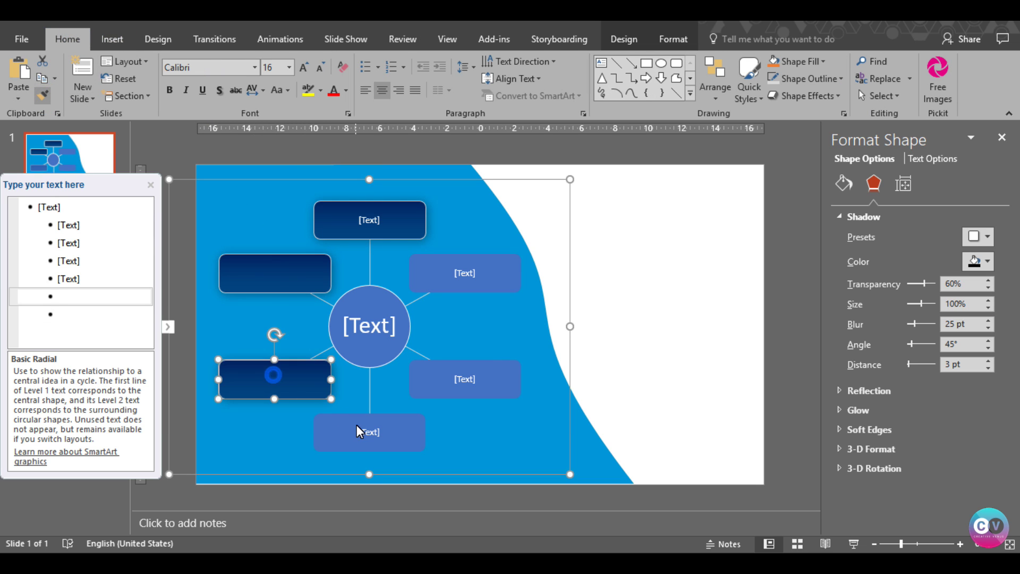
{"action": "left_click", "coordinate": [357, 428]}
{"action": "left_click", "coordinate": [452, 375]}
{"action": "left_click", "coordinate": [452, 275]}
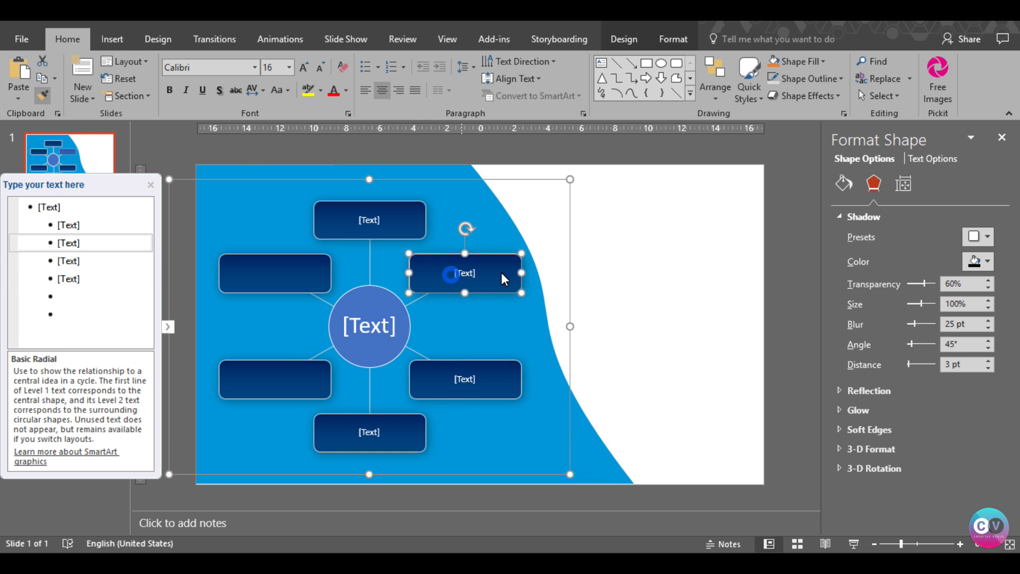
{"action": "left_click", "coordinate": [42, 96]}
{"action": "left_click", "coordinate": [570, 289]}
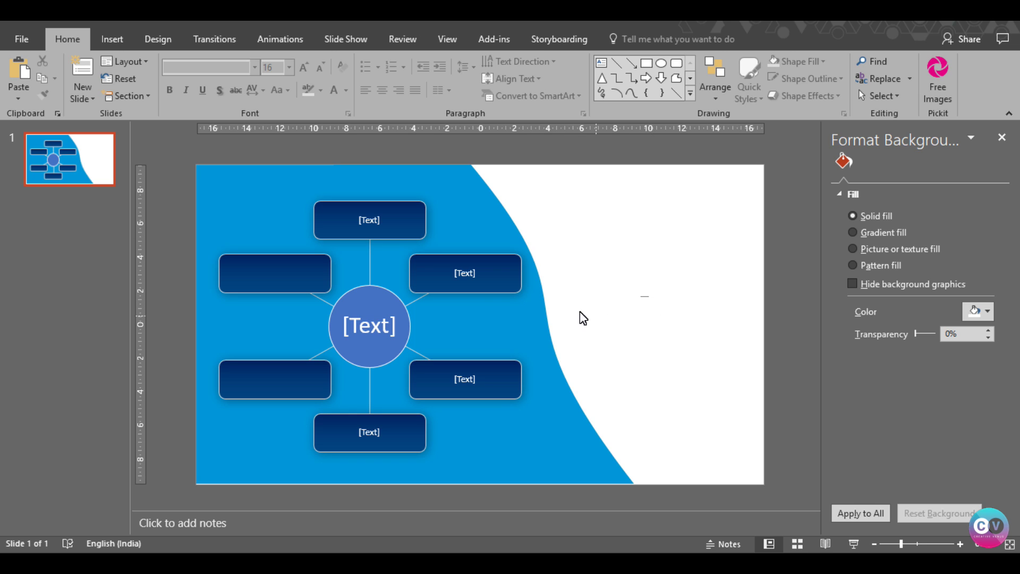
{"action": "left_click", "coordinate": [361, 354]}
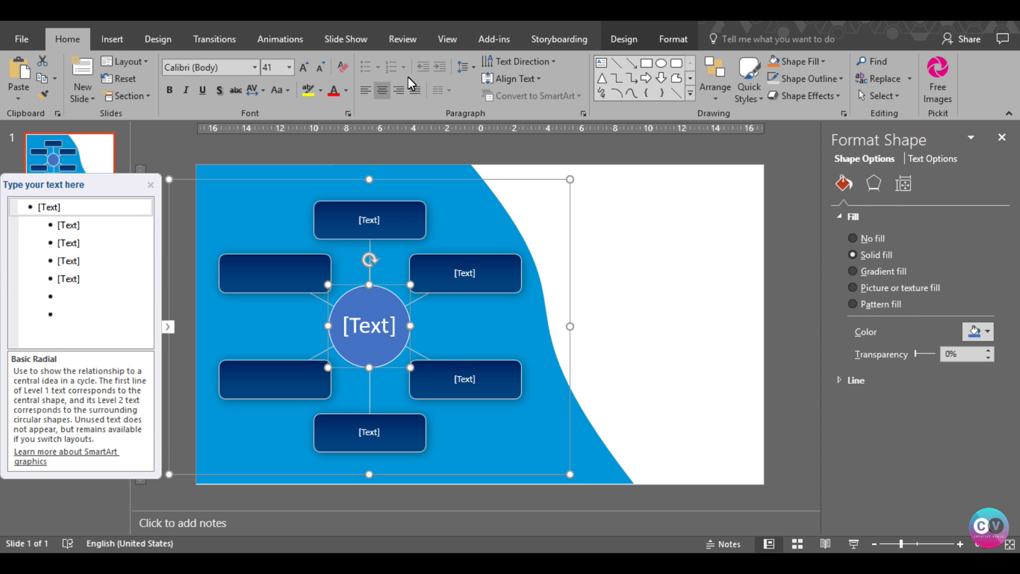
Fill the centre circle with a light grey preset gradient.
{"action": "left_click", "coordinate": [976, 336]}
{"action": "left_click", "coordinate": [881, 277]}
{"action": "left_click", "coordinate": [987, 375]}
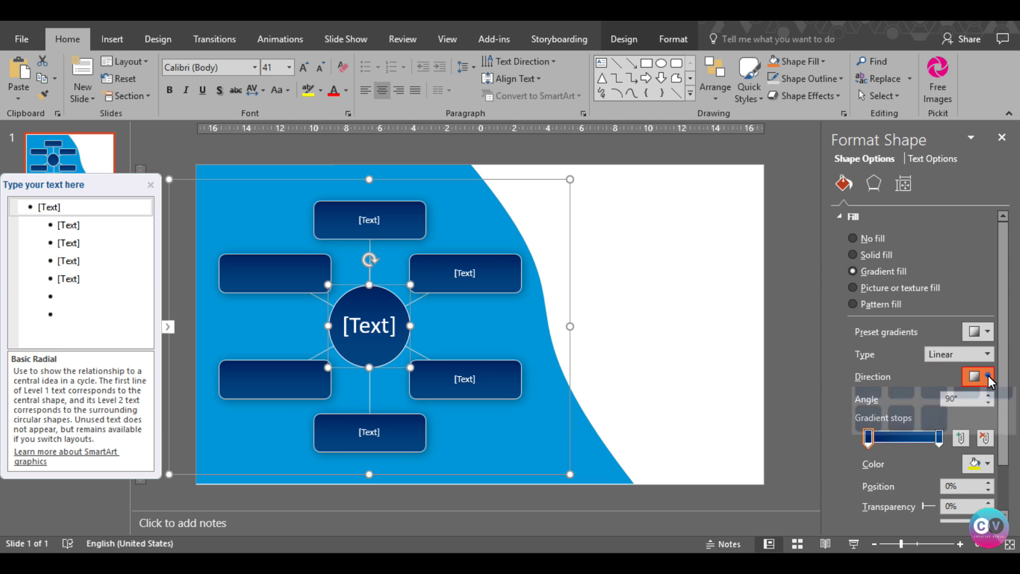
{"action": "left_click", "coordinate": [988, 331]}
{"action": "left_click", "coordinate": [897, 368]}
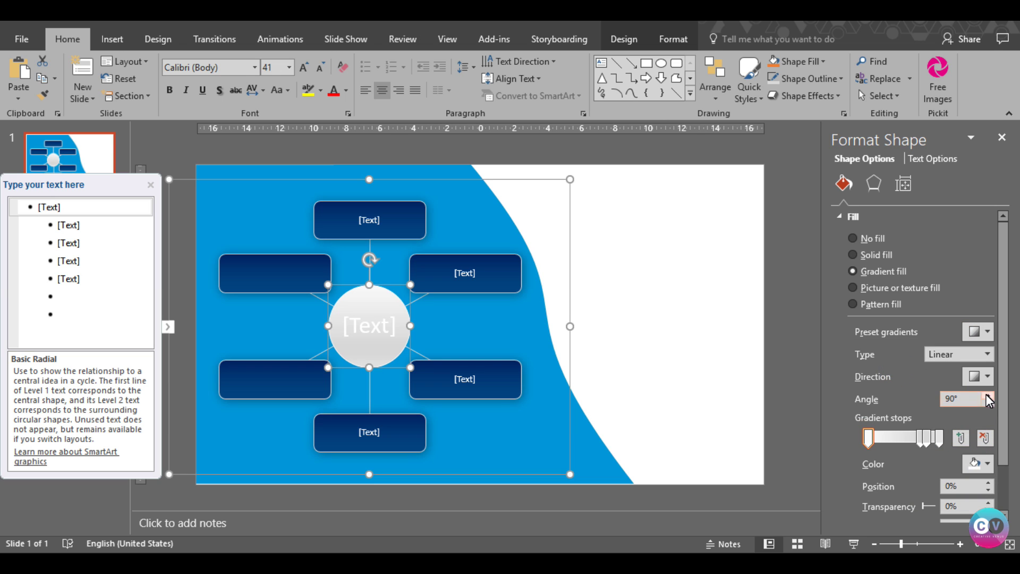
{"action": "left_click", "coordinate": [985, 354]}
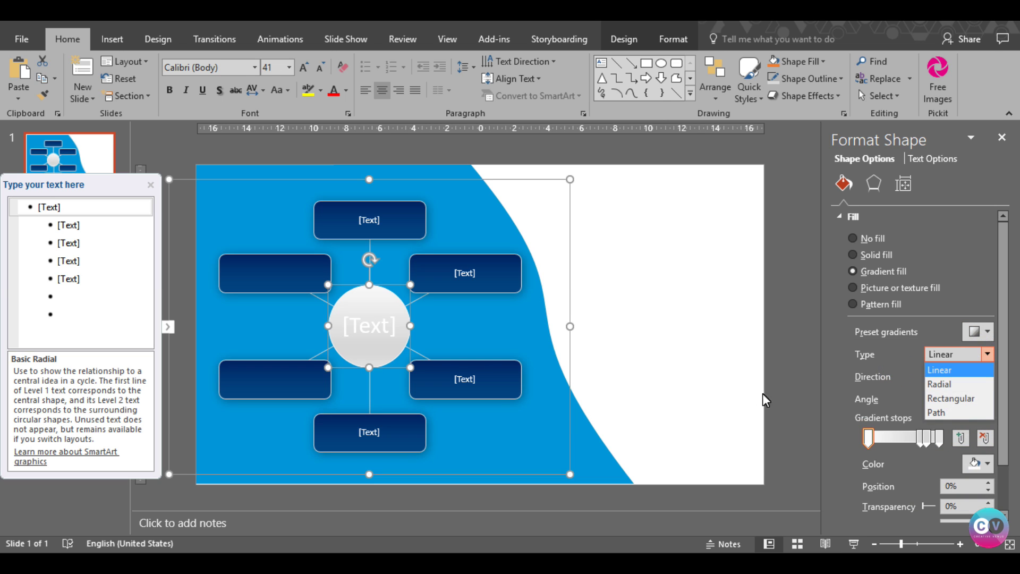
Give the centre circle an outer shadow with 25 pt blur.
{"action": "left_click", "coordinate": [873, 186]}
{"action": "left_click", "coordinate": [982, 237]}
{"action": "left_click", "coordinate": [898, 334]}
{"action": "left_click_drag", "start_coordinate": [910, 323], "coordinate": [915, 324]}
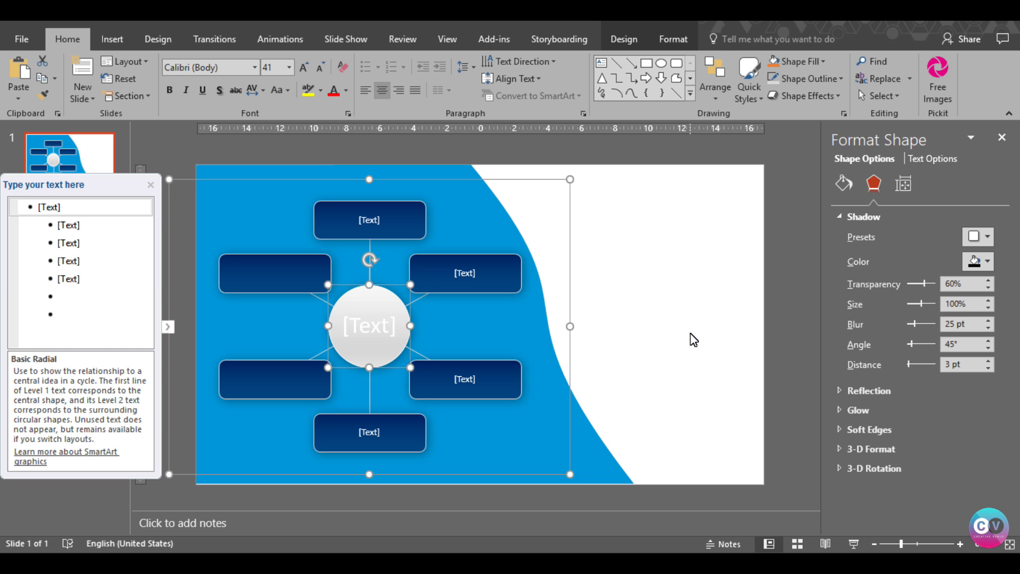
{"action": "left_click", "coordinate": [692, 338]}
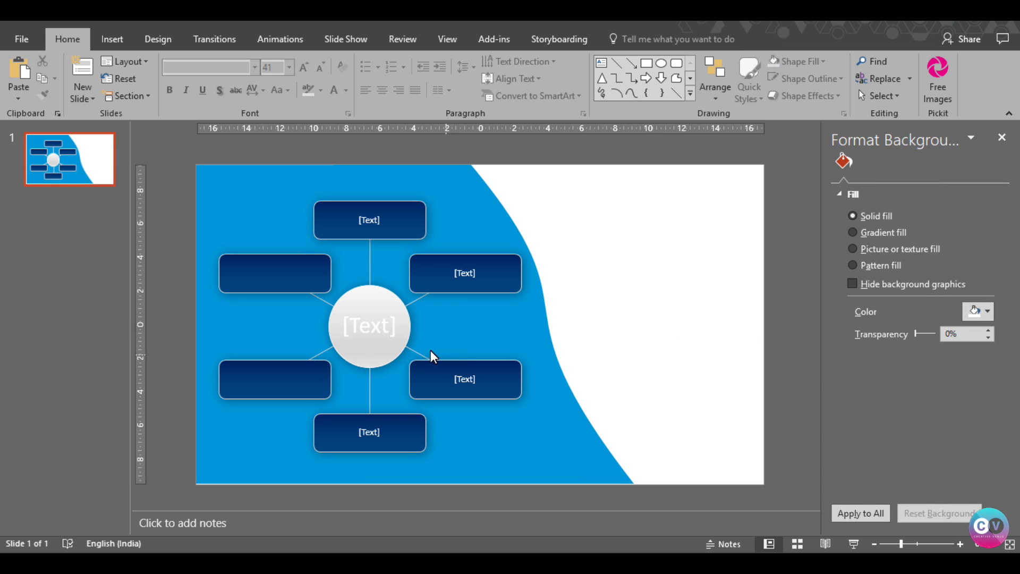
Shrink the centre circle's text to 16 pt.
{"action": "left_click", "coordinate": [357, 355]}
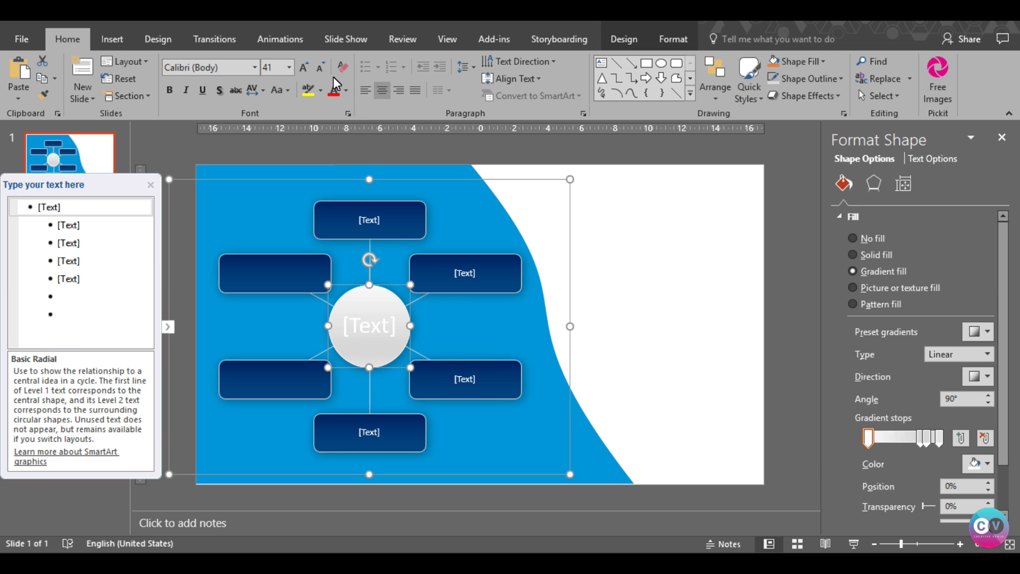
{"action": "left_click", "coordinate": [320, 68]}
{"action": "left_click", "coordinate": [320, 68]}
{"action": "left_click", "coordinate": [320, 68]}
{"action": "left_click", "coordinate": [320, 68]}
{"action": "left_click", "coordinate": [321, 68]}
{"action": "left_click", "coordinate": [320, 68]}
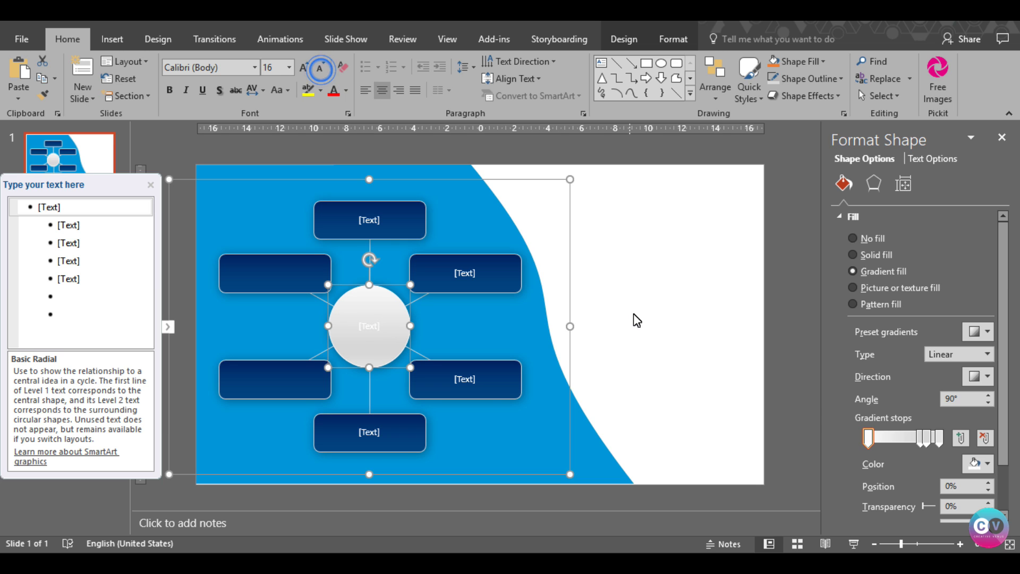
{"action": "left_click", "coordinate": [645, 353]}
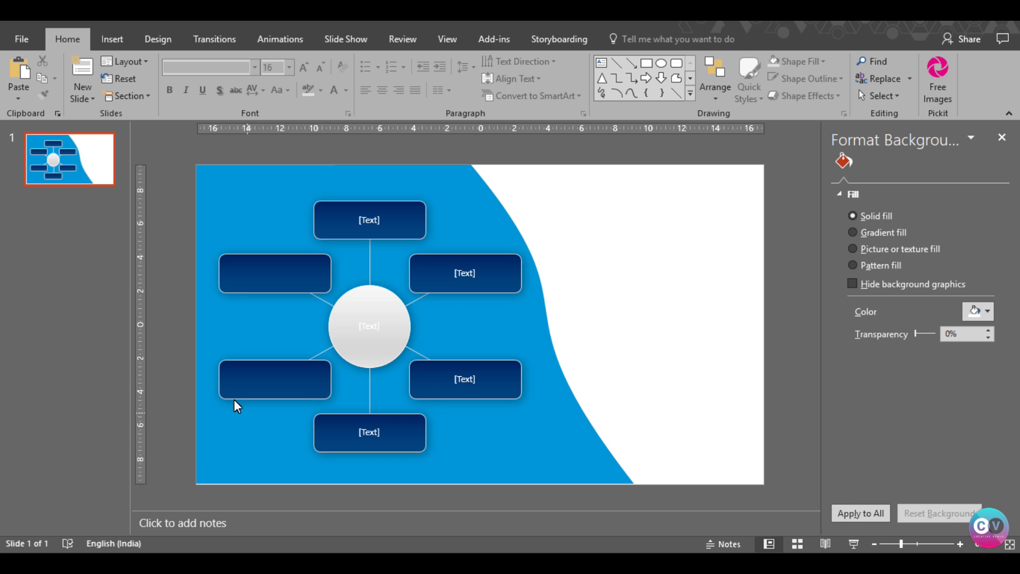
{"action": "left_click", "coordinate": [366, 221]}
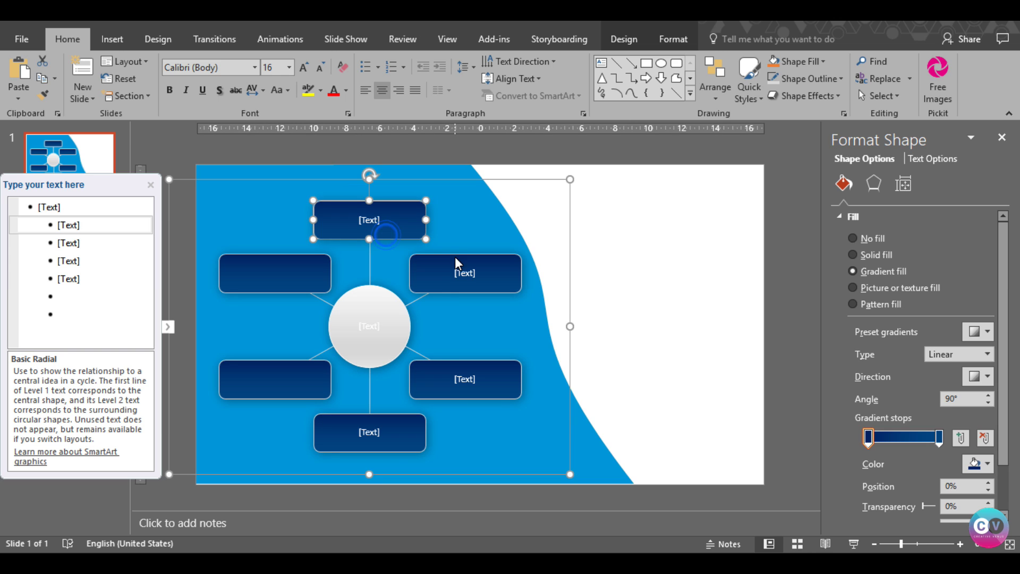
Select all six outer boxes and set their labels to Roboto, 12 pt.
{"action": "left_click", "coordinate": [444, 279], "text": "shift"}
{"action": "left_click", "coordinate": [437, 374], "text": "shift"}
{"action": "left_click", "coordinate": [394, 443], "text": "shift"}
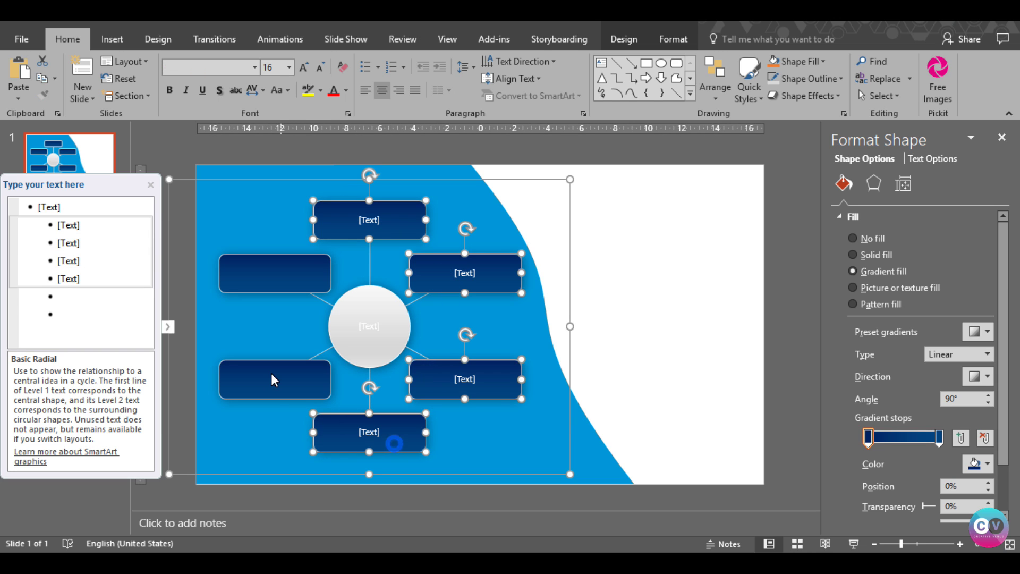
{"action": "left_click", "coordinate": [269, 375], "text": "shift"}
{"action": "left_click", "coordinate": [254, 258], "text": "shift"}
{"action": "left_click", "coordinate": [209, 71]}
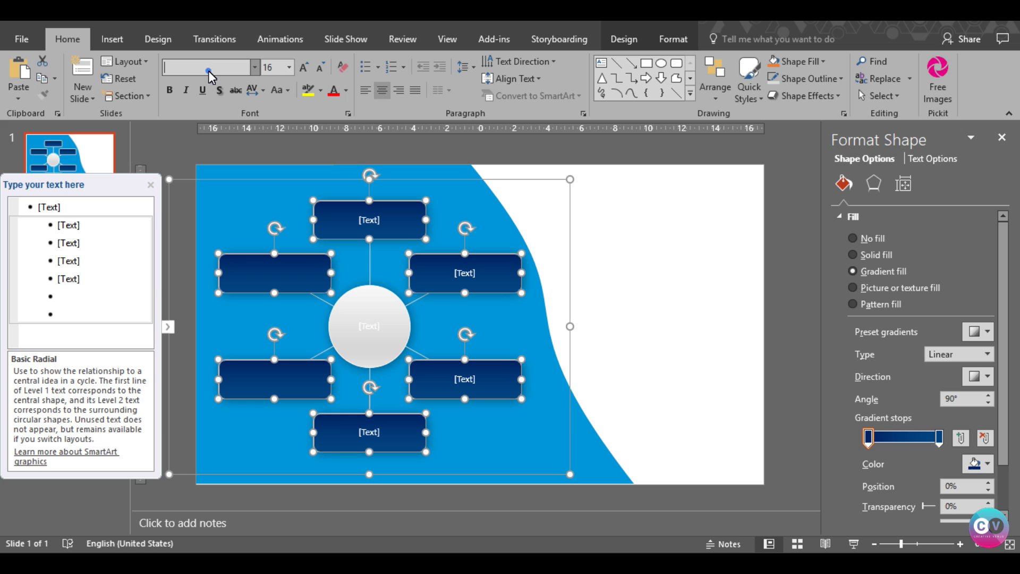
{"action": "type", "text": "Roboto"}
{"action": "key", "text": "Return"}
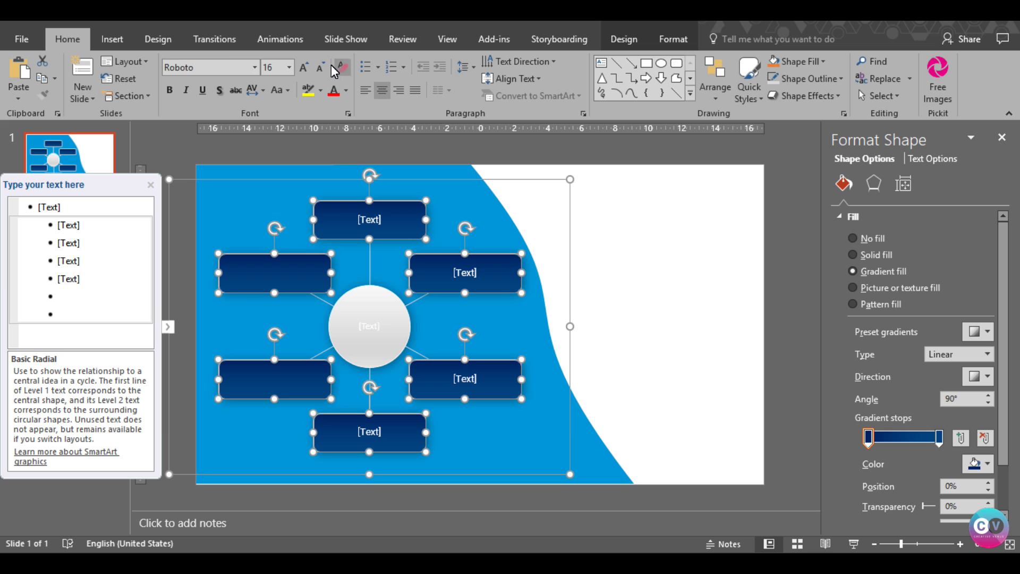
{"action": "left_click", "coordinate": [321, 67]}
{"action": "left_click", "coordinate": [321, 66]}
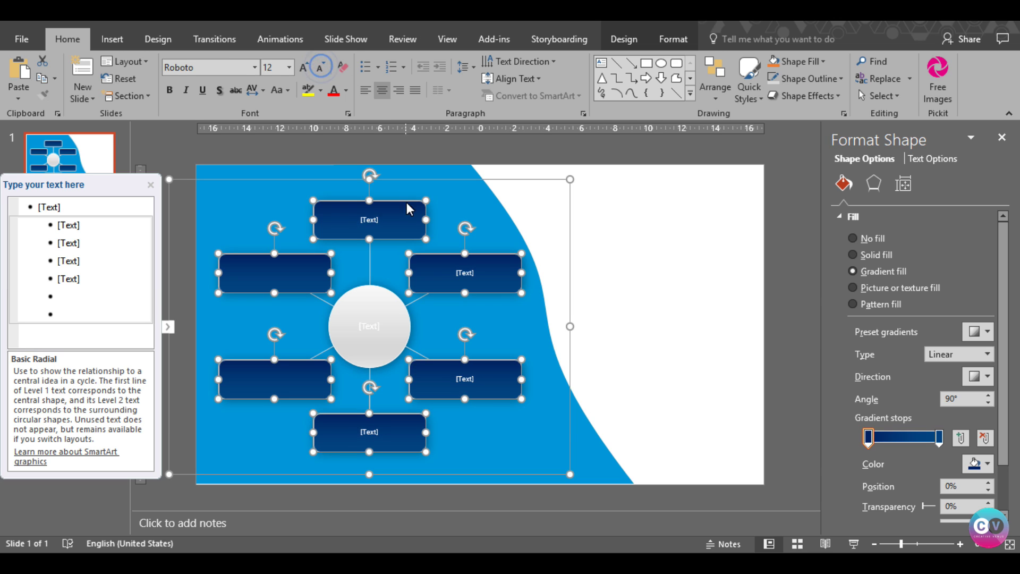
{"action": "left_click", "coordinate": [371, 219]}
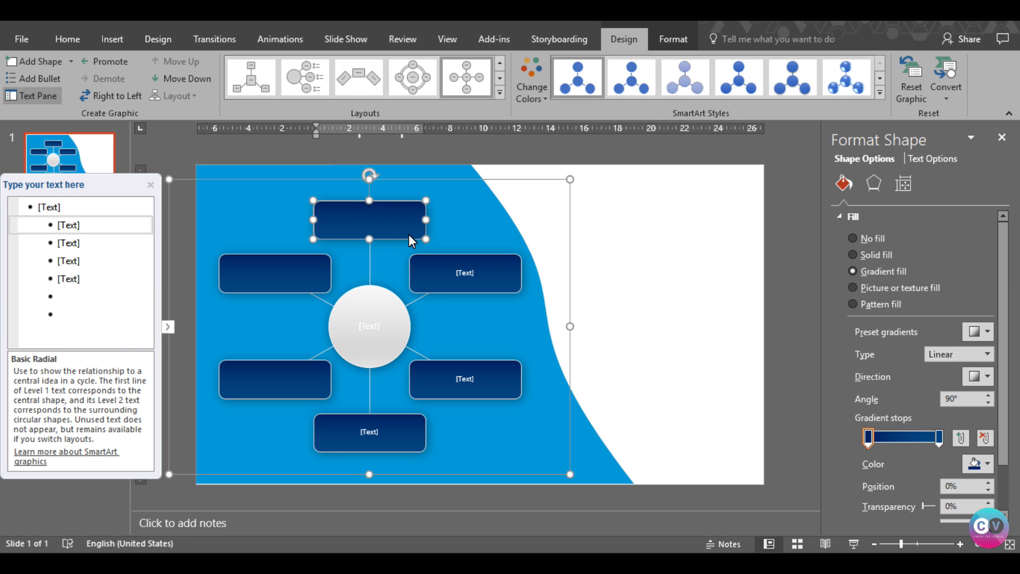
Type 'HEADING A' with 'THIS IS A PLACEHOLDER FOR TEXT' on a second line in the top box.
{"action": "type", "text": "HEADING A"}
{"action": "key", "text": "shift+Return"}
{"action": "type", "text": "THIS IS"}
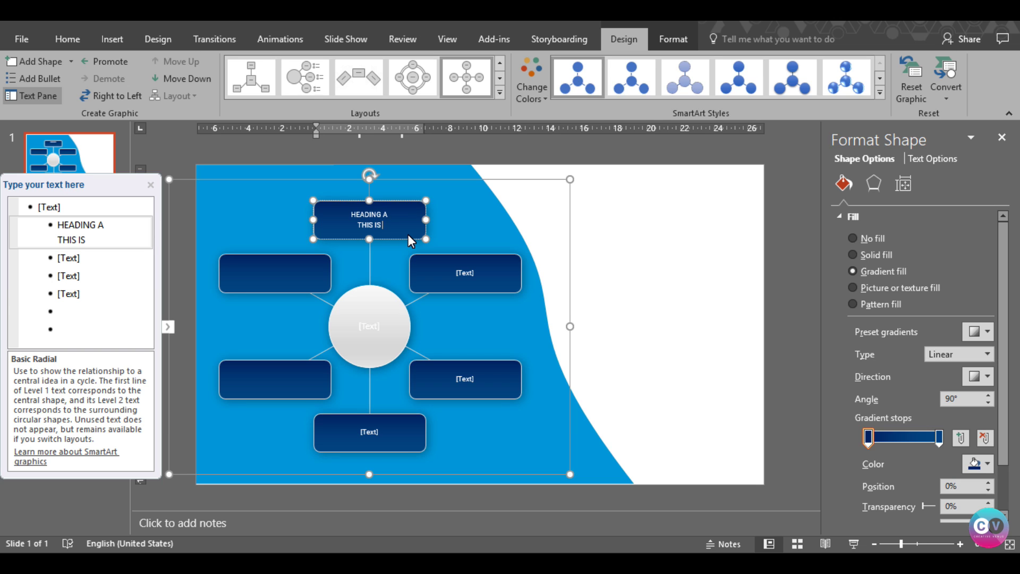
{"action": "type", "text": " A PLACEHOLDER FOR TE"}
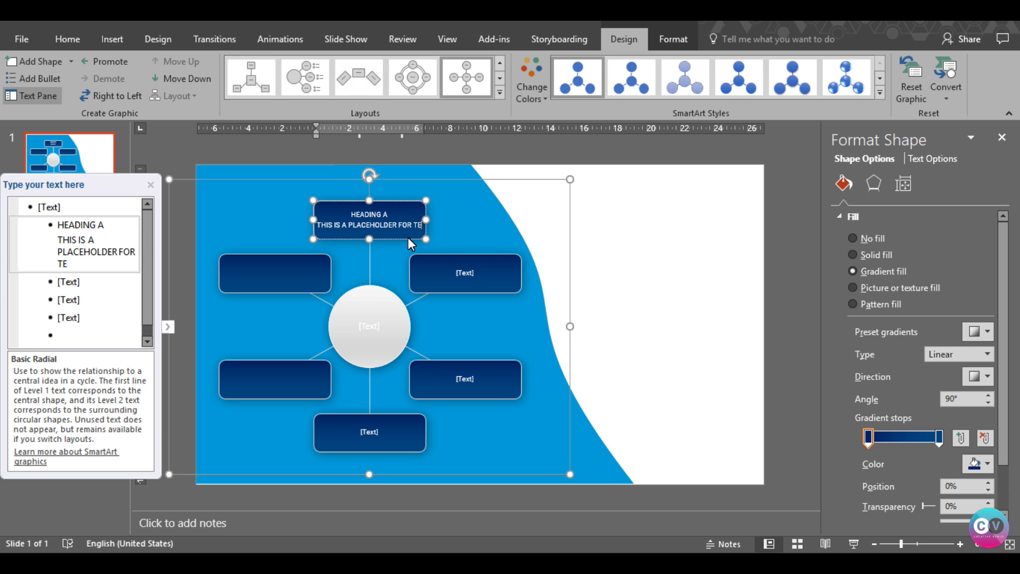
{"action": "type", "text": "XT"}
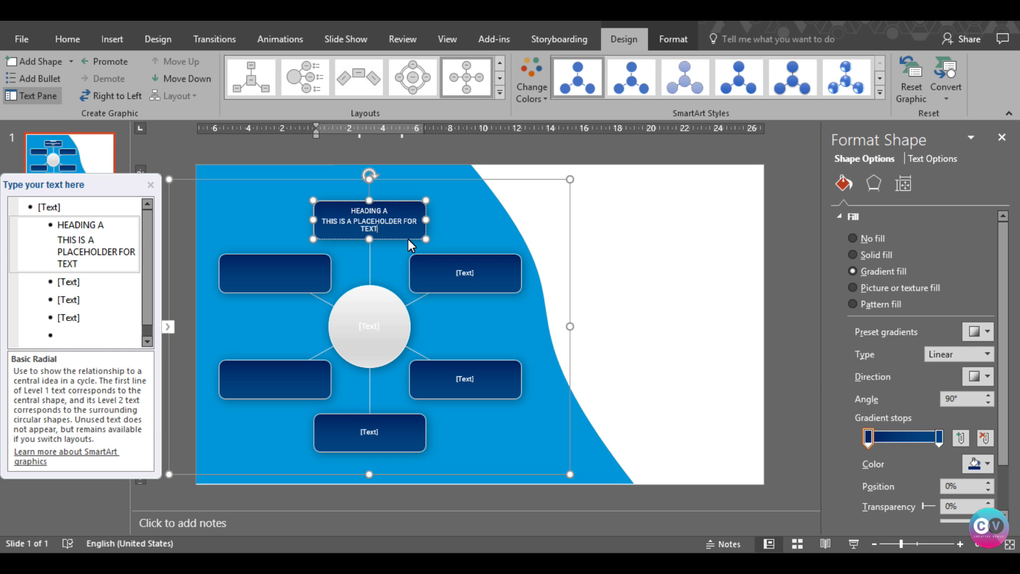
Reduce the placeholder line to 8 pt and select both lines of the top box's text.
{"action": "key", "text": "shift+Left"}
{"action": "key", "text": "shift+Left"}
{"action": "key", "text": "shift+Left"}
{"action": "key", "text": "Home"}
{"action": "left_click_drag", "start_coordinate": [343, 229], "coordinate": [317, 224]}
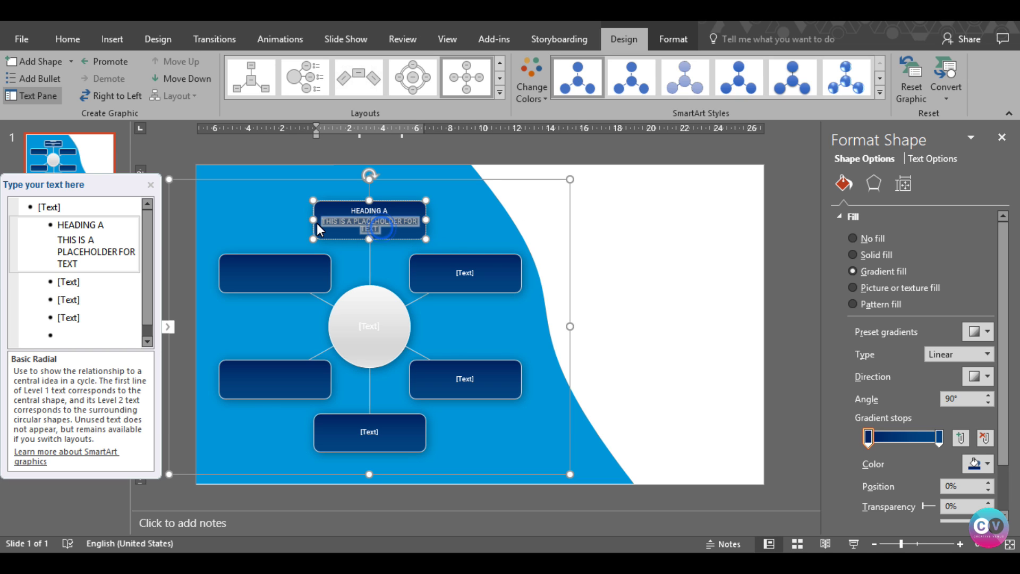
{"action": "left_click", "coordinate": [72, 40]}
{"action": "left_click", "coordinate": [321, 69]}
{"action": "left_click", "coordinate": [321, 69]}
{"action": "left_click", "coordinate": [320, 69]}
{"action": "left_click", "coordinate": [321, 69]}
{"action": "left_click", "coordinate": [320, 69]}
{"action": "left_click", "coordinate": [302, 68]}
{"action": "left_click", "coordinate": [393, 217]}
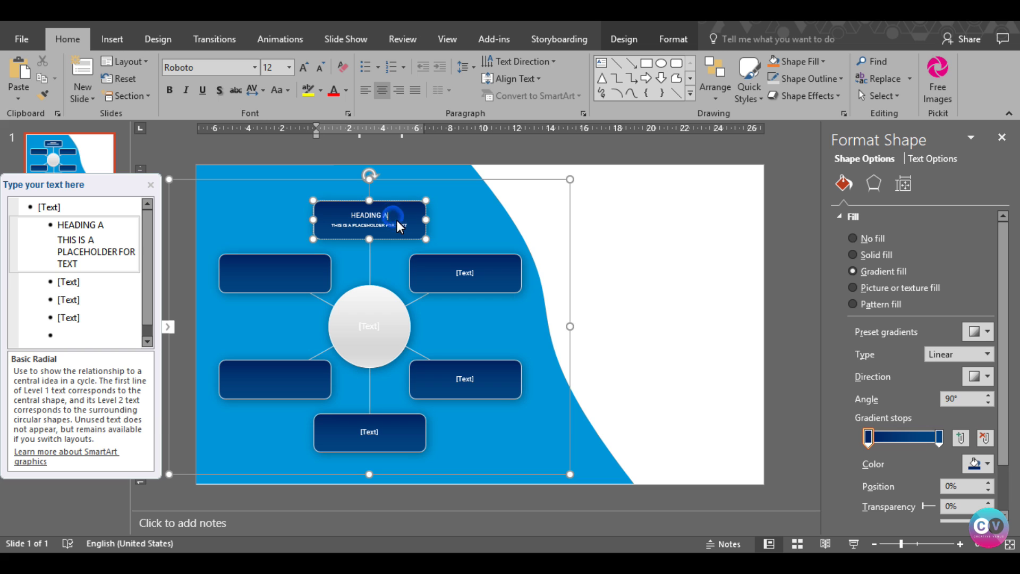
{"action": "key", "text": "ctrl+a"}
{"action": "key", "text": "ctrl+c"}
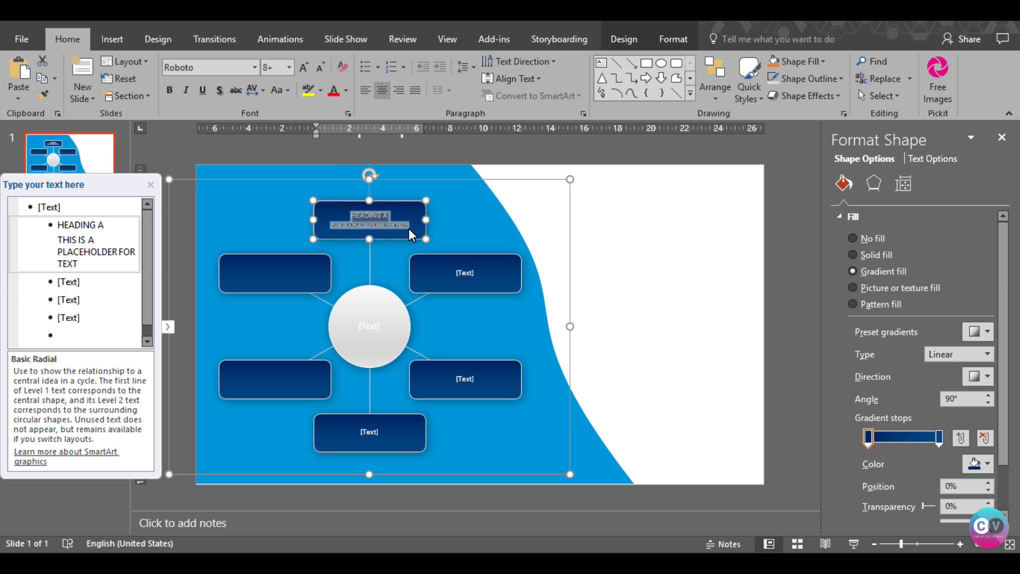
{"action": "left_click", "coordinate": [465, 274]}
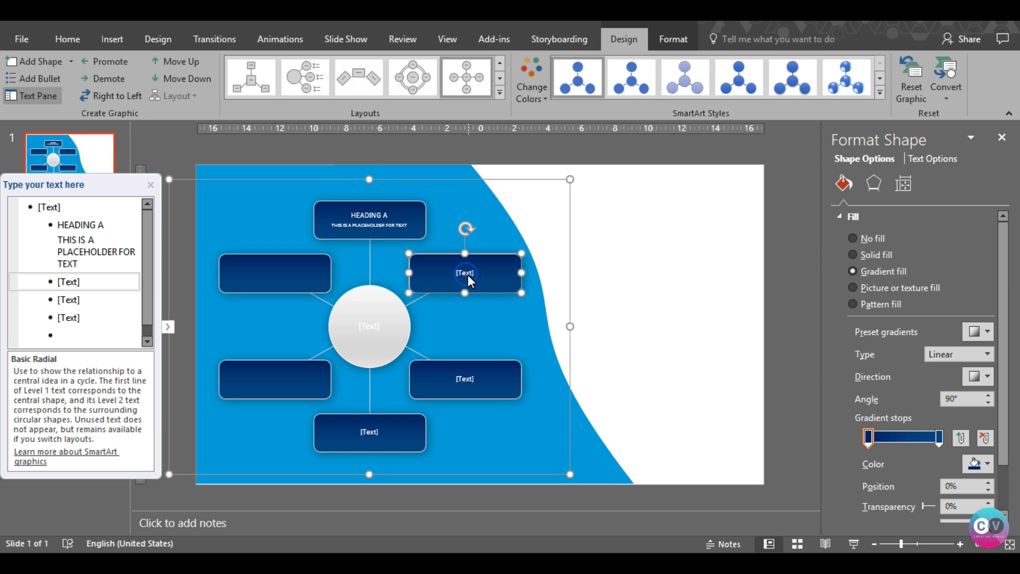
Paste the heading text into the upper-right box and shrink its placeholder line to size 8.
{"action": "key", "text": "ctrl+v"}
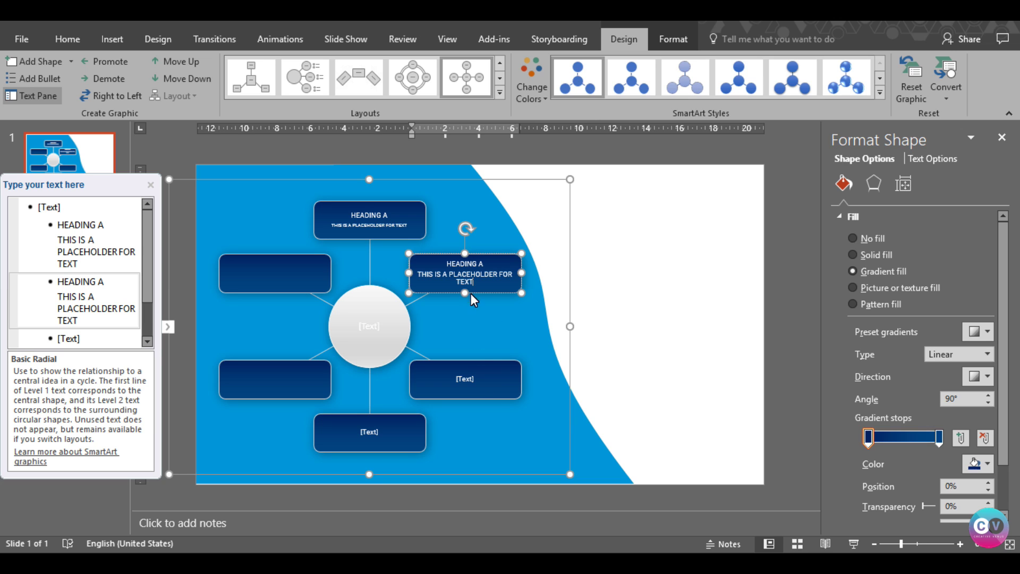
{"action": "left_click_drag", "start_coordinate": [477, 285], "coordinate": [409, 274]}
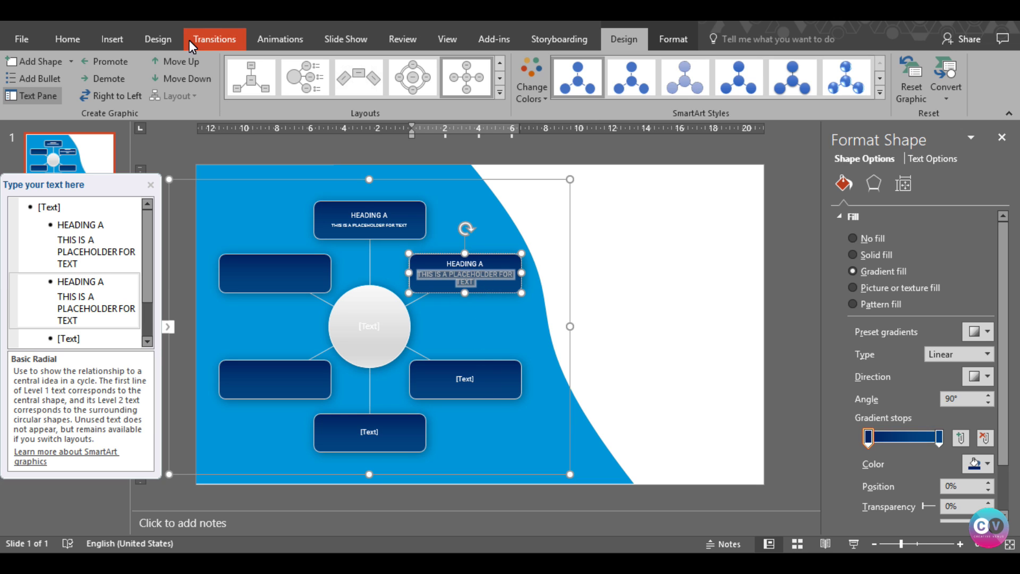
{"action": "left_click", "coordinate": [67, 39]}
{"action": "left_click", "coordinate": [321, 69]}
{"action": "left_click", "coordinate": [322, 69]}
{"action": "left_click", "coordinate": [321, 69]}
{"action": "left_click", "coordinate": [321, 70]}
{"action": "left_click", "coordinate": [619, 319]}
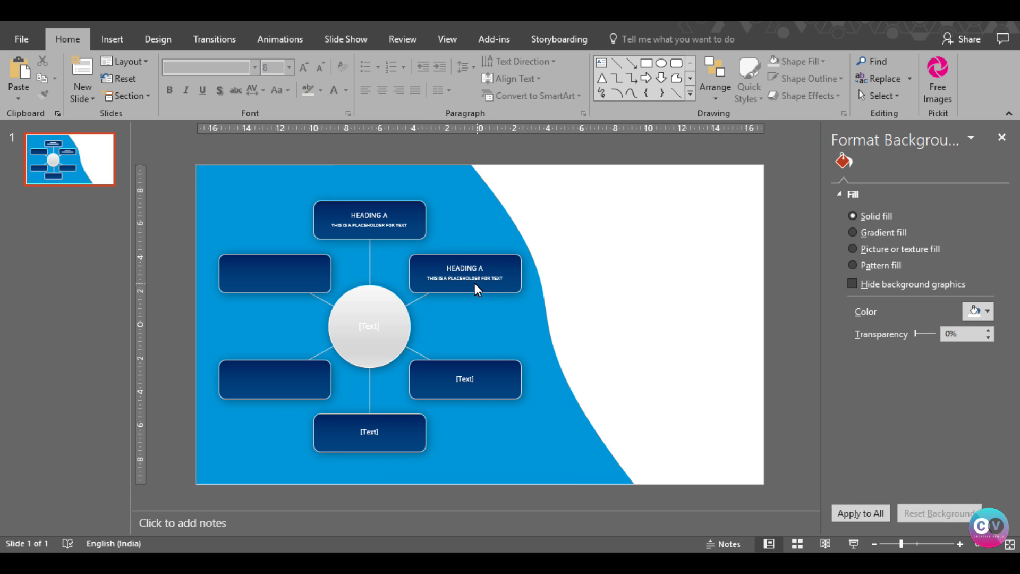
Fill the lower-right box with the heading text and set its placeholder line to size 8.
{"action": "left_click", "coordinate": [472, 386]}
{"action": "right_click", "coordinate": [471, 383]}
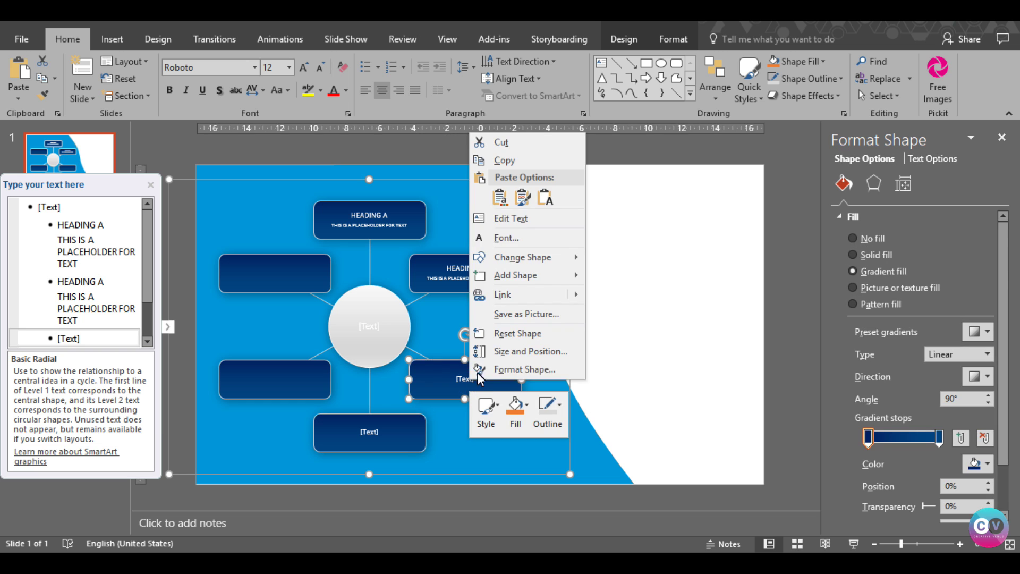
{"action": "left_click", "coordinate": [544, 200]}
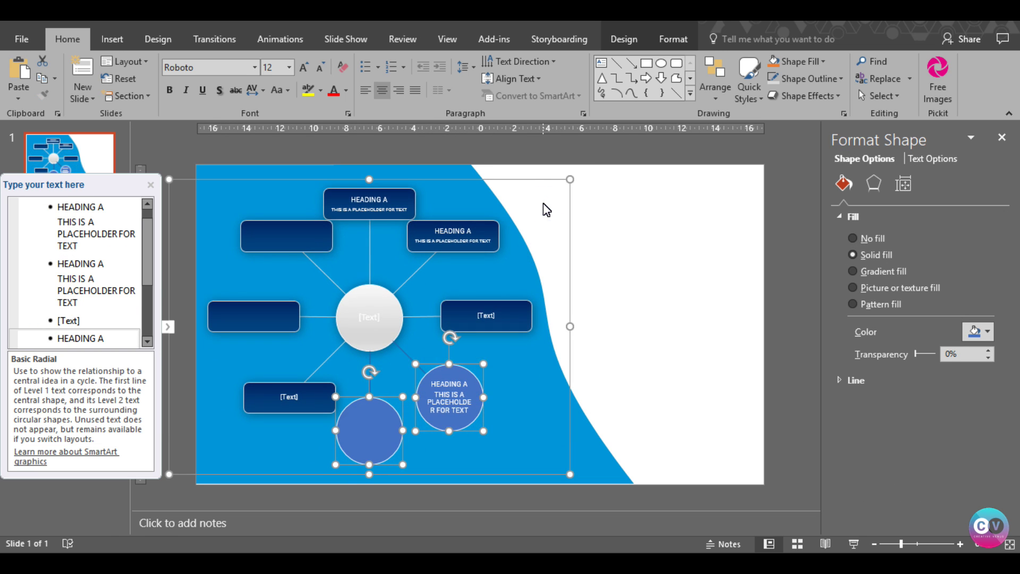
{"action": "key", "text": "ctrl+z"}
{"action": "left_click", "coordinate": [464, 379]}
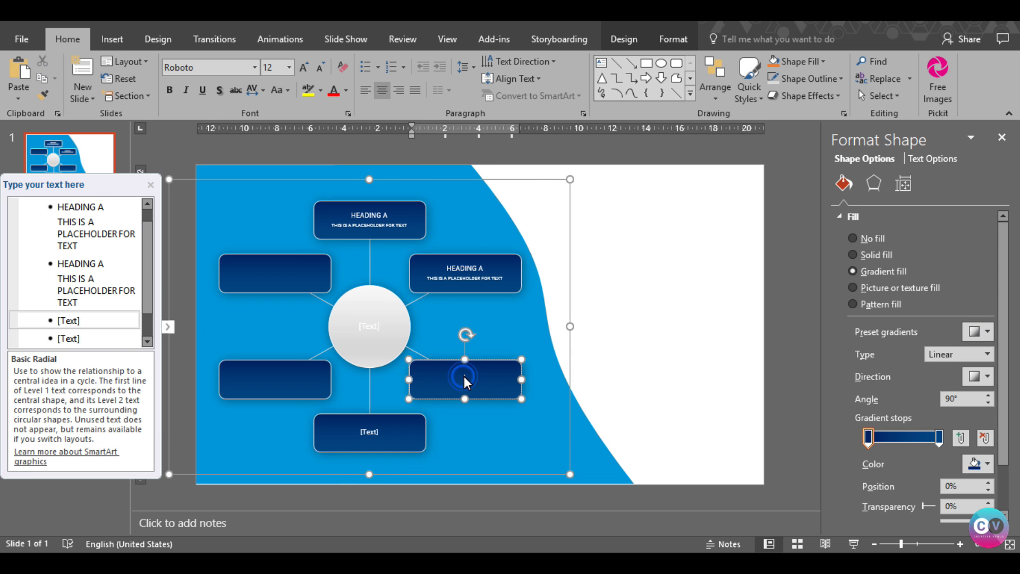
{"action": "key", "text": "ctrl+v"}
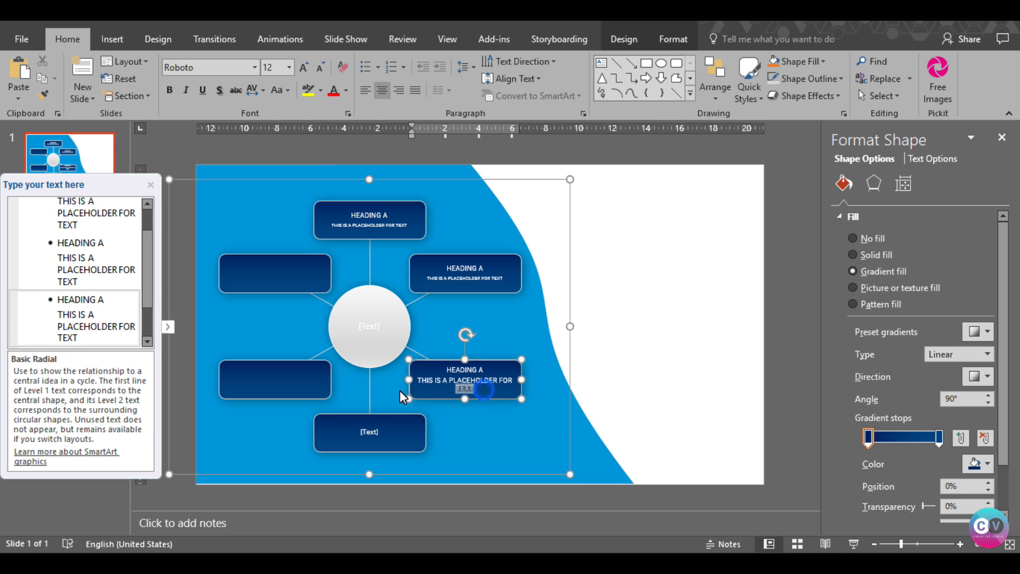
{"action": "left_click_drag", "start_coordinate": [485, 396], "coordinate": [399, 381]}
{"action": "left_click", "coordinate": [270, 68]}
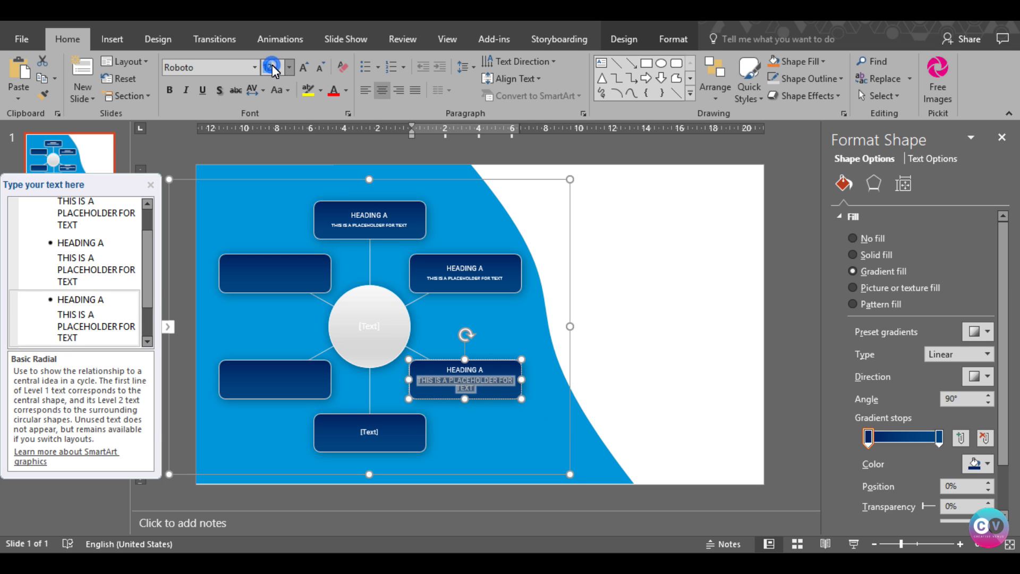
{"action": "type", "text": "8"}
{"action": "key", "text": "Return"}
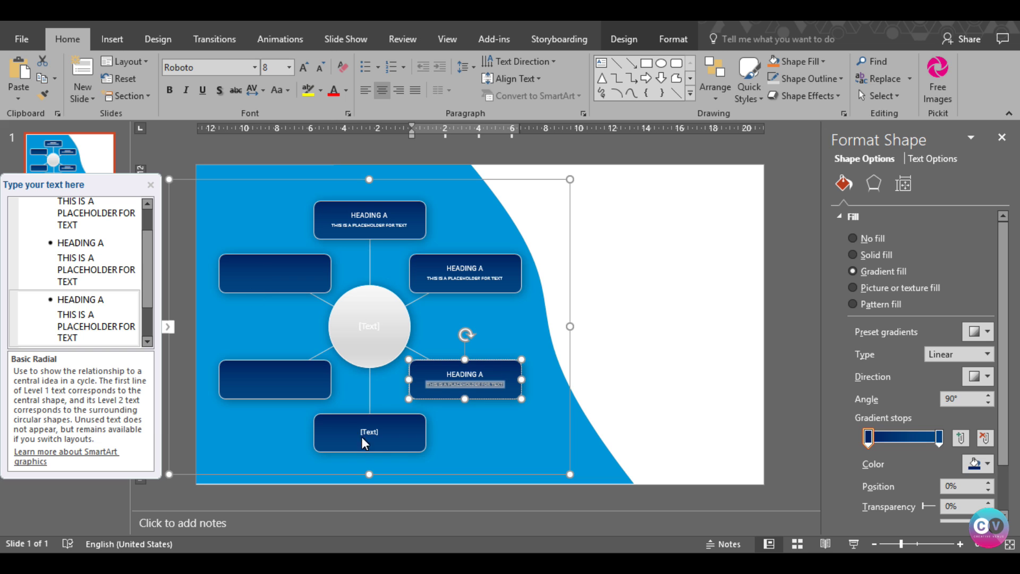
Paste the heading into the bottom and lower-left boxes, setting their placeholder lines to size 8.
{"action": "left_click", "coordinate": [376, 436]}
{"action": "key", "text": "ctrl+v"}
{"action": "left_click_drag", "start_coordinate": [384, 447], "coordinate": [322, 433]}
{"action": "left_click", "coordinate": [271, 68]}
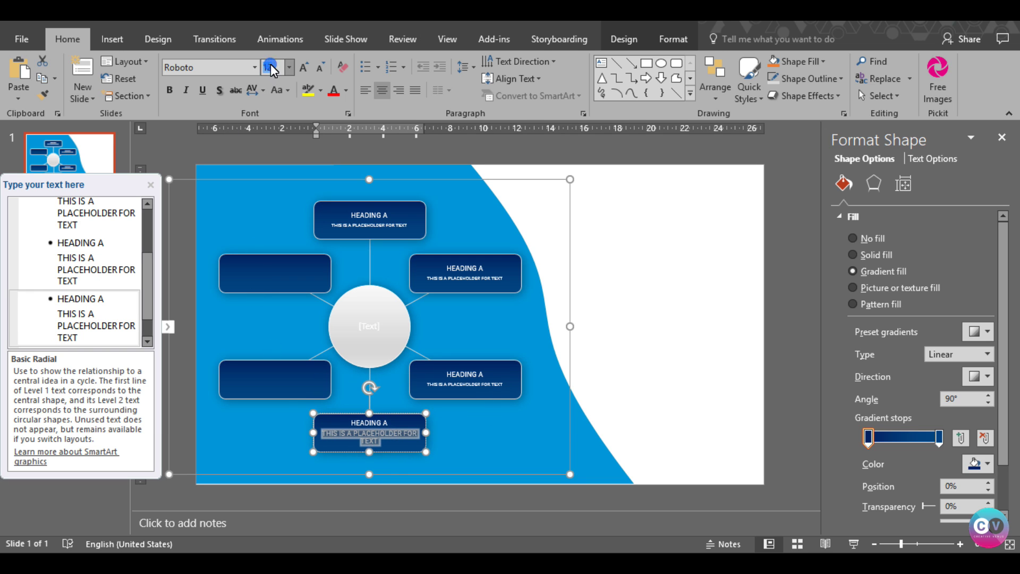
{"action": "type", "text": "8"}
{"action": "key", "text": "Return"}
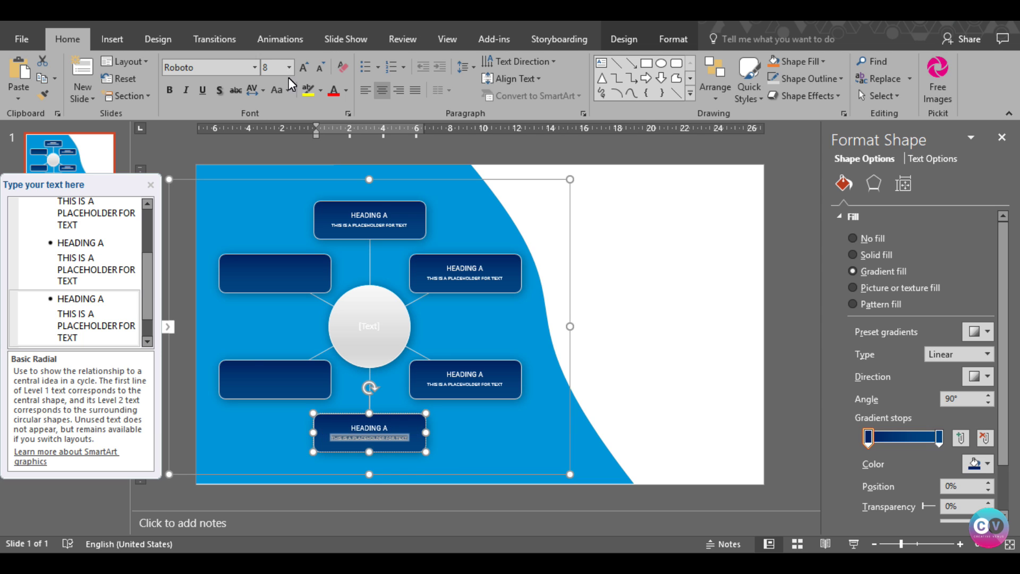
{"action": "left_click", "coordinate": [267, 384]}
{"action": "right_click", "coordinate": [267, 384]}
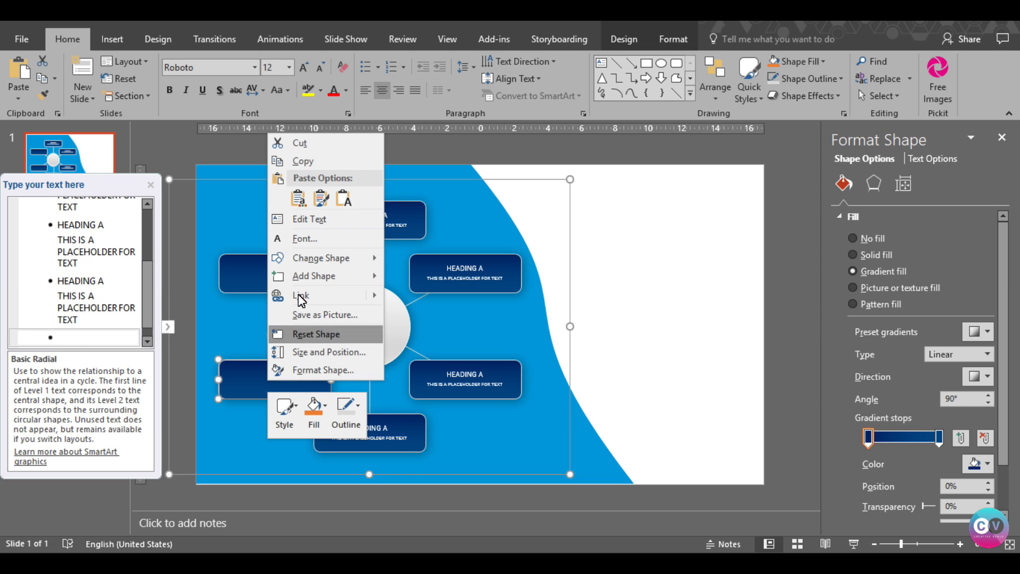
{"action": "left_click", "coordinate": [310, 216]}
{"action": "key", "text": "ctrl+v"}
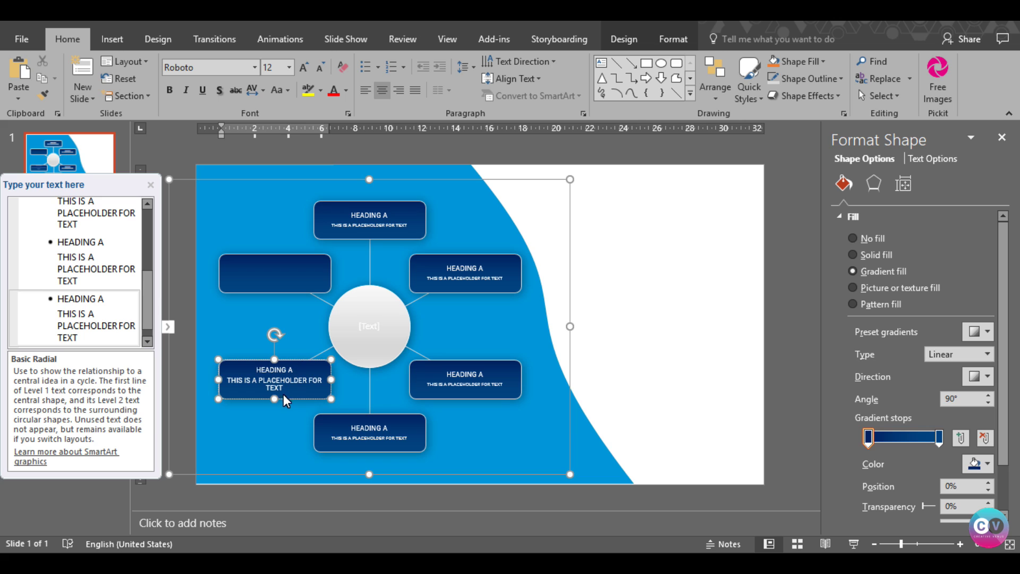
{"action": "left_click_drag", "start_coordinate": [212, 394], "coordinate": [214, 380]}
{"action": "left_click", "coordinate": [271, 68]}
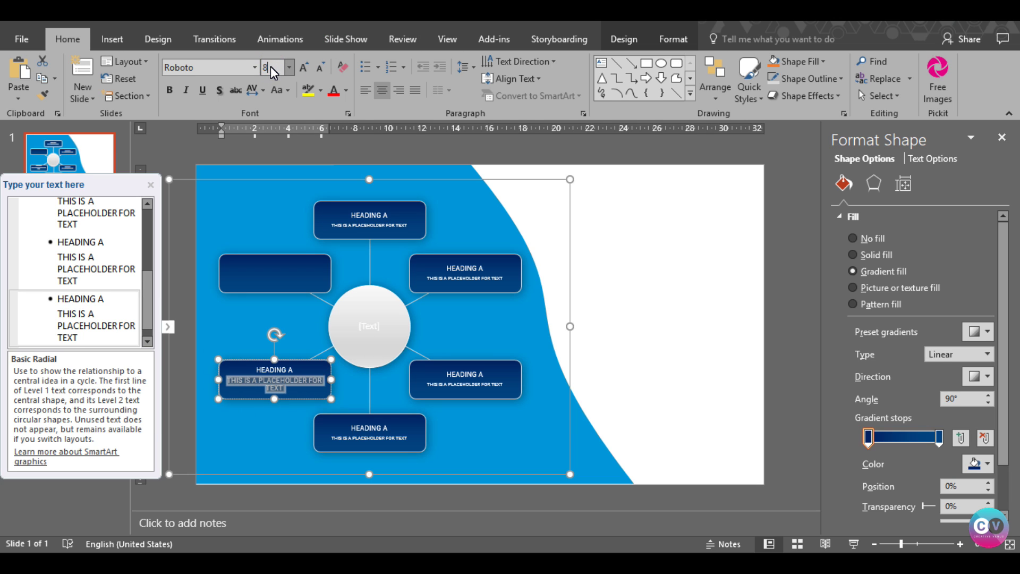
{"action": "key", "text": "Return"}
Paste the heading text into the empty upper-left box and set its text to size 8.
{"action": "left_click", "coordinate": [250, 266]}
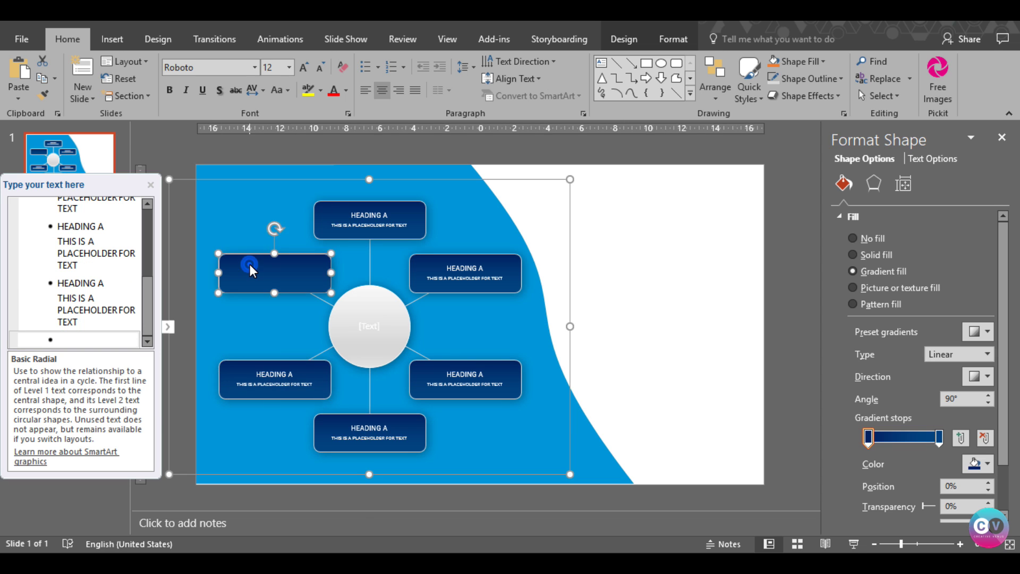
{"action": "right_click", "coordinate": [250, 268]}
{"action": "left_click", "coordinate": [290, 349]}
{"action": "key", "text": "ctrl+v"}
{"action": "left_click_drag", "start_coordinate": [289, 284], "coordinate": [218, 287]}
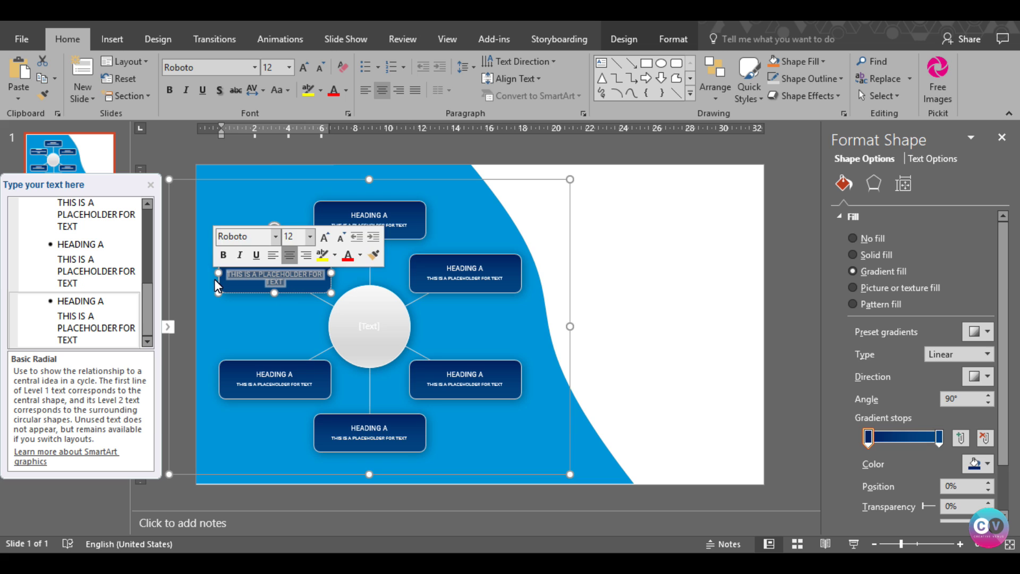
{"action": "left_click", "coordinate": [272, 70]}
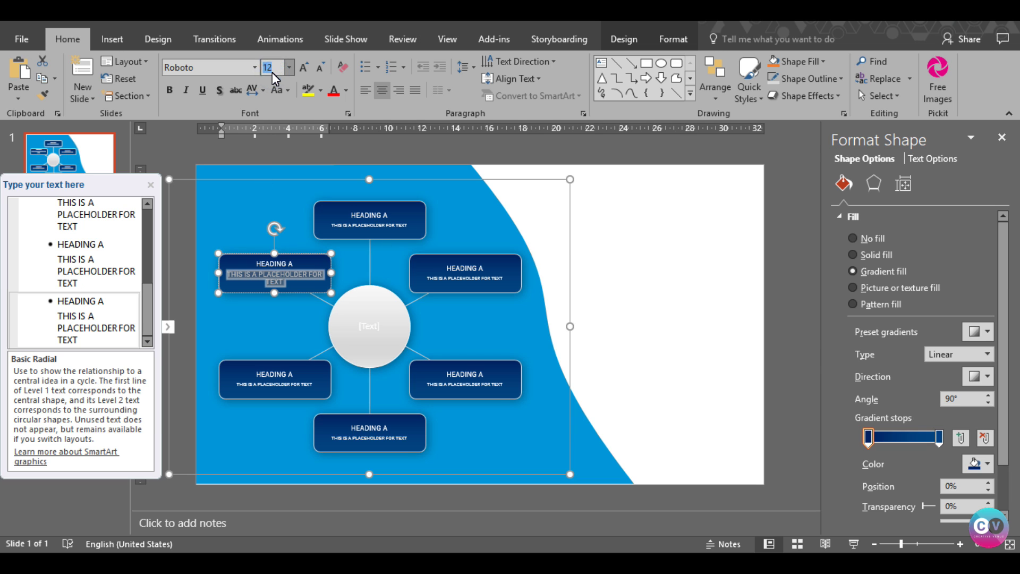
{"action": "type", "text": "8"}
{"action": "key", "text": "Return"}
{"action": "left_click", "coordinate": [634, 292]}
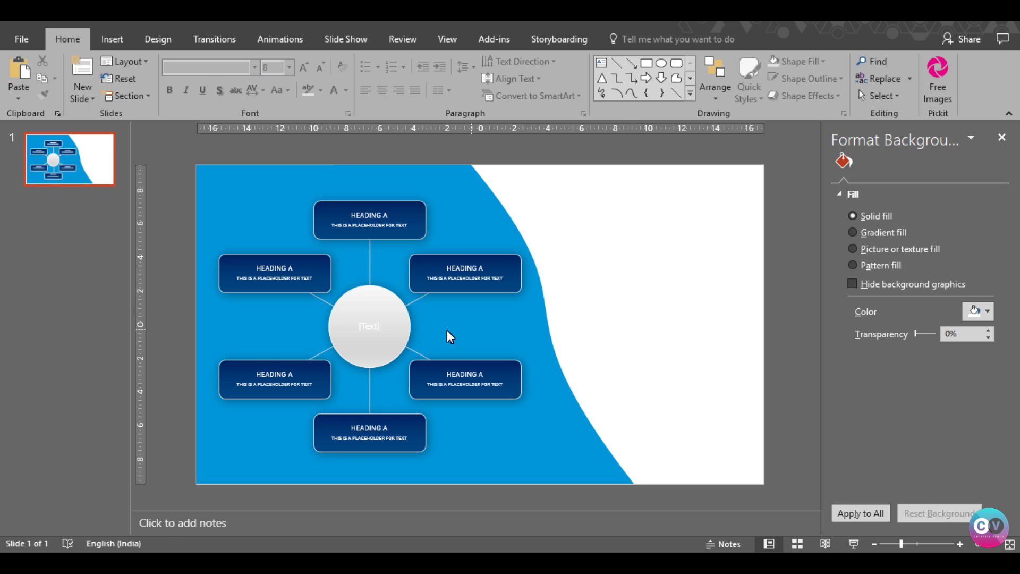
Replace the centre circle's silver gradient with a solid white fill.
{"action": "left_click", "coordinate": [373, 322]}
{"action": "left_click", "coordinate": [885, 256]}
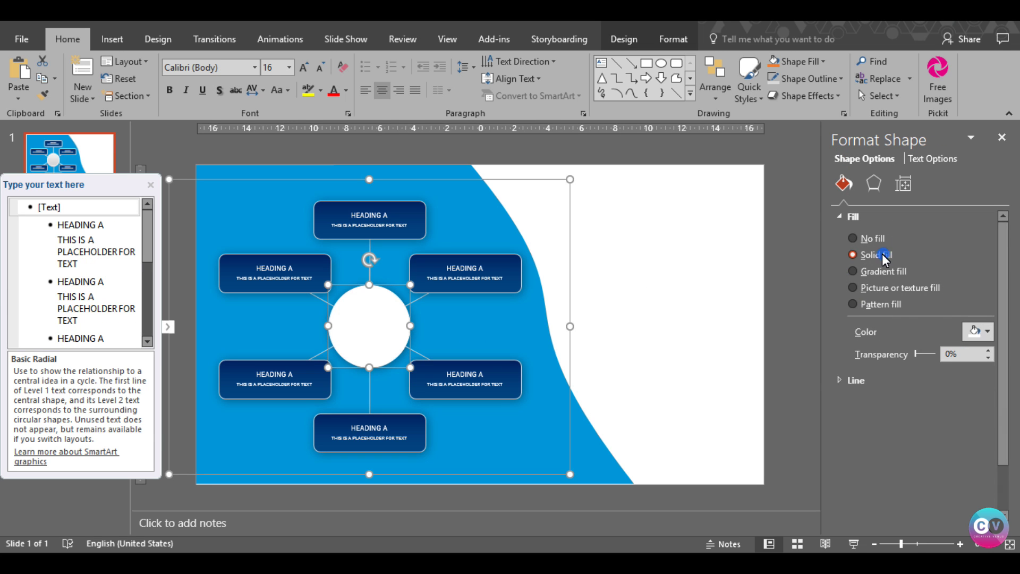
{"action": "left_click", "coordinate": [978, 331]}
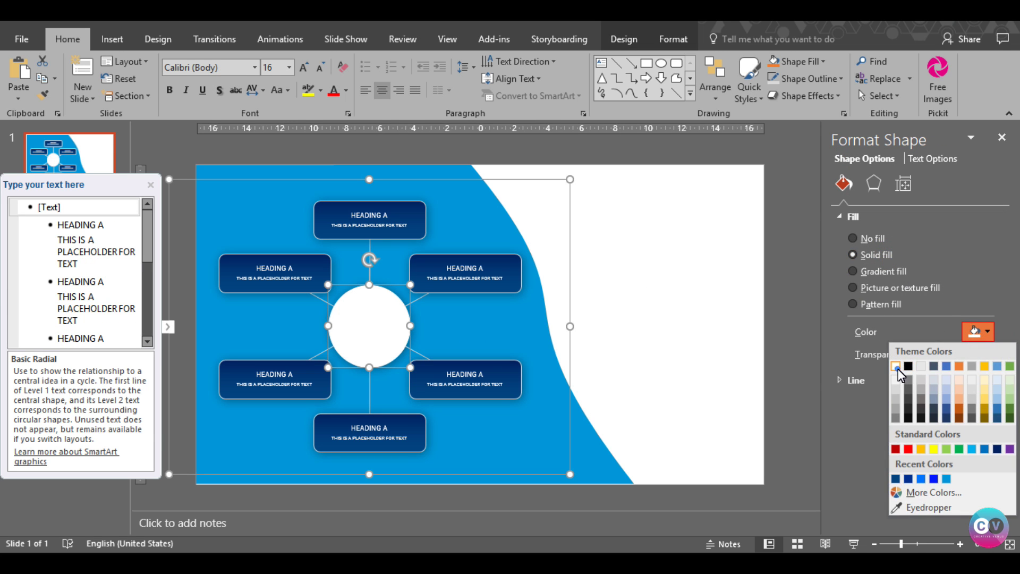
{"action": "left_click", "coordinate": [752, 331]}
{"action": "left_click", "coordinate": [346, 326]}
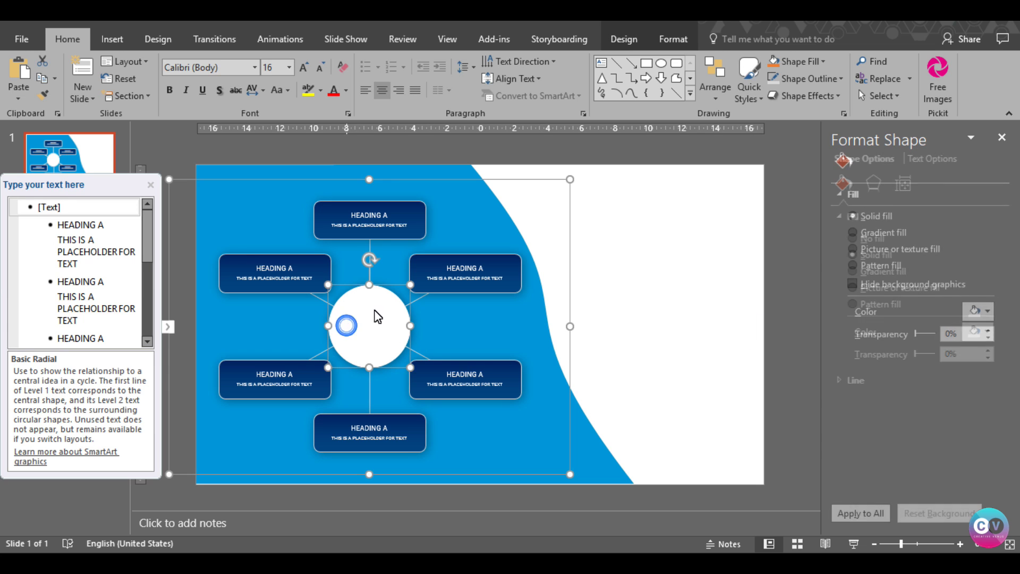
{"action": "left_click", "coordinate": [628, 280]}
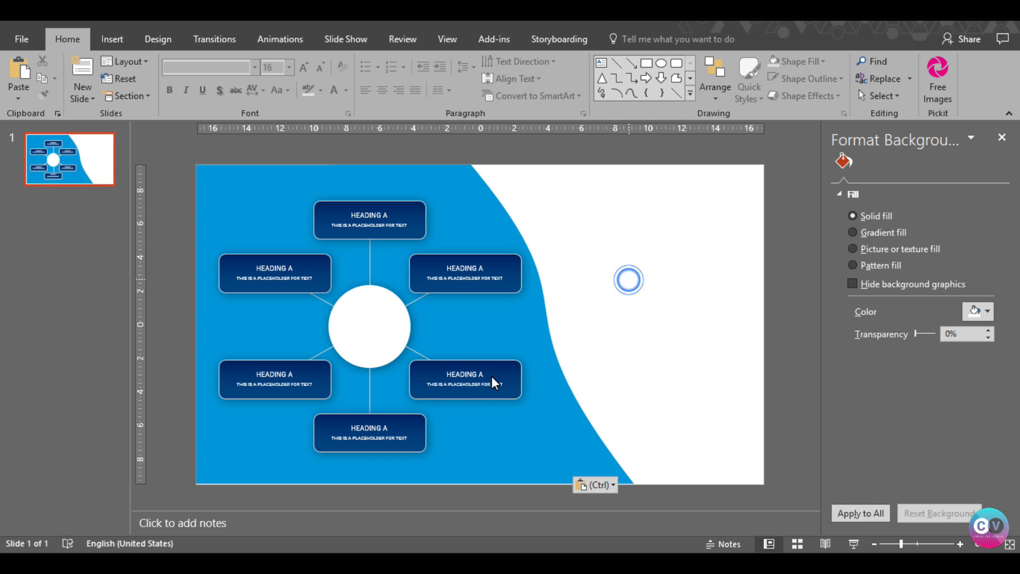
{"action": "left_click", "coordinate": [494, 383]}
{"action": "left_click", "coordinate": [669, 302]}
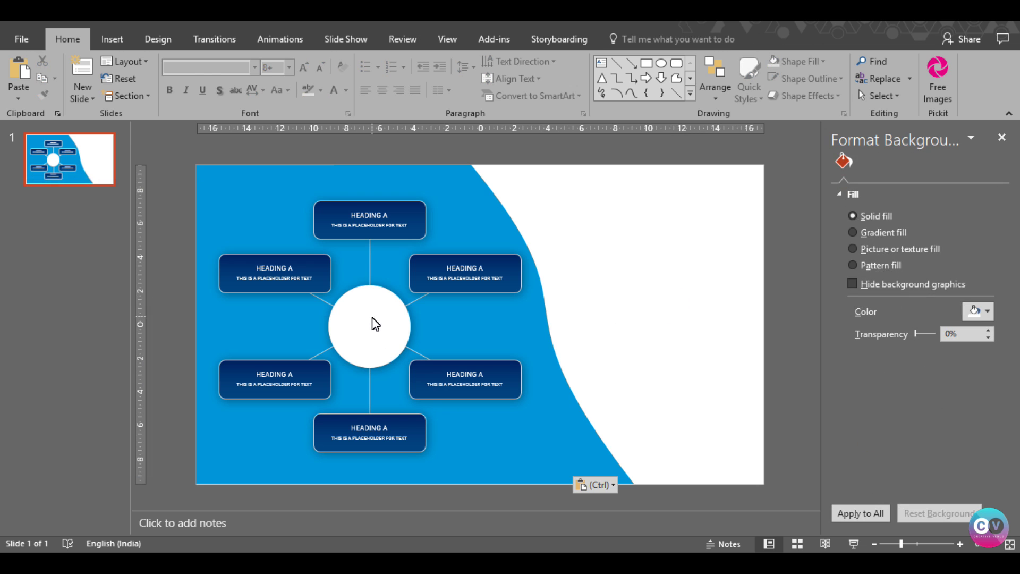
{"action": "left_click", "coordinate": [376, 324]}
{"action": "left_click", "coordinate": [653, 317]}
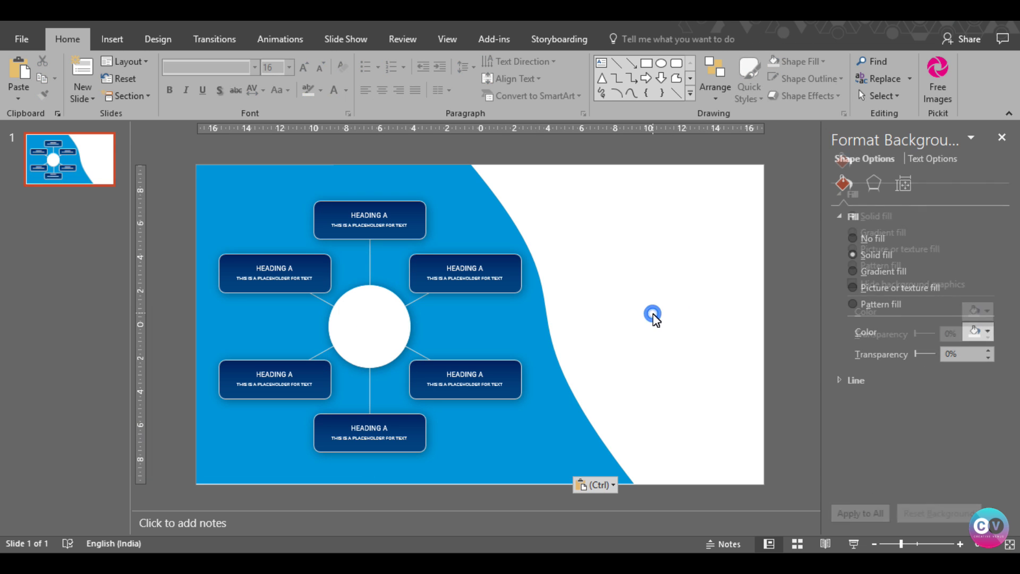
{"action": "left_click", "coordinate": [112, 41]}
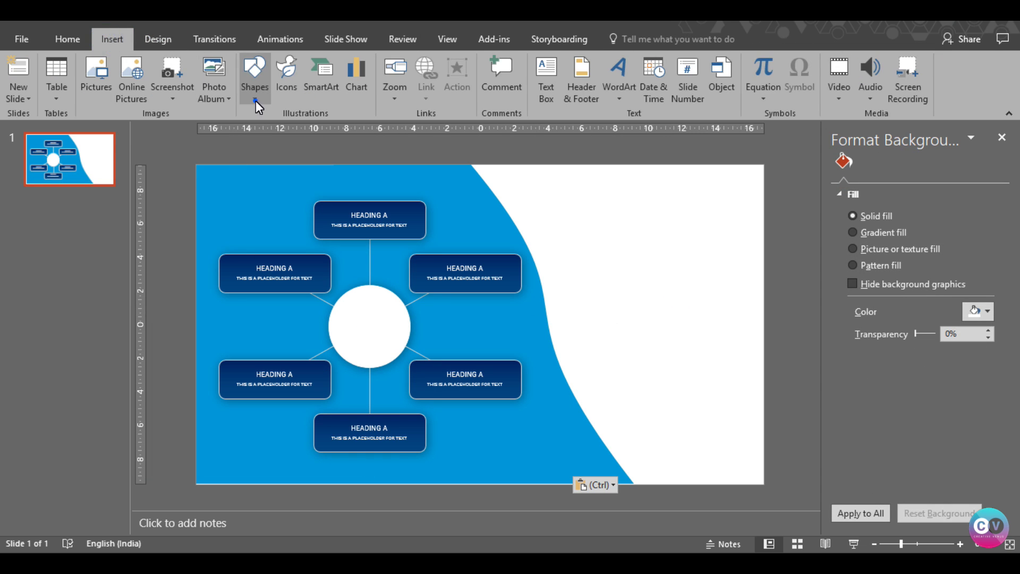
Draw a Donut shape around the white centre circle and widen its hole.
{"action": "left_click", "coordinate": [257, 101]}
{"action": "left_click", "coordinate": [305, 128]}
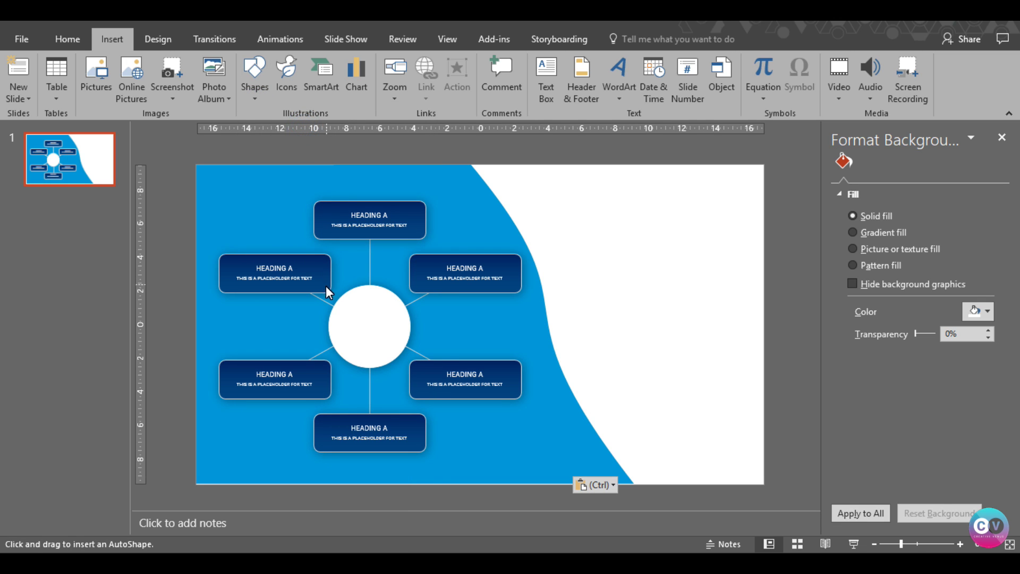
{"action": "left_click", "coordinate": [254, 85]}
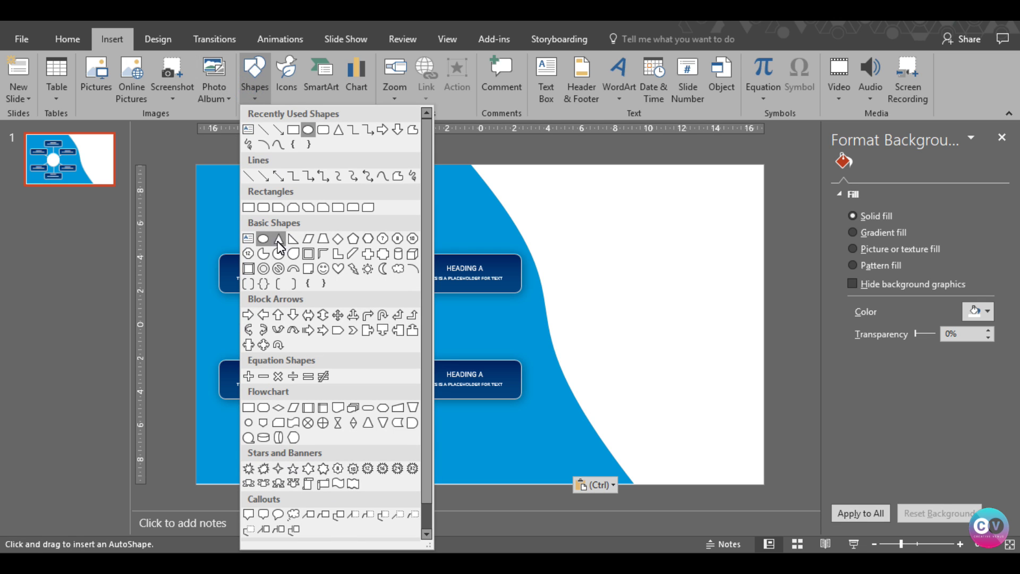
{"action": "left_click", "coordinate": [274, 270]}
{"action": "mouse_move", "coordinate": [307, 272]}
{"action": "left_mouse_down"}
{"action": "mouse_move", "coordinate": [431, 357]}
{"action": "mouse_move", "coordinate": [380, 339]}
{"action": "mouse_move", "coordinate": [396, 349]}
{"action": "left_mouse_up"}
{"action": "left_click_drag", "start_coordinate": [345, 326], "coordinate": [326, 326]}
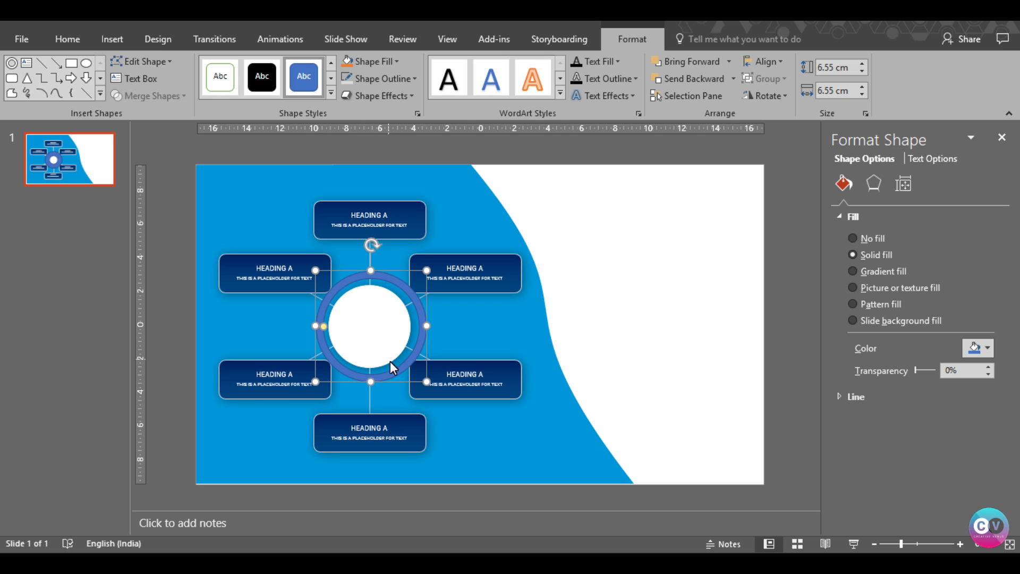
{"action": "left_click_drag", "start_coordinate": [400, 366], "coordinate": [399, 365]}
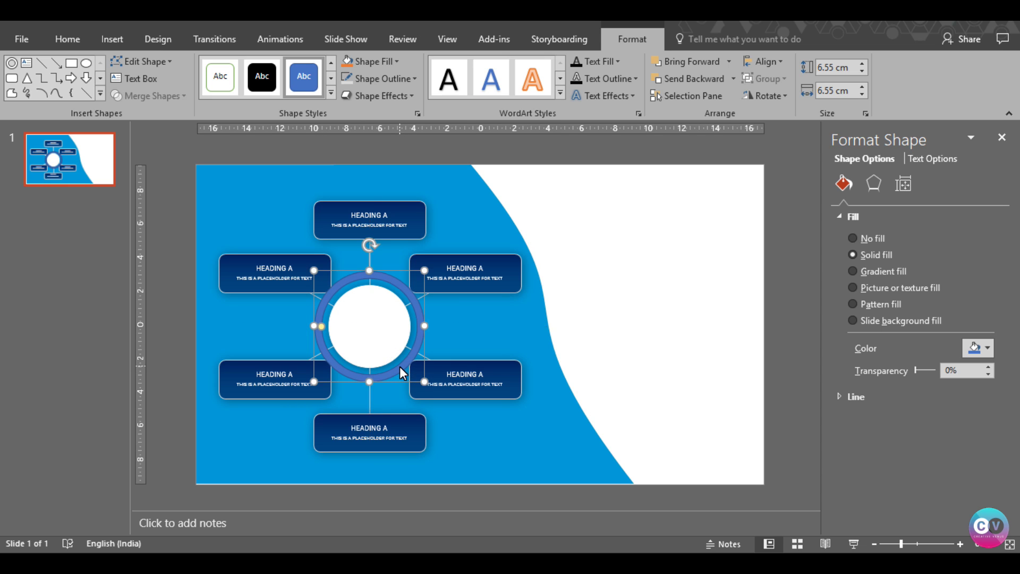
{"action": "right_click", "coordinate": [398, 372]}
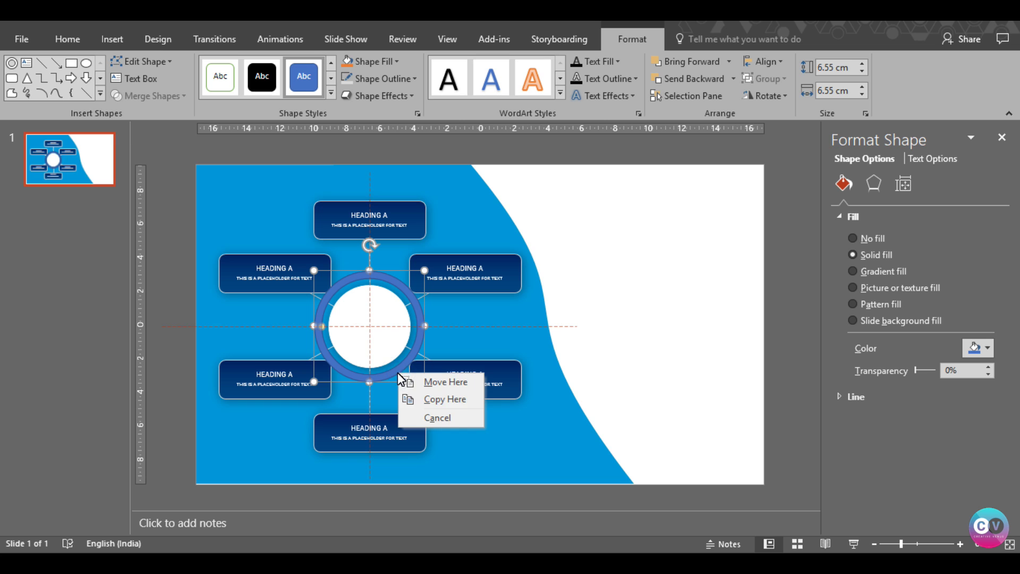
{"action": "left_click", "coordinate": [391, 371]}
Give the ring no outline and a white fill, and make it thinner.
{"action": "left_click", "coordinate": [384, 79]}
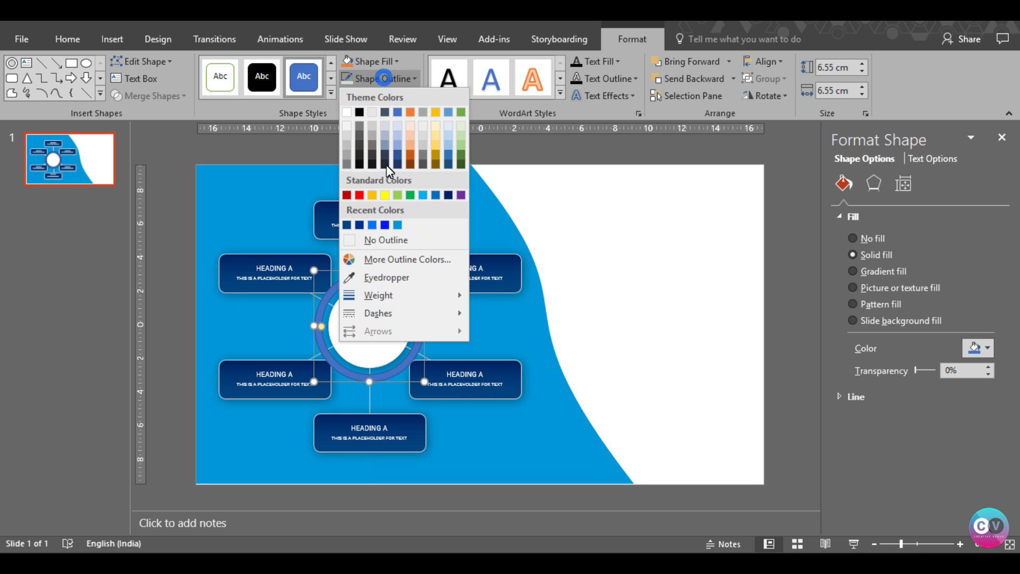
{"action": "left_click", "coordinate": [395, 236]}
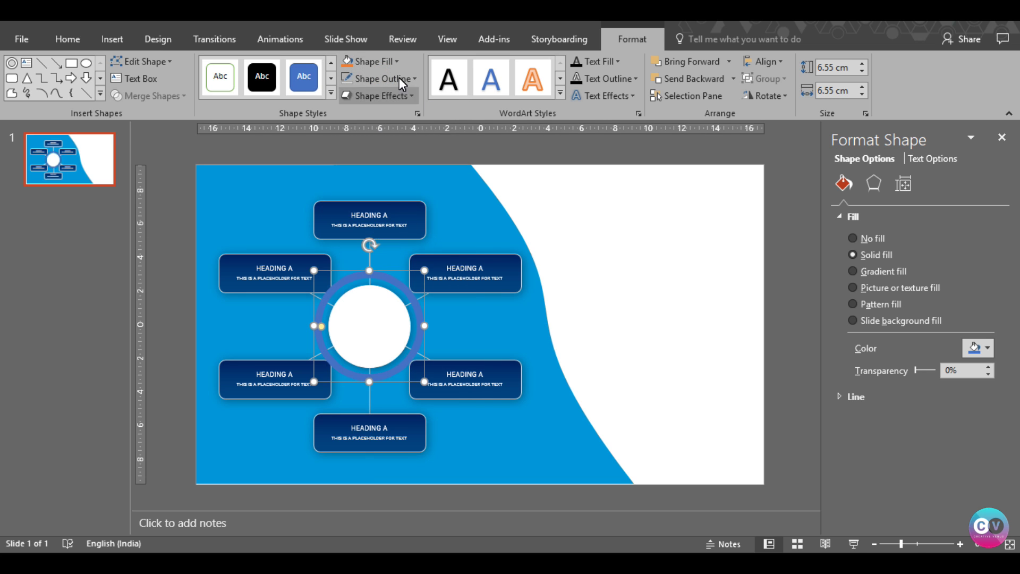
{"action": "left_click", "coordinate": [396, 61]}
{"action": "left_click", "coordinate": [348, 94]}
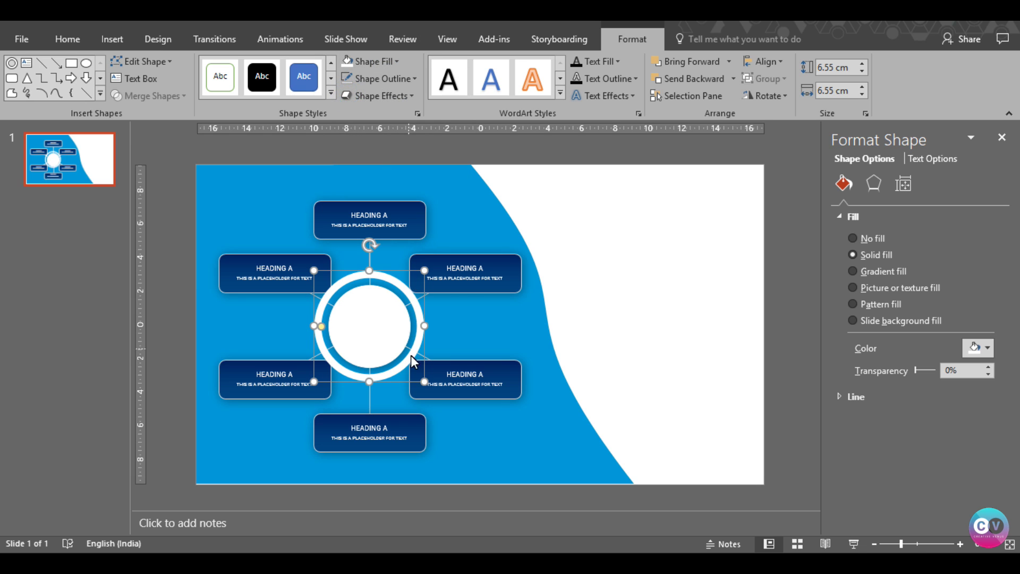
{"action": "left_click_drag", "start_coordinate": [324, 325], "coordinate": [317, 324]}
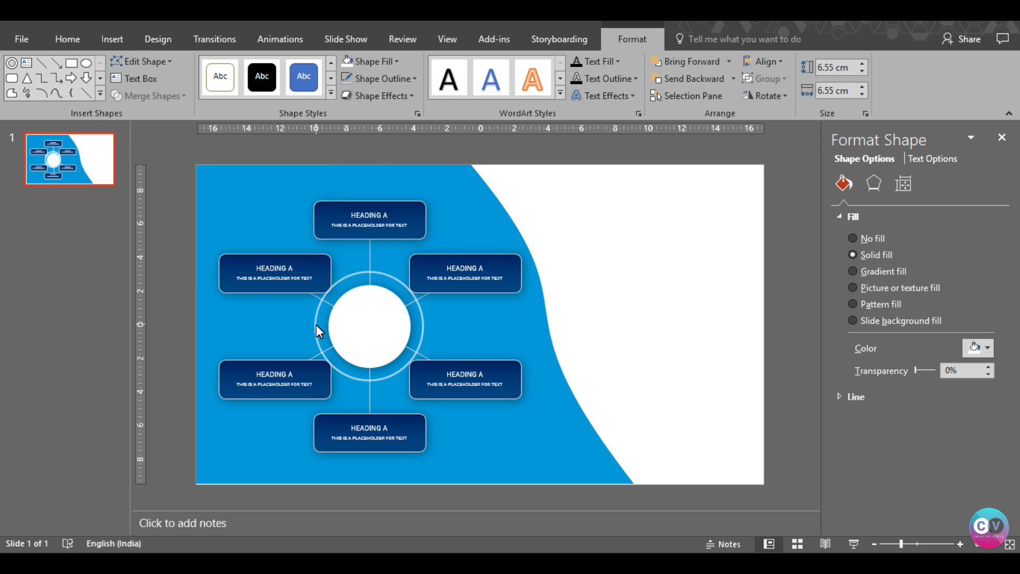
Size the ring to 6 × 6 cm, centre it on the circle, and set 69% transparency.
{"action": "left_click", "coordinate": [862, 72]}
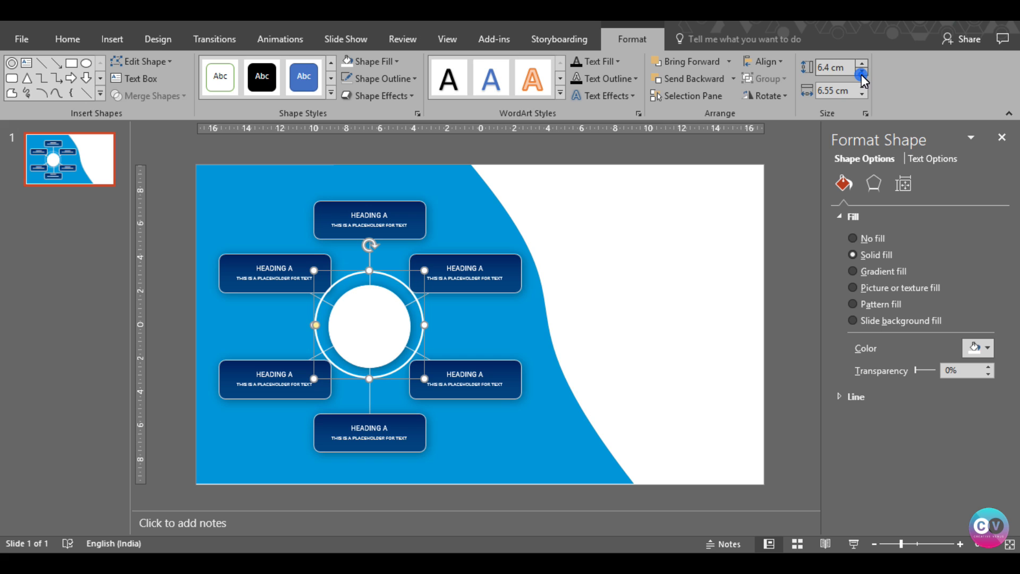
{"action": "left_click", "coordinate": [861, 95]}
{"action": "left_click", "coordinate": [862, 96]}
{"action": "left_click", "coordinate": [862, 95]}
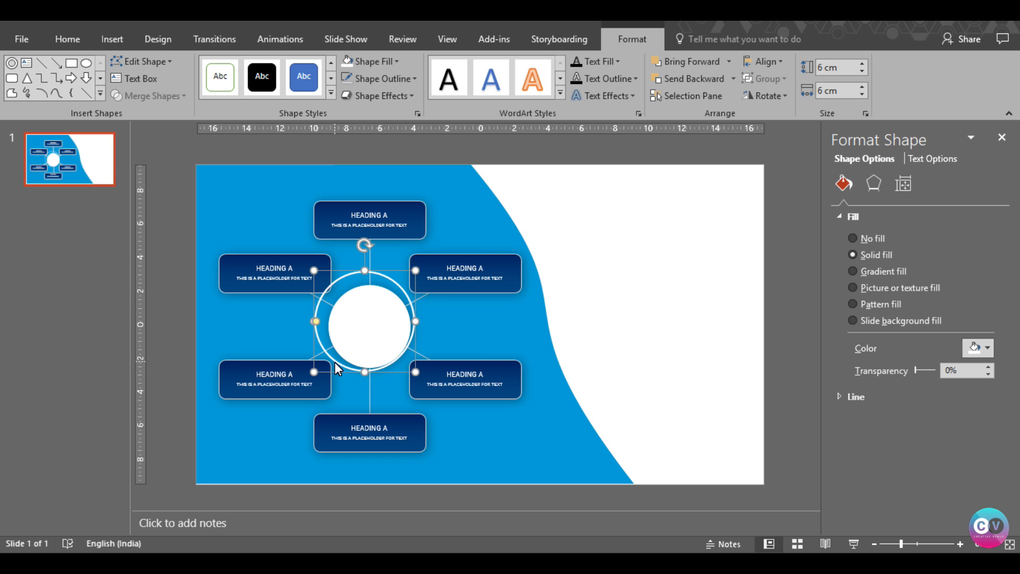
{"action": "left_click_drag", "start_coordinate": [336, 363], "coordinate": [340, 368]}
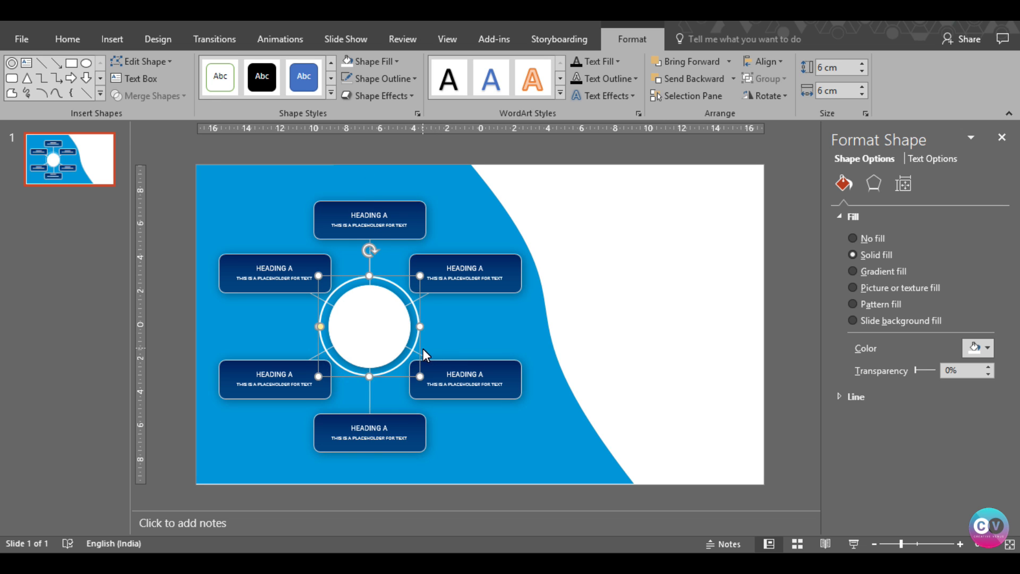
{"action": "left_click_drag", "start_coordinate": [321, 329], "coordinate": [327, 332]}
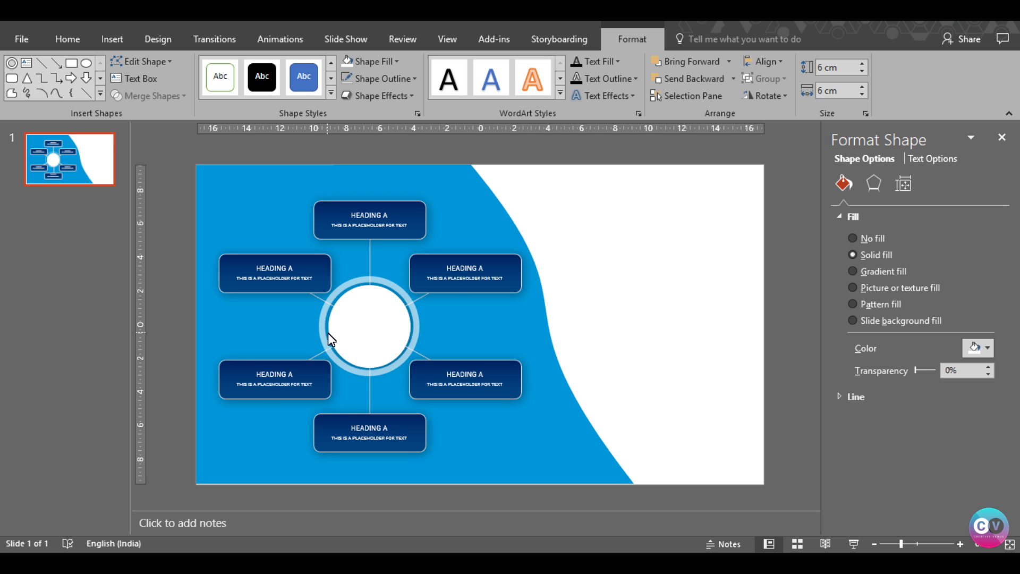
{"action": "left_click_drag", "start_coordinate": [327, 333], "coordinate": [327, 335]}
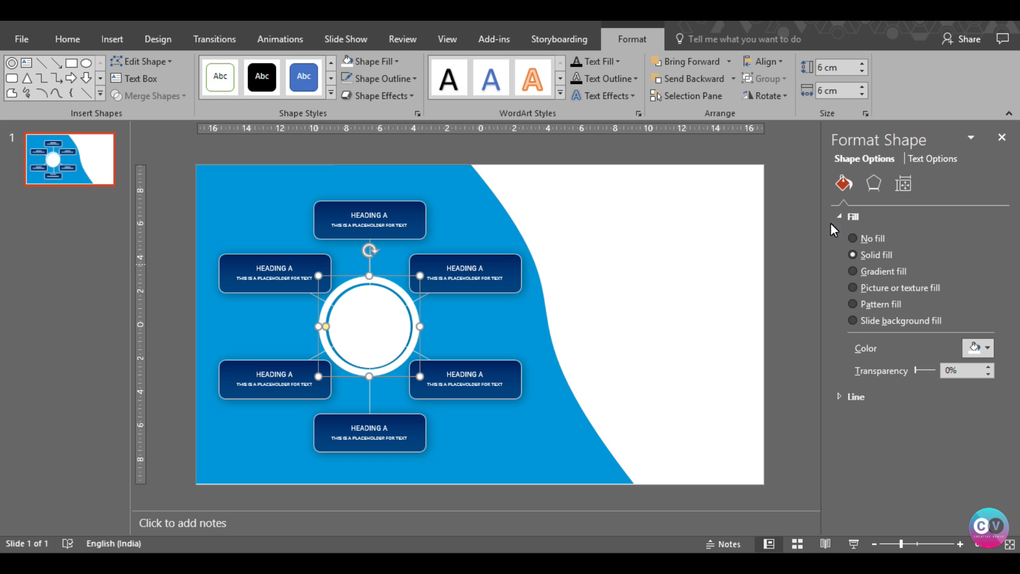
{"action": "left_click_drag", "start_coordinate": [917, 370], "coordinate": [929, 371]}
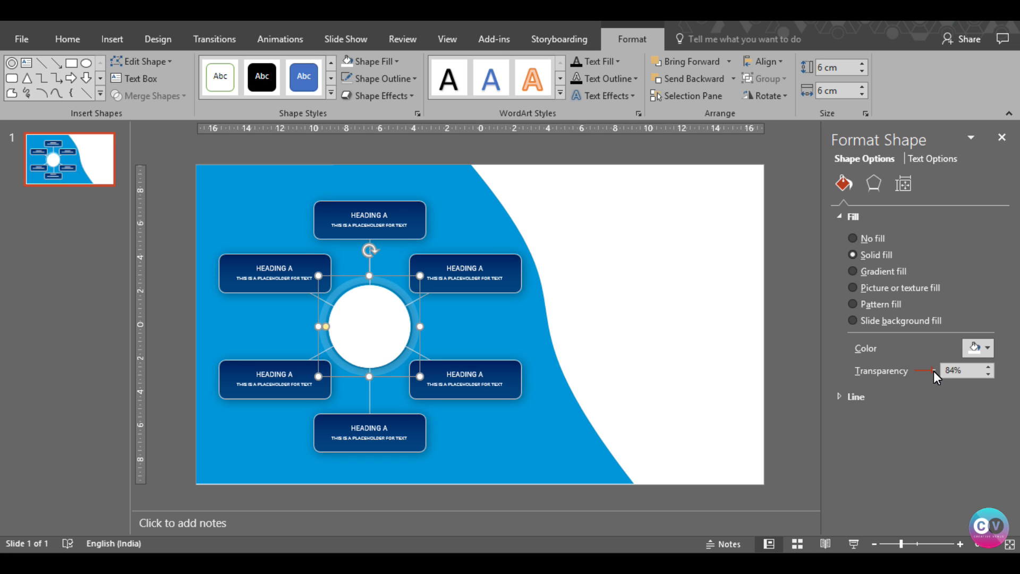
Send the translucent ring to the back.
{"action": "right_click", "coordinate": [421, 335]}
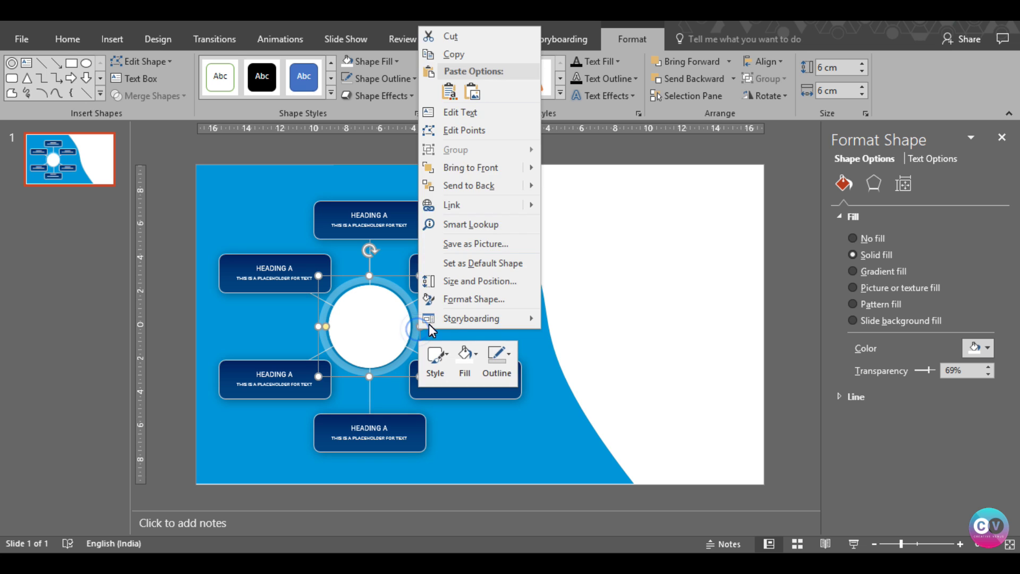
{"action": "left_click", "coordinate": [476, 186]}
{"action": "left_click", "coordinate": [545, 438]}
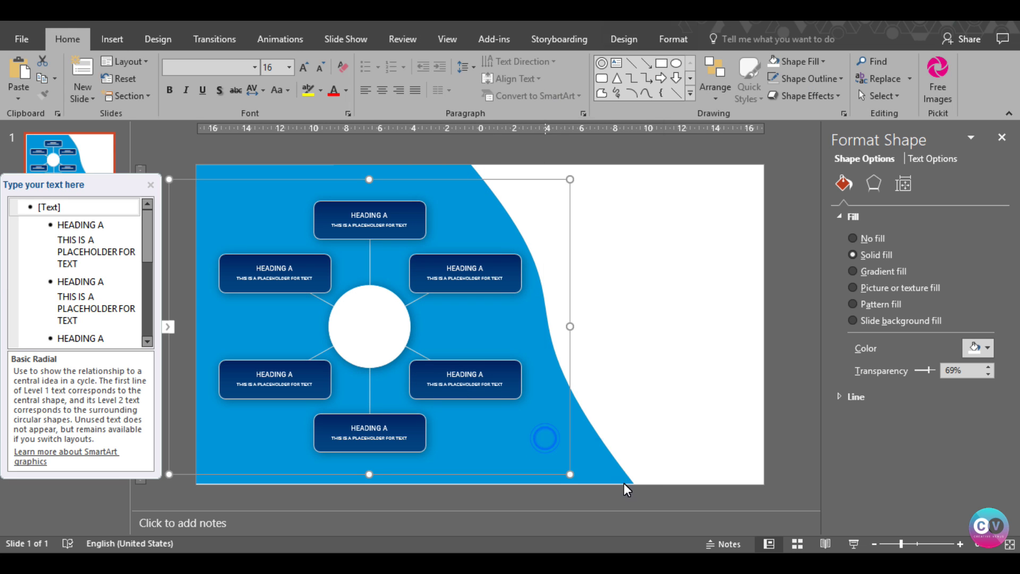
{"action": "right_click", "coordinate": [546, 442]}
Send the blue curved background shape to the back so the ring shows as a halo.
{"action": "left_click", "coordinate": [471, 482]}
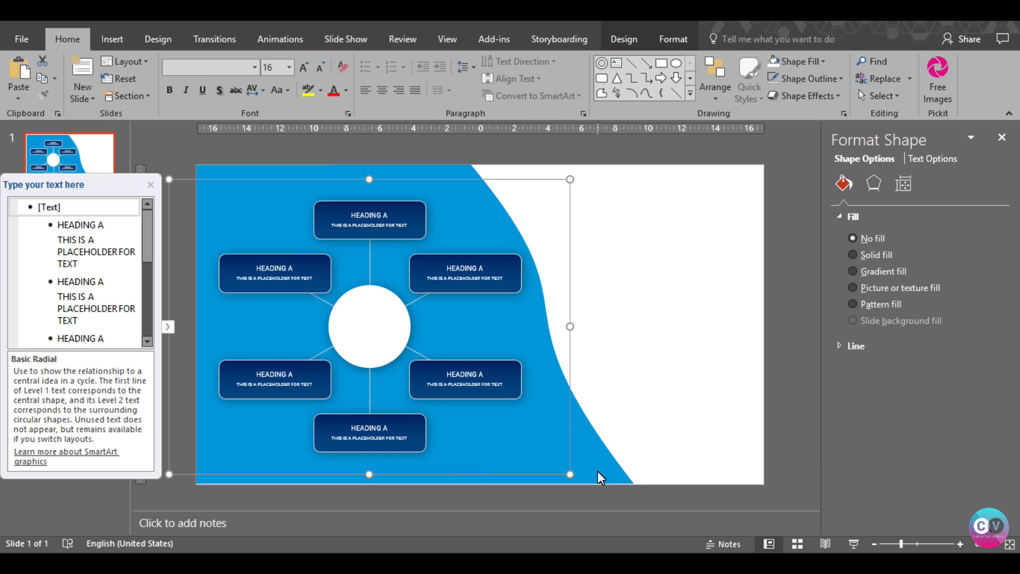
{"action": "left_click", "coordinate": [597, 471]}
{"action": "right_click", "coordinate": [597, 472]}
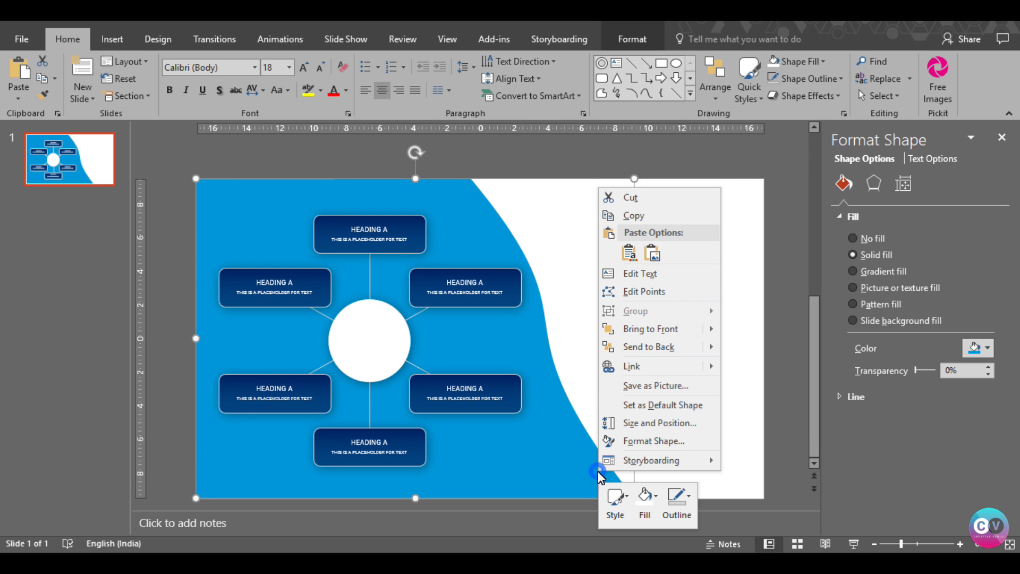
{"action": "left_click", "coordinate": [666, 344]}
{"action": "left_click", "coordinate": [711, 411]}
{"action": "left_click", "coordinate": [373, 325]}
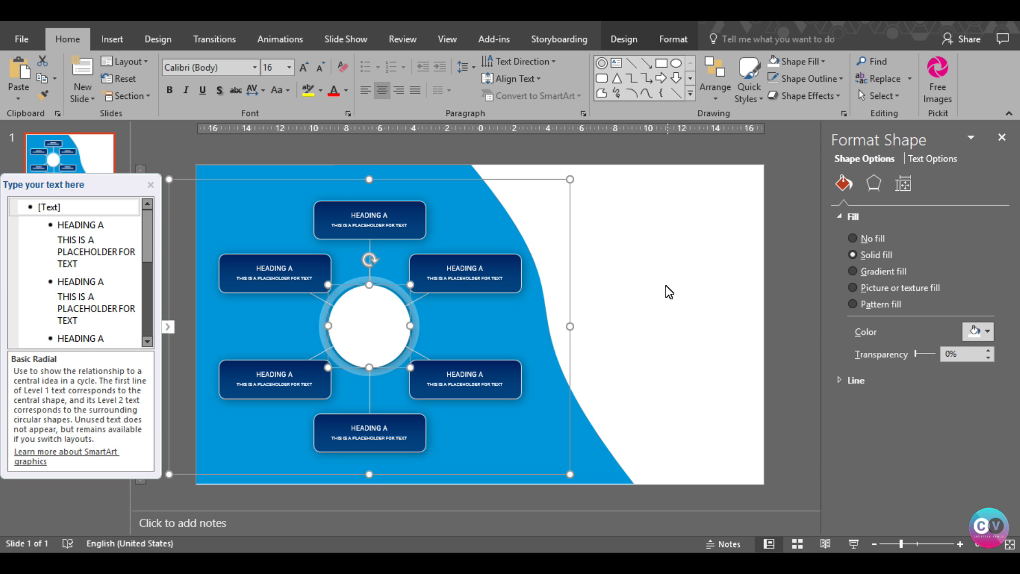
{"action": "left_click", "coordinate": [648, 282]}
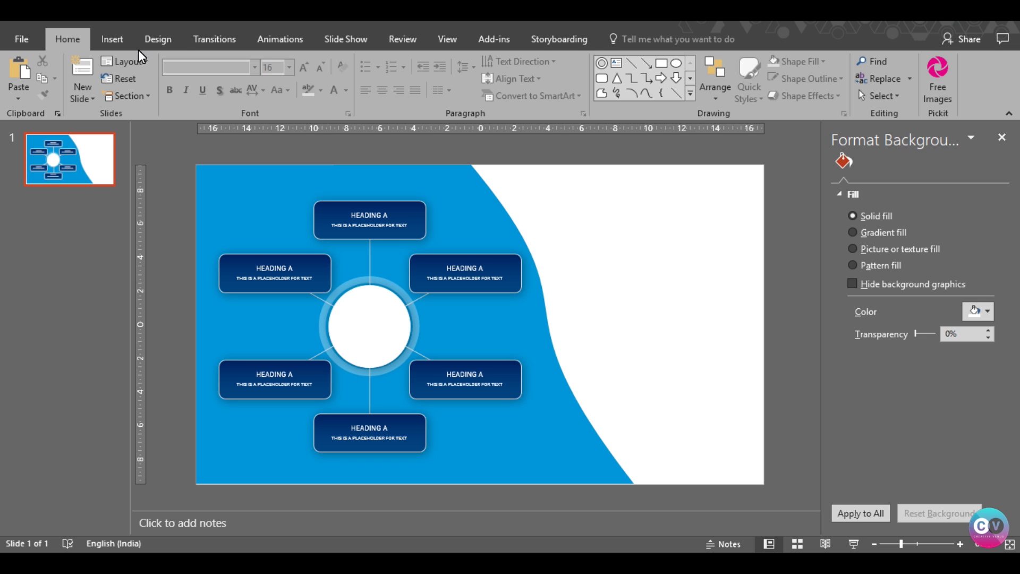
{"action": "left_click", "coordinate": [112, 39]}
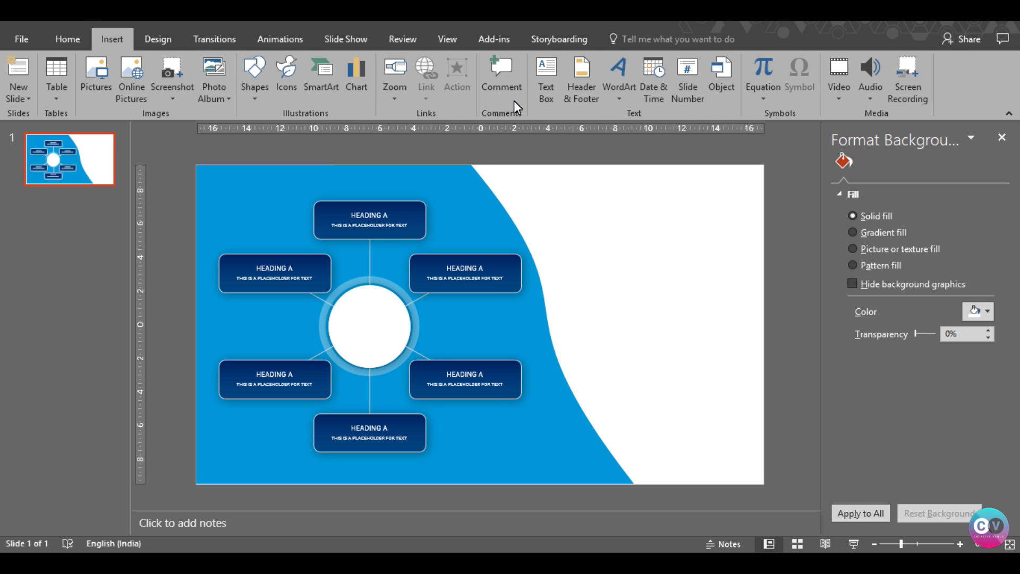
Insert laptop, monitor, phone, tablet, widescreen monitor and presentation board icons from the icon library.
{"action": "left_click", "coordinate": [287, 93]}
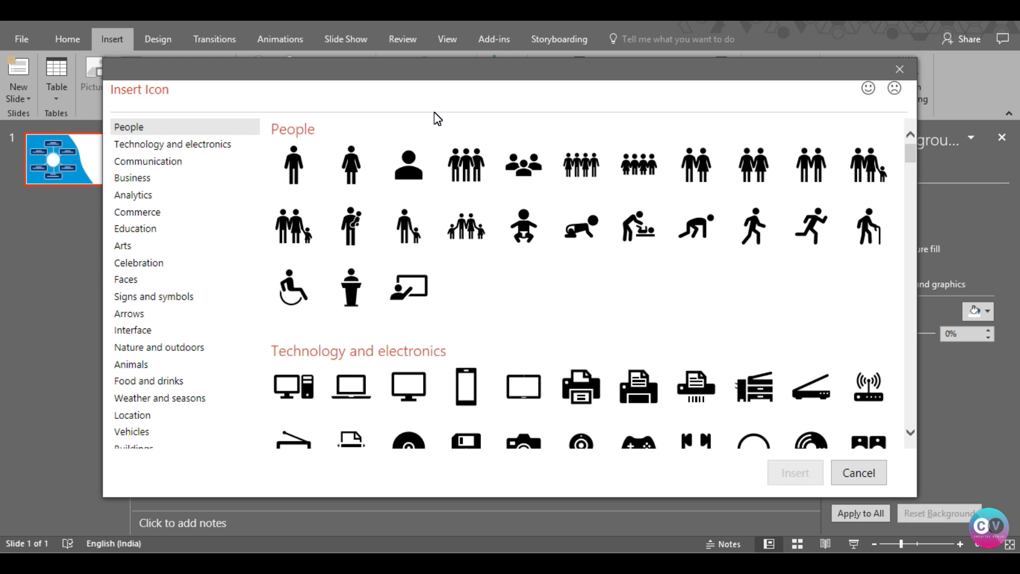
{"action": "scroll", "coordinate": [484, 326], "scroll_direction": "down", "scroll_amount": 1}
{"action": "scroll", "coordinate": [485, 324], "scroll_direction": "down", "scroll_amount": 2}
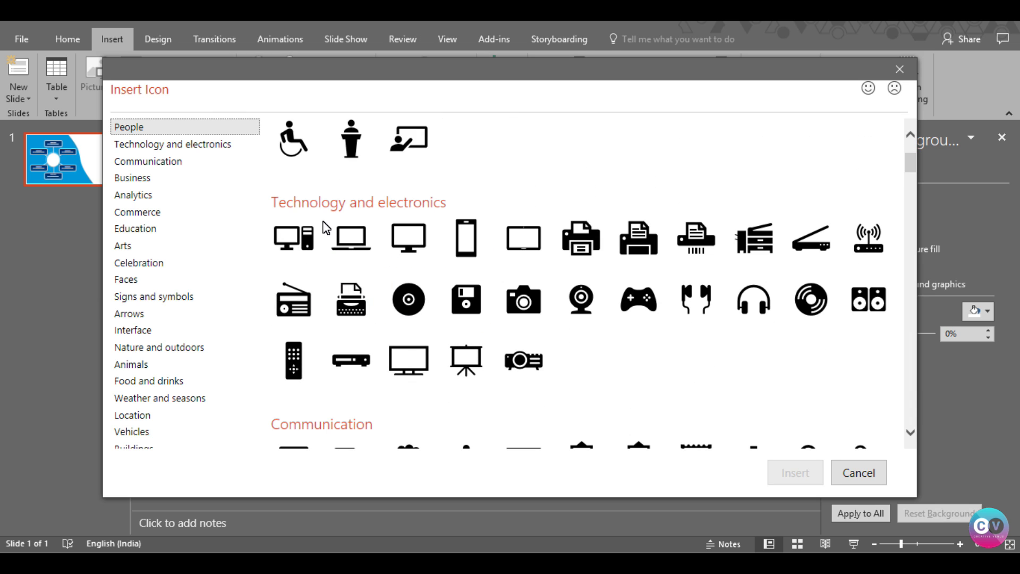
{"action": "left_click", "coordinate": [342, 228]}
{"action": "left_click", "coordinate": [417, 233]}
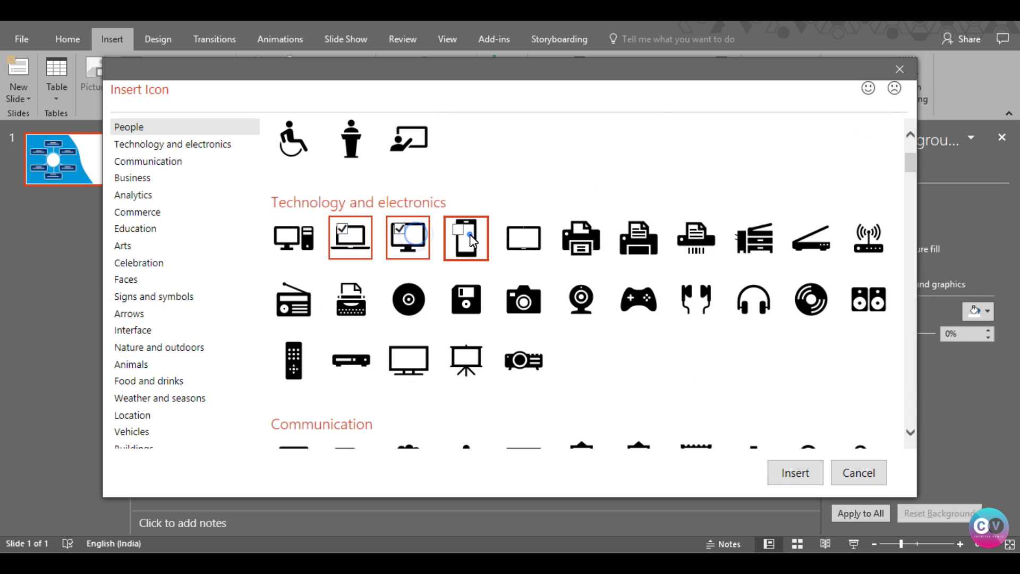
{"action": "left_click", "coordinate": [458, 229]}
{"action": "left_click", "coordinate": [515, 229]}
{"action": "left_click", "coordinate": [403, 353]}
{"action": "left_click", "coordinate": [472, 357]}
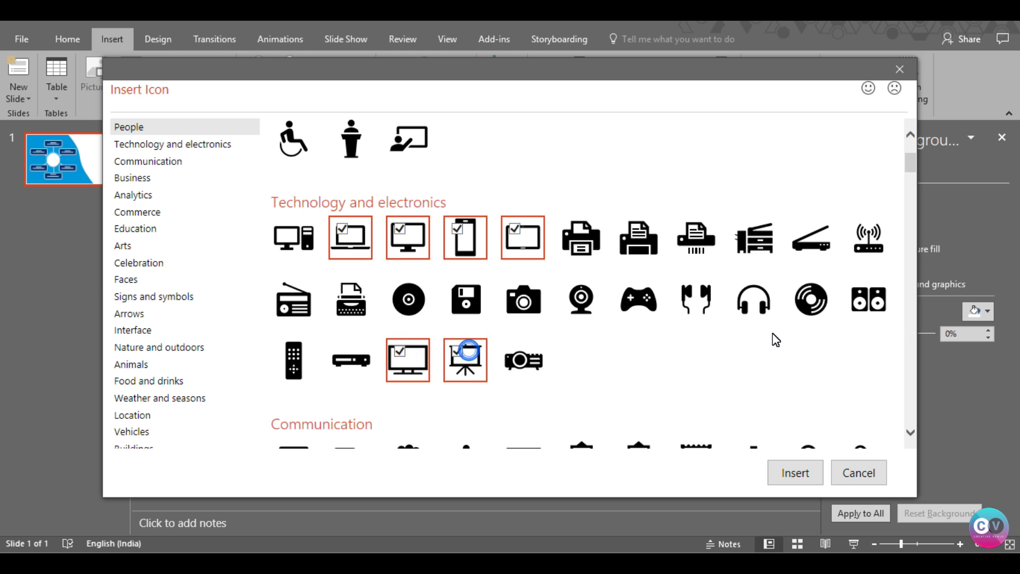
{"action": "scroll", "coordinate": [792, 355], "scroll_direction": "down", "scroll_amount": 5}
{"action": "scroll", "coordinate": [792, 354], "scroll_direction": "down", "scroll_amount": 2}
{"action": "scroll", "coordinate": [797, 352], "scroll_direction": "down", "scroll_amount": 2}
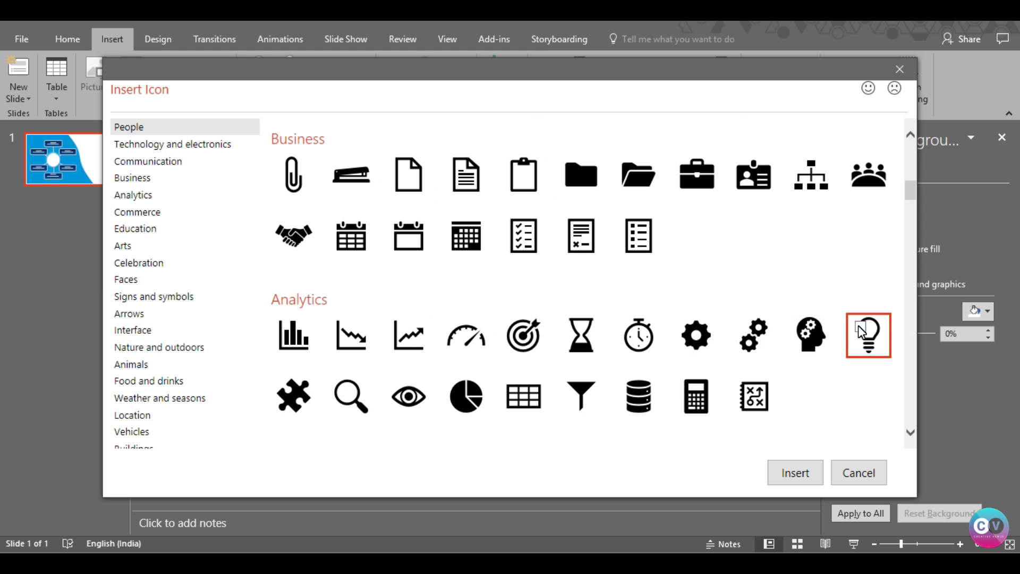
{"action": "left_click", "coordinate": [808, 474]}
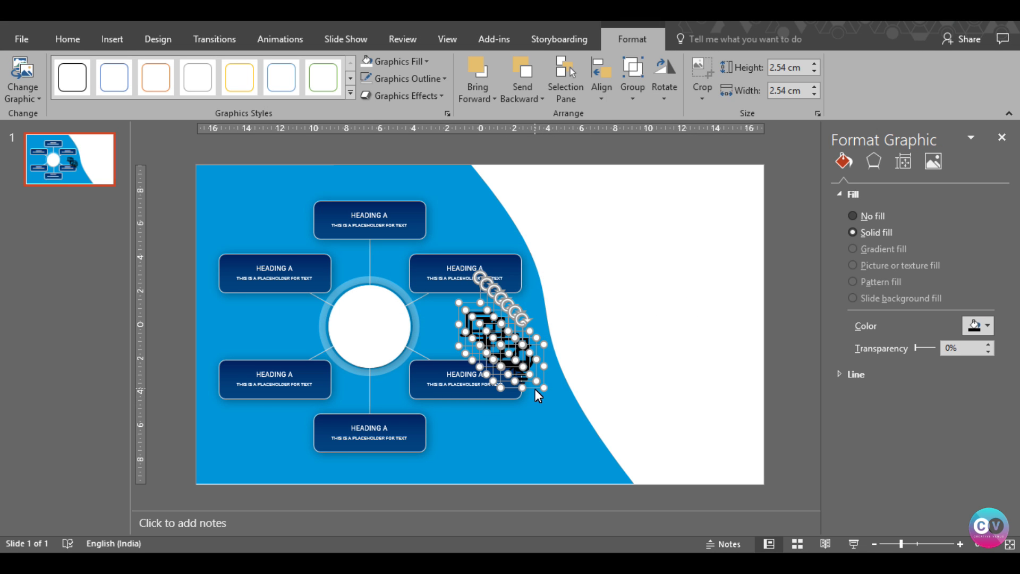
Move the inserted icon group lower right and shrink the icons to 1 cm.
{"action": "left_click_drag", "start_coordinate": [534, 390], "coordinate": [574, 481]}
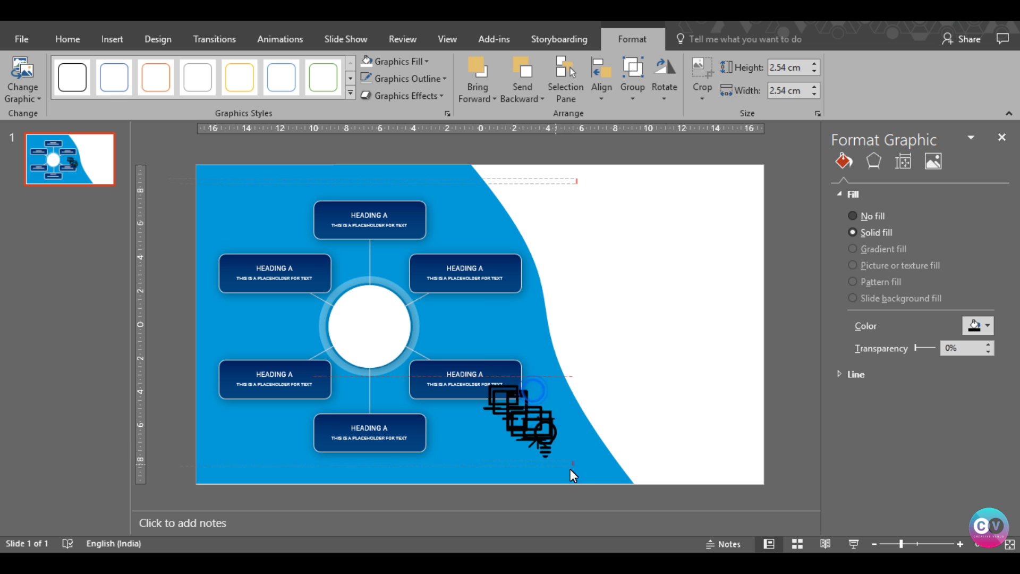
{"action": "left_click", "coordinate": [810, 70]}
{"action": "left_click", "coordinate": [811, 71]}
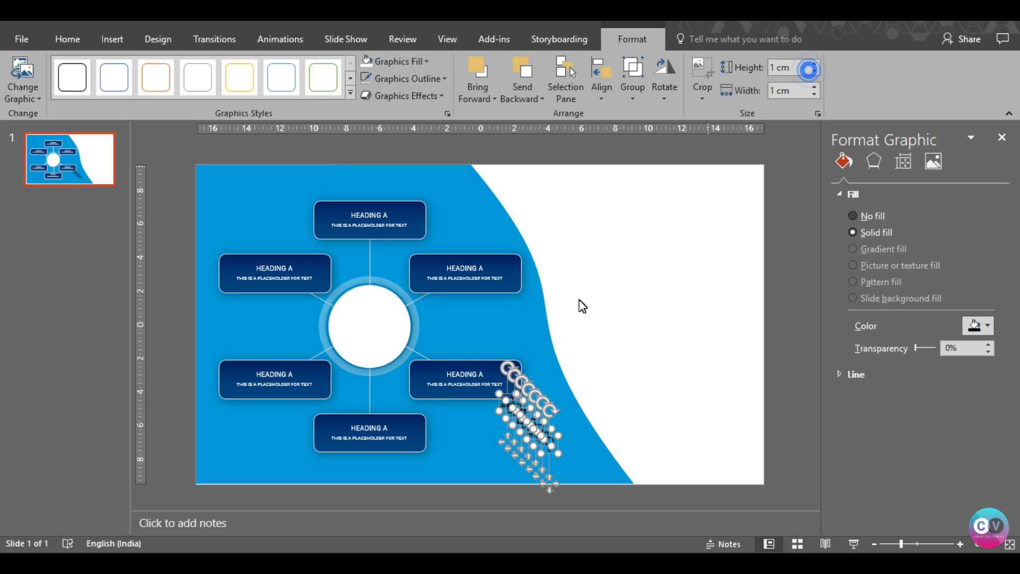
{"action": "left_click", "coordinate": [622, 391]}
Move the lightbulb icon into the white centre circle and enlarge it to 1.5 cm.
{"action": "left_click", "coordinate": [550, 450]}
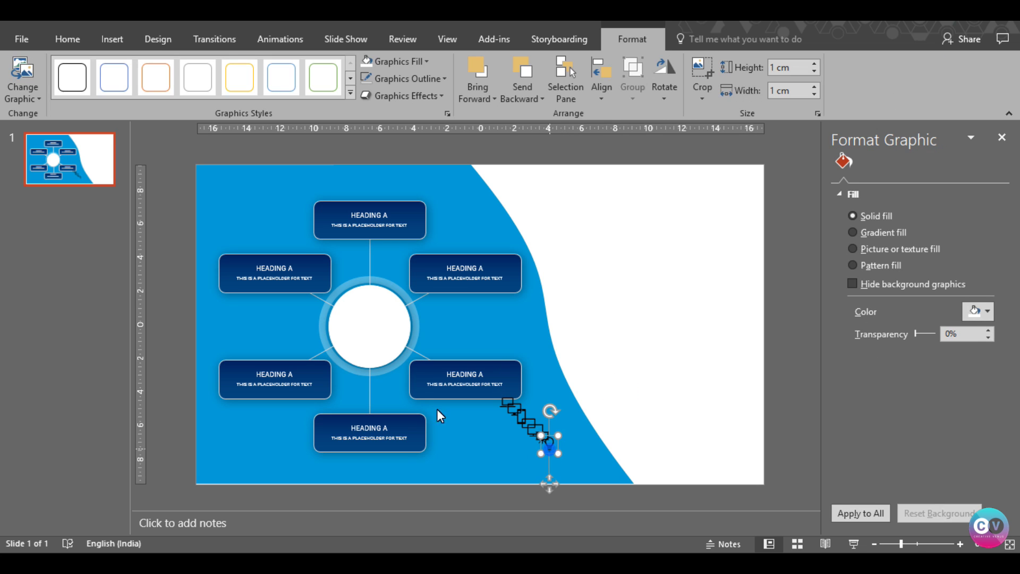
{"action": "left_click_drag", "start_coordinate": [550, 447], "coordinate": [381, 334]}
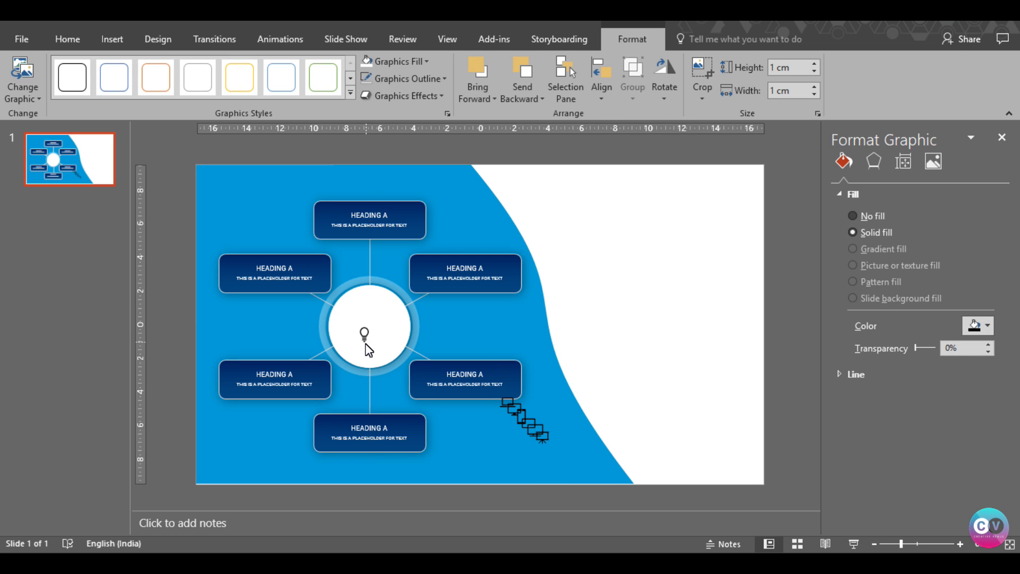
{"action": "left_click_drag", "start_coordinate": [366, 348], "coordinate": [371, 356]}
{"action": "left_click", "coordinate": [814, 63]}
{"action": "left_click", "coordinate": [814, 63]}
{"action": "left_click", "coordinate": [814, 62]}
{"action": "left_click", "coordinate": [814, 62]}
{"action": "left_click", "coordinate": [814, 63]}
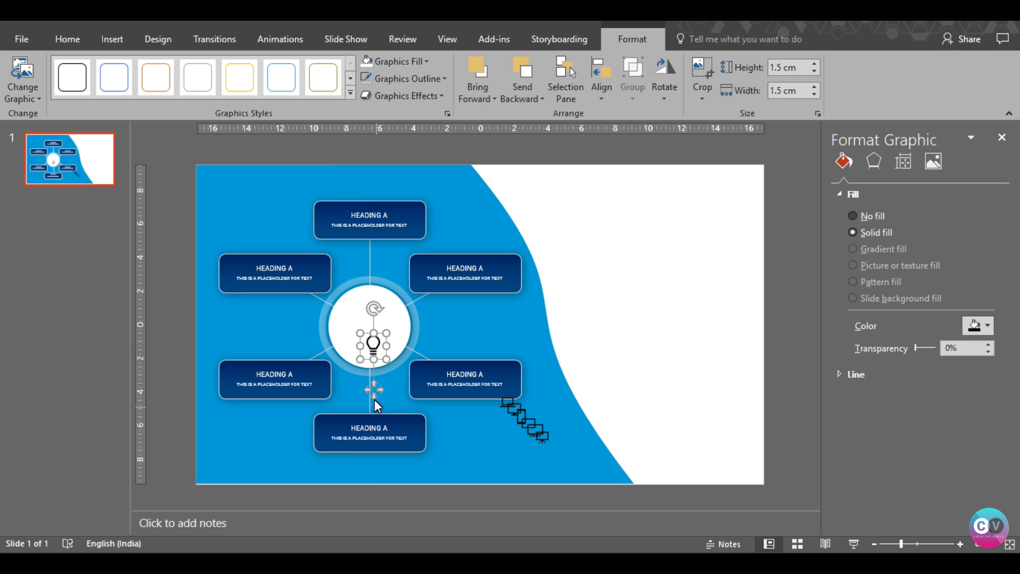
{"action": "left_click_drag", "start_coordinate": [372, 394], "coordinate": [370, 388]}
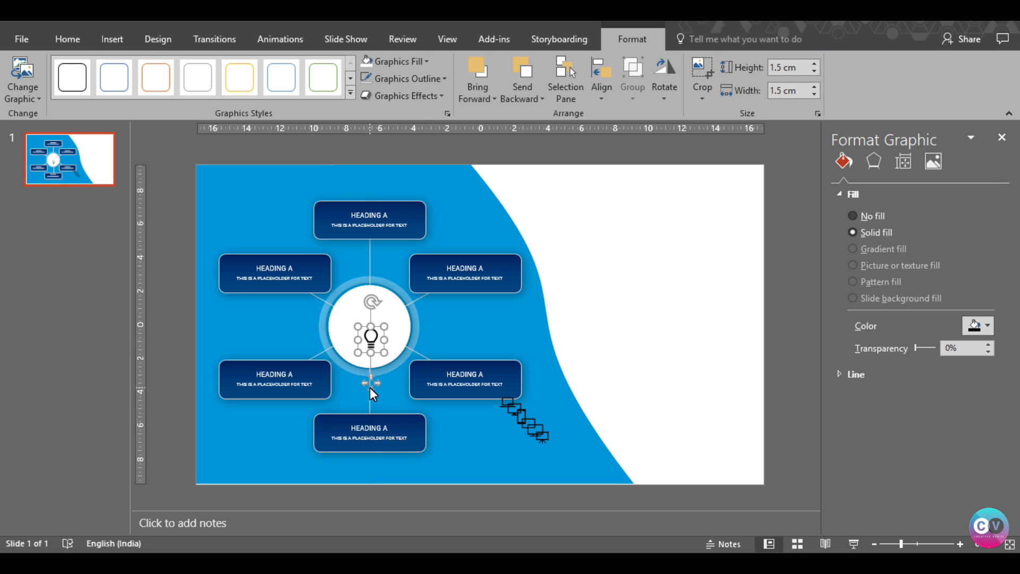
Colour the lightbulb black and fade it to 57% transparency.
{"action": "left_click", "coordinate": [419, 64]}
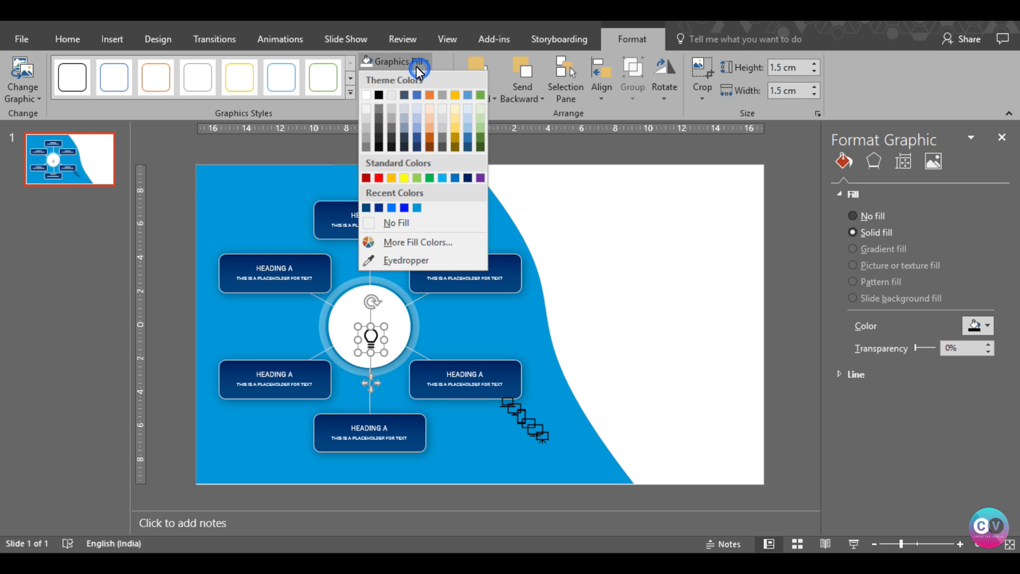
{"action": "left_click", "coordinate": [375, 95]}
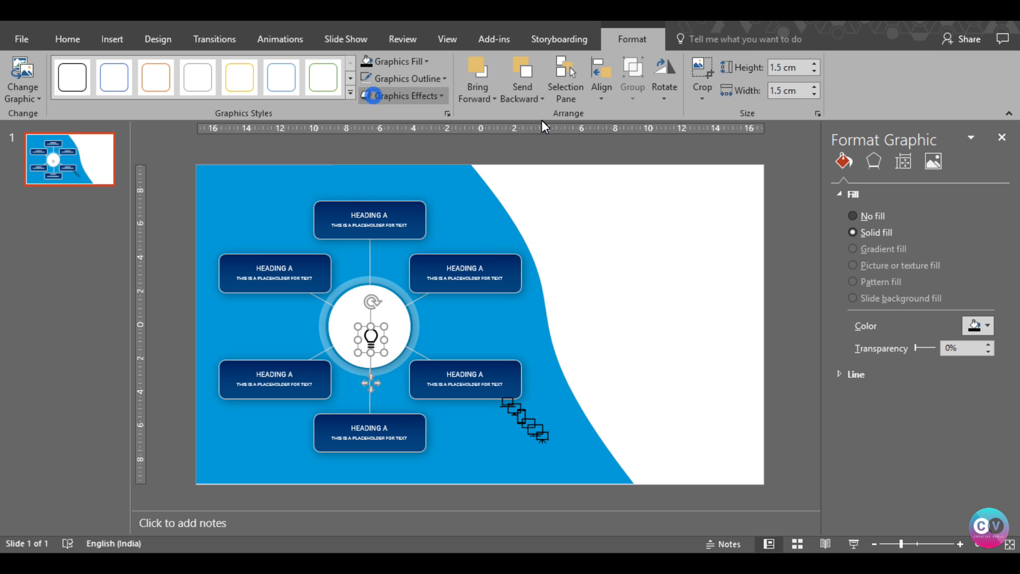
{"action": "left_click_drag", "start_coordinate": [916, 348], "coordinate": [927, 348]}
{"action": "left_click", "coordinate": [704, 349]}
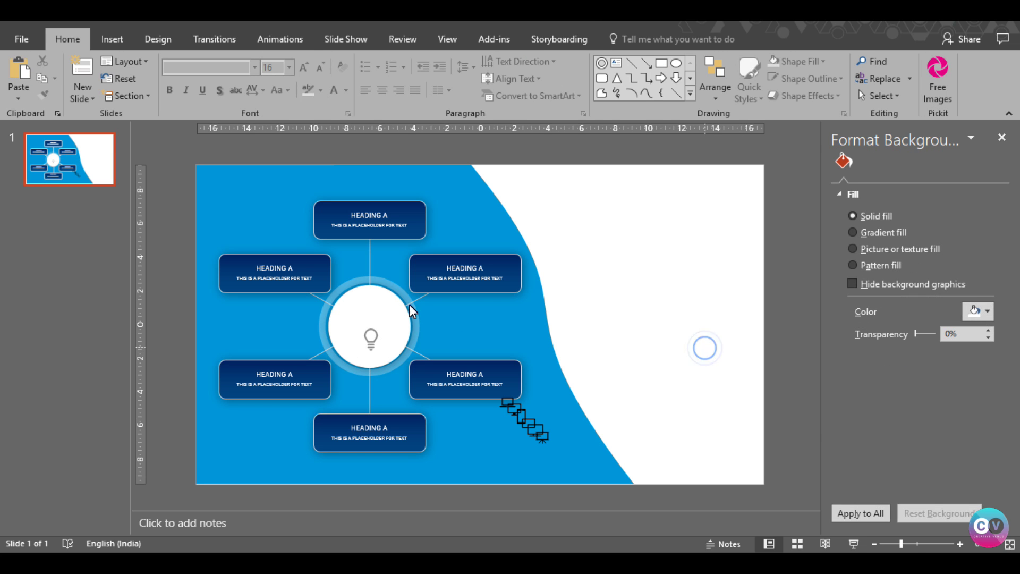
Add a 'CREATIVE VENUS' text box on the centre circle in Roboto at 10.5 pt.
{"action": "left_click", "coordinate": [112, 39]}
{"action": "left_click", "coordinate": [544, 82]}
{"action": "left_click", "coordinate": [349, 308]}
{"action": "type", "text": "CREATIVE VENUS"}
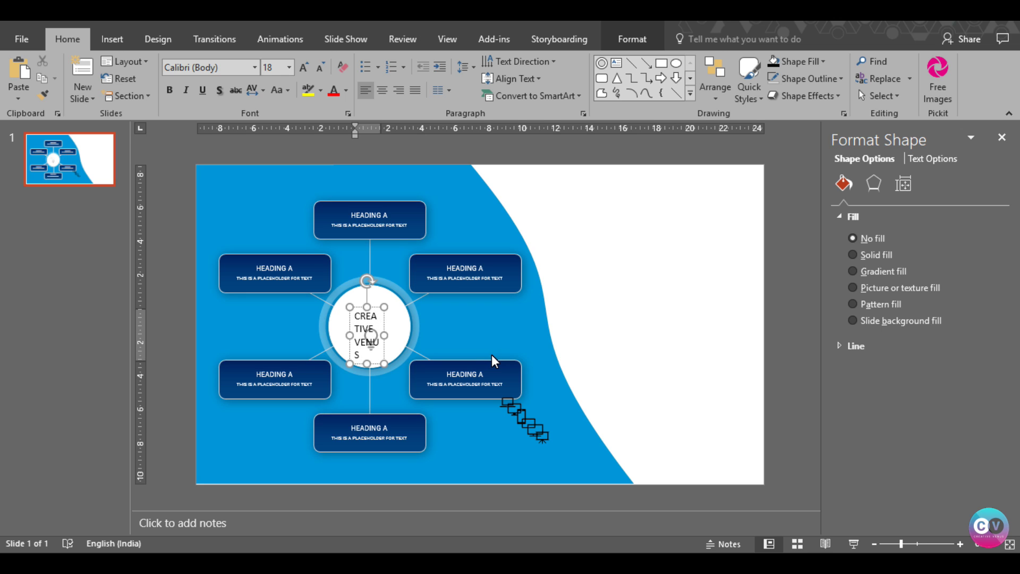
{"action": "key", "text": "ctrl+a"}
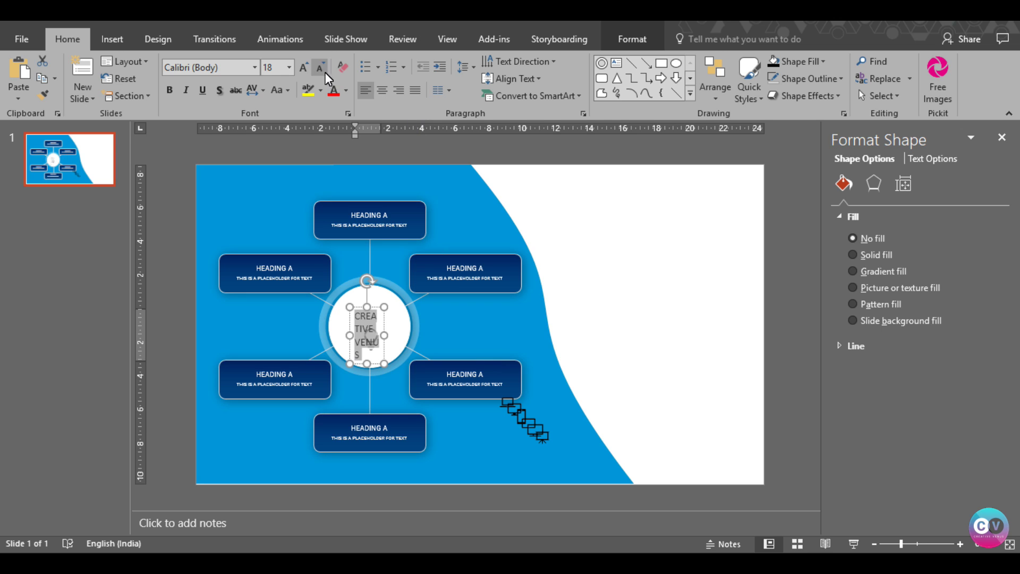
{"action": "left_click", "coordinate": [321, 68]}
{"action": "left_click", "coordinate": [320, 68]}
{"action": "left_click", "coordinate": [321, 68]}
{"action": "left_click", "coordinate": [321, 68]}
{"action": "left_click", "coordinate": [227, 68]}
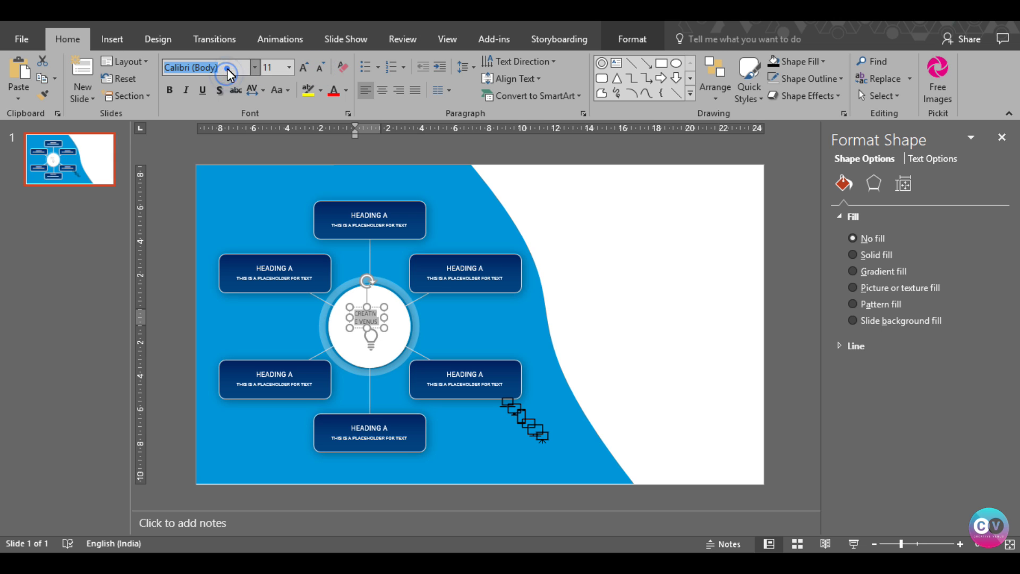
{"action": "type", "text": "Roboto"}
{"action": "key", "text": "Return"}
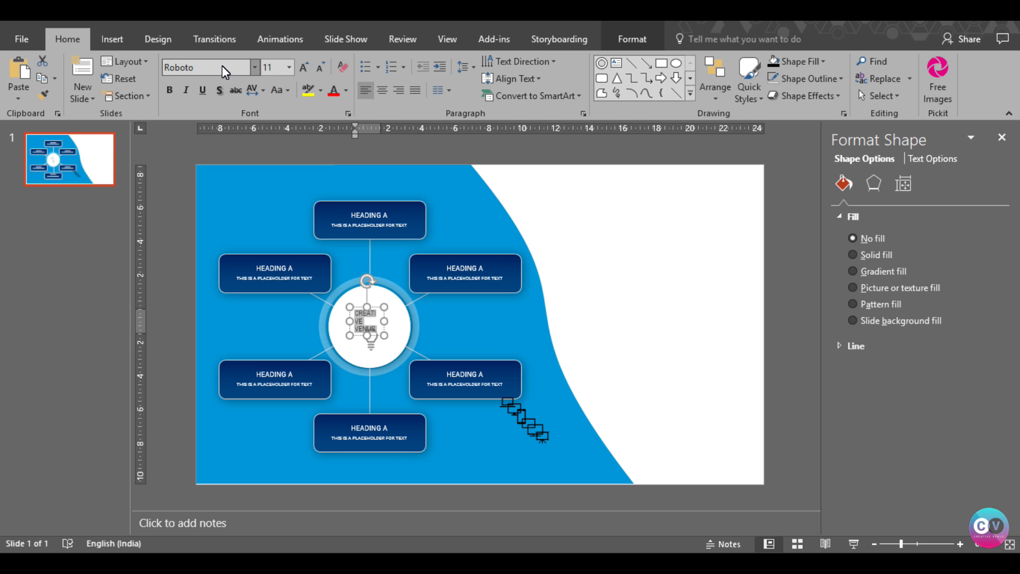
{"action": "left_click", "coordinate": [320, 68]}
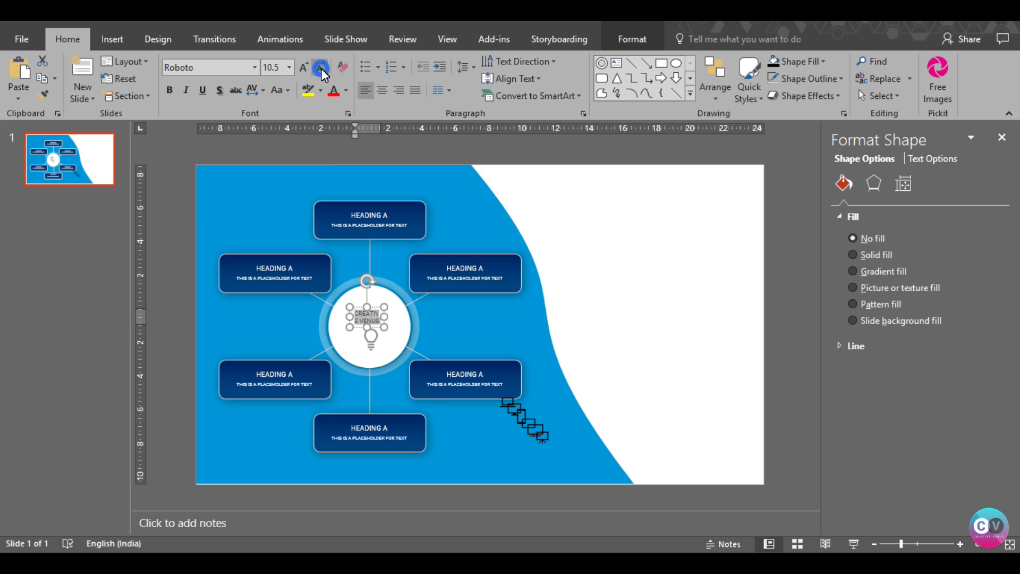
Centre the CREATIVE VENUS label, colour it grey, and widen its letter spacing at 10.5 pt.
{"action": "mouse_move", "coordinate": [385, 318]}
{"action": "left_mouse_down"}
{"action": "mouse_move", "coordinate": [416, 312]}
{"action": "mouse_move", "coordinate": [387, 318]}
{"action": "left_mouse_up"}
{"action": "left_click", "coordinate": [389, 90]}
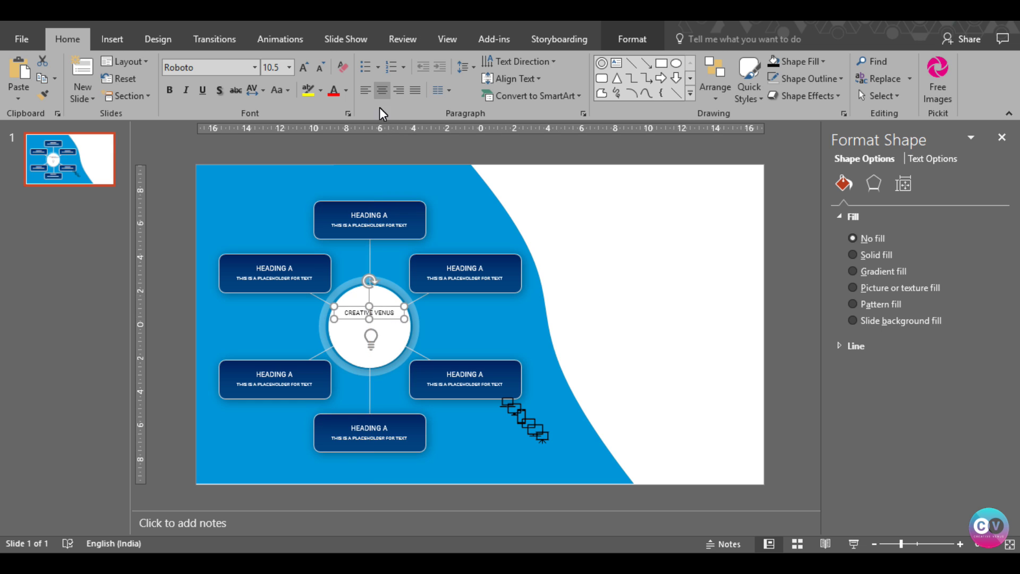
{"action": "left_click", "coordinate": [348, 89]}
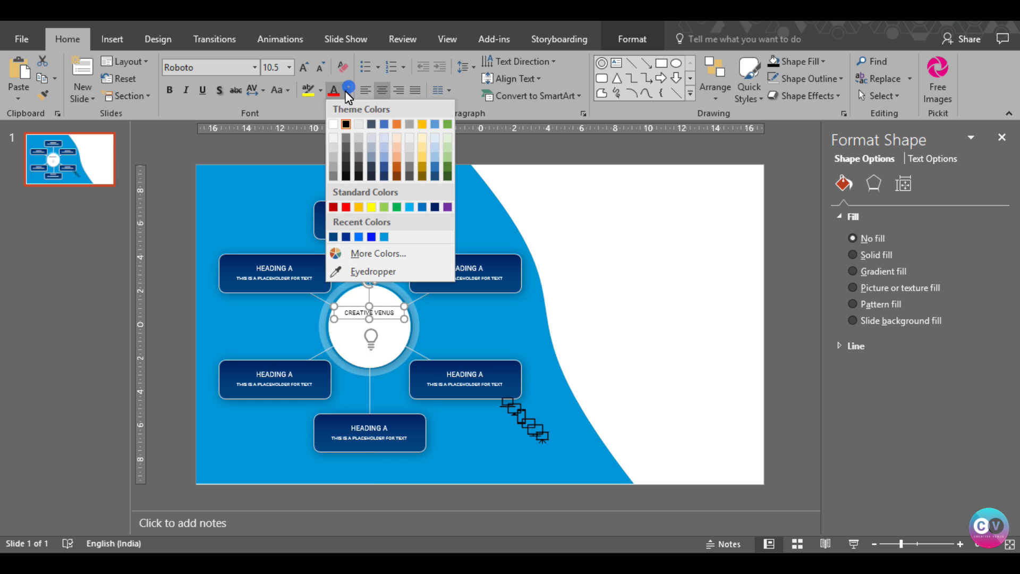
{"action": "left_click", "coordinate": [348, 146]}
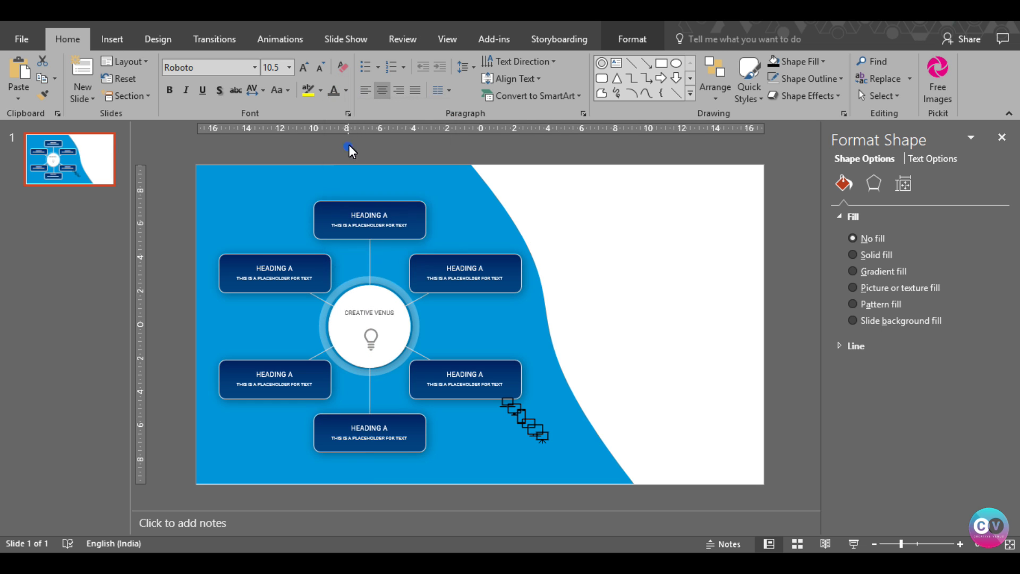
{"action": "left_click", "coordinate": [305, 69]}
{"action": "left_click", "coordinate": [254, 90]}
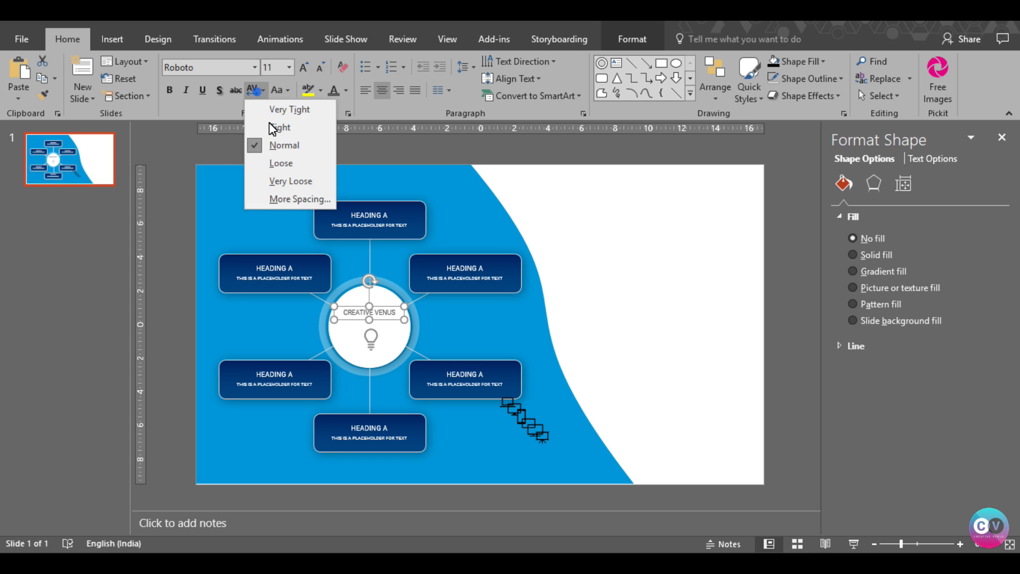
{"action": "left_click", "coordinate": [268, 169]}
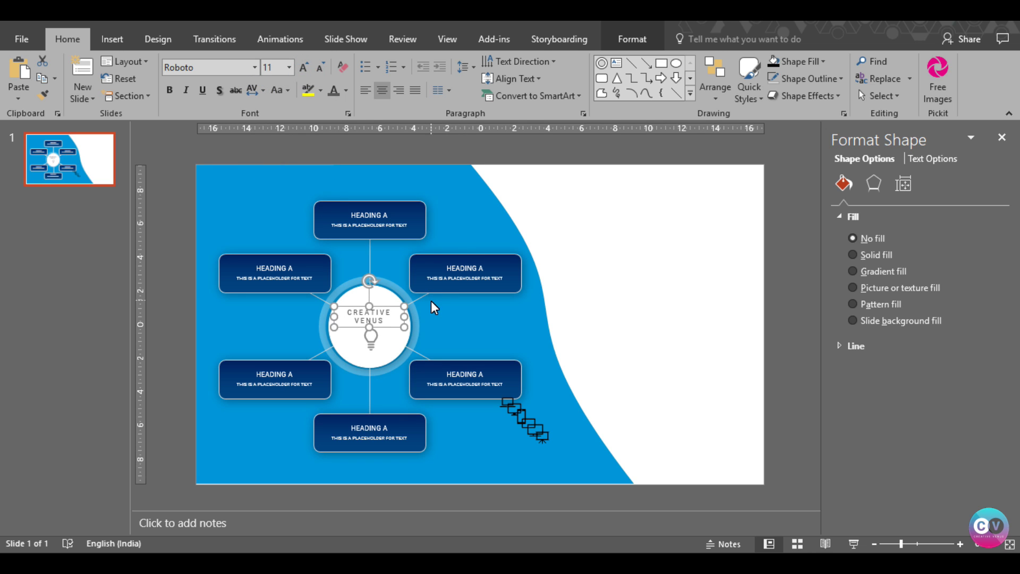
{"action": "left_click", "coordinate": [321, 68]}
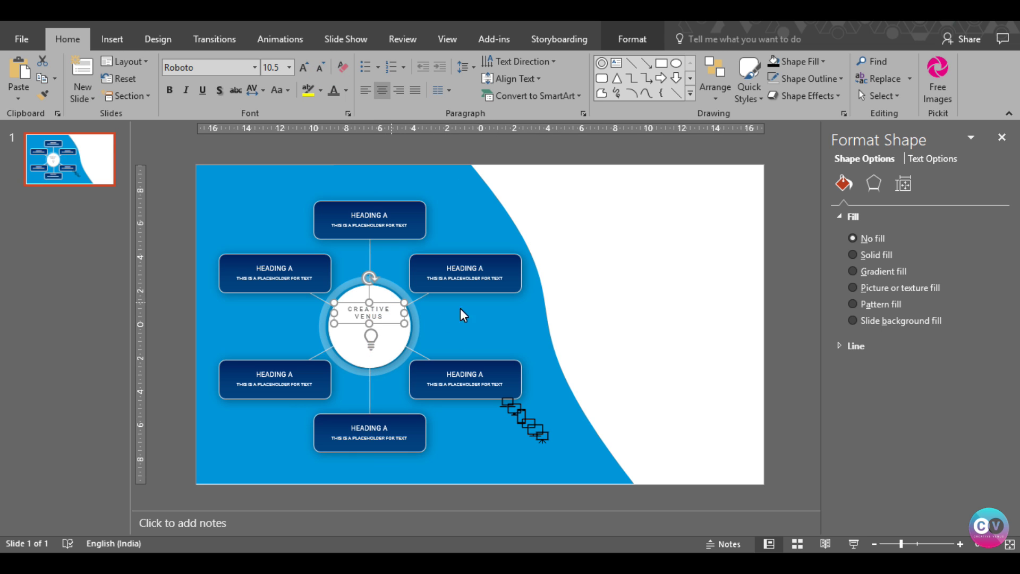
{"action": "left_click", "coordinate": [654, 308]}
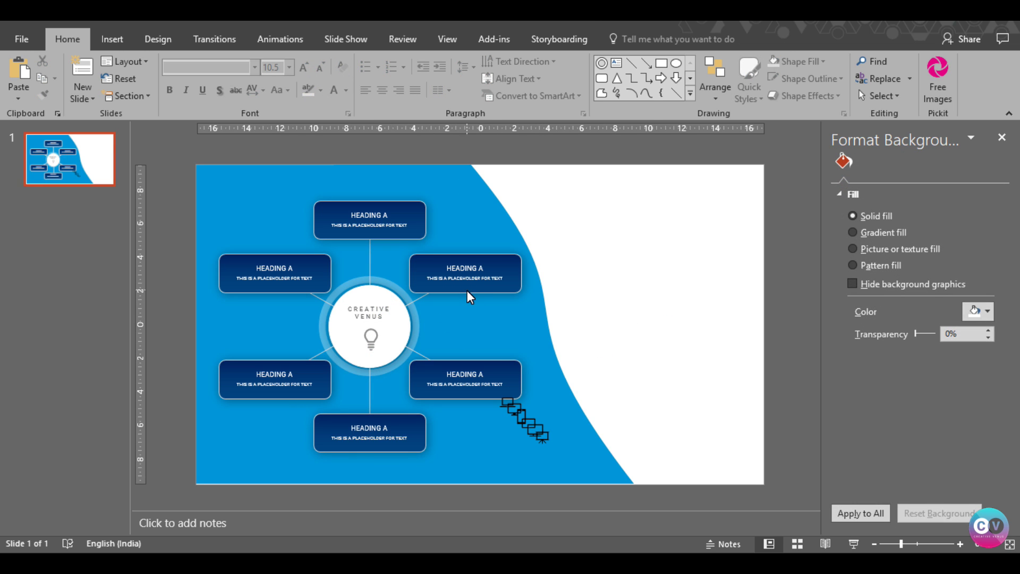
Select all the small device icons together and fill them with white.
{"action": "left_click", "coordinate": [541, 442]}
{"action": "left_click", "coordinate": [521, 421], "text": "shift"}
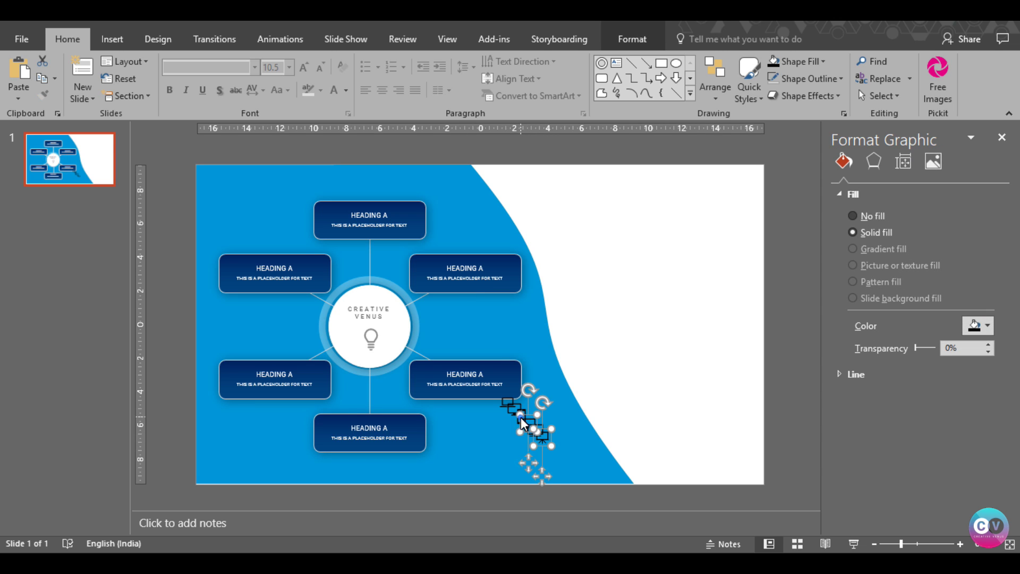
{"action": "left_click", "coordinate": [633, 399]}
{"action": "mouse_move", "coordinate": [701, 361]}
{"action": "left_mouse_down"}
{"action": "mouse_move", "coordinate": [495, 450]}
{"action": "mouse_move", "coordinate": [483, 483]}
{"action": "left_mouse_up"}
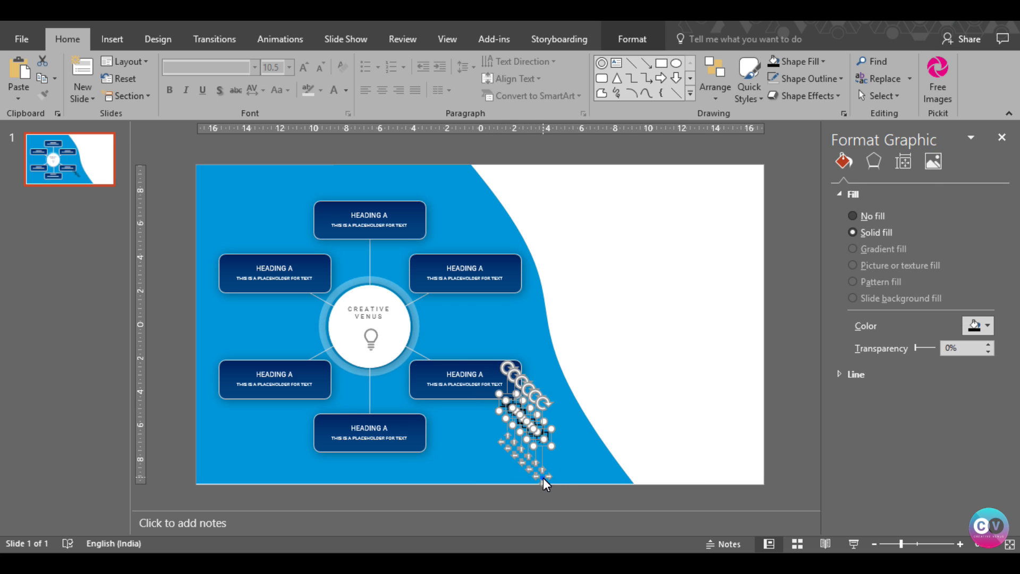
{"action": "left_click_drag", "start_coordinate": [543, 477], "coordinate": [561, 491]}
{"action": "left_click", "coordinate": [630, 38]}
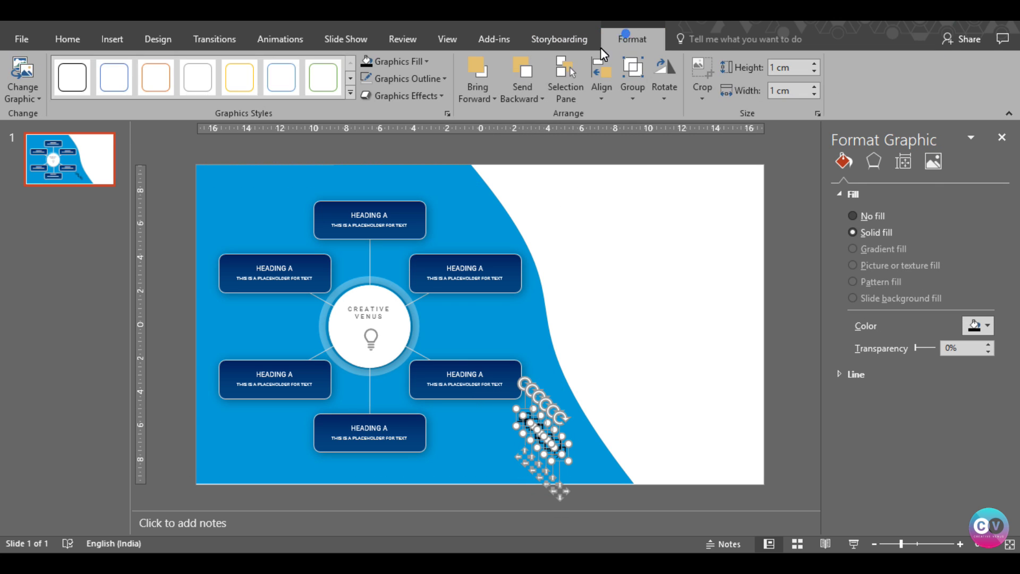
{"action": "left_click", "coordinate": [419, 62]}
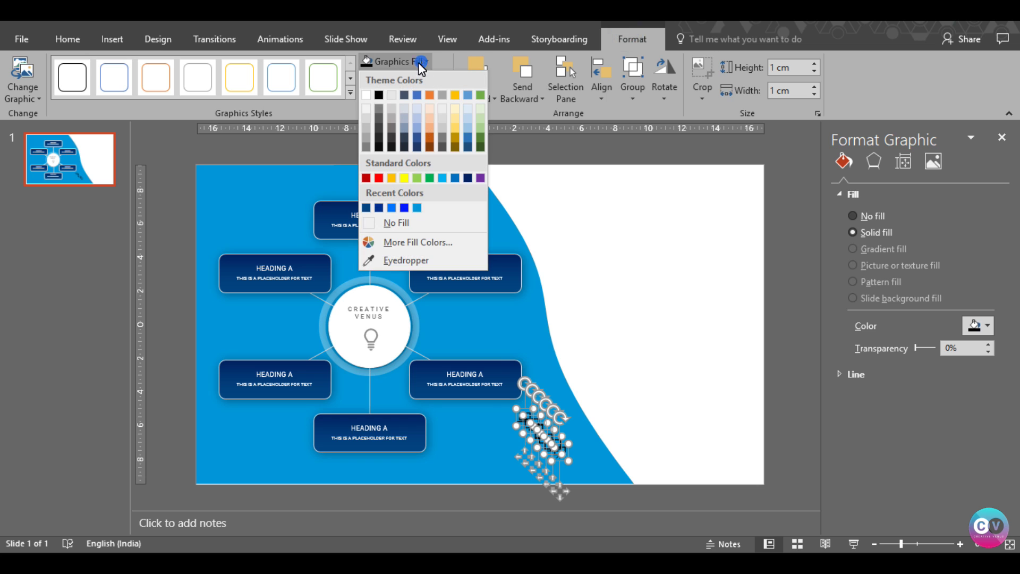
{"action": "left_click", "coordinate": [367, 95]}
{"action": "left_click", "coordinate": [728, 369]}
Place one white icon on the left of each of the six heading boxes.
{"action": "left_click", "coordinate": [559, 456]}
{"action": "left_click_drag", "start_coordinate": [560, 456], "coordinate": [326, 429]}
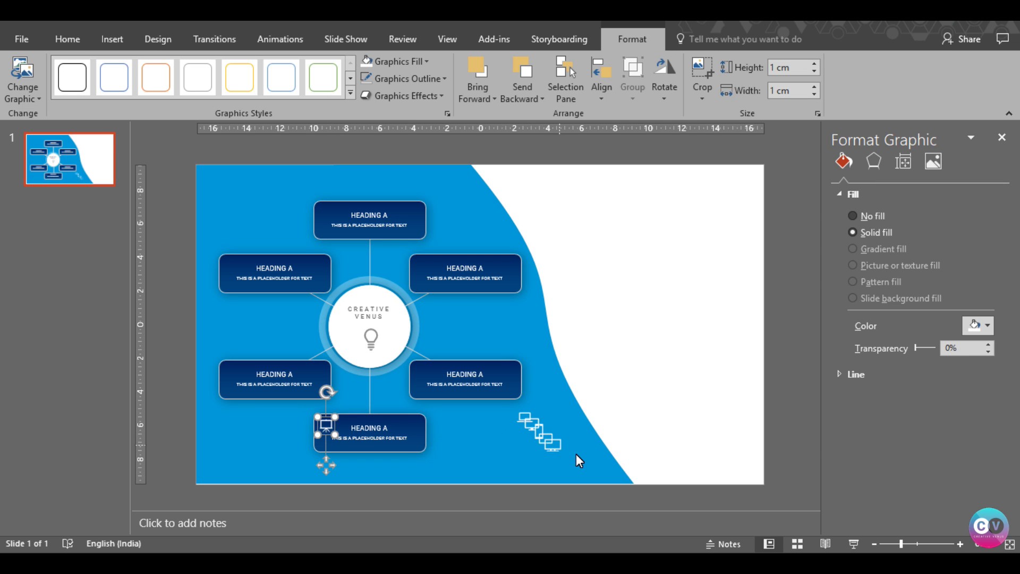
{"action": "left_click_drag", "start_coordinate": [555, 449], "coordinate": [423, 377]}
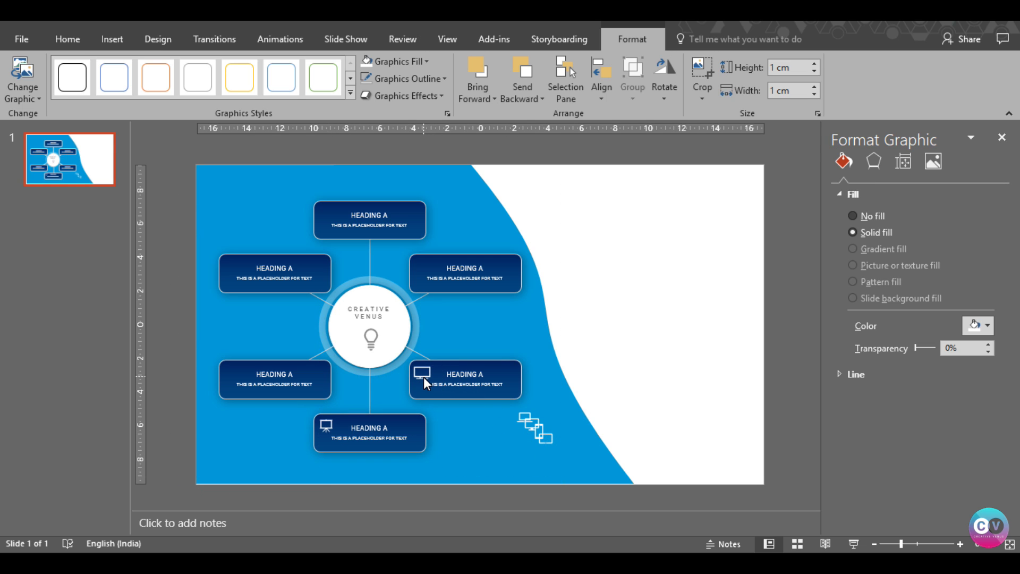
{"action": "left_click_drag", "start_coordinate": [546, 438], "coordinate": [423, 267]}
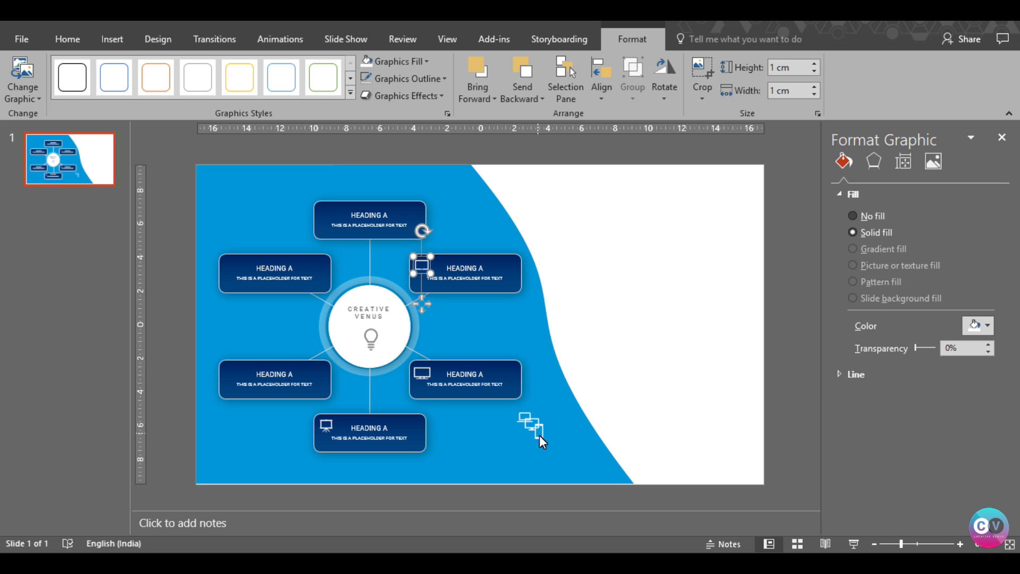
{"action": "left_click_drag", "start_coordinate": [540, 436], "coordinate": [324, 218]}
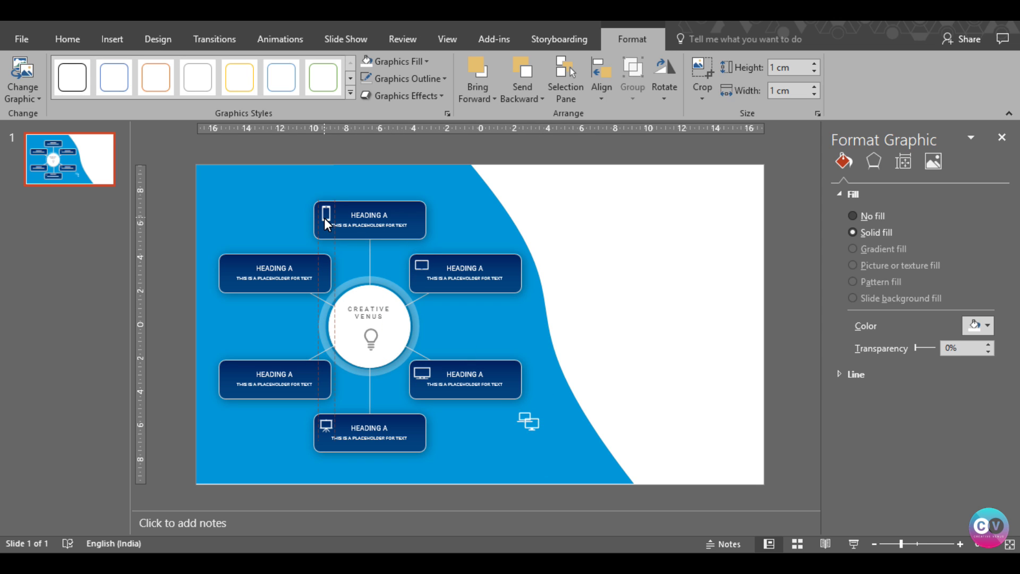
{"action": "left_click_drag", "start_coordinate": [324, 218], "coordinate": [324, 218]}
{"action": "left_click_drag", "start_coordinate": [534, 429], "coordinate": [229, 280]}
{"action": "left_click_drag", "start_coordinate": [234, 273], "coordinate": [233, 273]}
{"action": "left_click_drag", "start_coordinate": [525, 417], "coordinate": [229, 374]}
{"action": "left_click_drag", "start_coordinate": [228, 372], "coordinate": [229, 374]}
{"action": "left_click", "coordinate": [660, 412]}
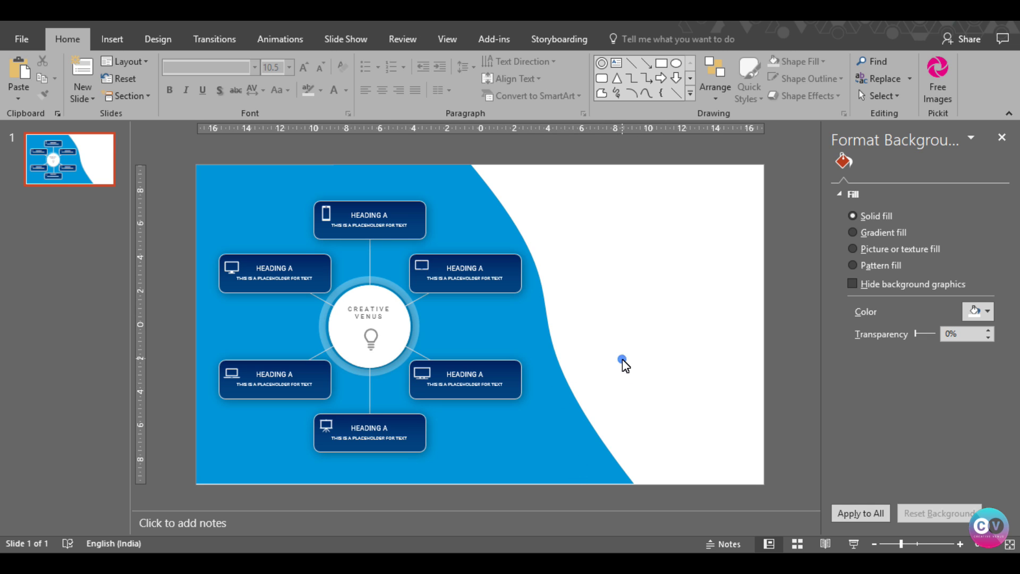
Fill the slide background with the city skyline picture Picture1.jpg.
{"action": "right_click", "coordinate": [634, 344]}
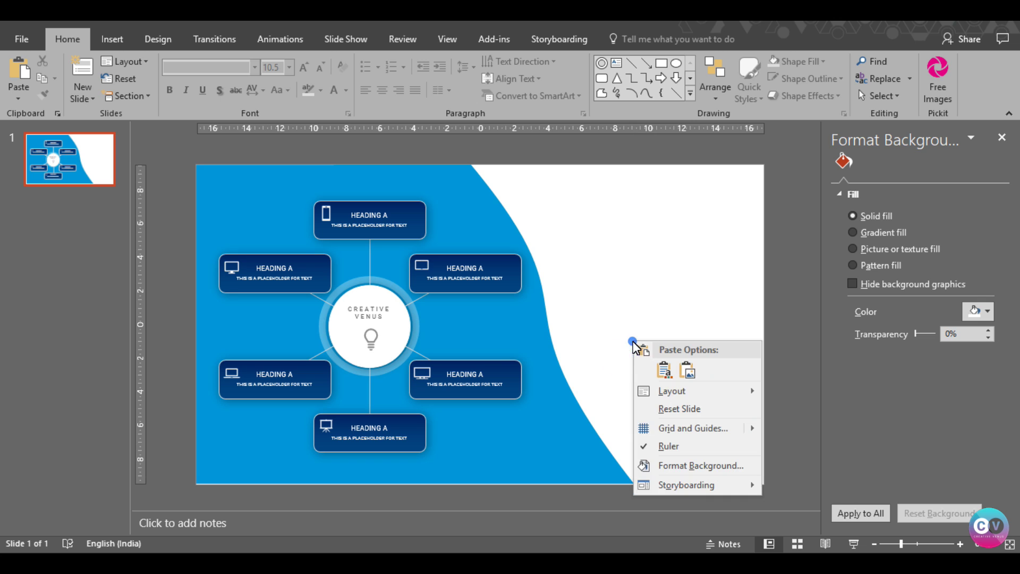
{"action": "left_click", "coordinate": [696, 470]}
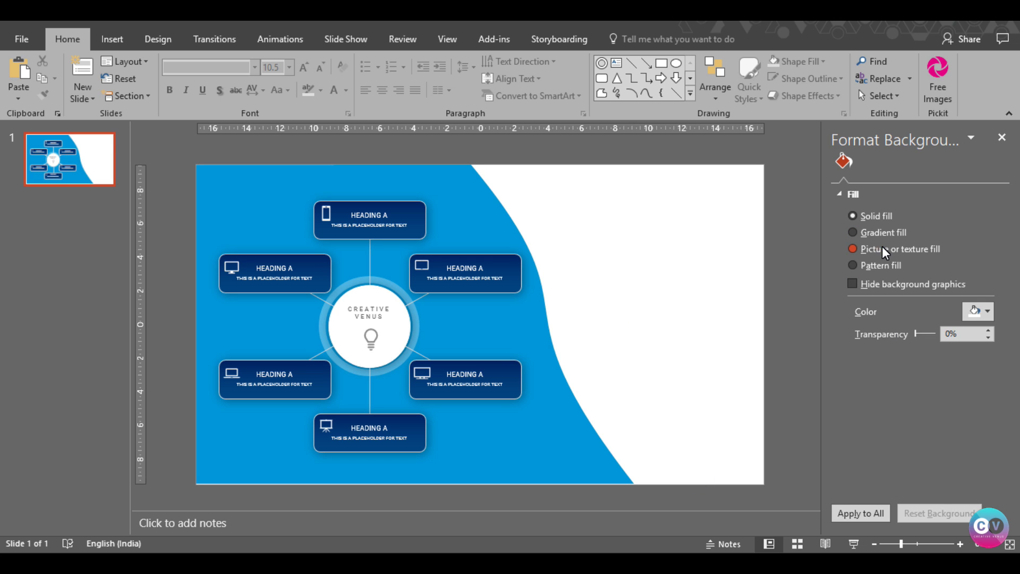
{"action": "left_click", "coordinate": [882, 248]}
{"action": "left_click", "coordinate": [881, 325]}
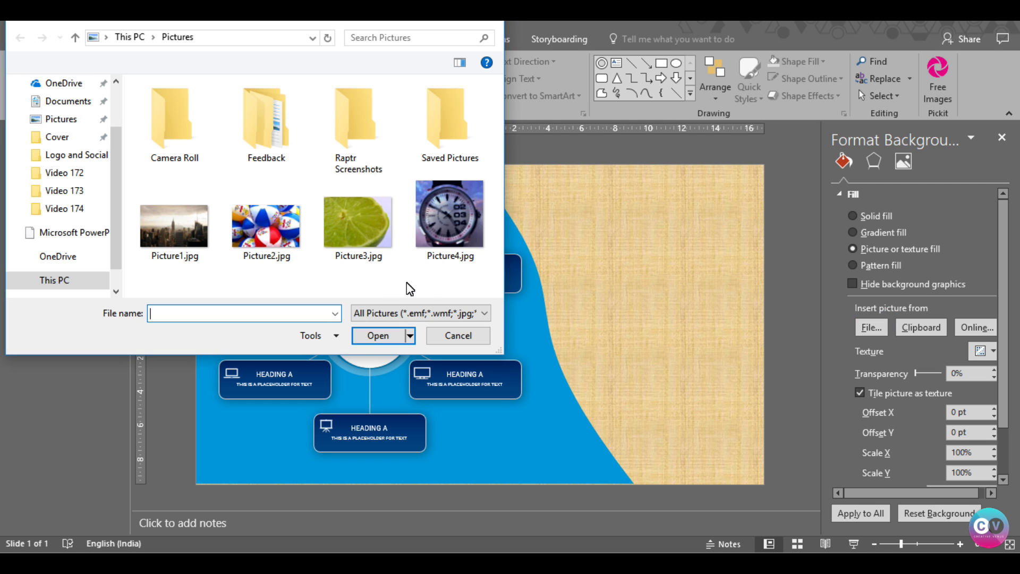
{"action": "left_click", "coordinate": [177, 232]}
{"action": "left_click", "coordinate": [373, 335]}
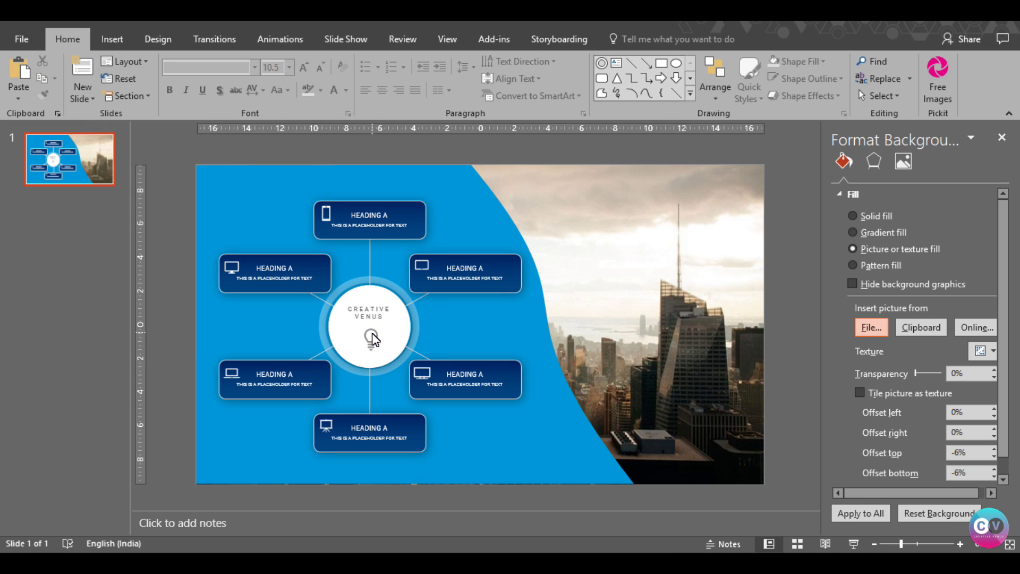
Make the blue curved shape 21% transparent and preview it against the photo.
{"action": "left_click", "coordinate": [591, 450]}
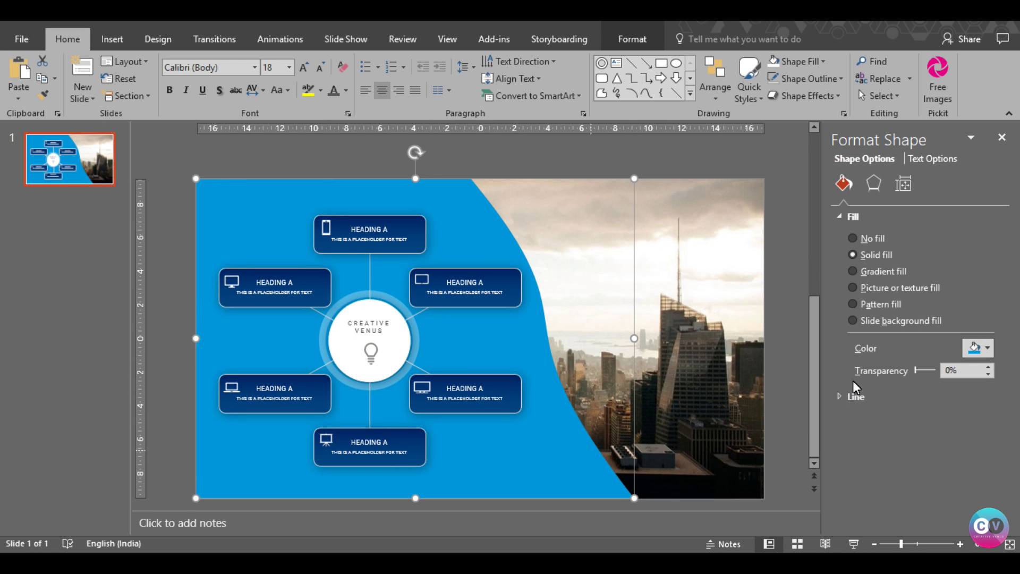
{"action": "left_click_drag", "start_coordinate": [914, 370], "coordinate": [919, 375]}
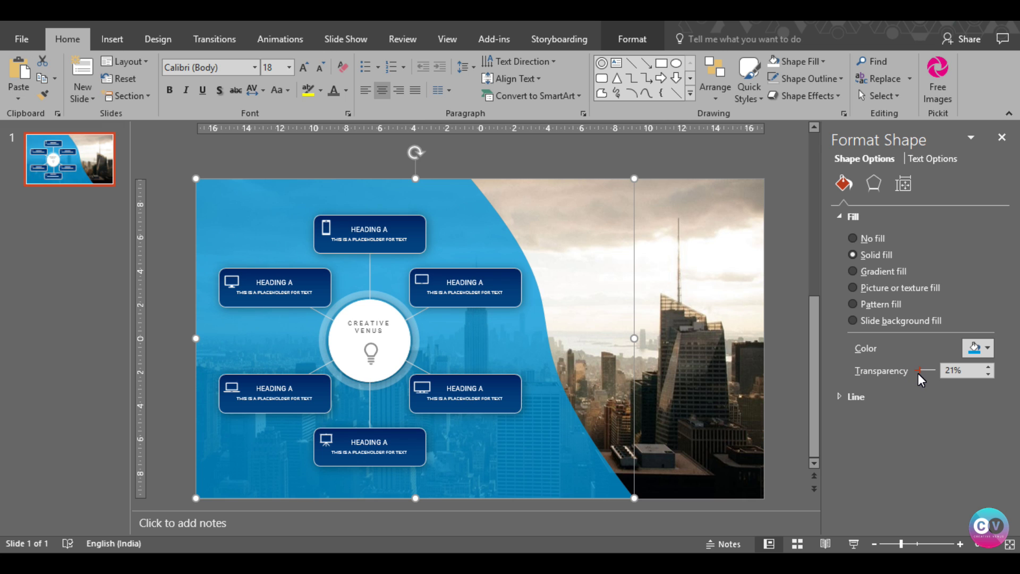
{"action": "left_click", "coordinate": [781, 407]}
{"action": "left_click", "coordinate": [702, 480]}
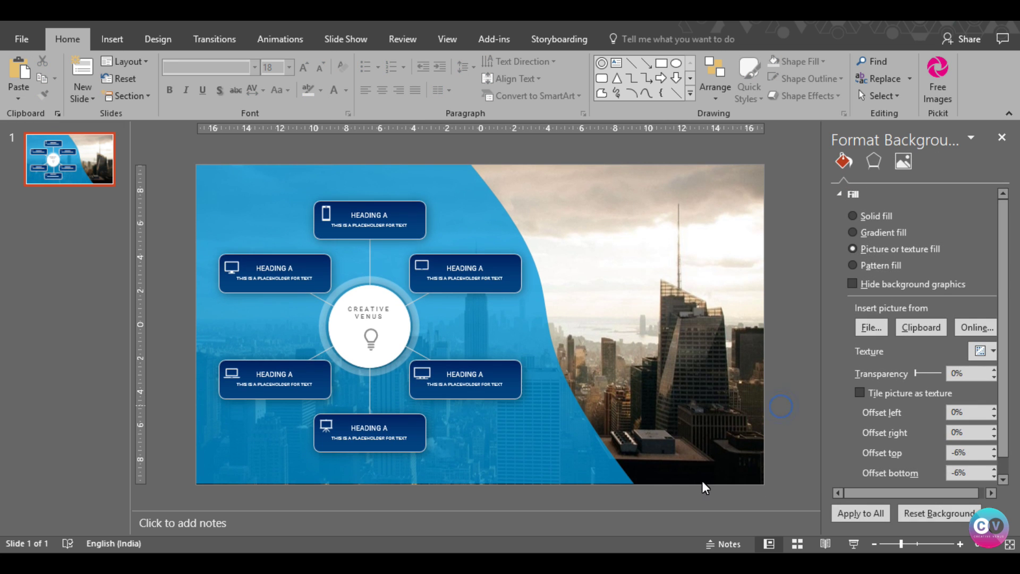
{"action": "left_click", "coordinate": [519, 461]}
{"action": "left_click", "coordinate": [588, 472]}
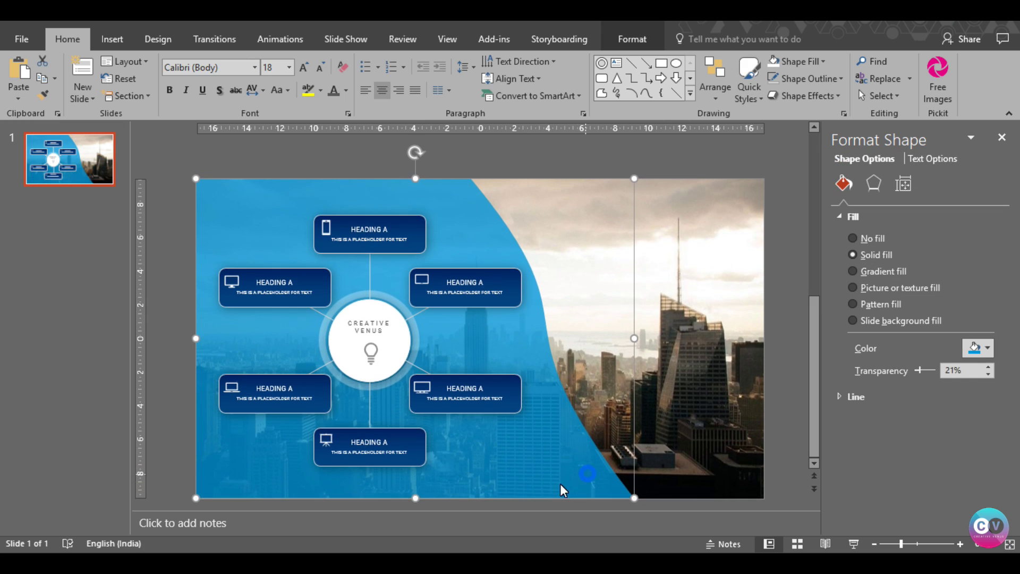
{"action": "scroll", "coordinate": [416, 498], "scroll_direction": "down", "scroll_amount": 1}
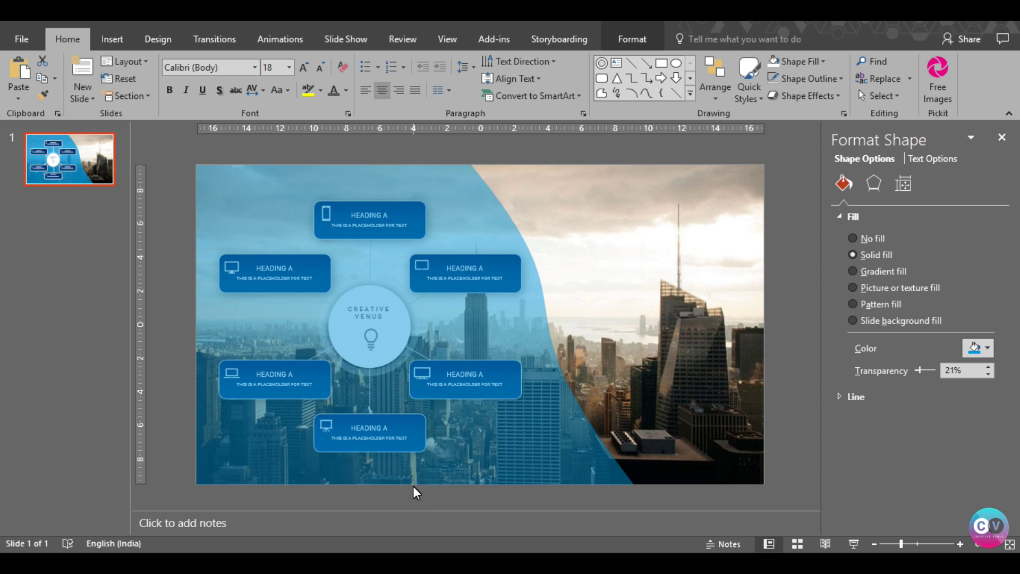
{"action": "scroll", "coordinate": [798, 456], "scroll_direction": "up", "scroll_amount": 1}
{"action": "left_click", "coordinate": [786, 451]}
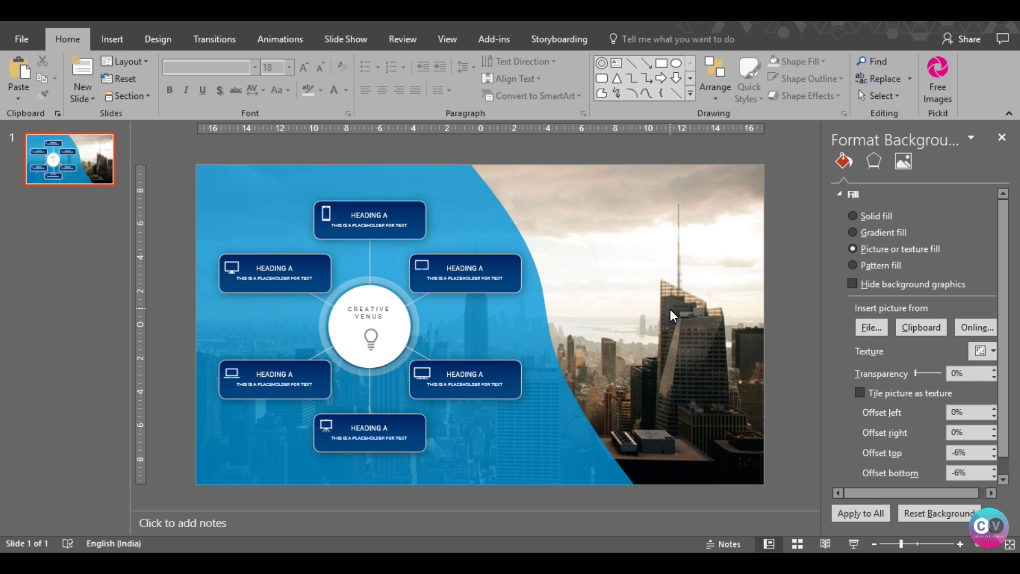
Change the curve's fill to dark navy and settle its transparency at 30%.
{"action": "left_click", "coordinate": [585, 438]}
{"action": "left_click_drag", "start_coordinate": [919, 371], "coordinate": [922, 374]}
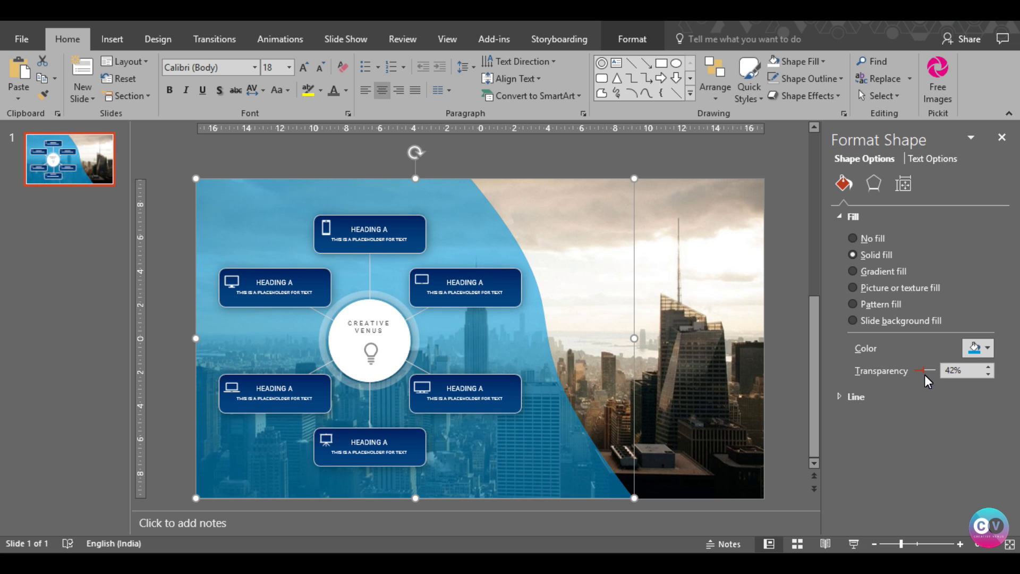
{"action": "left_click_drag", "start_coordinate": [922, 374], "coordinate": [920, 373]}
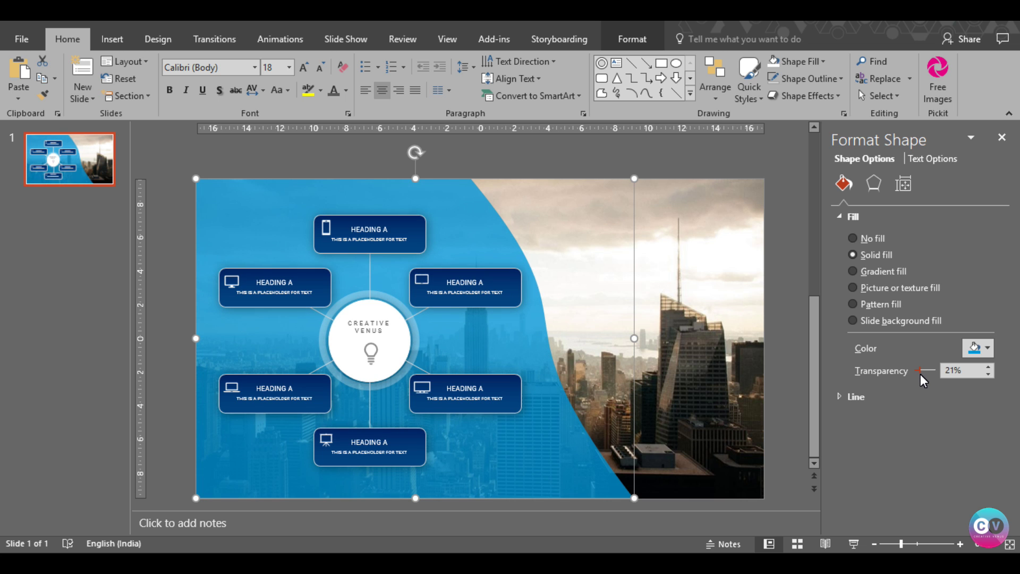
{"action": "left_click_drag", "start_coordinate": [920, 374], "coordinate": [923, 374]}
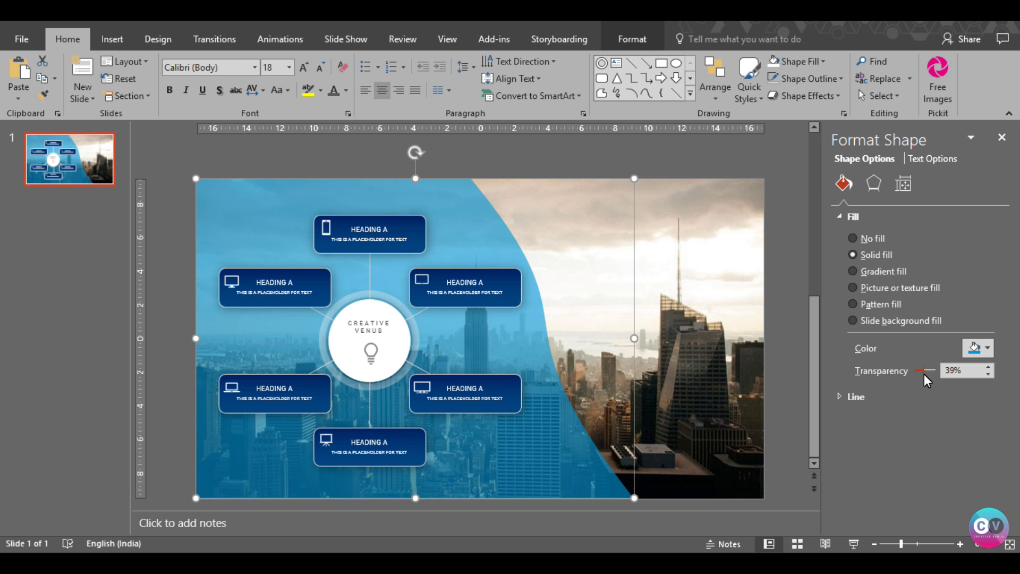
{"action": "left_click", "coordinate": [978, 350]}
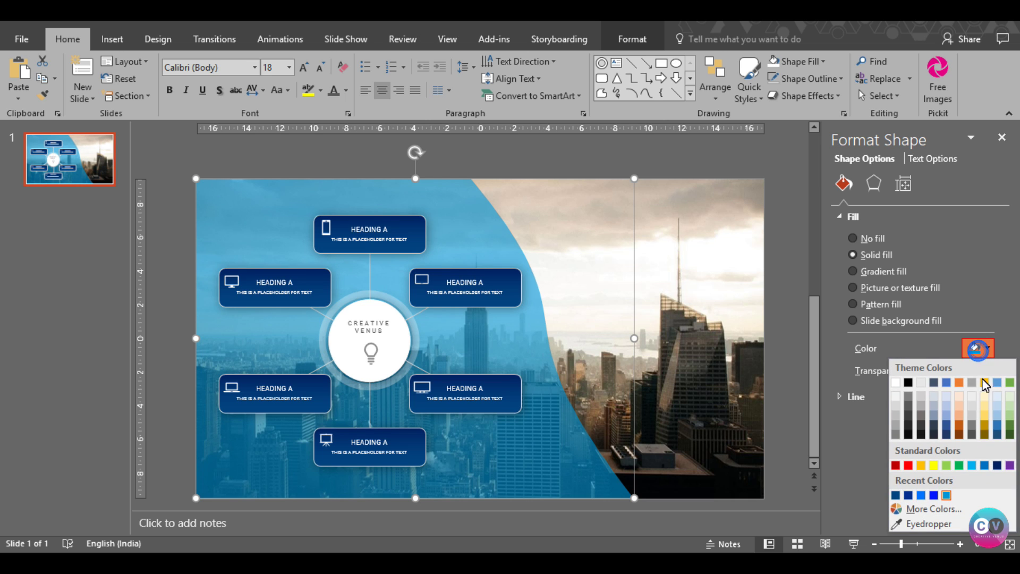
{"action": "left_click", "coordinate": [997, 464]}
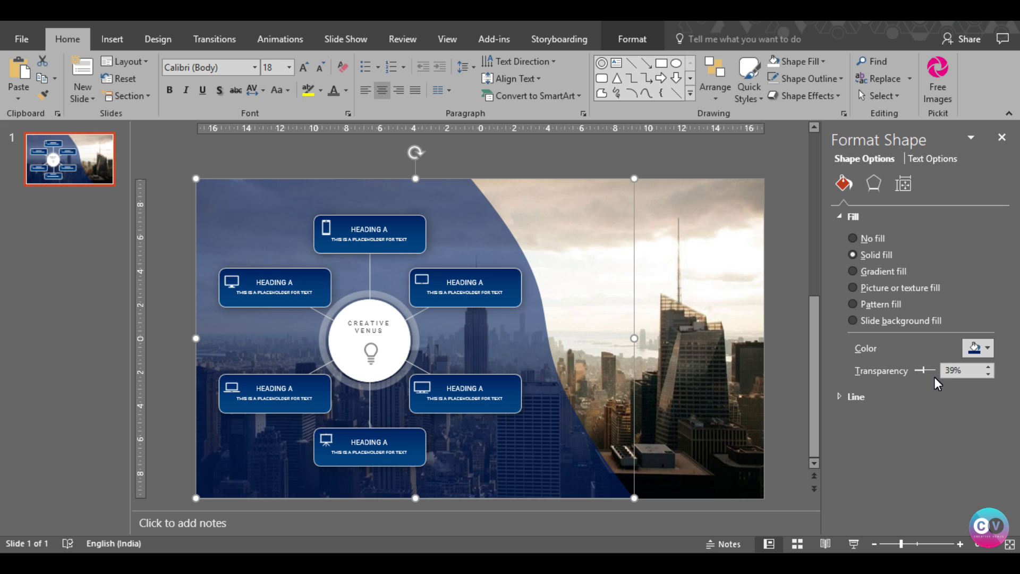
{"action": "left_click_drag", "start_coordinate": [927, 372], "coordinate": [922, 368]}
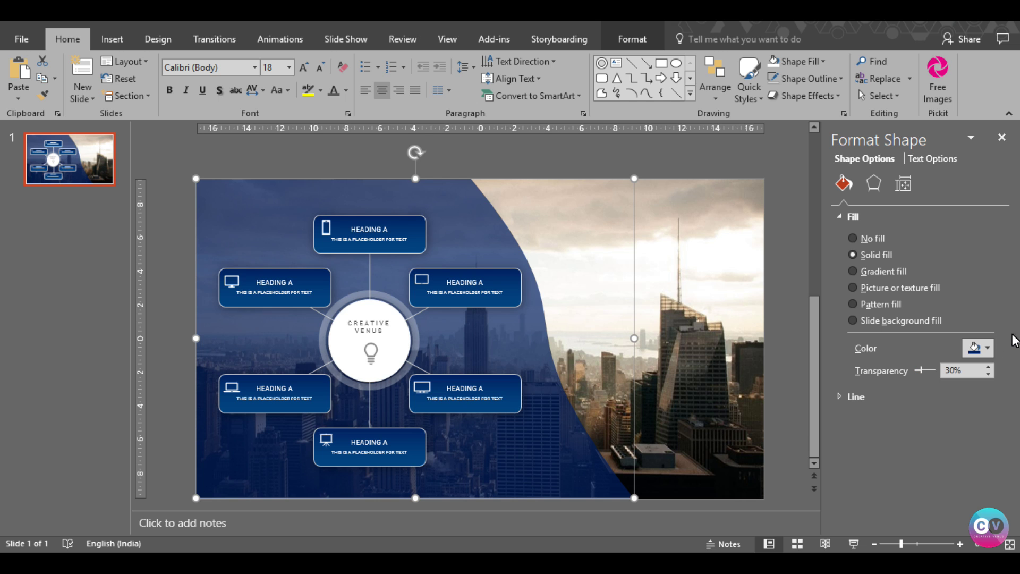
{"action": "left_click", "coordinate": [579, 434]}
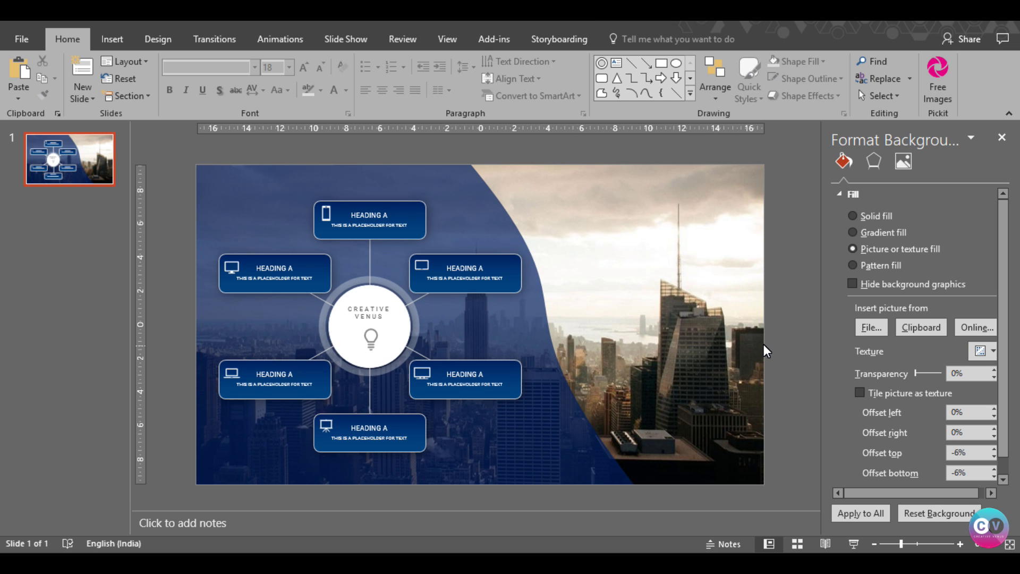
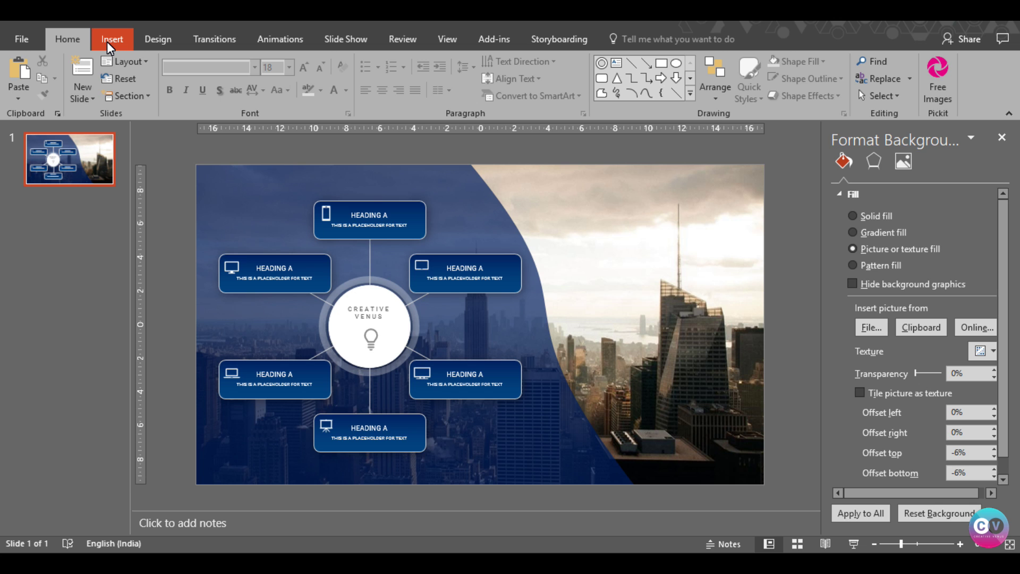
Draw a blue rectangle covering the whole slide and send it to the back.
{"action": "left_click", "coordinate": [121, 30]}
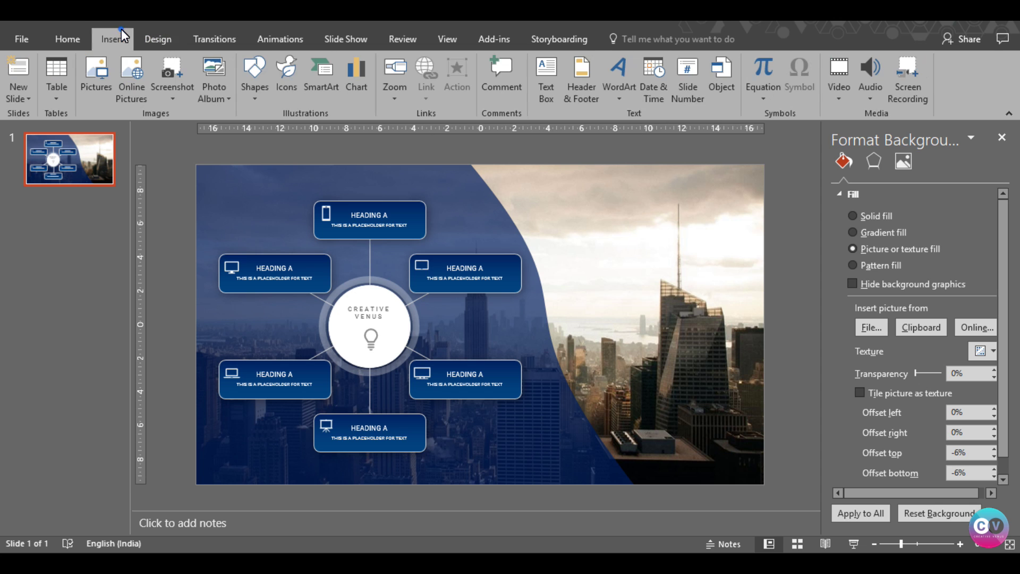
{"action": "left_click", "coordinate": [255, 91]}
{"action": "left_click", "coordinate": [313, 135]}
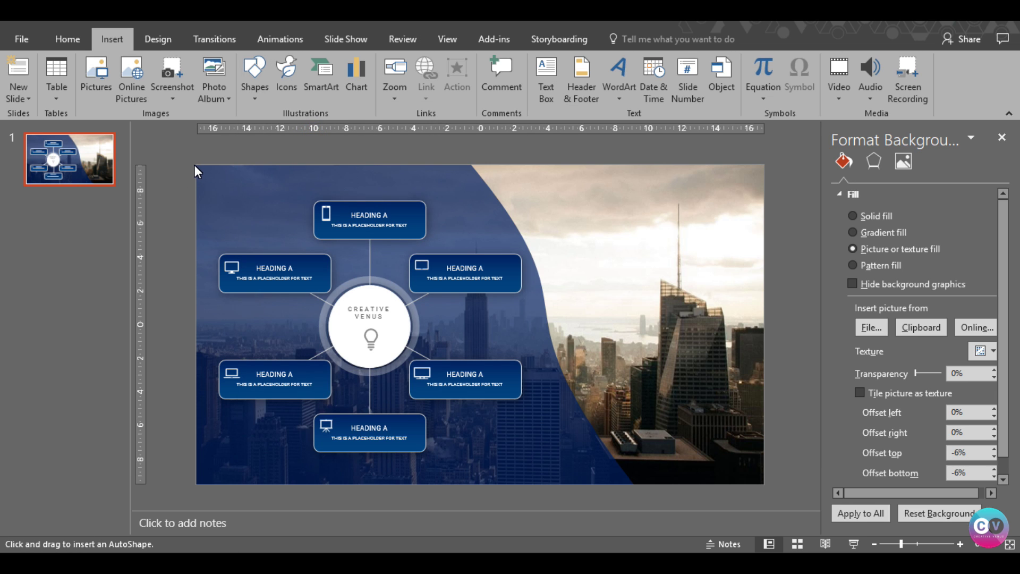
{"action": "left_click_drag", "start_coordinate": [195, 169], "coordinate": [754, 494]}
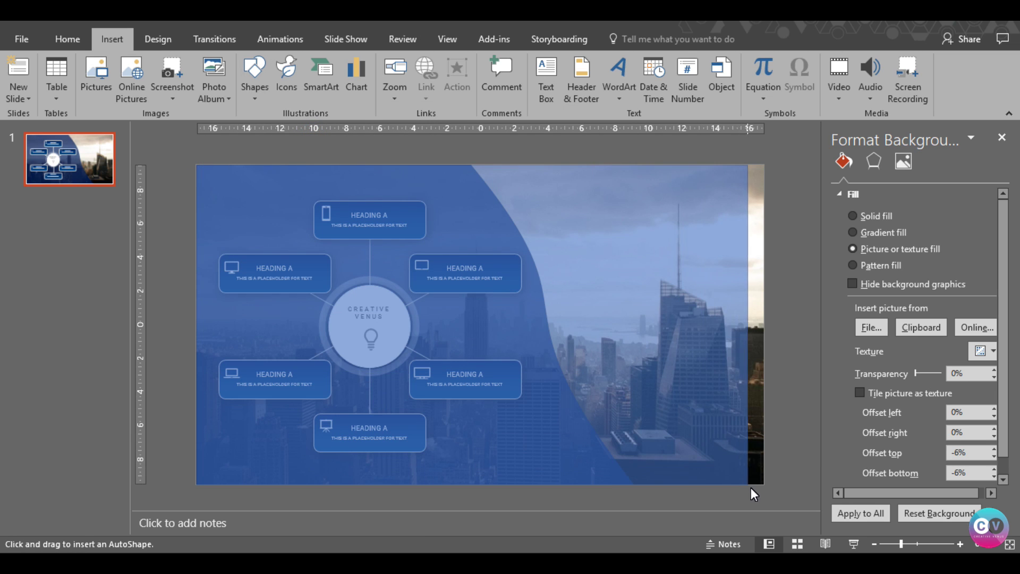
{"action": "left_click_drag", "start_coordinate": [754, 494], "coordinate": [764, 497]}
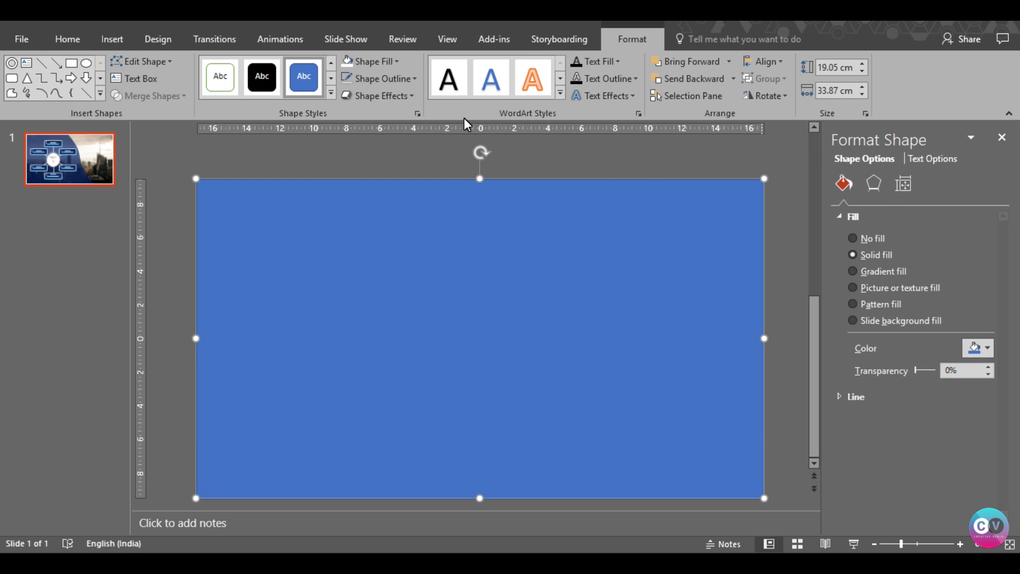
{"action": "right_click", "coordinate": [423, 235]}
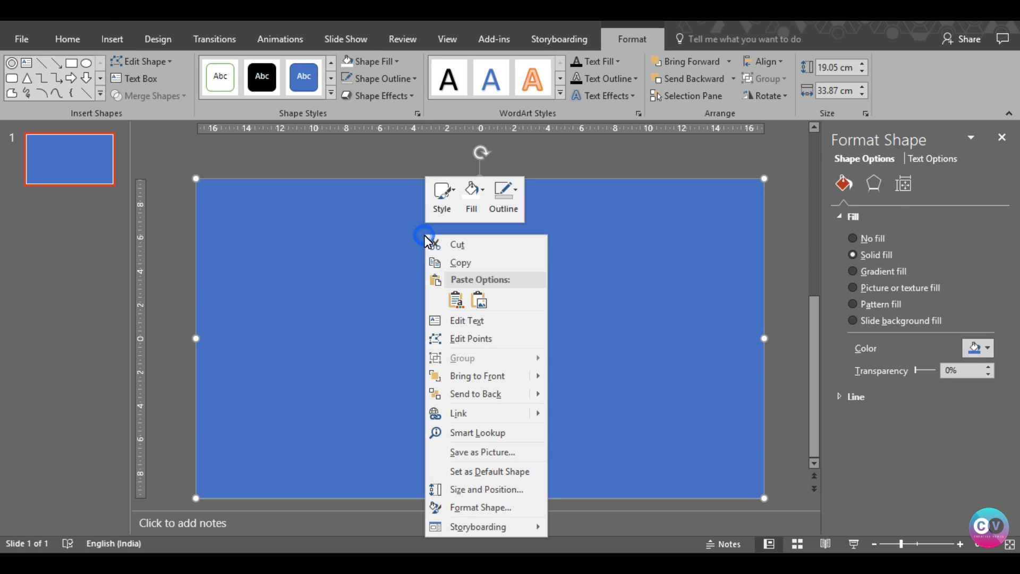
{"action": "left_click", "coordinate": [478, 393]}
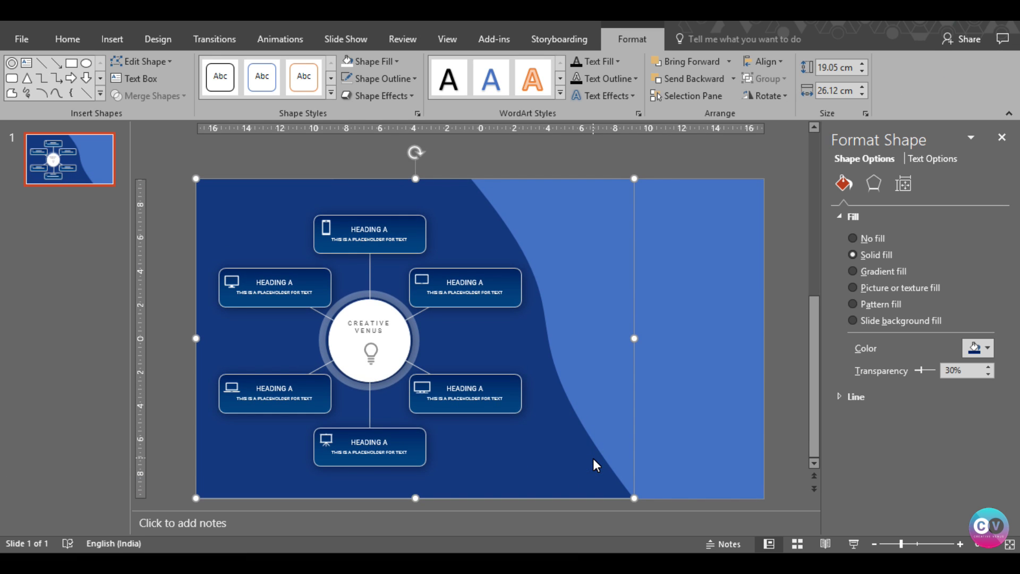
Paste a copy of the navy curved shape and select it together with the blue rectangle.
{"action": "key", "text": "ctrl+v"}
{"action": "key", "text": "Escape"}
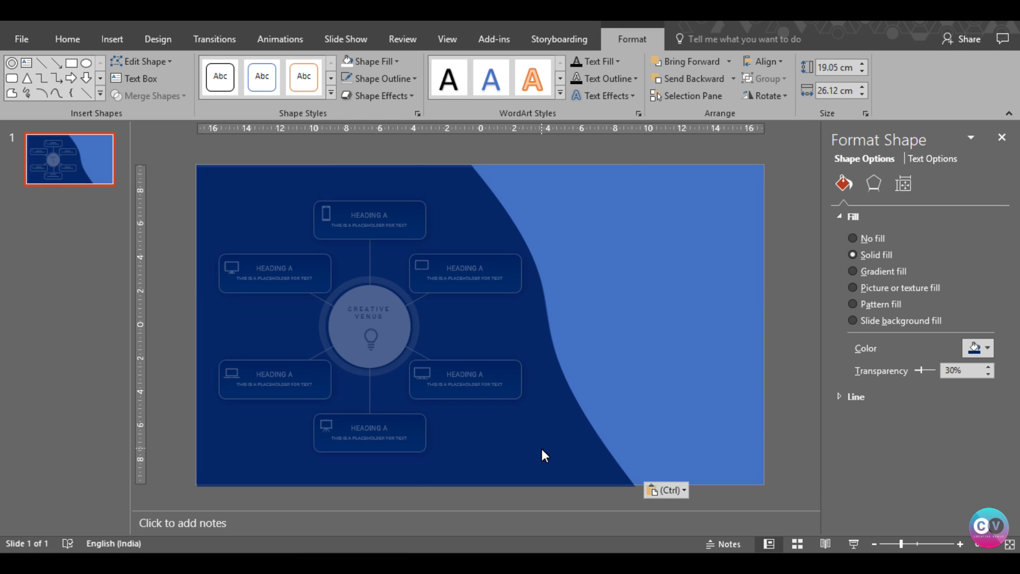
{"action": "left_click", "coordinate": [541, 449]}
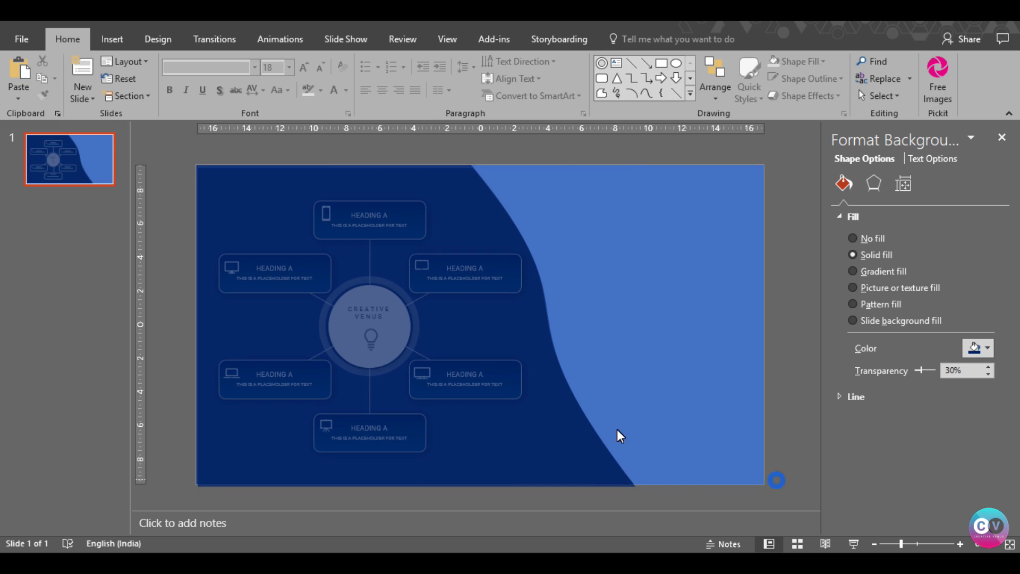
{"action": "left_click", "coordinate": [538, 461]}
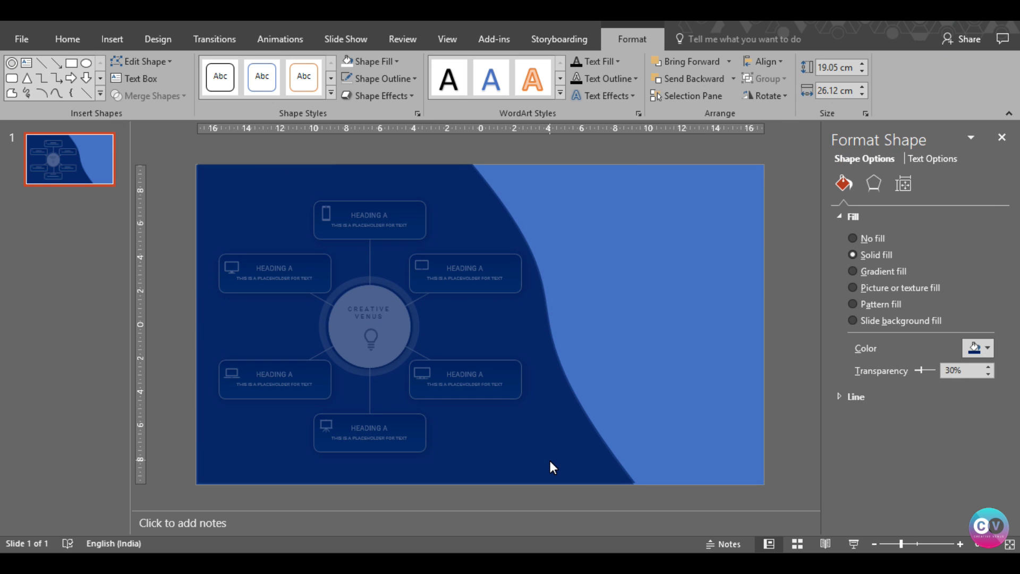
{"action": "left_click", "coordinate": [550, 461]}
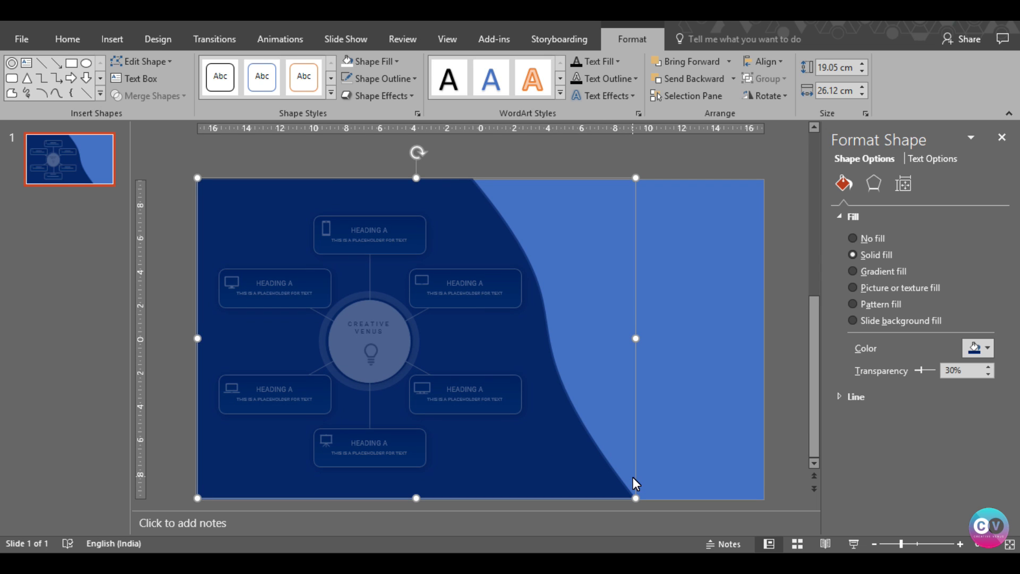
{"action": "scroll", "coordinate": [633, 477], "scroll_direction": "up", "scroll_amount": 2}
{"action": "scroll", "coordinate": [633, 477], "scroll_direction": "down", "scroll_amount": 1}
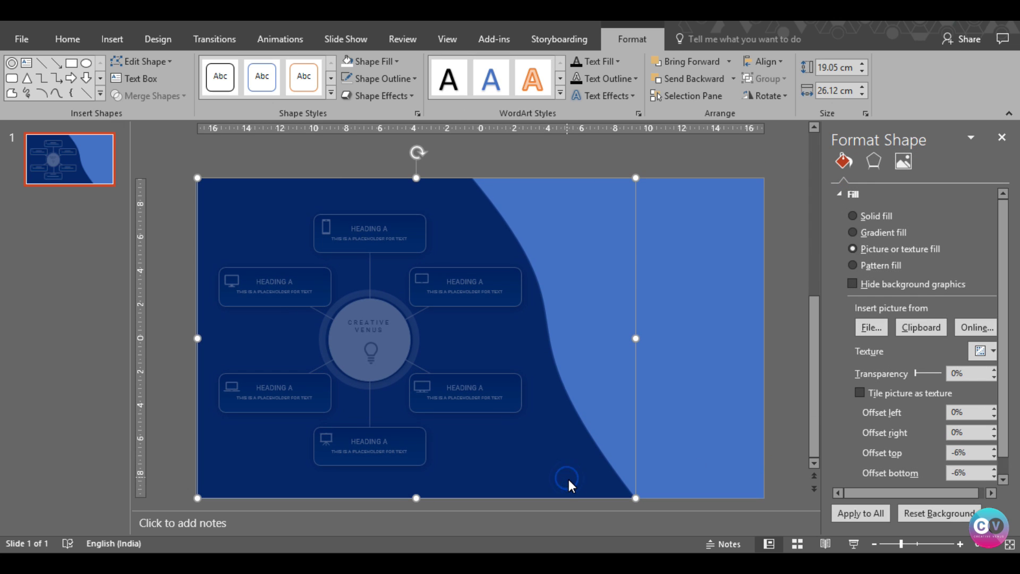
{"action": "left_click", "coordinate": [568, 479]}
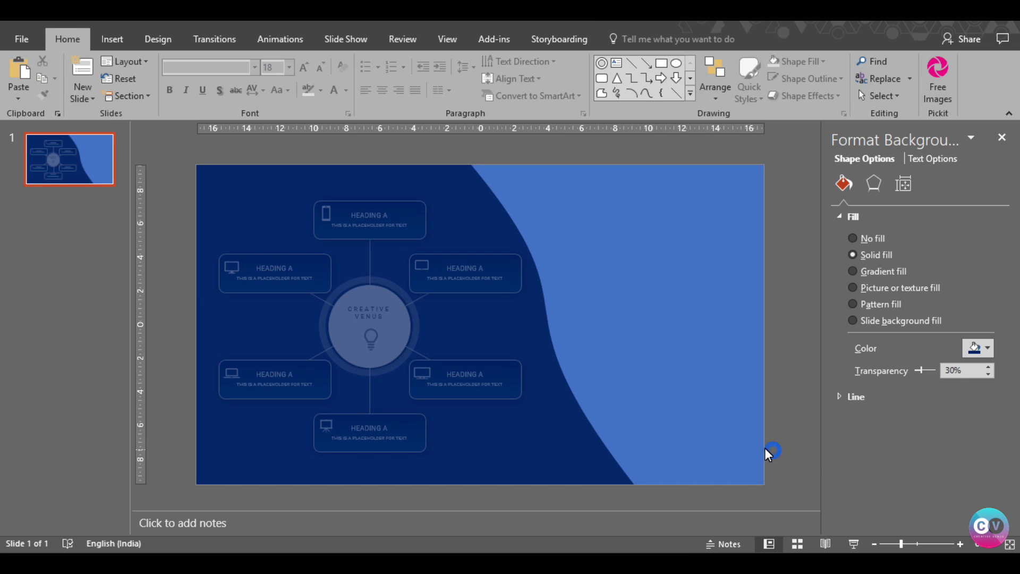
Subtract the curved shape from the rectangle, leaving a white panel at 39% transparency.
{"action": "left_click", "coordinate": [557, 470], "text": "shift"}
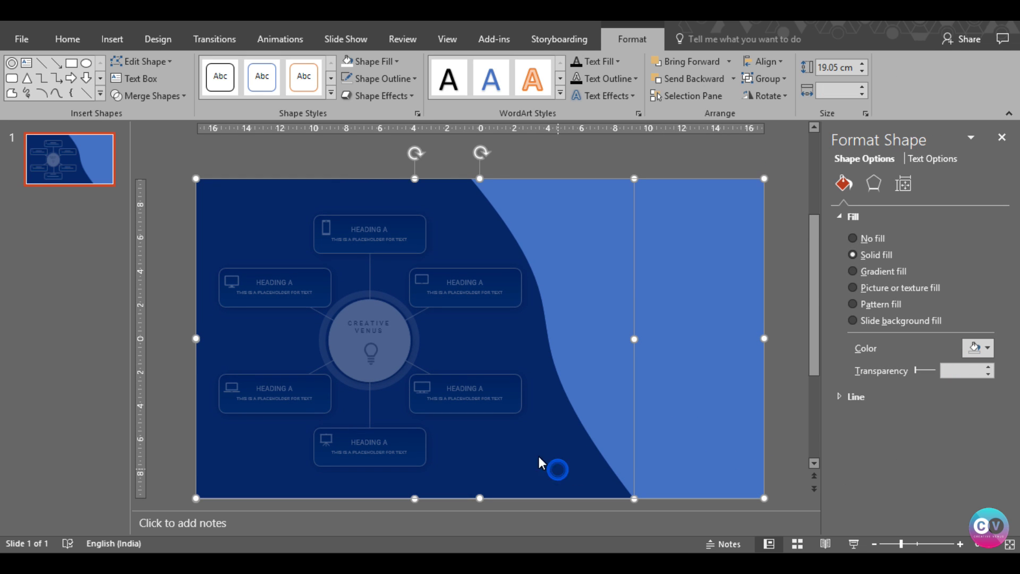
{"action": "left_click", "coordinate": [154, 96]}
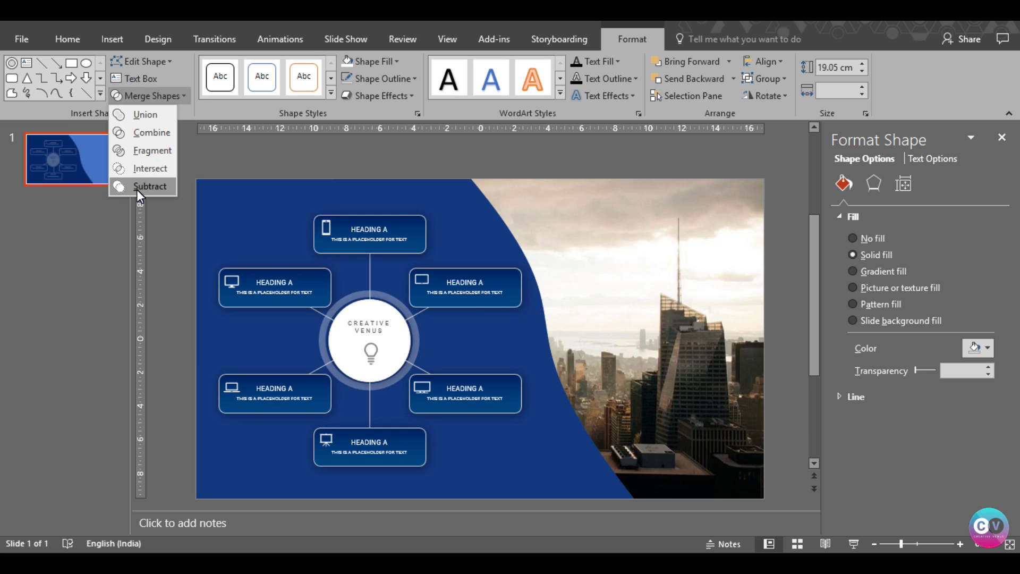
{"action": "left_click", "coordinate": [137, 187]}
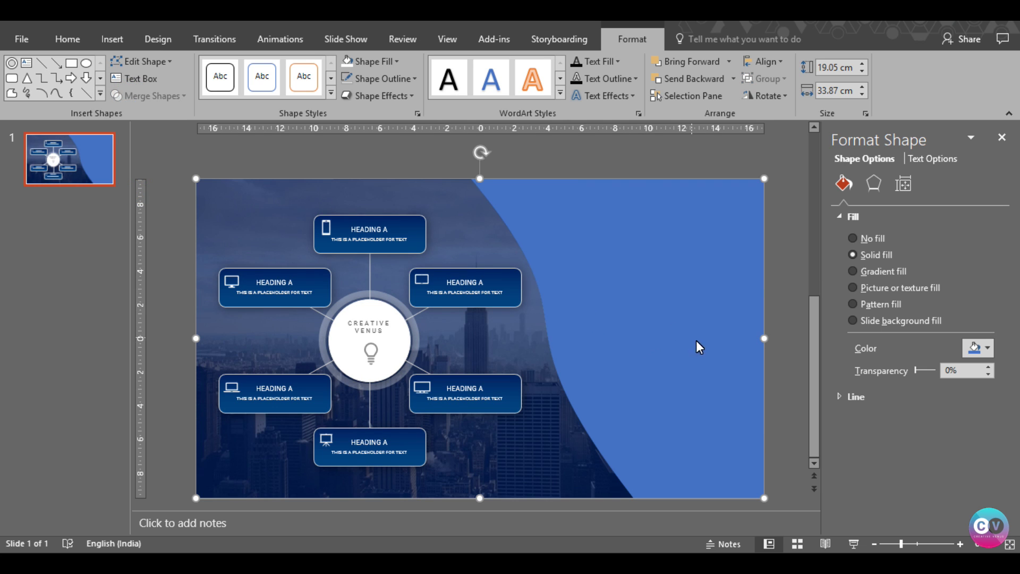
{"action": "left_click", "coordinate": [975, 353]}
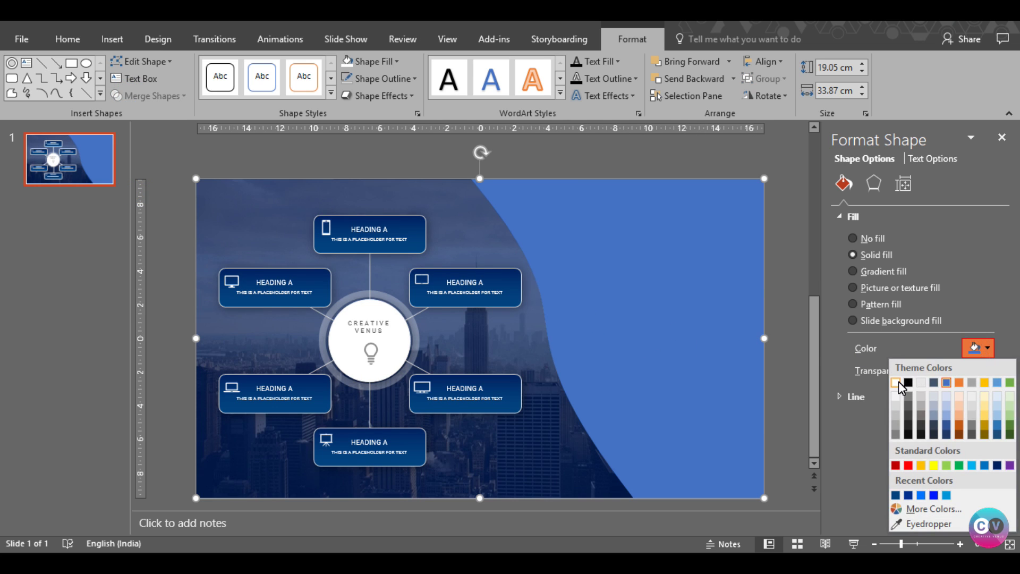
{"action": "left_click", "coordinate": [902, 381]}
{"action": "left_click_drag", "start_coordinate": [917, 371], "coordinate": [926, 371]}
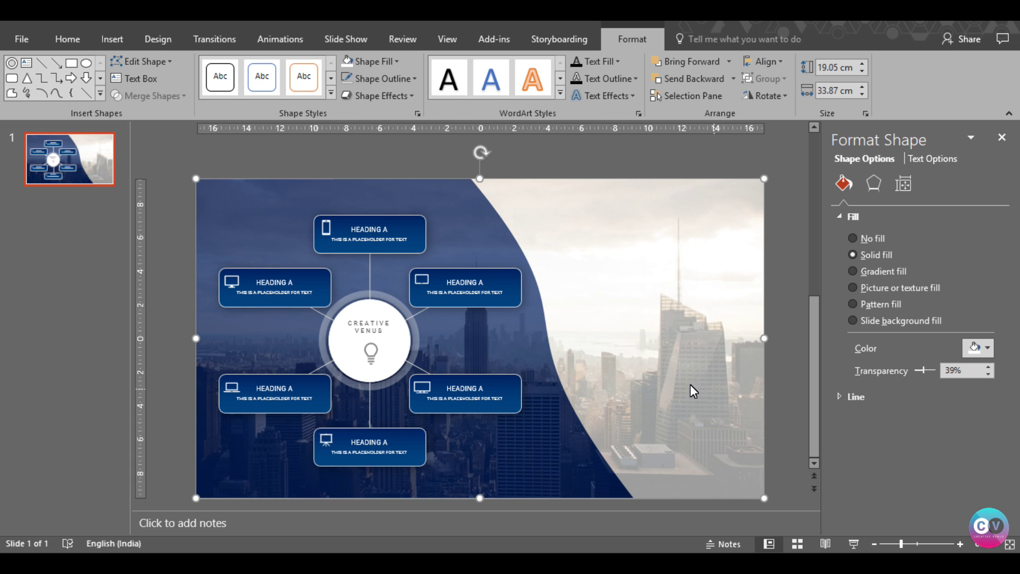
{"action": "left_click", "coordinate": [783, 368]}
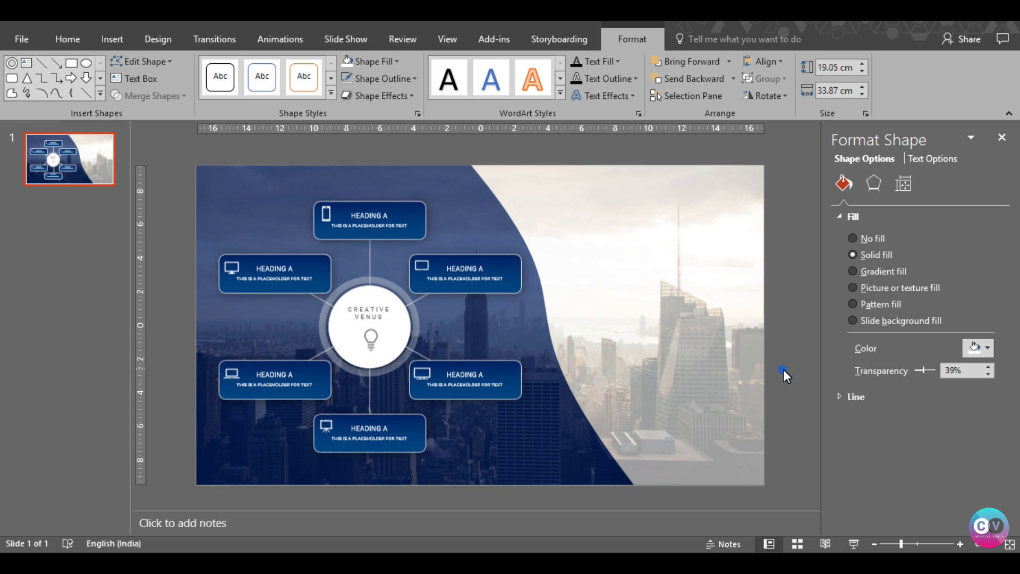
Recolour the left curved overlay light blue at 24% transparency.
{"action": "left_click", "coordinate": [564, 439]}
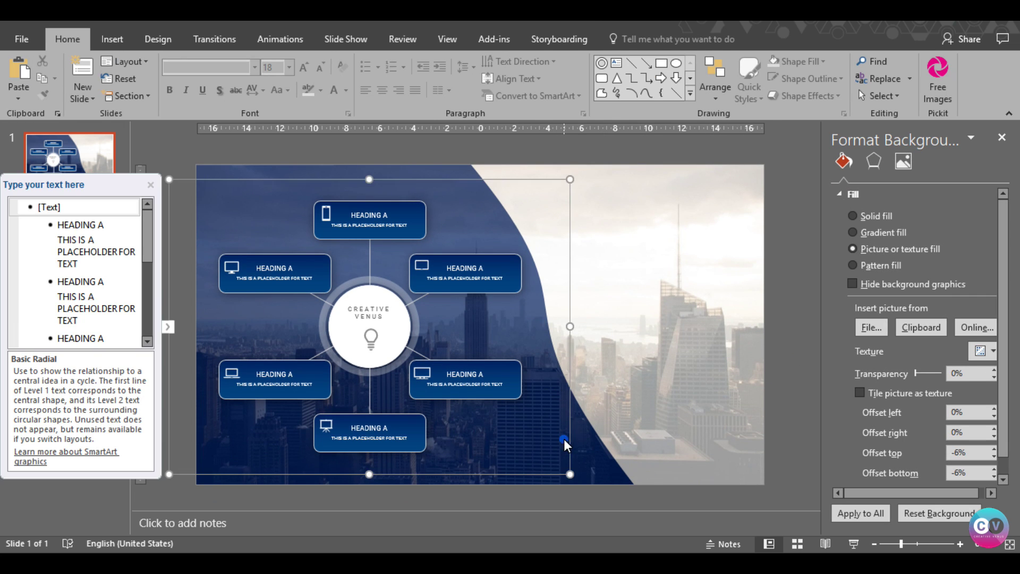
{"action": "left_click_drag", "start_coordinate": [924, 376], "coordinate": [921, 371]}
{"action": "left_click", "coordinate": [982, 350]}
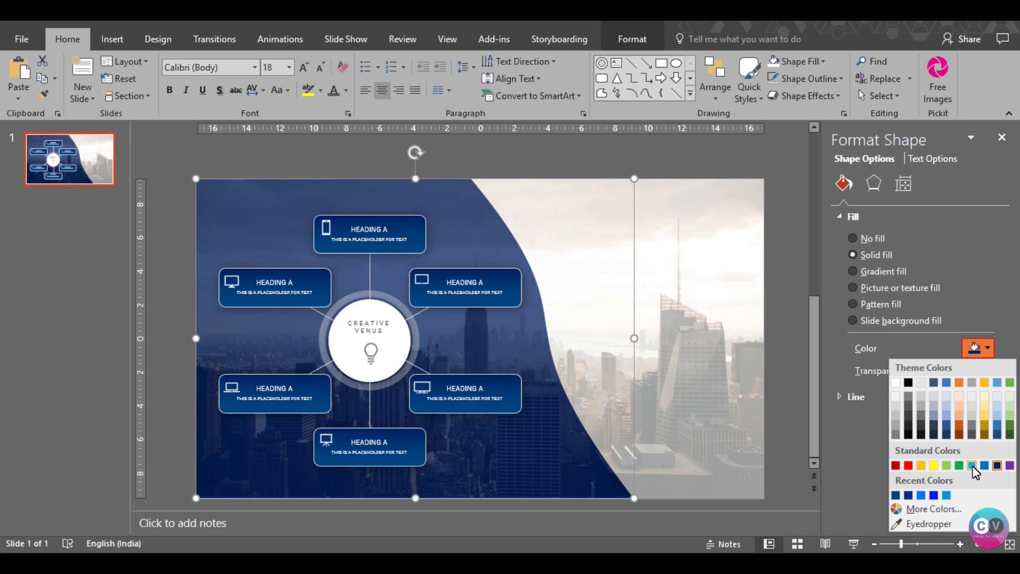
{"action": "left_click", "coordinate": [946, 495]}
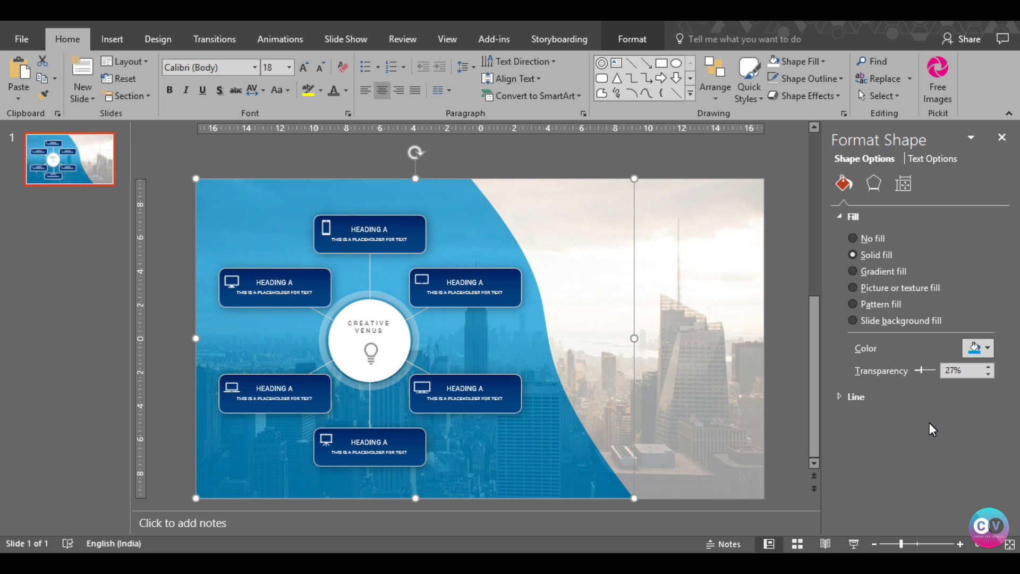
{"action": "left_click_drag", "start_coordinate": [922, 372], "coordinate": [920, 371]}
{"action": "left_click", "coordinate": [777, 394]}
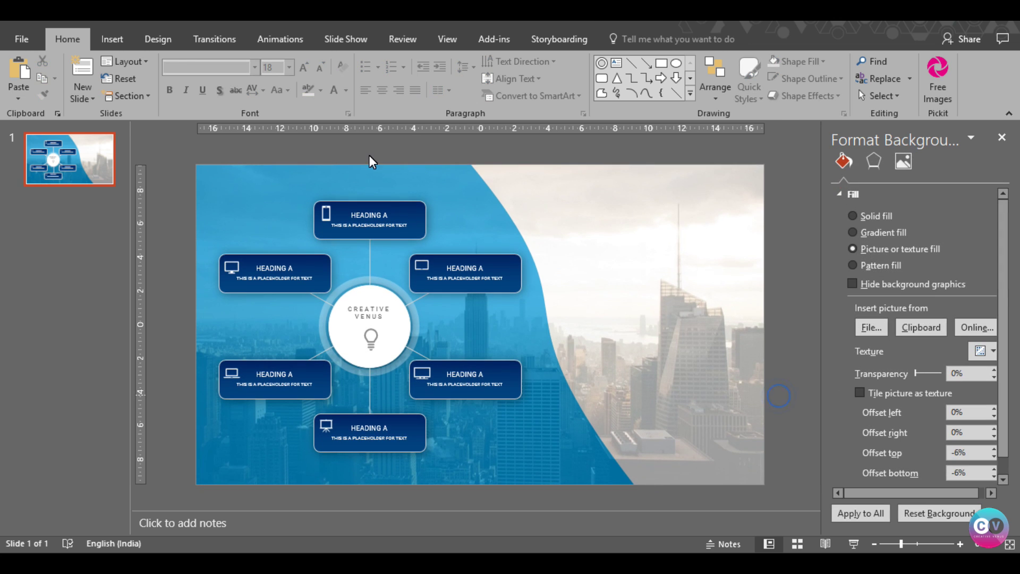
{"action": "left_click", "coordinate": [130, 39]}
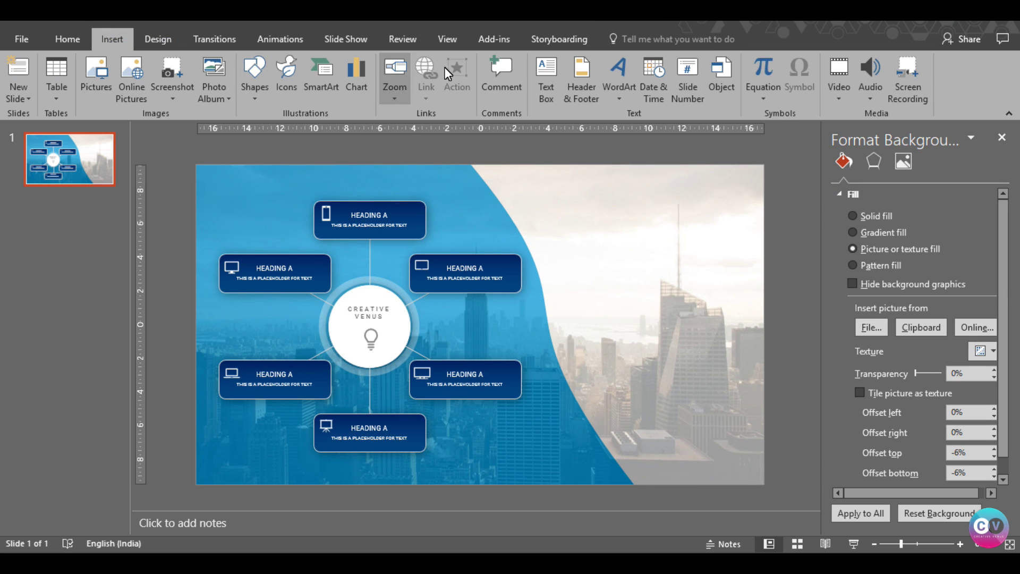
Add a 'CREATIVE VENUS' title text box at the upper right in Roboto Medium.
{"action": "left_click", "coordinate": [546, 80]}
{"action": "left_click_drag", "start_coordinate": [562, 195], "coordinate": [737, 303]}
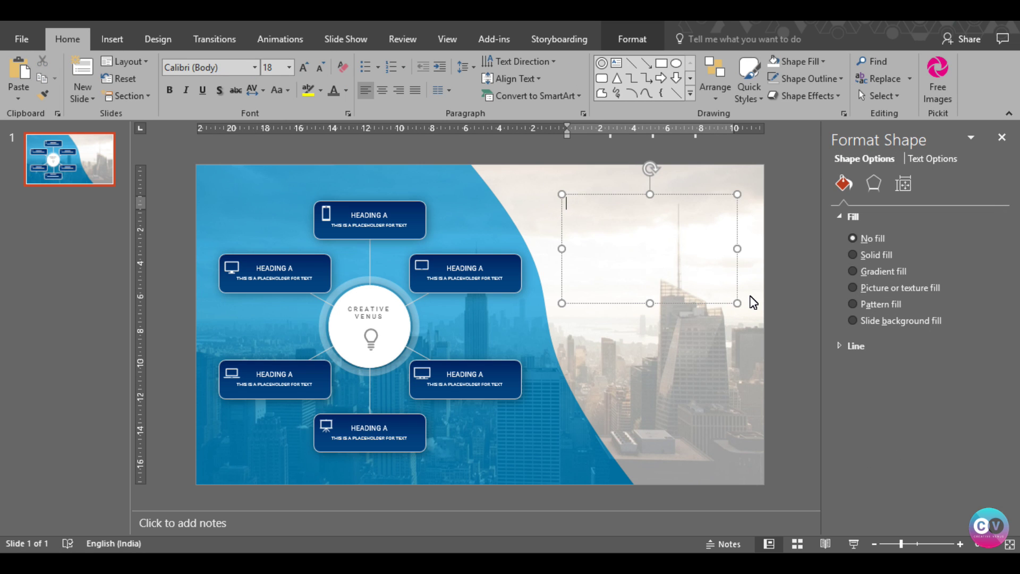
{"action": "type", "text": "c"}
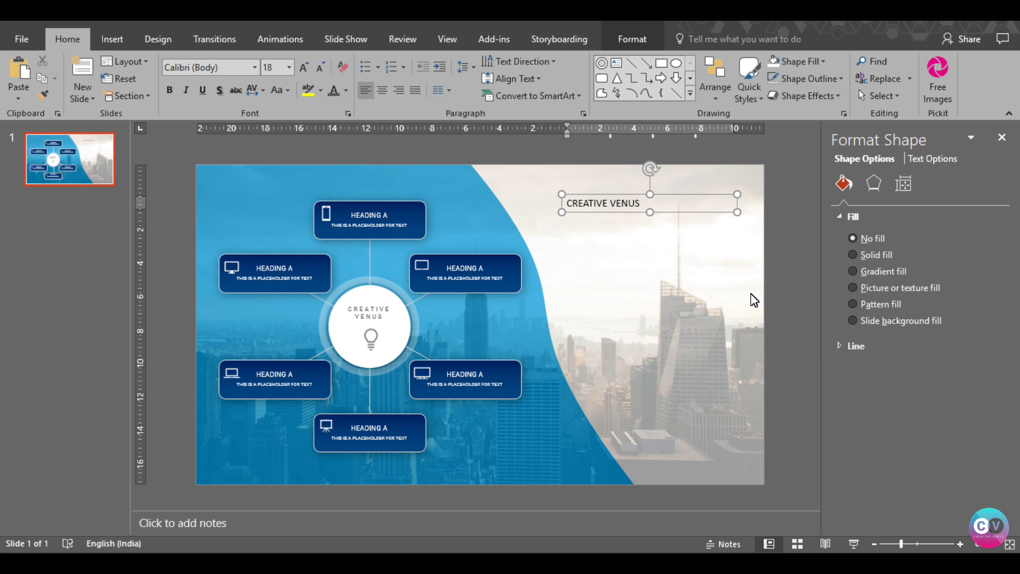
{"action": "key", "text": "ctrl+a"}
{"action": "left_click", "coordinate": [255, 69]}
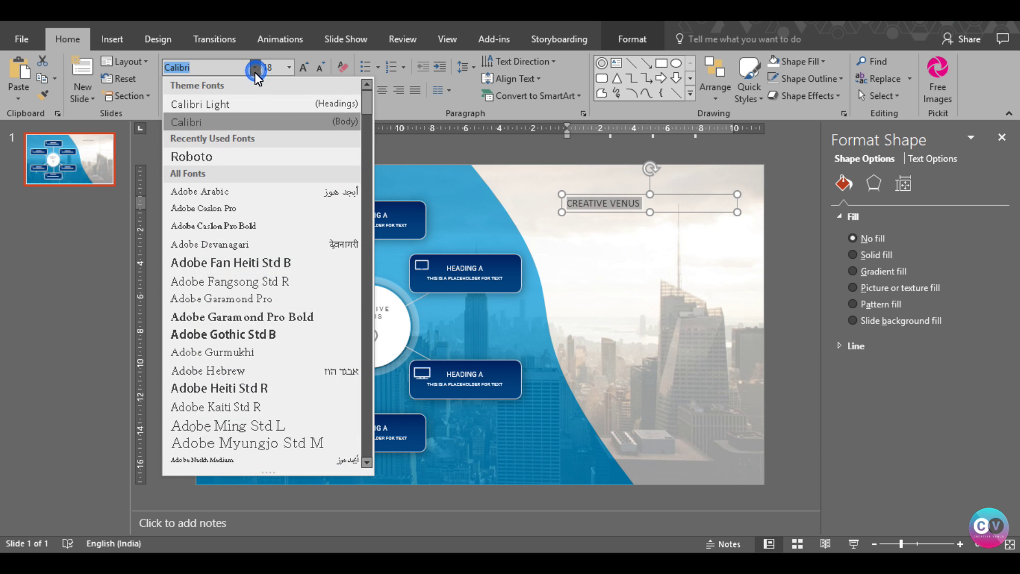
{"action": "mouse_move", "coordinate": [367, 104]}
{"action": "left_mouse_down"}
{"action": "mouse_move", "coordinate": [355, 312]}
{"action": "mouse_move", "coordinate": [349, 199]}
{"action": "left_mouse_up"}
{"action": "scroll", "coordinate": [346, 180], "scroll_direction": "up", "scroll_amount": 3}
{"action": "scroll", "coordinate": [342, 167], "scroll_direction": "up", "scroll_amount": 15}
{"action": "scroll", "coordinate": [345, 186], "scroll_direction": "down", "scroll_amount": 6}
{"action": "left_click_drag", "start_coordinate": [349, 201], "coordinate": [351, 390]}
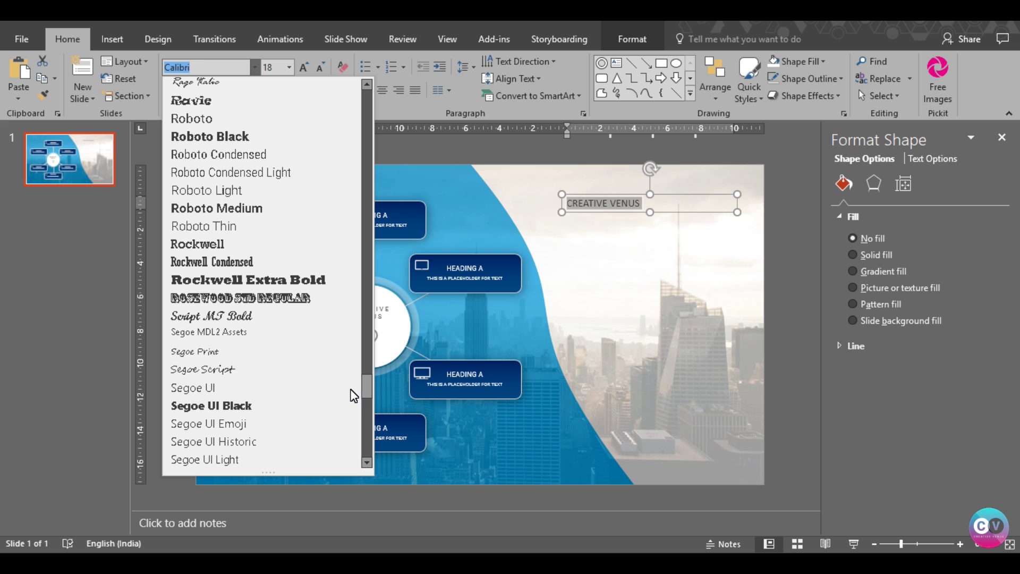
{"action": "left_click", "coordinate": [228, 207]}
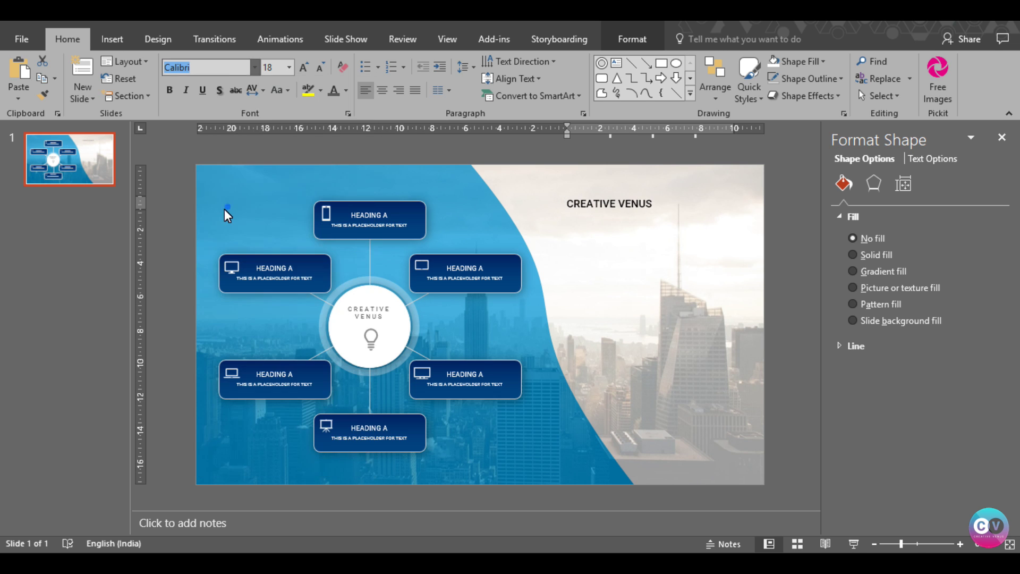
Give the title very loose spacing, 24 pt size and dark grey colour, then shift it lower.
{"action": "left_click", "coordinate": [261, 89]}
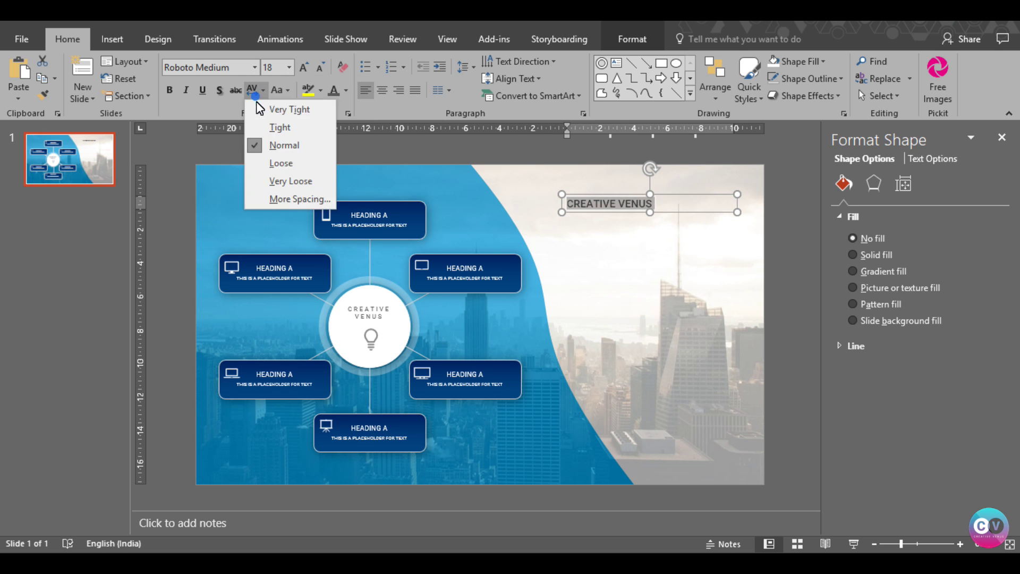
{"action": "left_click", "coordinate": [274, 183]}
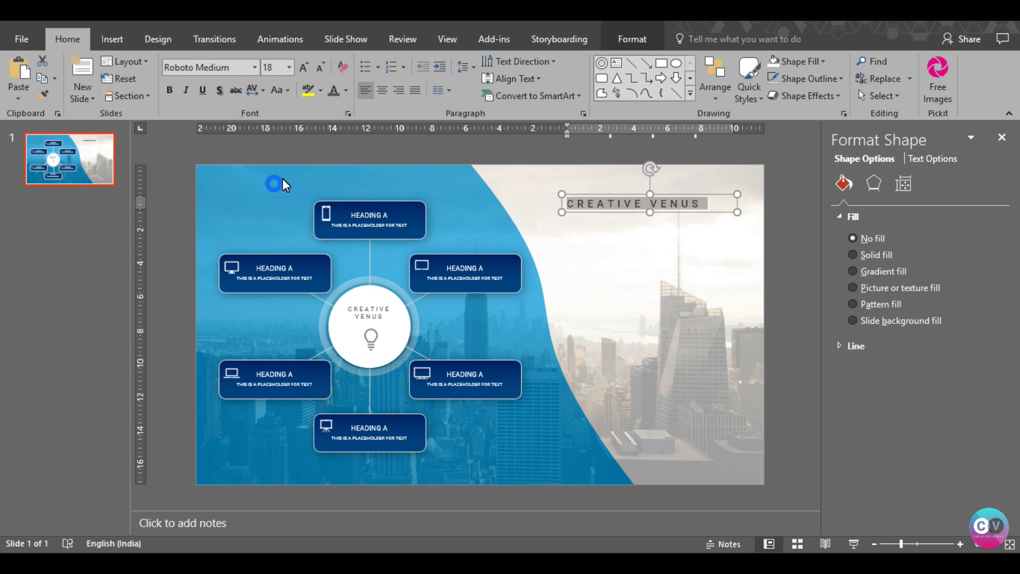
{"action": "left_click", "coordinate": [307, 66]}
{"action": "left_click", "coordinate": [308, 65]}
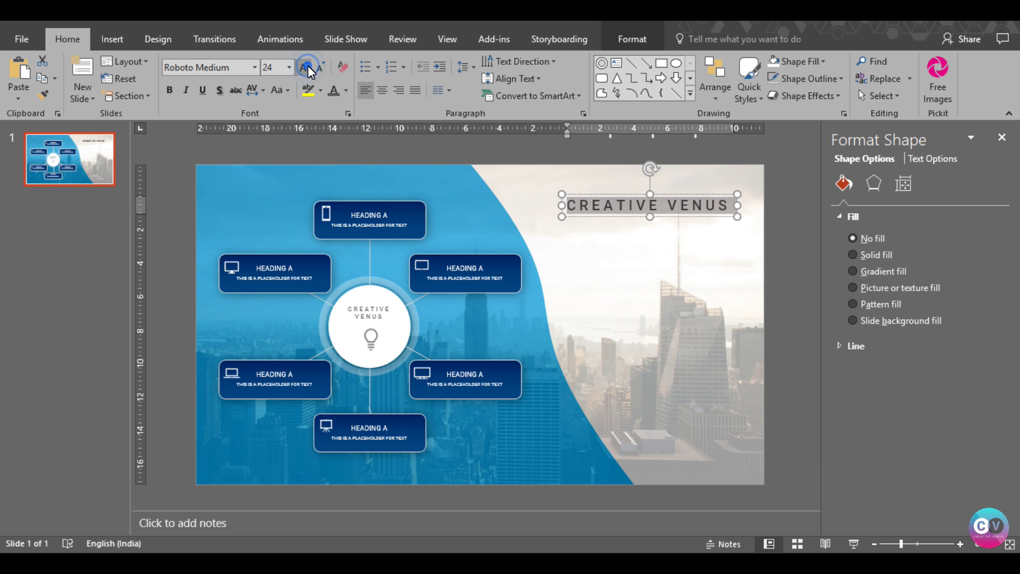
{"action": "left_click", "coordinate": [346, 92]}
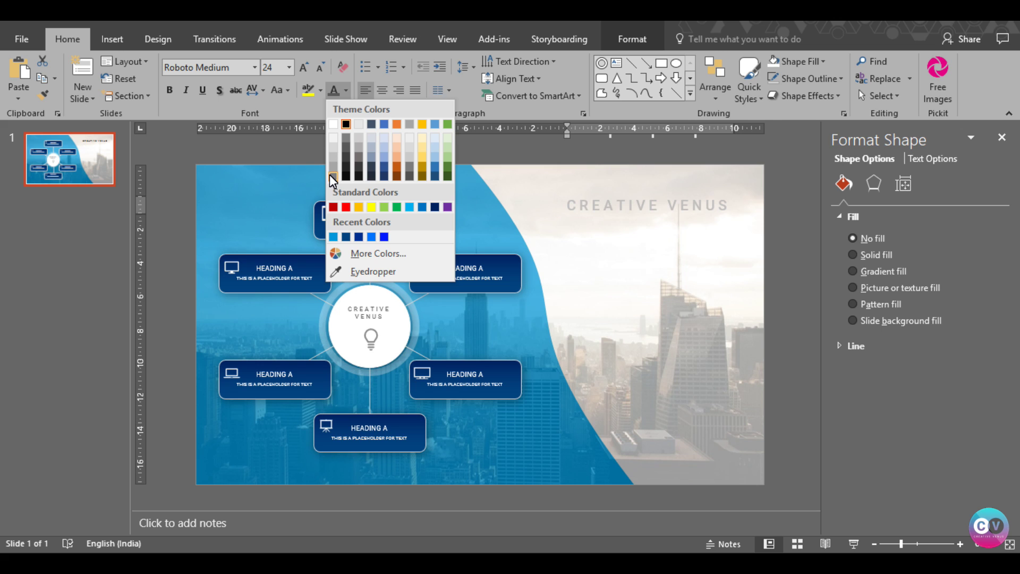
{"action": "left_click", "coordinate": [357, 170]}
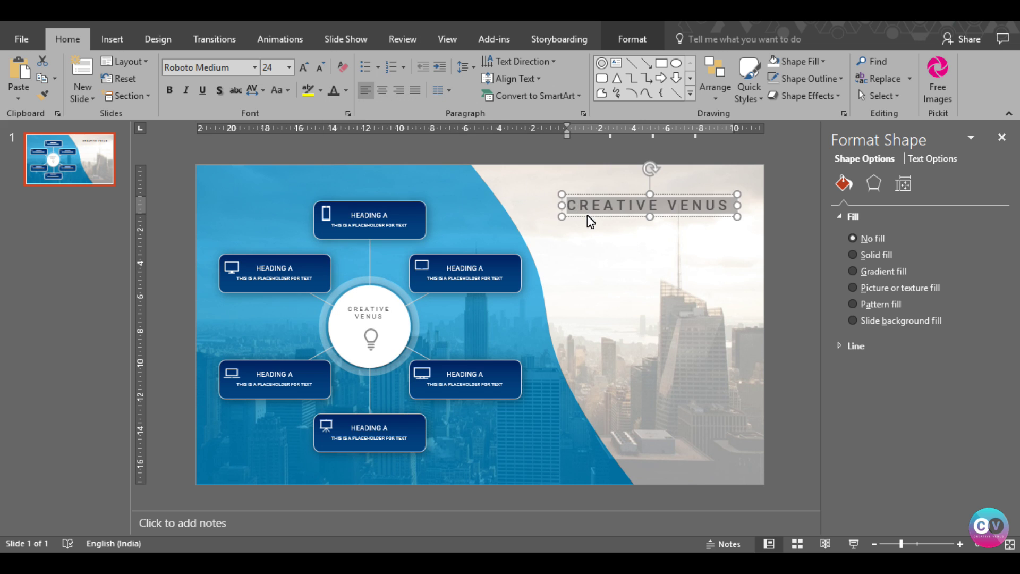
{"action": "left_click_drag", "start_coordinate": [588, 215], "coordinate": [581, 237]}
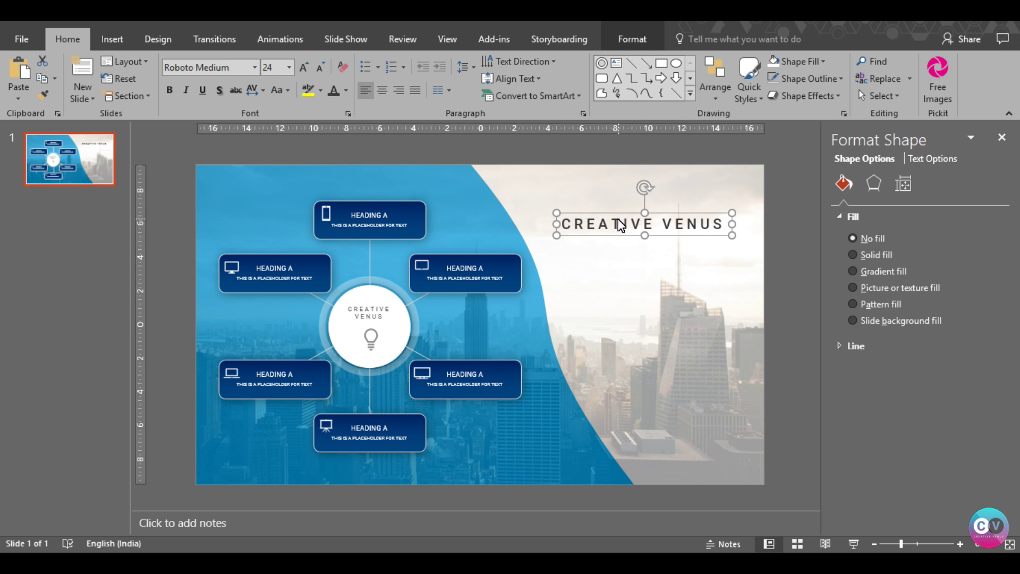
Duplicate the title below itself and retype it as 'BUSINESS PRESENTATION' in plain Roboto.
{"action": "key", "text": "ctrl+v"}
{"action": "left_click_drag", "start_coordinate": [627, 251], "coordinate": [622, 264]}
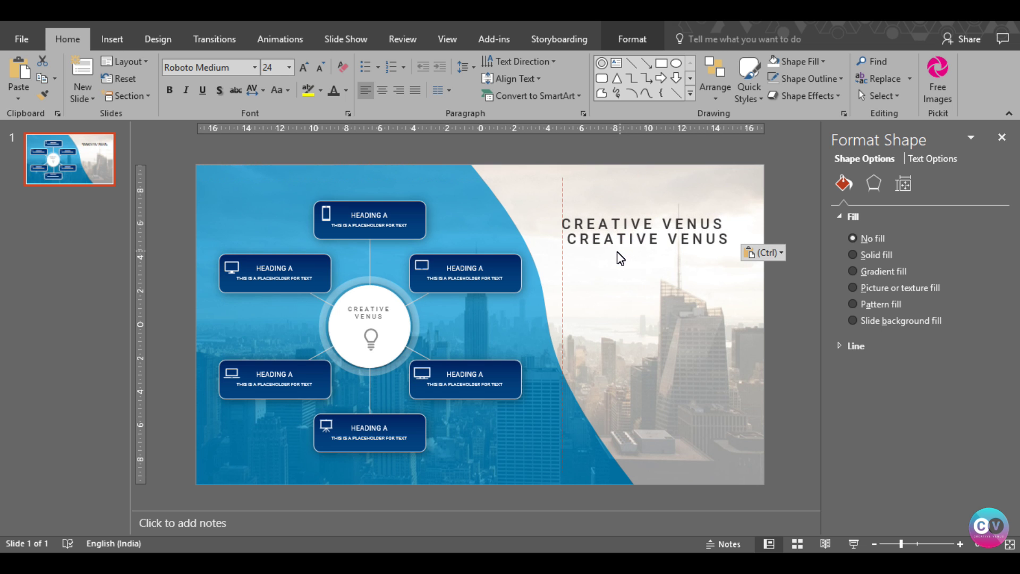
{"action": "triple_click", "coordinate": [611, 244]}
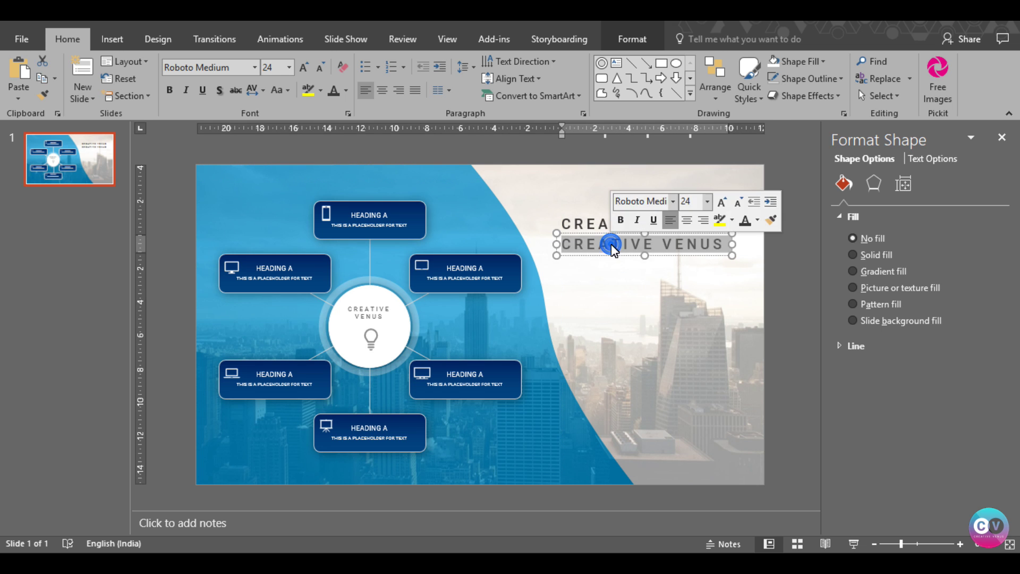
{"action": "left_click", "coordinate": [240, 71]}
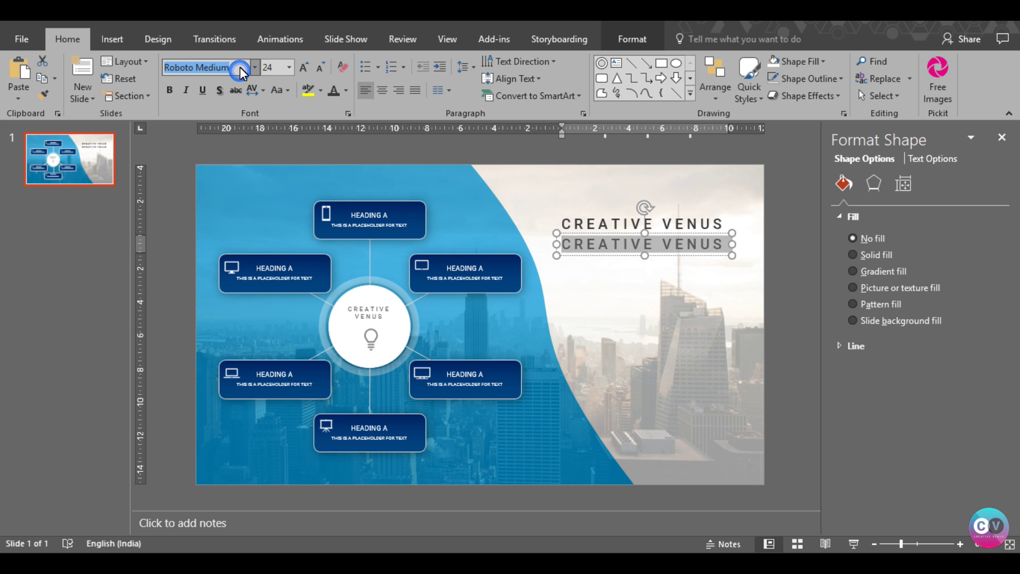
{"action": "key", "text": "shift+Right"}
{"action": "key", "text": "shift+Right"}
{"action": "key", "text": "shift+Right"}
{"action": "key", "text": "shift+Right"}
{"action": "key", "text": "shift+Right"}
{"action": "key", "text": "shift+Right"}
{"action": "key", "text": "BackSpace"}
{"action": "key", "text": "Return"}
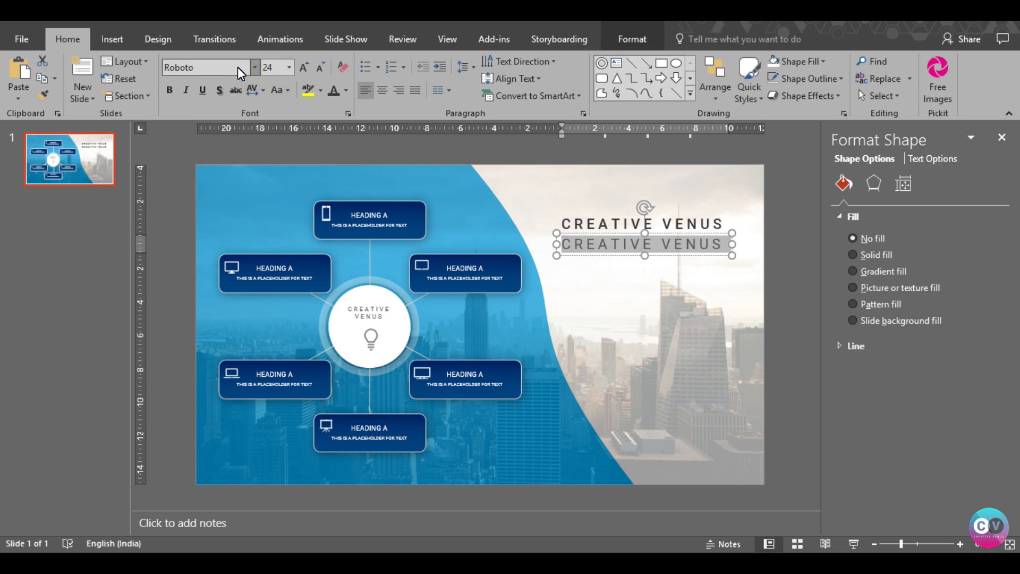
{"action": "type", "text": "BUSINESS PRESENTATION"}
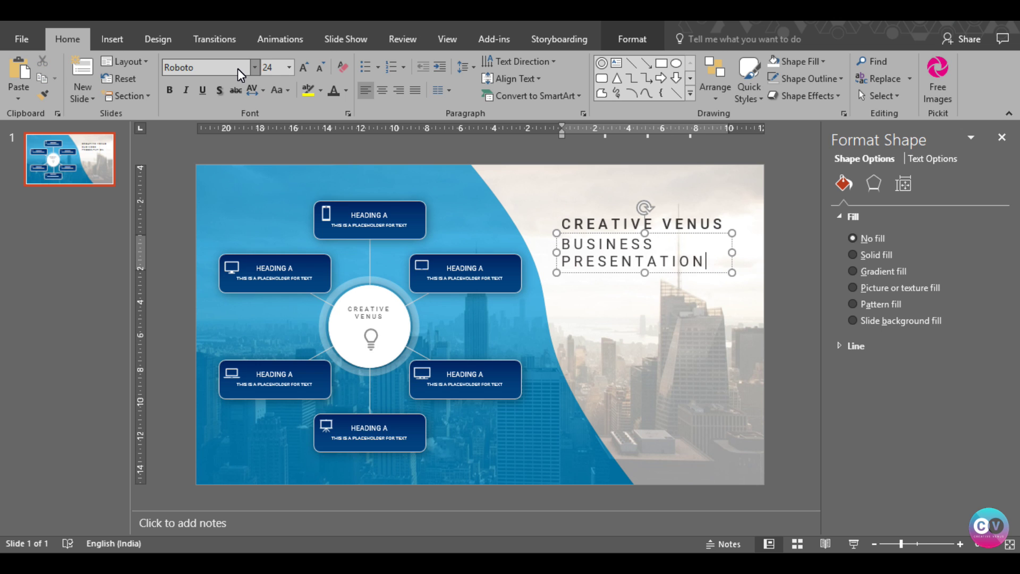
Make the subtitle 14 pt with Loose letter spacing and right alignment.
{"action": "key", "text": "ctrl+a"}
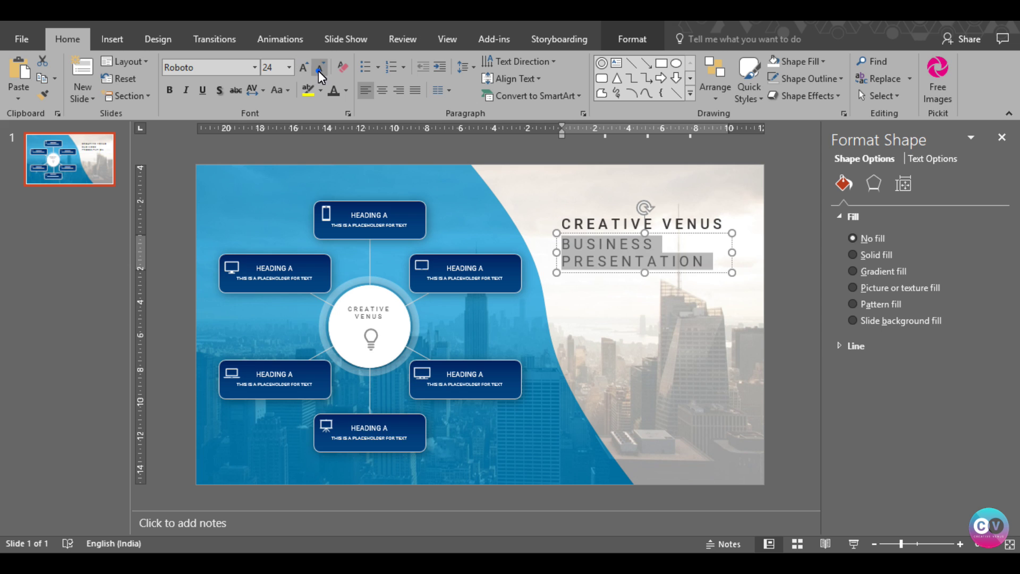
{"action": "left_click", "coordinate": [318, 71]}
{"action": "left_click", "coordinate": [318, 71]}
{"action": "left_click", "coordinate": [317, 71]}
{"action": "left_click", "coordinate": [318, 71]}
{"action": "left_click", "coordinate": [255, 88]}
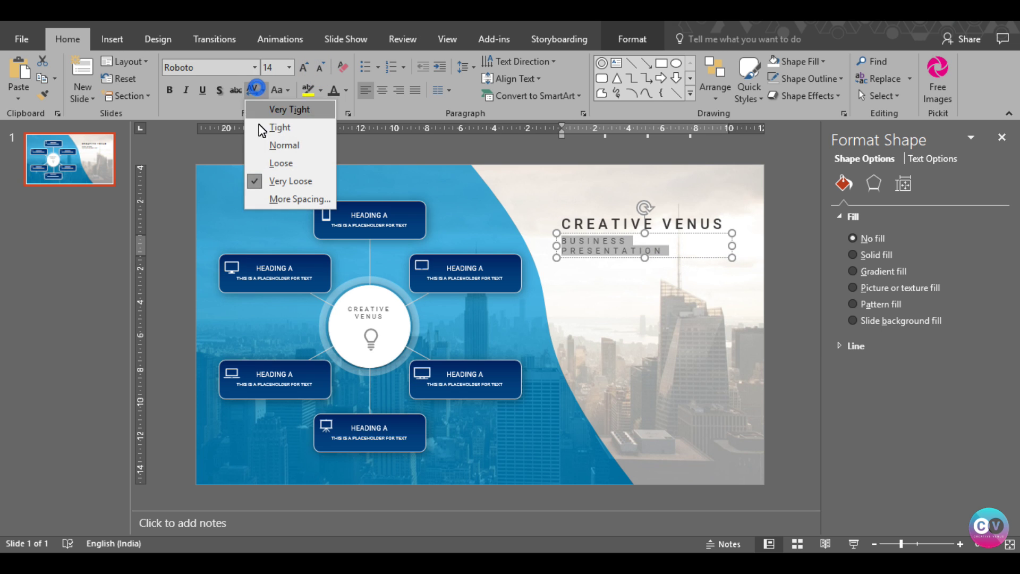
{"action": "left_click", "coordinate": [257, 162]}
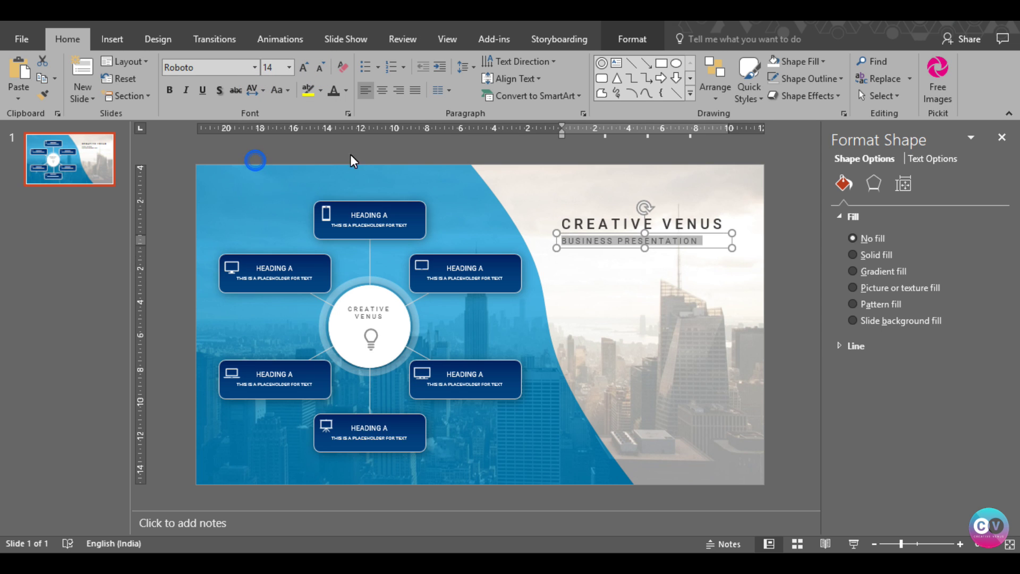
{"action": "left_click", "coordinate": [398, 90]}
{"action": "left_click", "coordinate": [699, 253]}
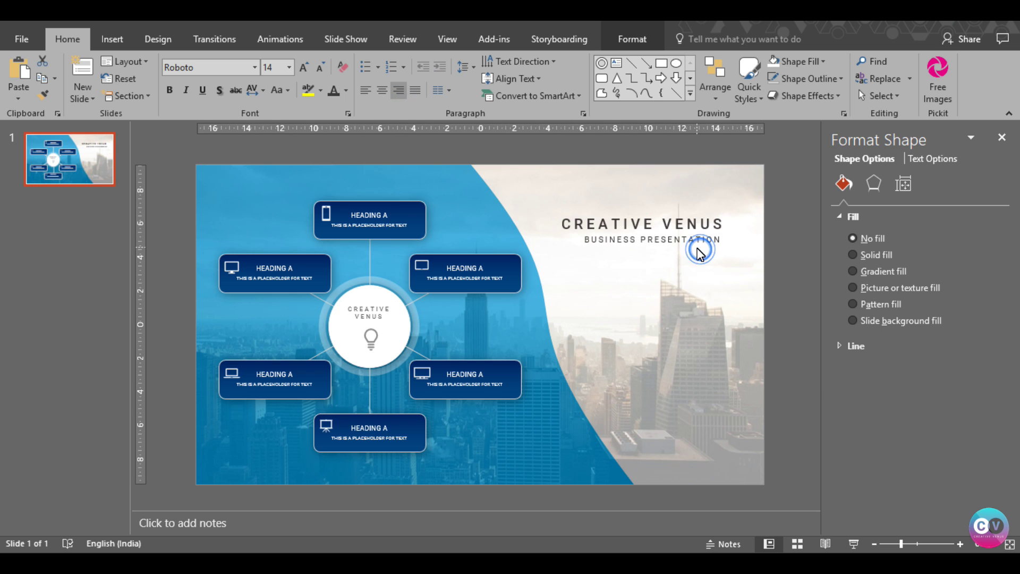
Right-align the title text and align both boxes on their right edges.
{"action": "left_click", "coordinate": [676, 215]}
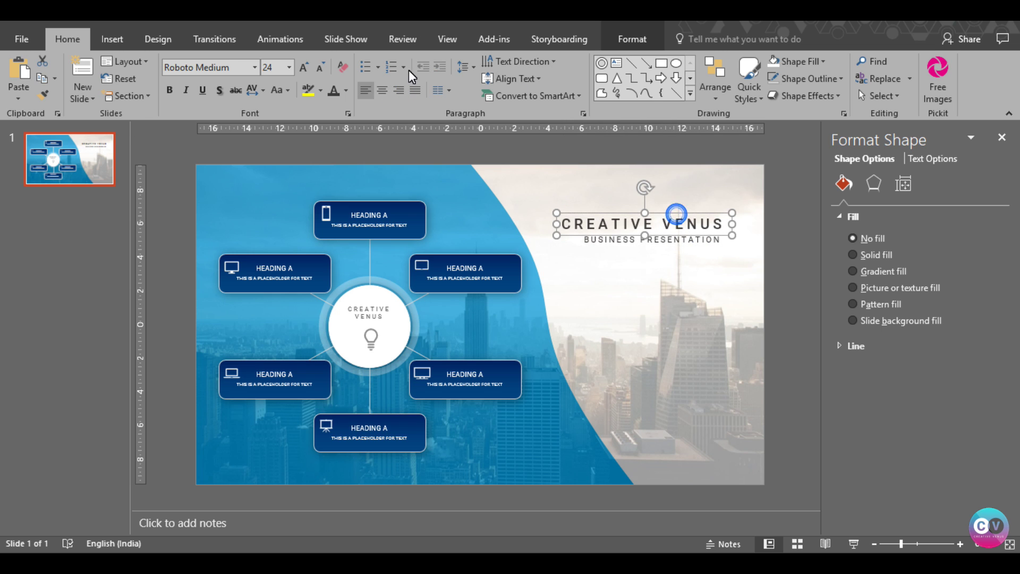
{"action": "left_click", "coordinate": [398, 90]}
{"action": "left_click", "coordinate": [689, 245], "text": "shift"}
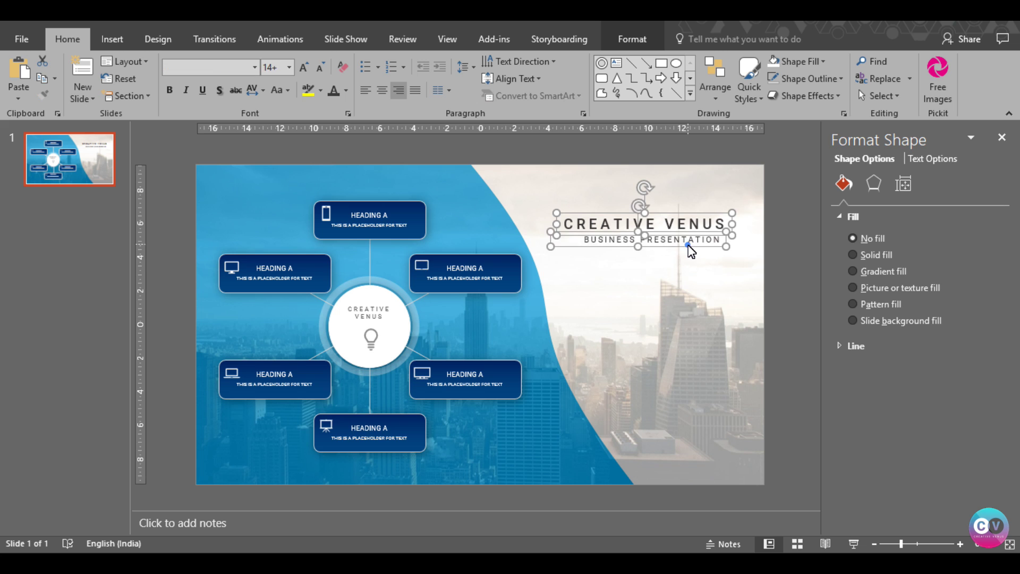
{"action": "left_click", "coordinate": [635, 35]}
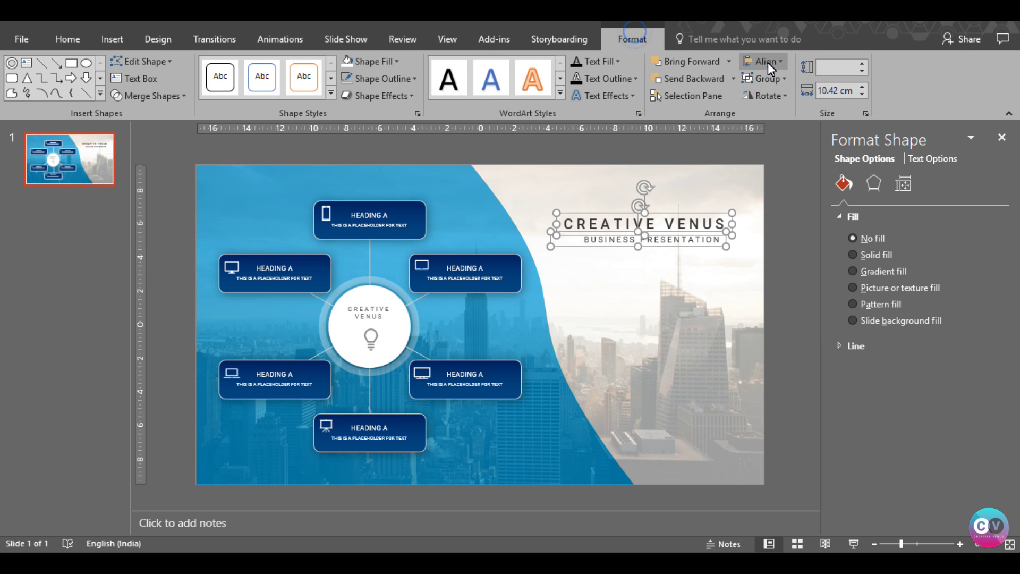
{"action": "left_click", "coordinate": [767, 62]}
{"action": "left_click", "coordinate": [795, 123]}
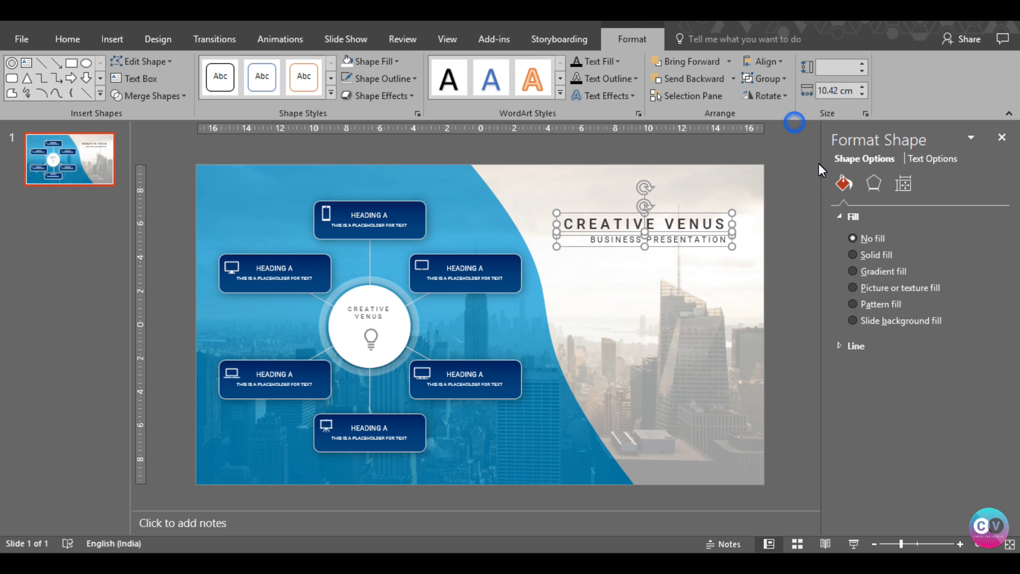
{"action": "key", "text": "Right"}
{"action": "key", "text": "Right"}
{"action": "key", "text": "Right"}
{"action": "key", "text": "Right"}
{"action": "key", "text": "Right"}
{"action": "key", "text": "Right"}
{"action": "key", "text": "Right"}
{"action": "key", "text": "Right"}
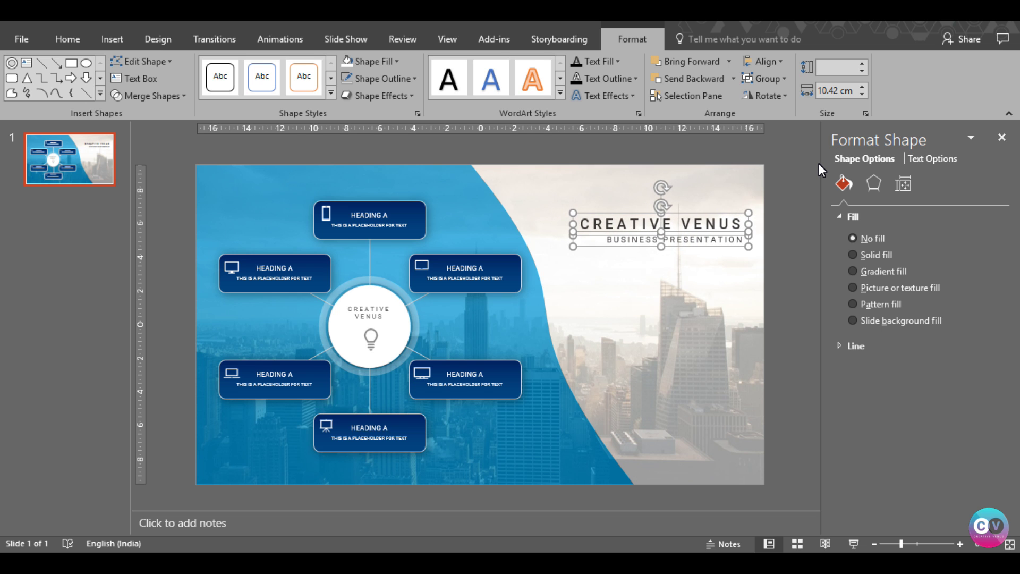
{"action": "left_click", "coordinate": [775, 255]}
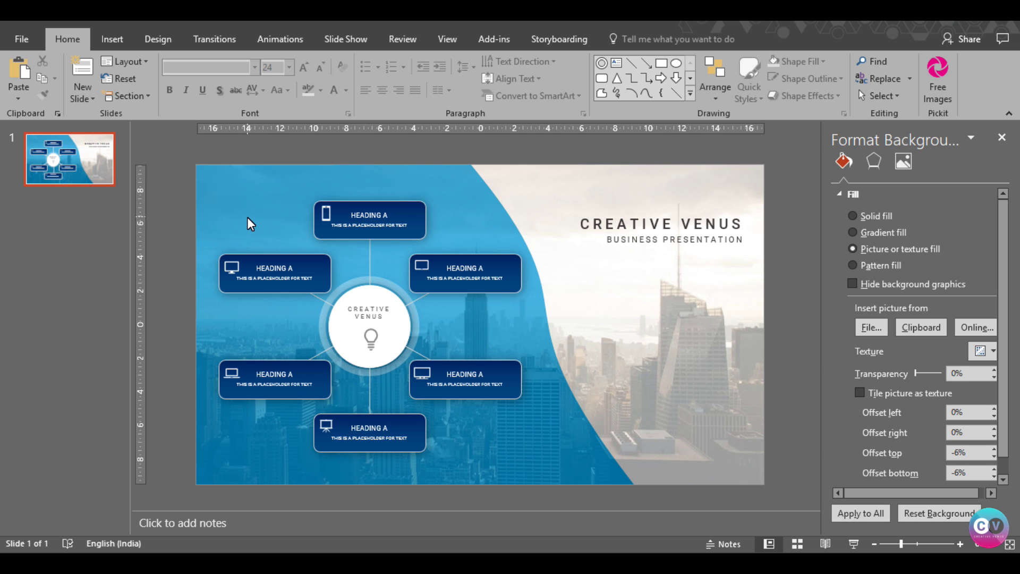
Enlarge the title to 36 pt on one line and reposition the subtitle beneath it.
{"action": "left_click", "coordinate": [665, 218]}
{"action": "left_click", "coordinate": [659, 222]}
{"action": "left_click", "coordinate": [59, 34]}
{"action": "left_click", "coordinate": [302, 64]}
{"action": "left_click", "coordinate": [302, 65]}
{"action": "left_click", "coordinate": [301, 64]}
{"action": "left_click_drag", "start_coordinate": [573, 240], "coordinate": [501, 229]}
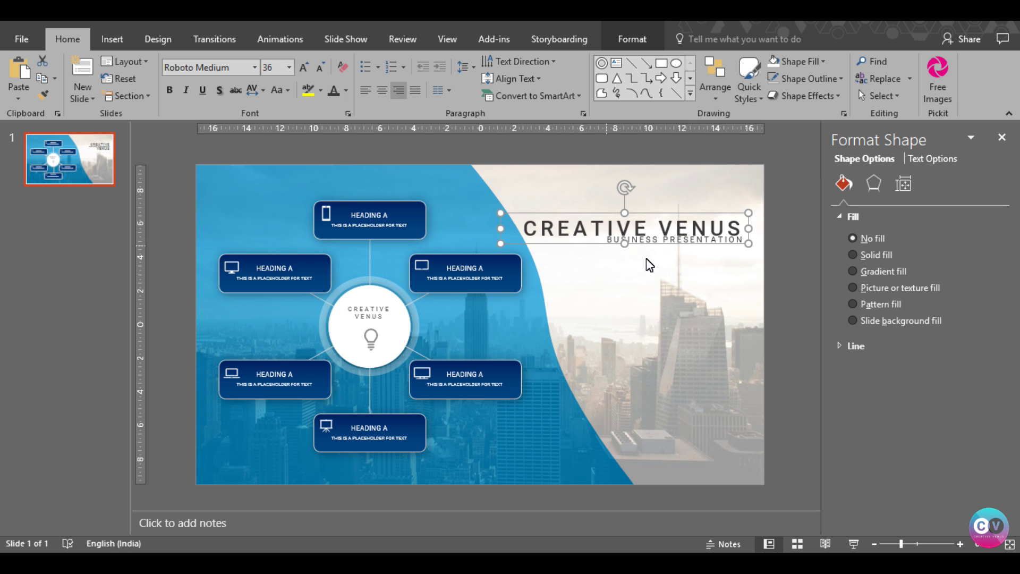
{"action": "left_click_drag", "start_coordinate": [666, 245], "coordinate": [675, 245]}
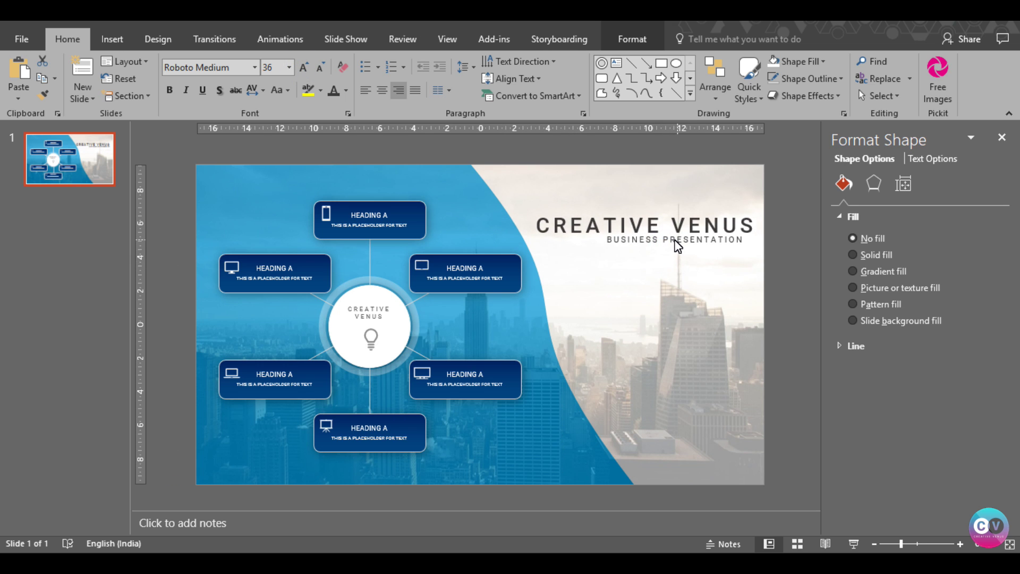
{"action": "left_click", "coordinate": [668, 252]}
{"action": "left_click", "coordinate": [671, 248]}
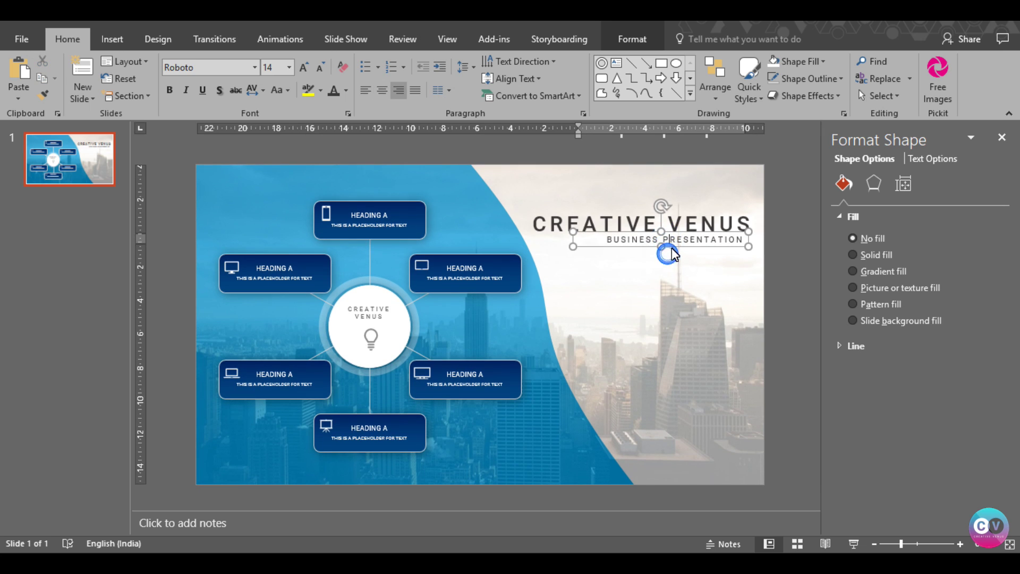
{"action": "left_click_drag", "start_coordinate": [673, 253], "coordinate": [677, 253]}
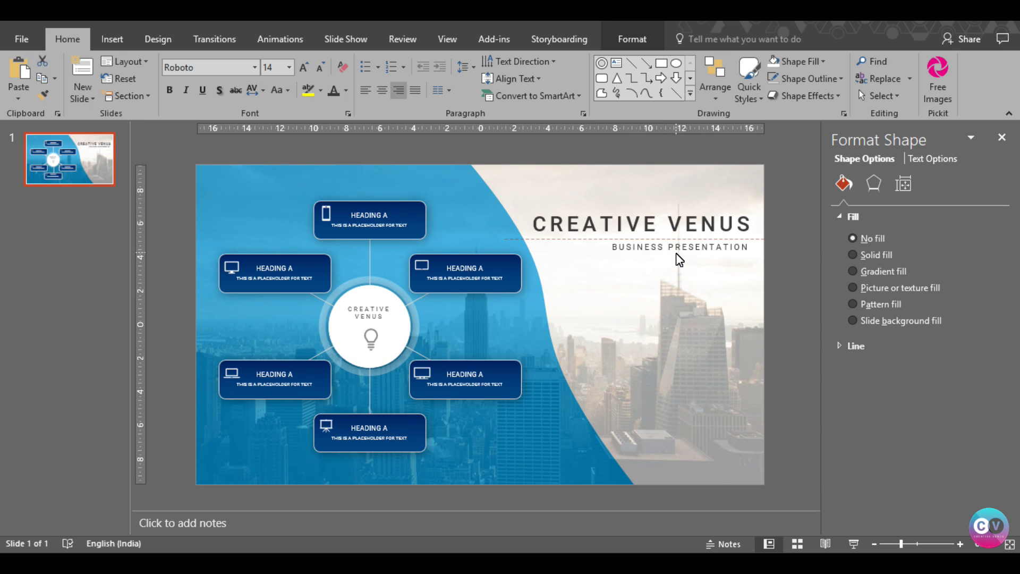
{"action": "key", "text": "Up"}
{"action": "key", "text": "Up"}
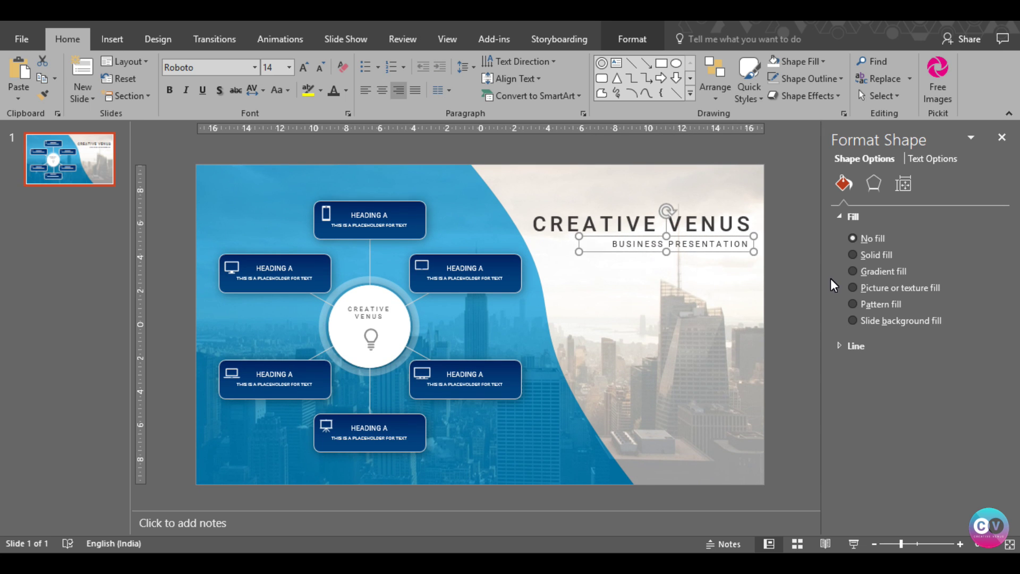
{"action": "left_click", "coordinate": [787, 288]}
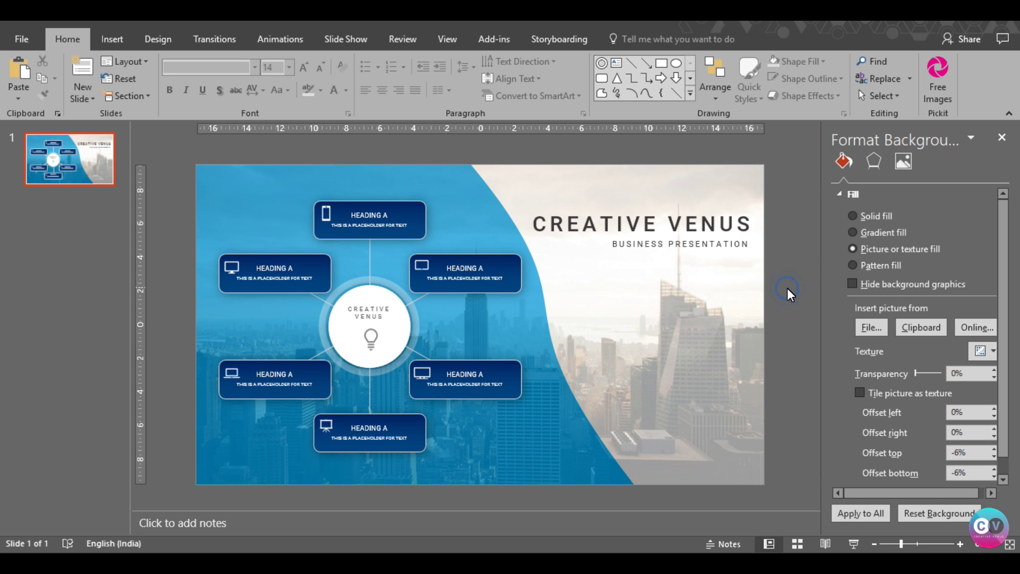
Tighten the CREATIVE VENUS title's letter spacing.
{"action": "triple_click", "coordinate": [677, 227]}
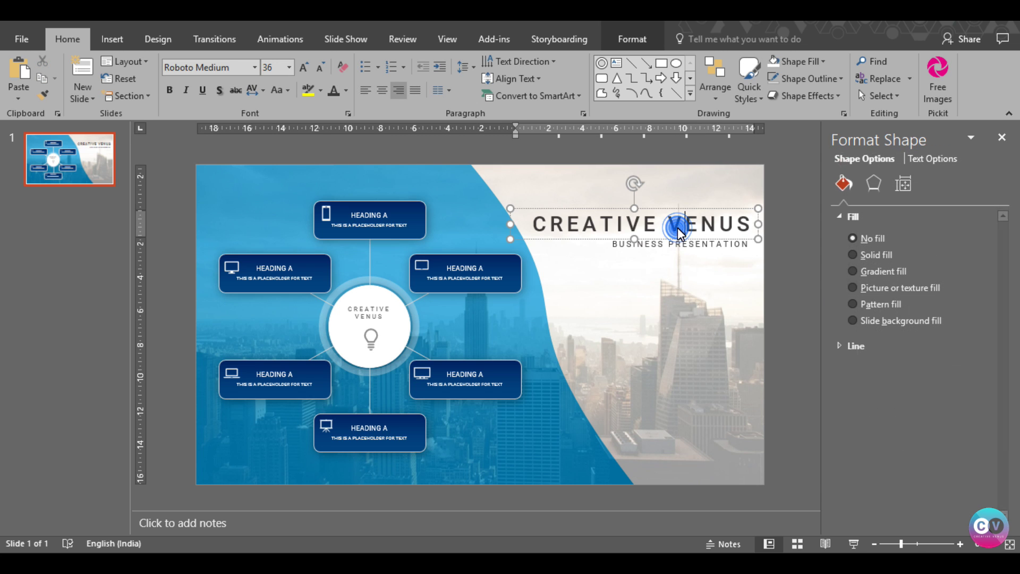
{"action": "left_click", "coordinate": [261, 90]}
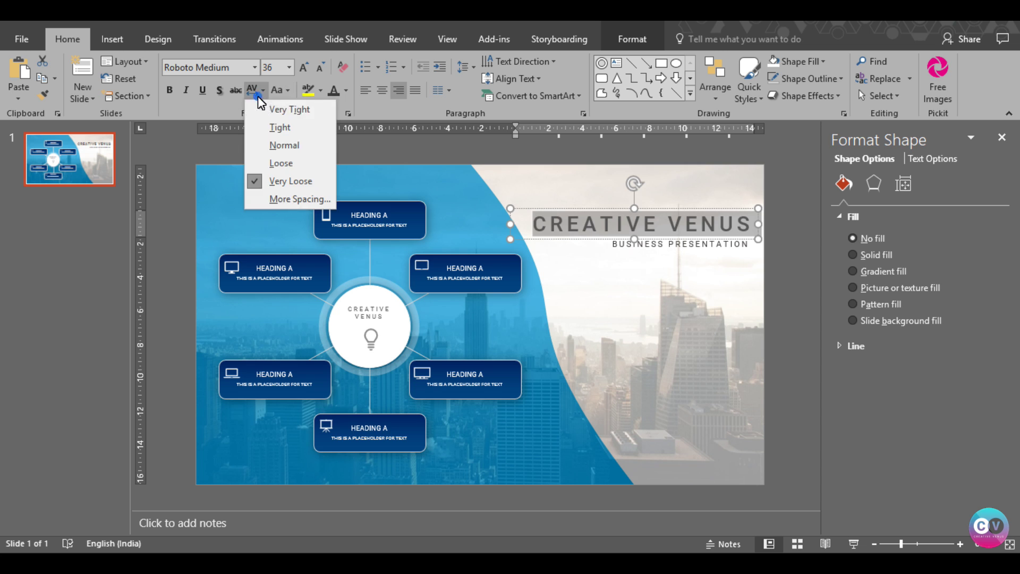
{"action": "left_click", "coordinate": [273, 162]}
{"action": "left_click", "coordinate": [769, 280]}
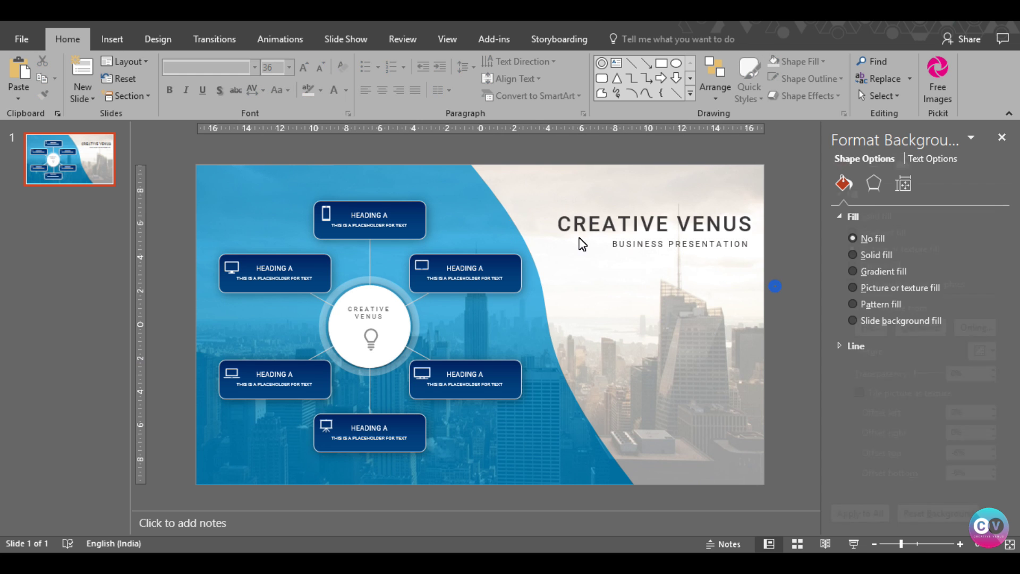
{"action": "left_click", "coordinate": [637, 251]}
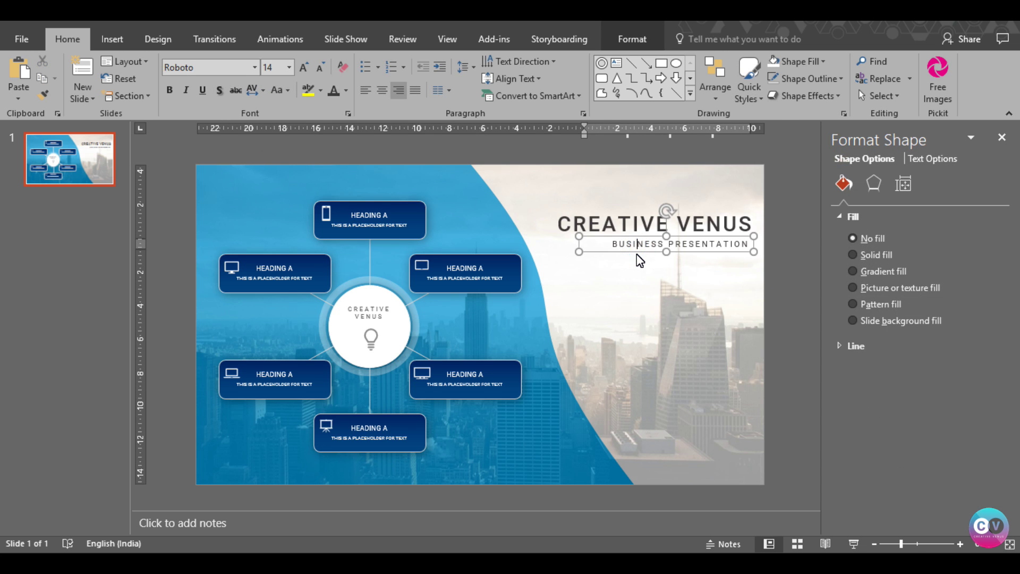
Duplicate the subtitle box below it and type the sample paragraph ending 'PLACEHOLDER FOR TEXT.'.
{"action": "key", "text": "ctrl+d"}
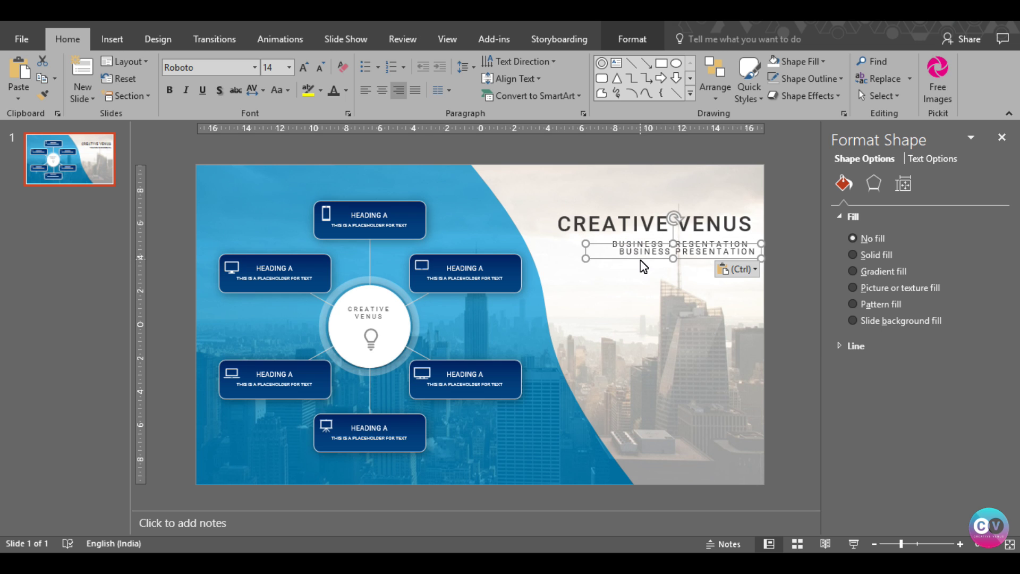
{"action": "left_click_drag", "start_coordinate": [639, 258], "coordinate": [637, 265]}
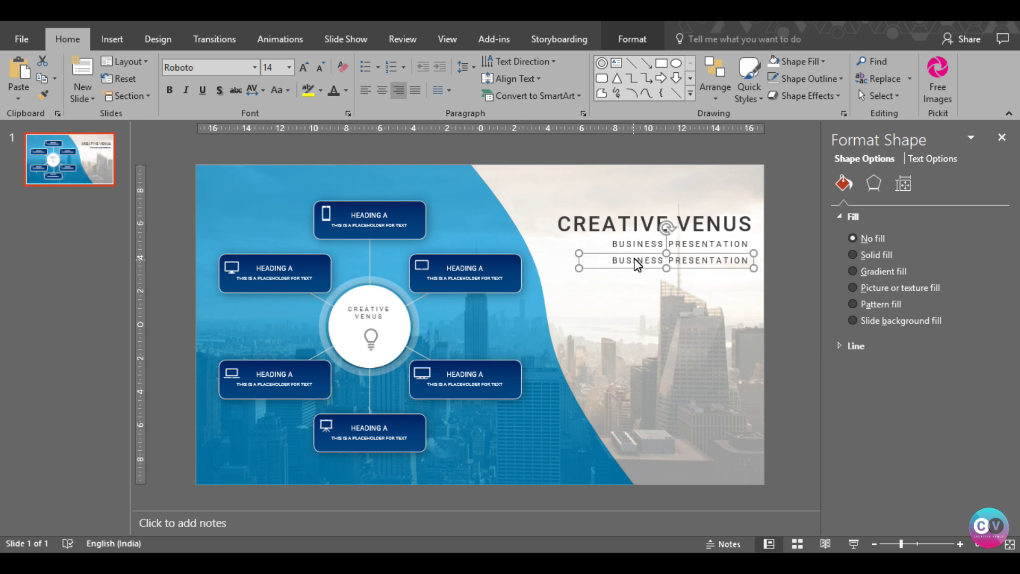
{"action": "triple_click", "coordinate": [637, 261]}
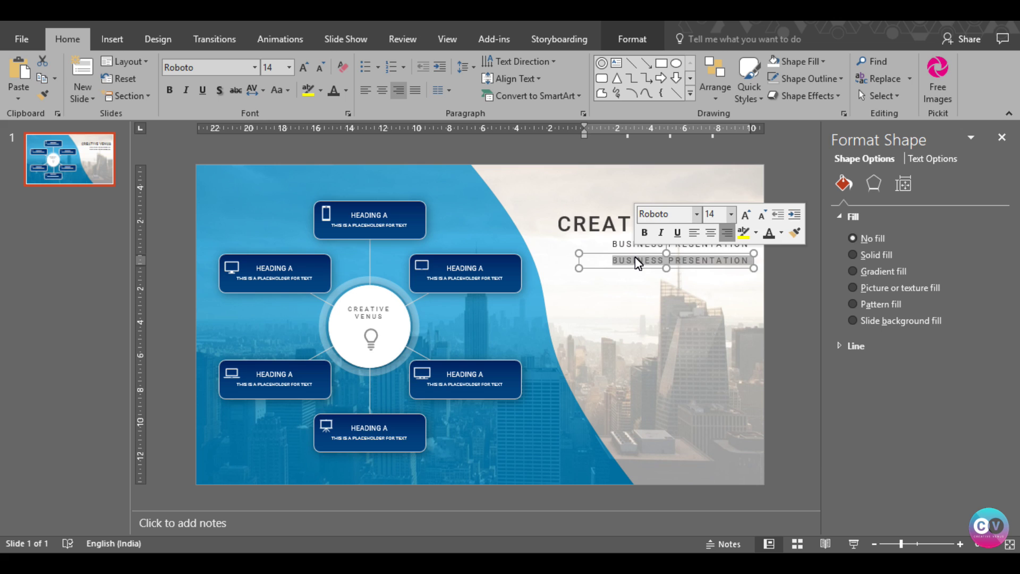
{"action": "type", "text": "T"}
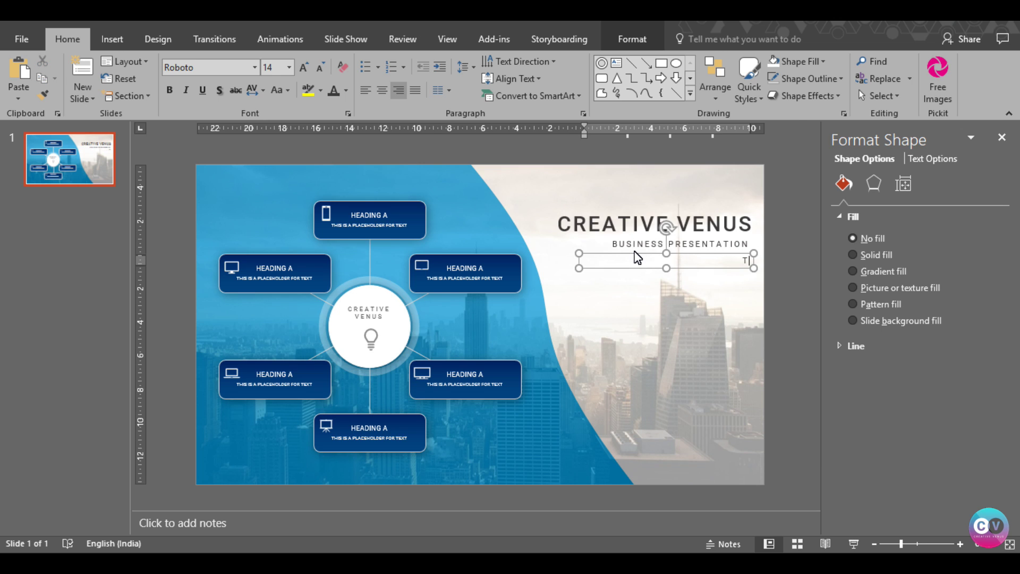
{"action": "type", "text": "S I"}
{"action": "type", "text": " A SAMPLE TEXT. THIS IS A P"}
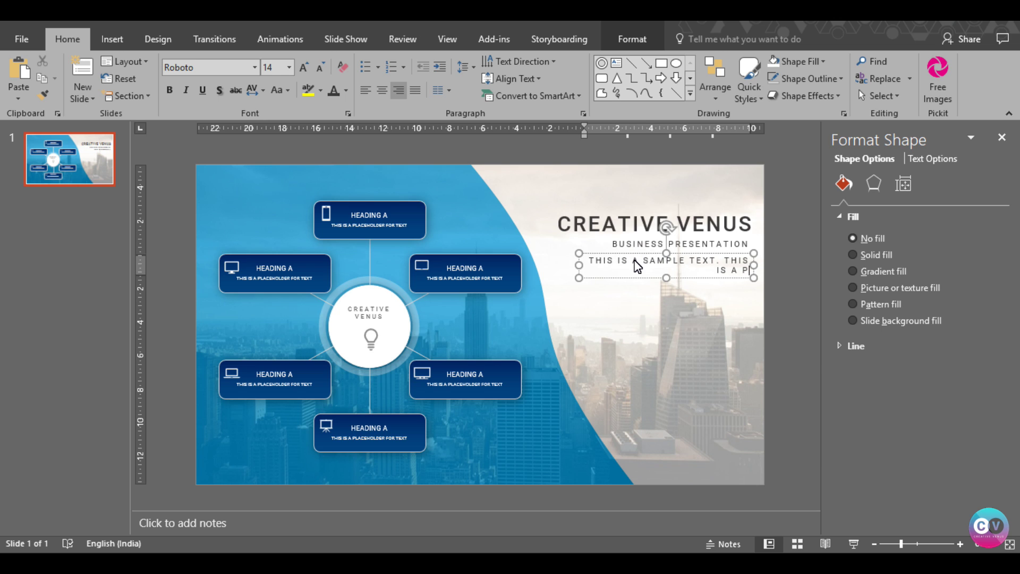
{"action": "type", "text": "HOLDER FOR TEXT. P"}
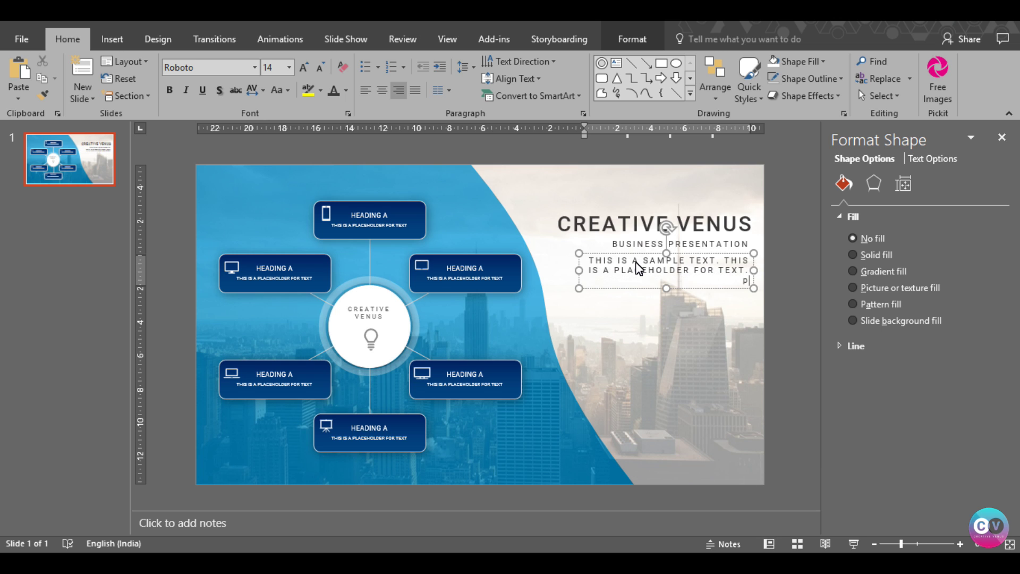
{"action": "type", "text": "LEASE SUBSCRIBE, LIKE, SHARE AND COMMENT. THANK YOU."}
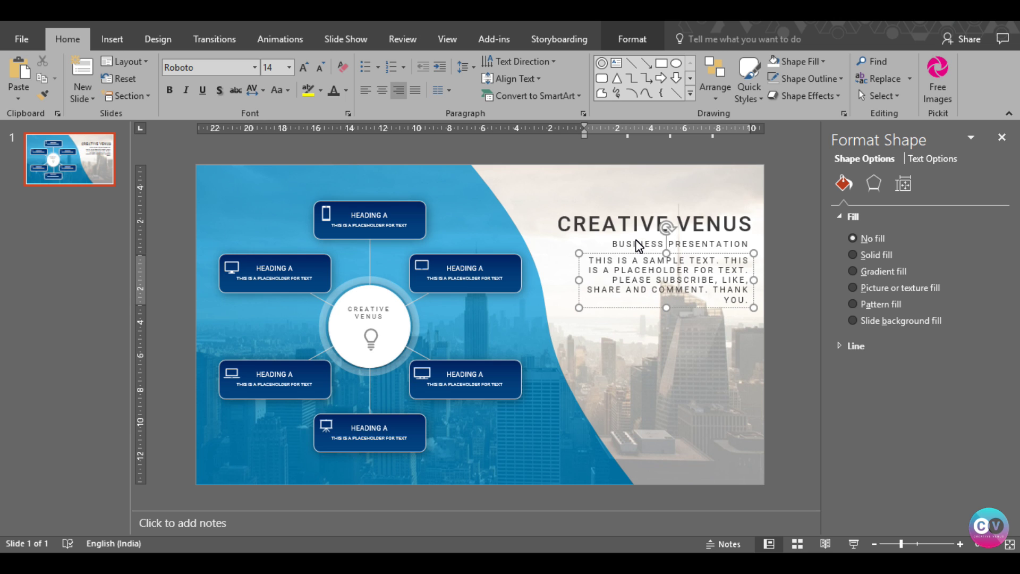
{"action": "type", "text": " YOU WILL L"}
{"action": "type", "text": "IKE THIS"}
{"action": "type", "text": "LATE,"}
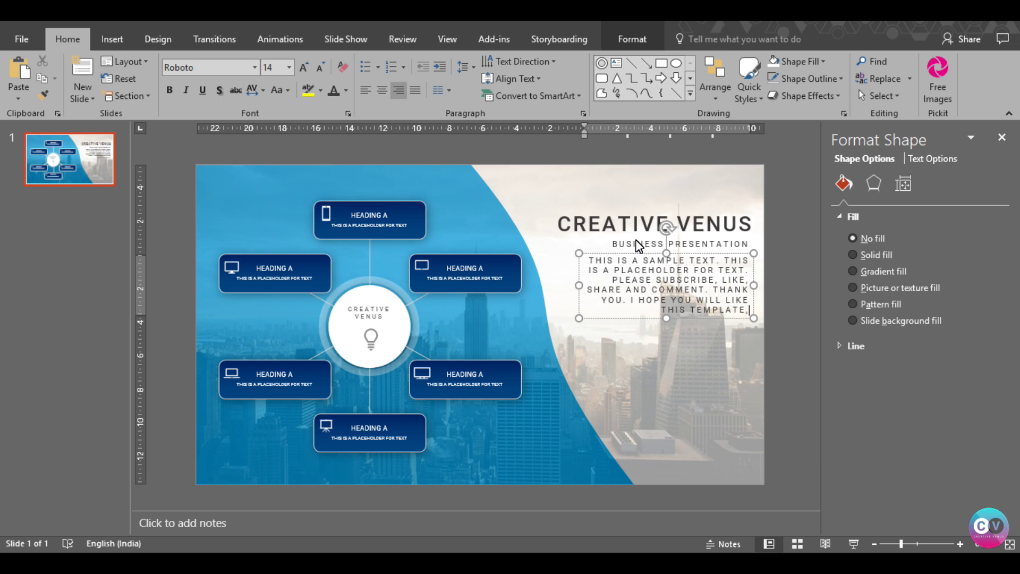
{"action": "type", "text": "THIS IS AP"}
{"action": "key", "text": "BackSpace"}
{"action": "type", "text": "APL"}
{"action": "key", "text": "BackSpace"}
{"action": "key", "text": "BackSpace"}
{"action": "key", "text": "BackSpace"}
{"action": "type", "text": "PLACEHOL"}
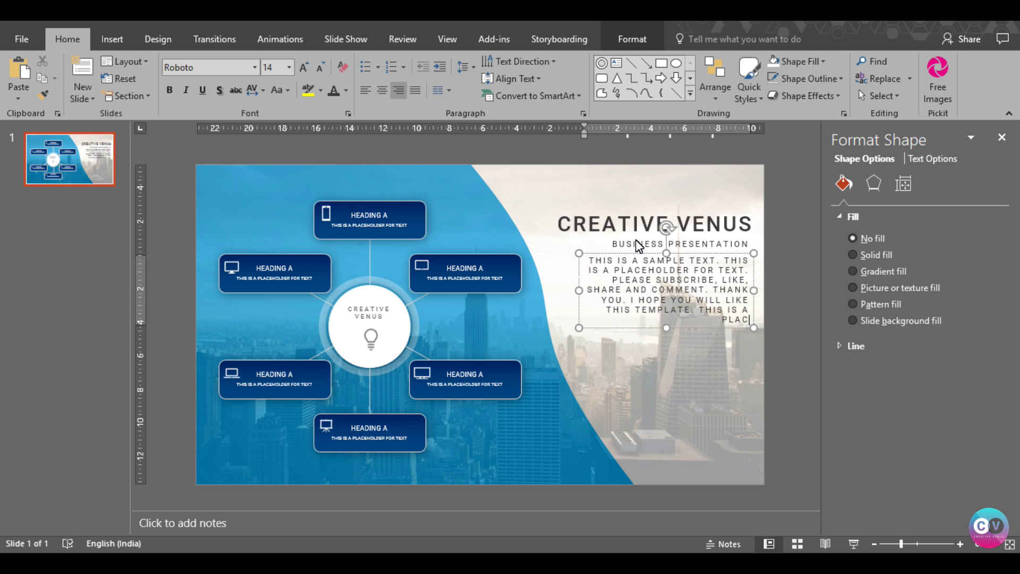
{"action": "type", "text": "DER FOR TEXT."}
{"action": "key", "text": "ctrl+a"}
{"action": "key", "text": "ctrl+c"}
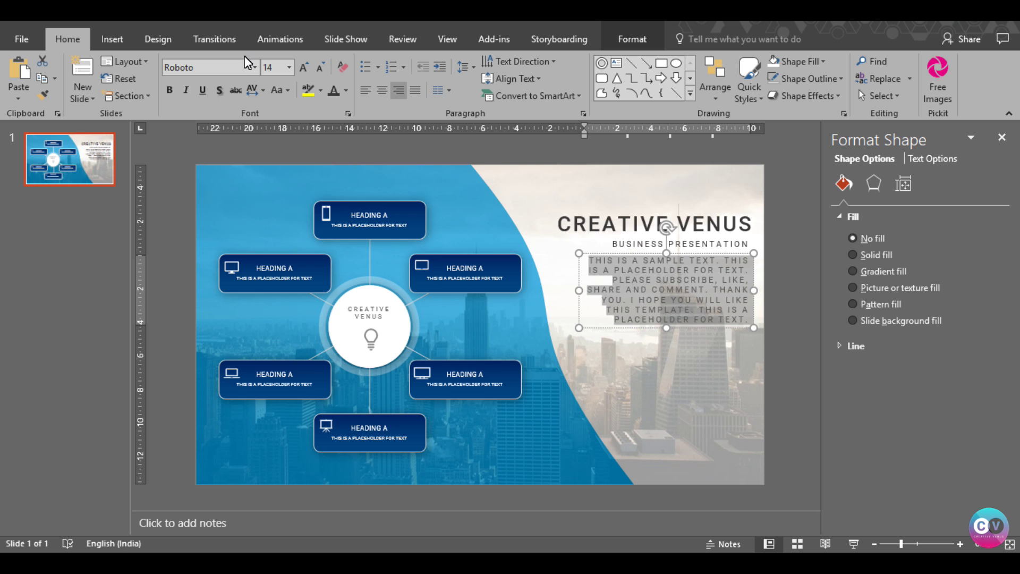
Shrink the body text a couple of font sizes.
{"action": "left_click", "coordinate": [252, 101]}
{"action": "left_click", "coordinate": [281, 141]}
{"action": "left_click", "coordinate": [317, 64]}
{"action": "left_click", "coordinate": [317, 65]}
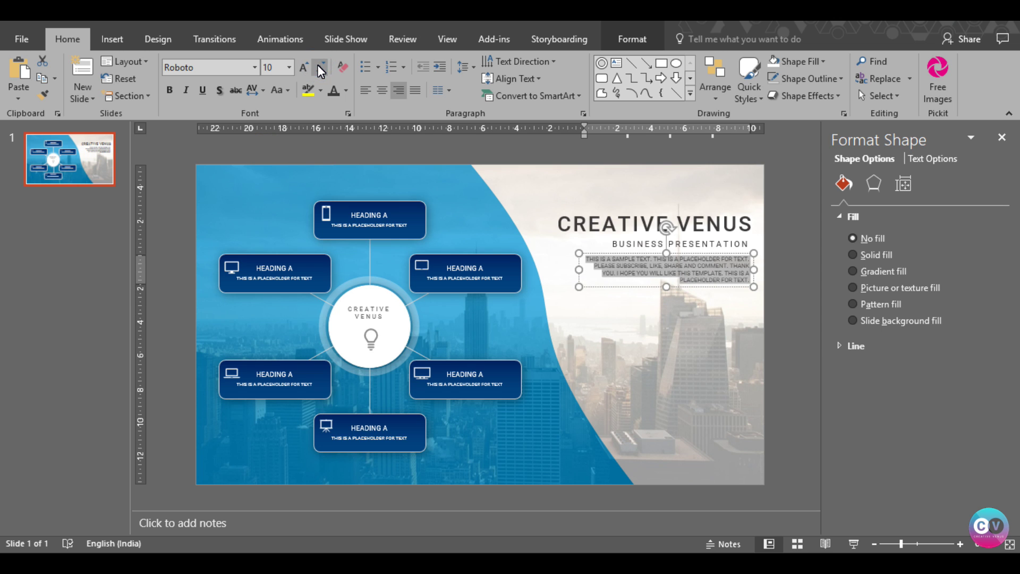
Paste a second copy of the paragraph below, separated by a blank line.
{"action": "left_click", "coordinate": [743, 282]}
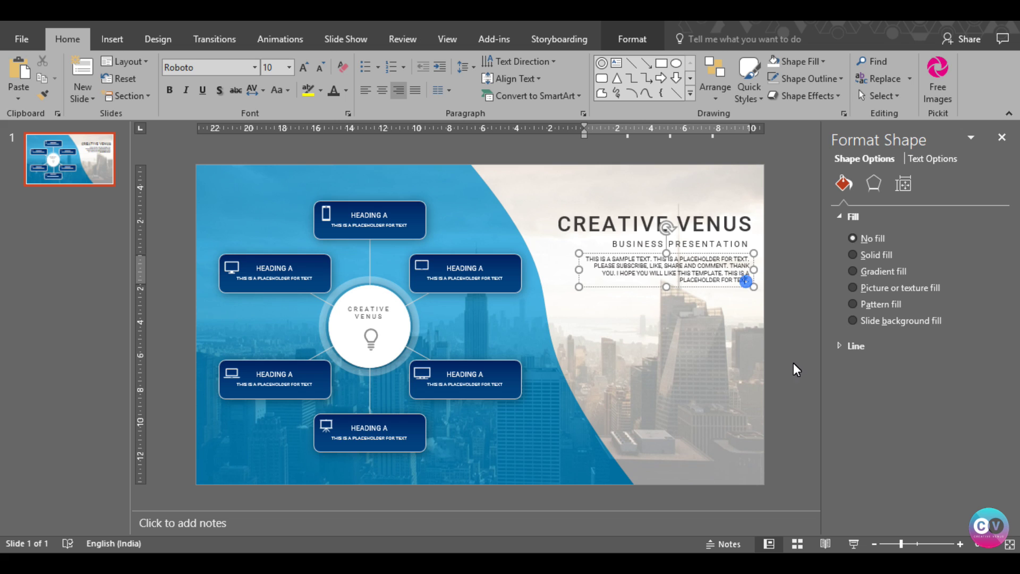
{"action": "key", "text": "Return"}
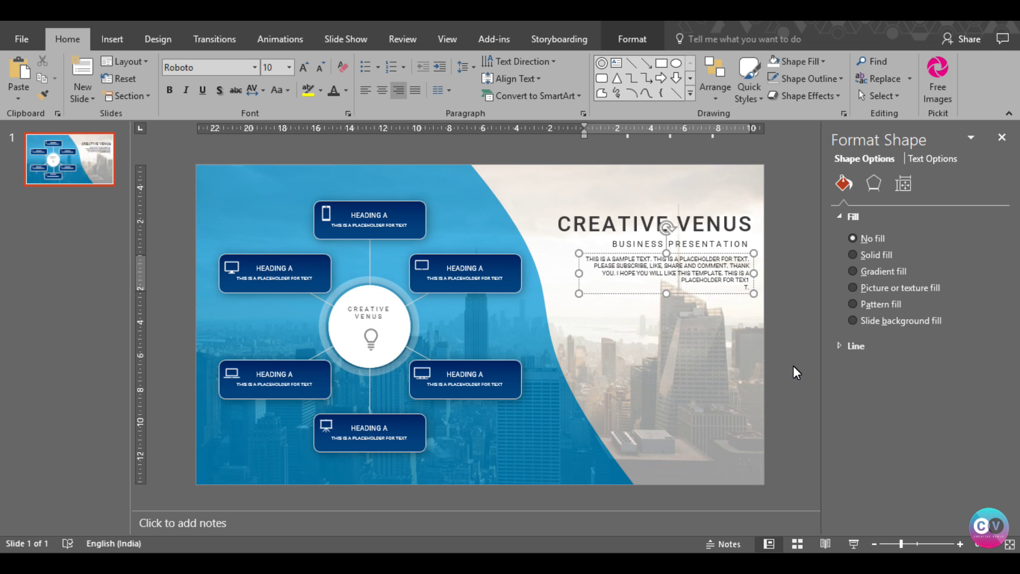
{"action": "key", "text": "BackSpace"}
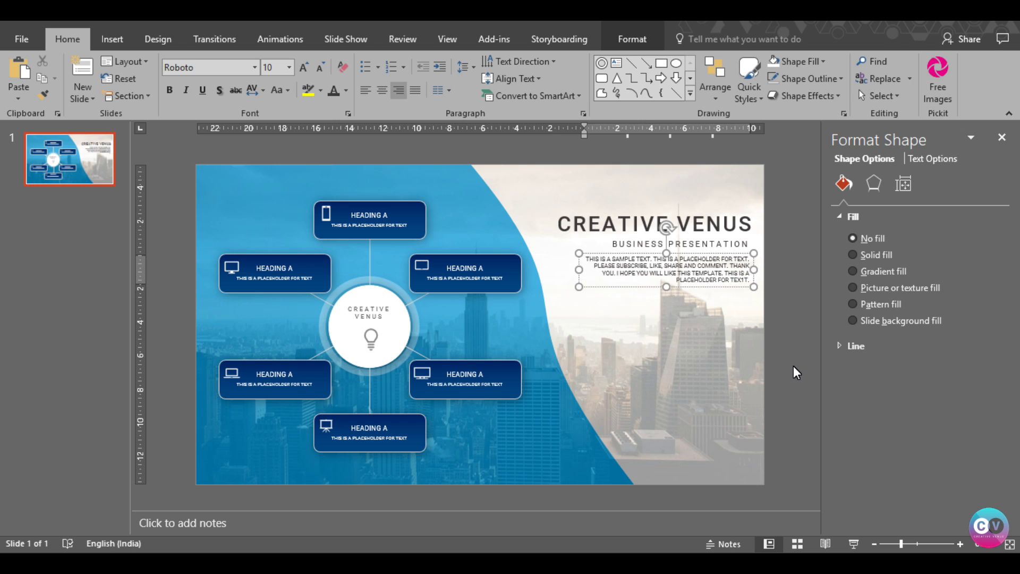
{"action": "type", "text": "T"}
{"action": "key", "text": "BackSpace"}
{"action": "key", "text": "End"}
{"action": "key", "text": "Return"}
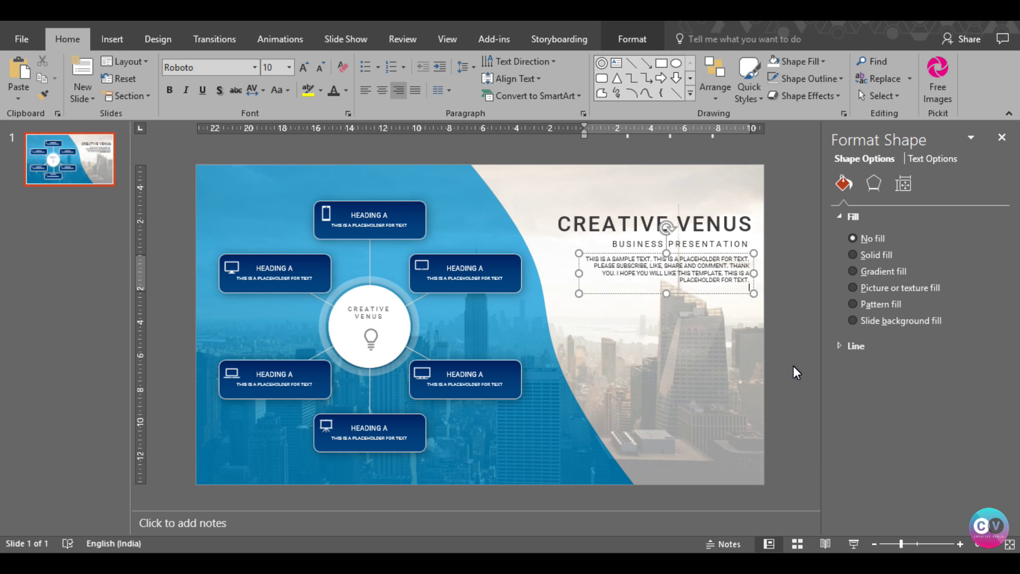
{"action": "key", "text": "ctrl+v"}
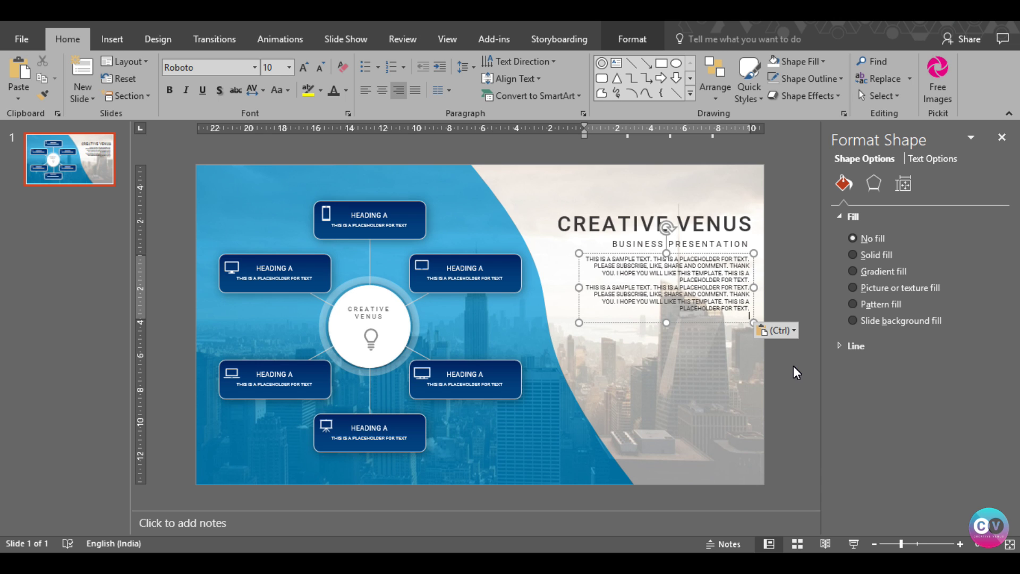
{"action": "key", "text": "Up"}
{"action": "key", "text": "Up"}
{"action": "key", "text": "Up"}
{"action": "key", "text": "Return"}
Bring all the body text down to 8 pt.
{"action": "key", "text": "ctrl+a"}
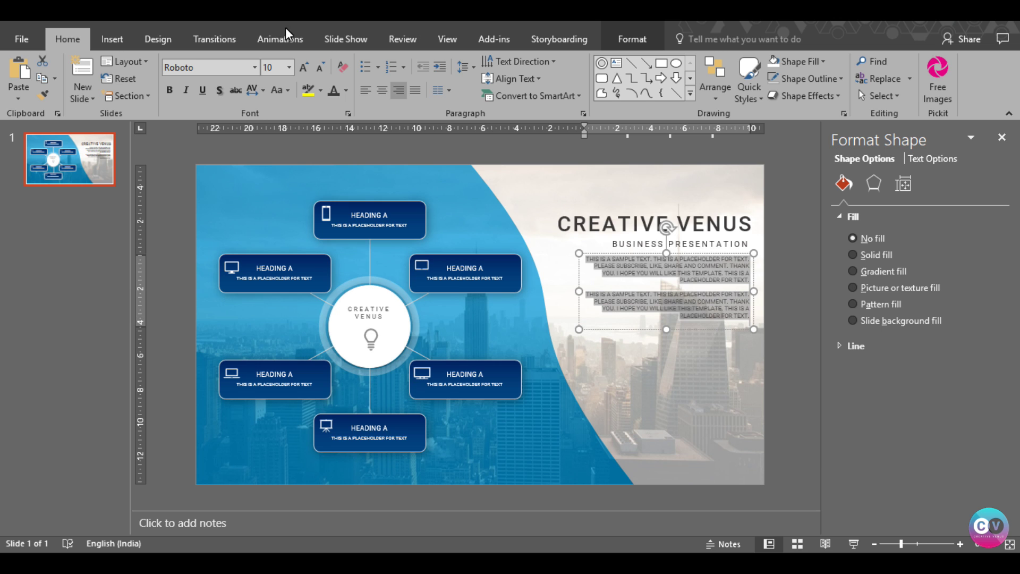
{"action": "left_click", "coordinate": [276, 91]}
{"action": "left_click", "coordinate": [251, 101]}
{"action": "left_click", "coordinate": [252, 90]}
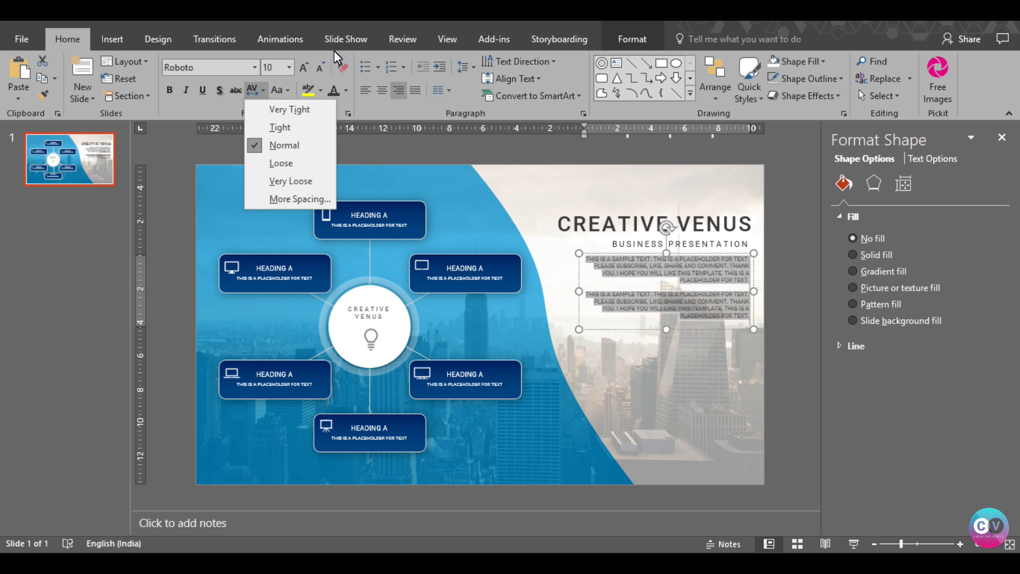
{"action": "left_click", "coordinate": [326, 66]}
{"action": "left_click", "coordinate": [326, 66]}
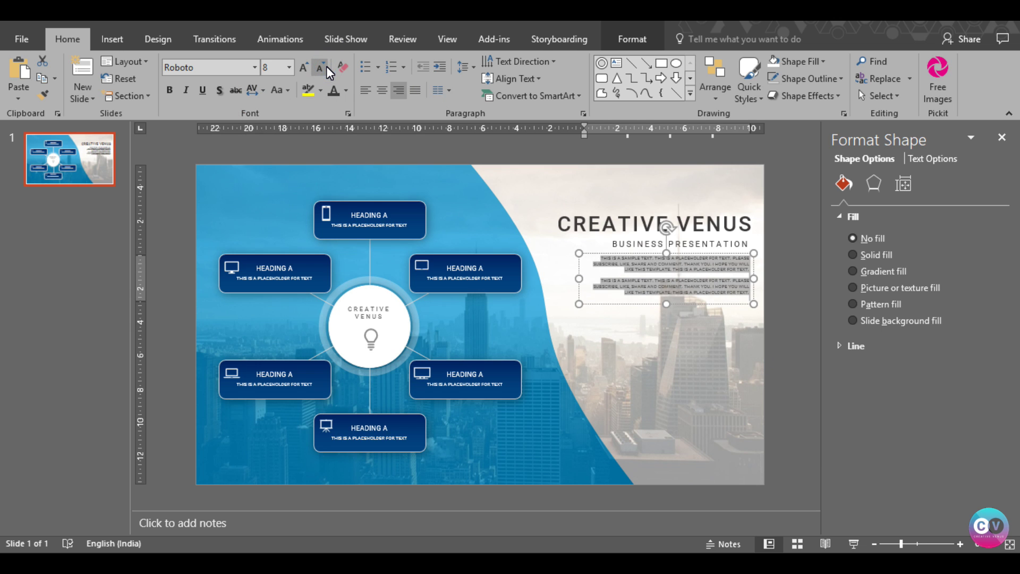
Colour the body text gray.
{"action": "left_click", "coordinate": [780, 357]}
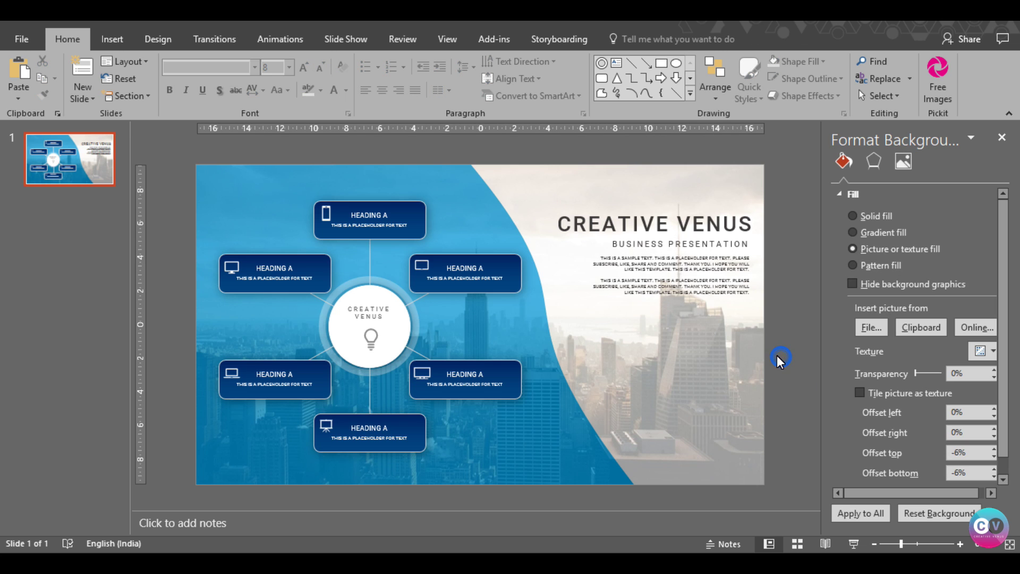
{"action": "left_click", "coordinate": [701, 300]}
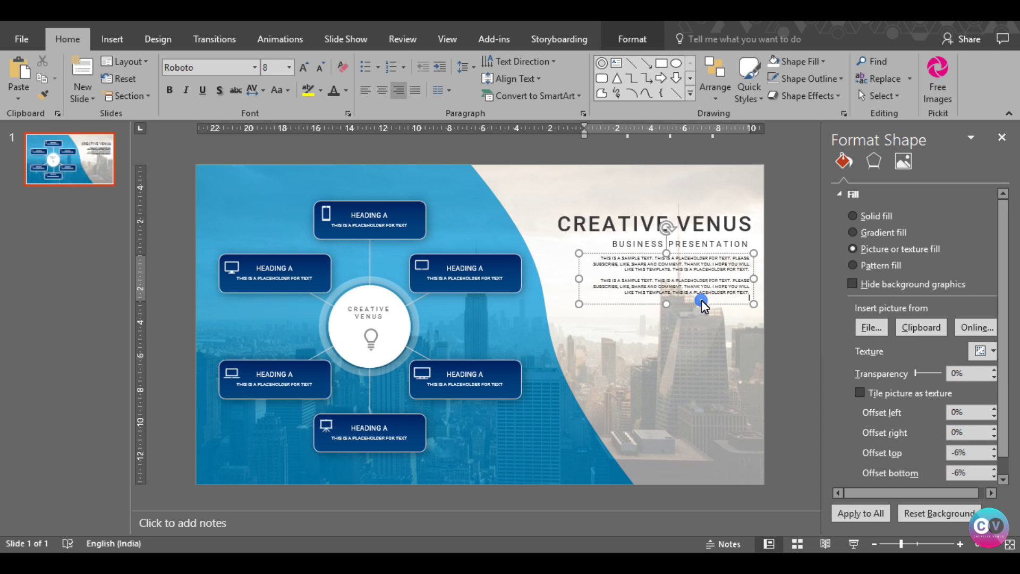
{"action": "left_click", "coordinate": [346, 91]}
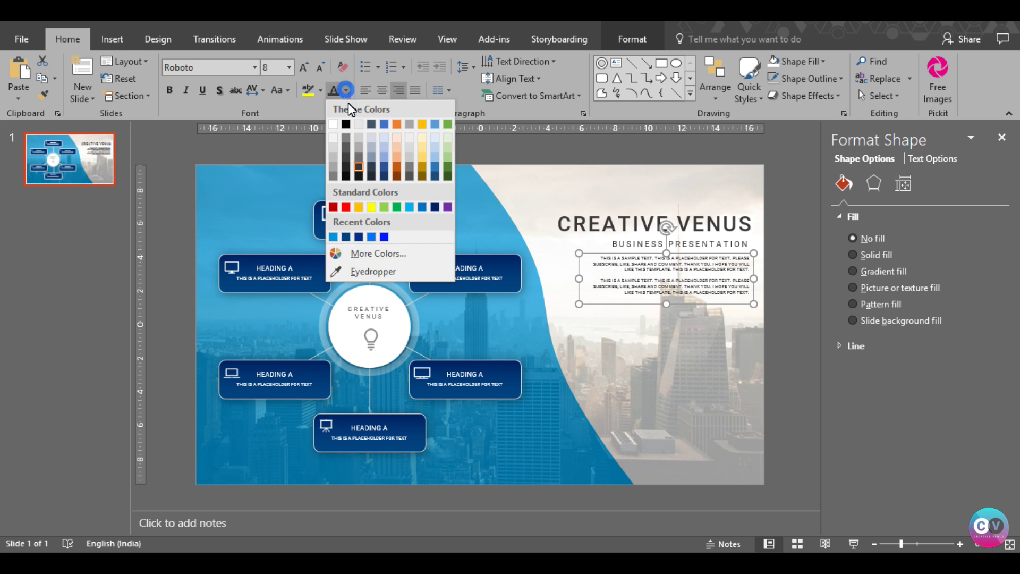
{"action": "left_click", "coordinate": [356, 158]}
{"action": "left_click", "coordinate": [784, 320]}
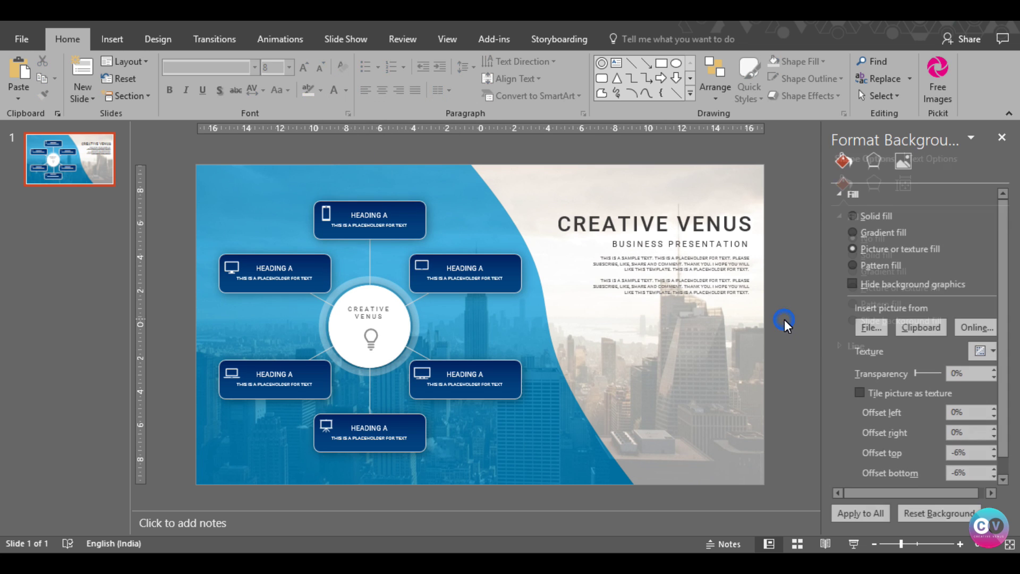
Raise the white panel's transparency from 18% to 24%.
{"action": "left_click", "coordinate": [755, 359]}
{"action": "left_click", "coordinate": [922, 369]}
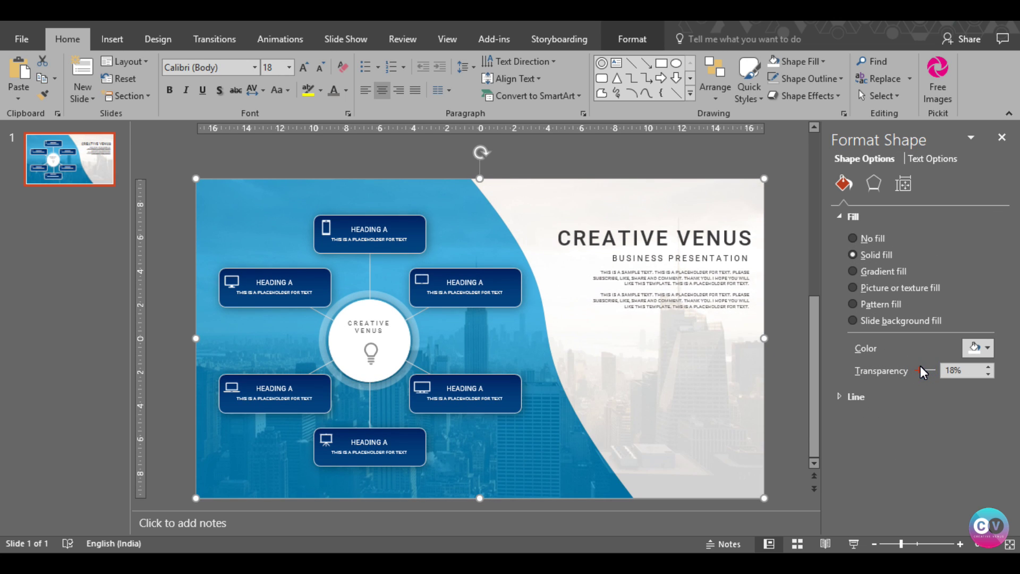
{"action": "left_click_drag", "start_coordinate": [921, 368], "coordinate": [923, 370]}
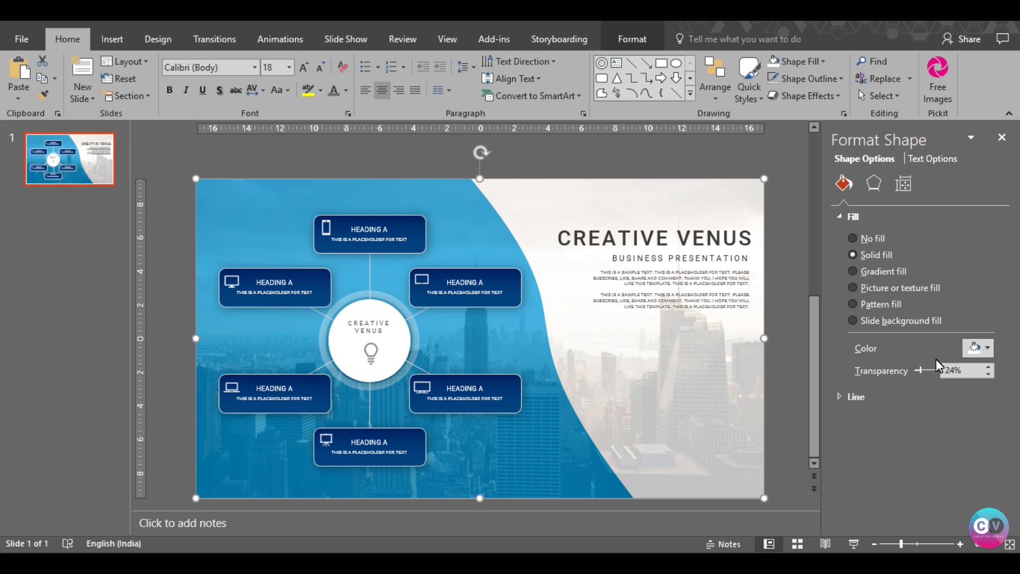
{"action": "left_click", "coordinate": [780, 338]}
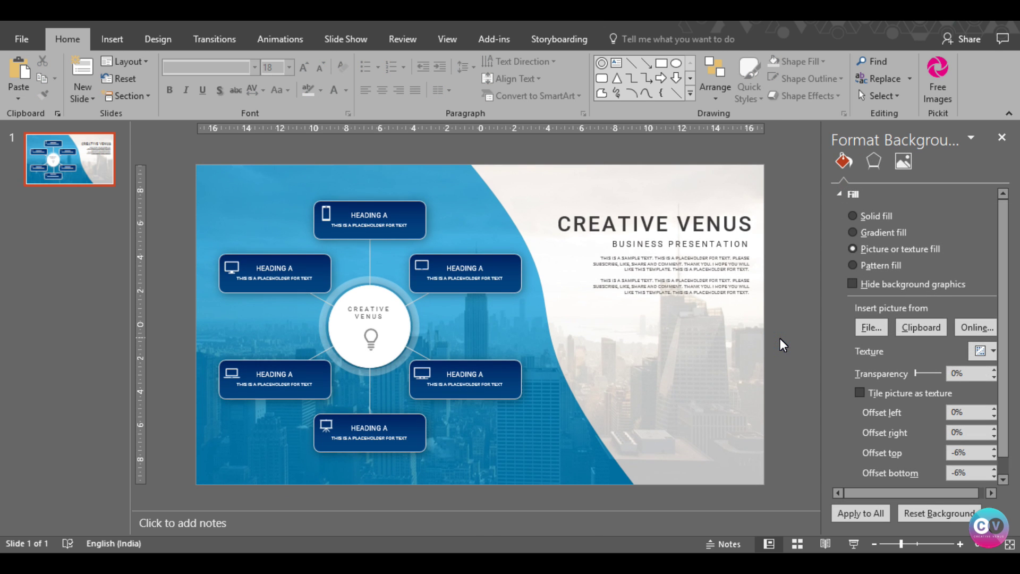
Draw a small circle below the body paragraphs and paste two copies to make a row of three.
{"action": "left_click", "coordinate": [128, 40]}
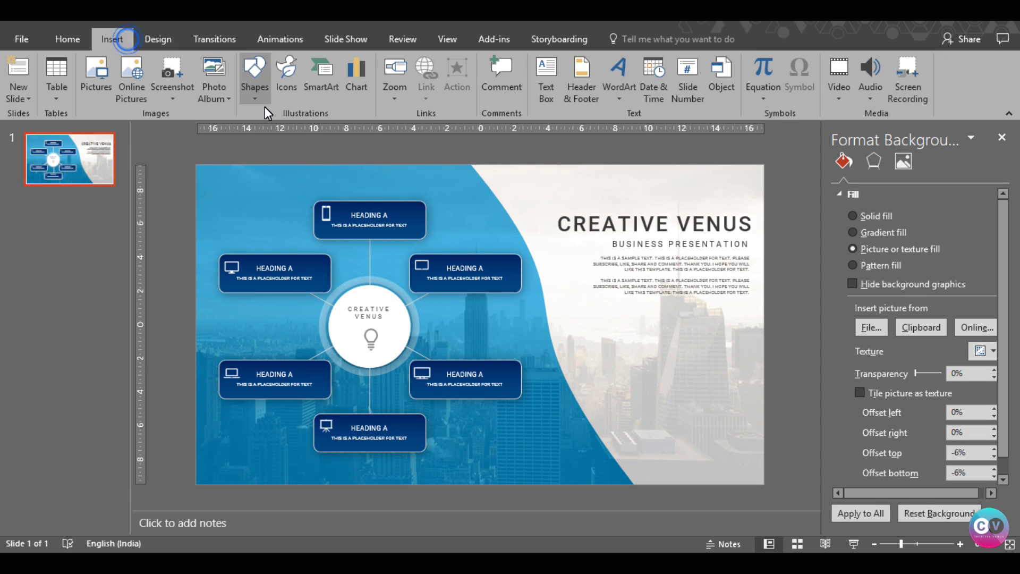
{"action": "left_click", "coordinate": [255, 85]}
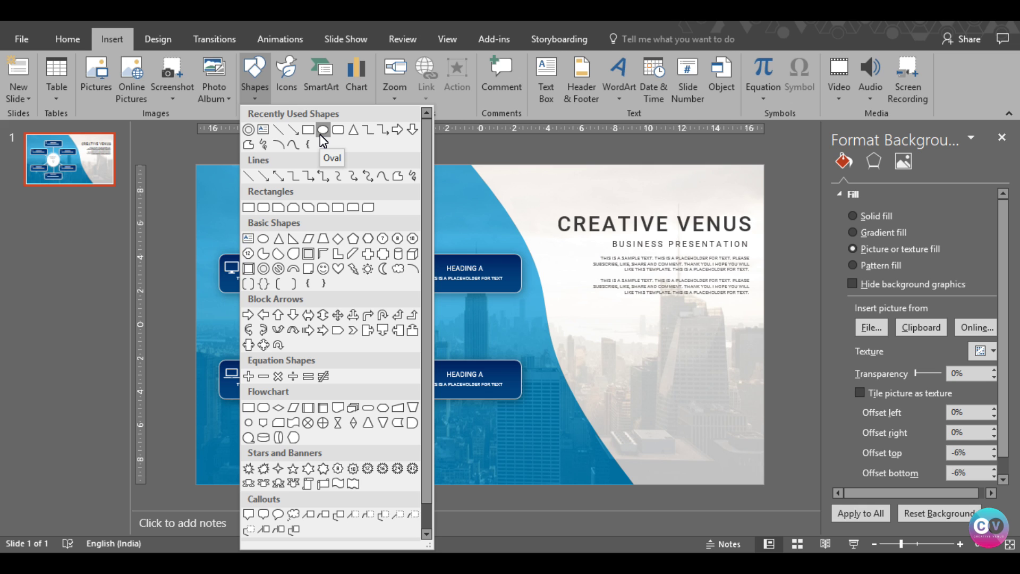
{"action": "left_click", "coordinate": [321, 135]}
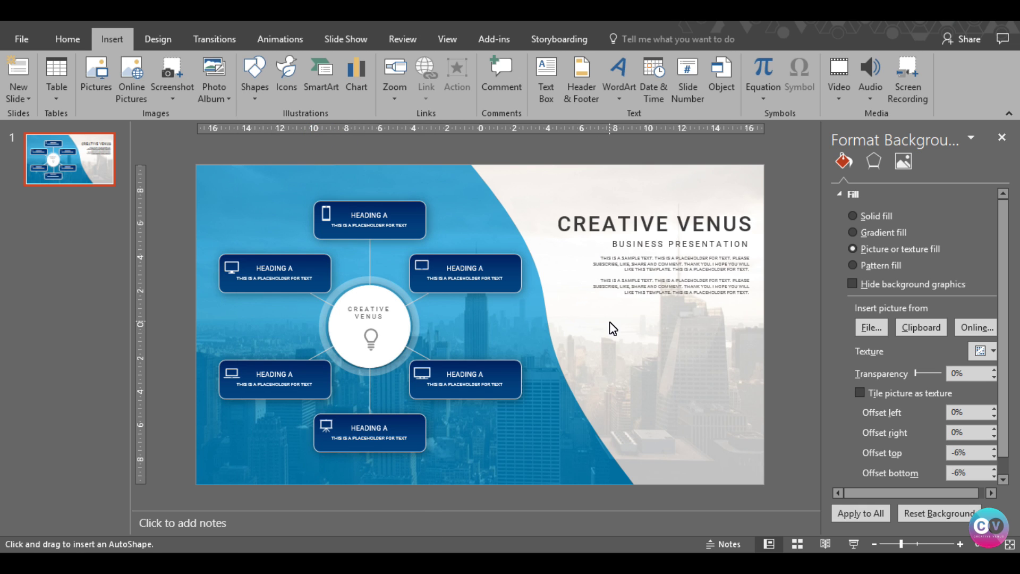
{"action": "mouse_move", "coordinate": [635, 323]}
{"action": "left_mouse_down"}
{"action": "mouse_move", "coordinate": [652, 346]}
{"action": "mouse_move", "coordinate": [679, 334]}
{"action": "left_mouse_up"}
{"action": "key", "text": "ctrl+c"}
{"action": "key", "text": "ctrl+v"}
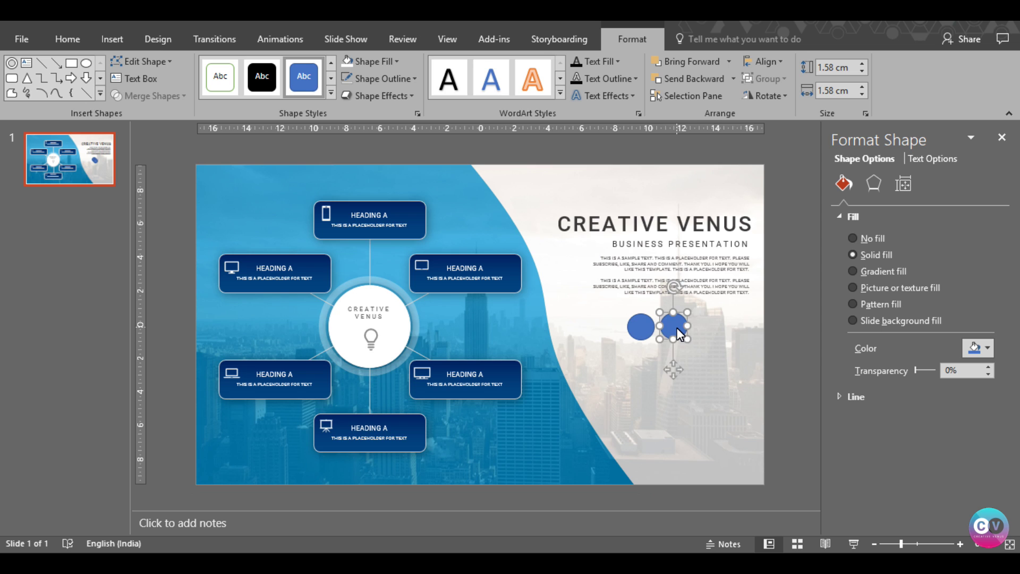
{"action": "key", "text": "ctrl+v"}
{"action": "left_click_drag", "start_coordinate": [683, 337], "coordinate": [712, 330]}
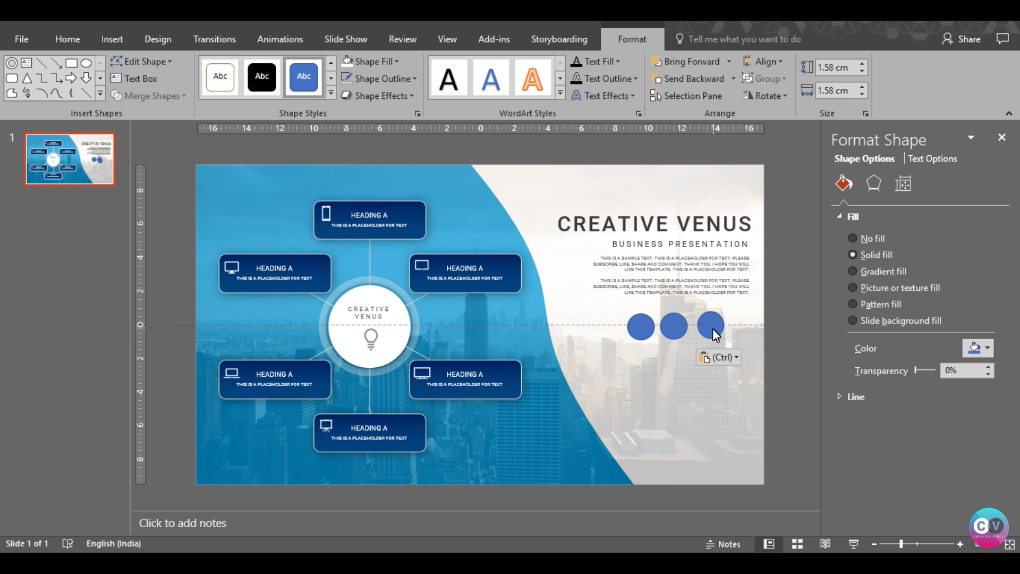
Shrink the three circles to a matching size, space them evenly and align their centres.
{"action": "left_click", "coordinate": [674, 331], "text": "shift"}
{"action": "left_click", "coordinate": [640, 329], "text": "shift"}
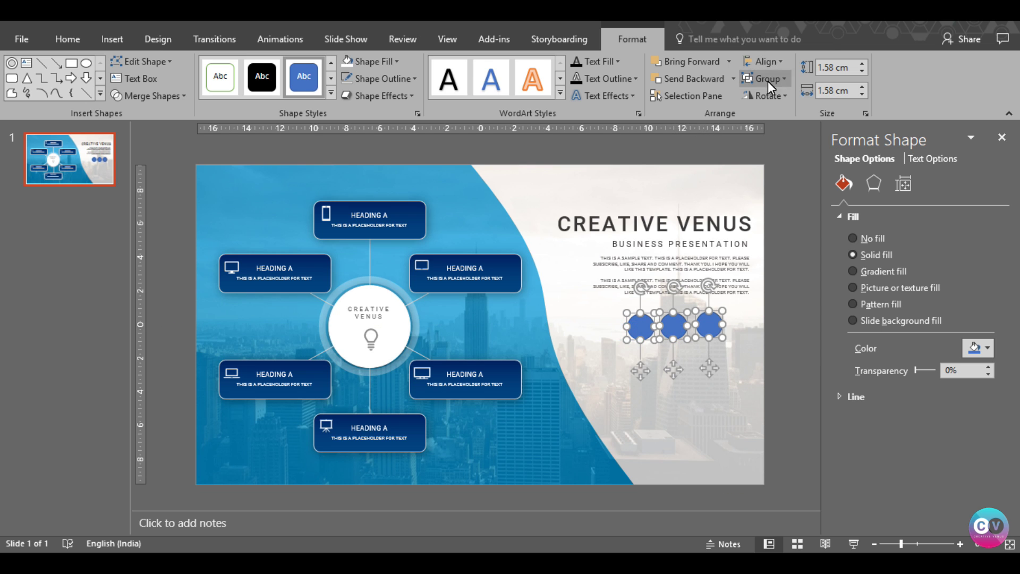
{"action": "left_click", "coordinate": [862, 71]}
{"action": "left_click", "coordinate": [862, 72]}
{"action": "left_click", "coordinate": [862, 71]}
{"action": "left_click", "coordinate": [862, 94]}
{"action": "left_click", "coordinate": [861, 95]}
{"action": "left_click", "coordinate": [862, 94]}
{"action": "left_click", "coordinate": [861, 71]}
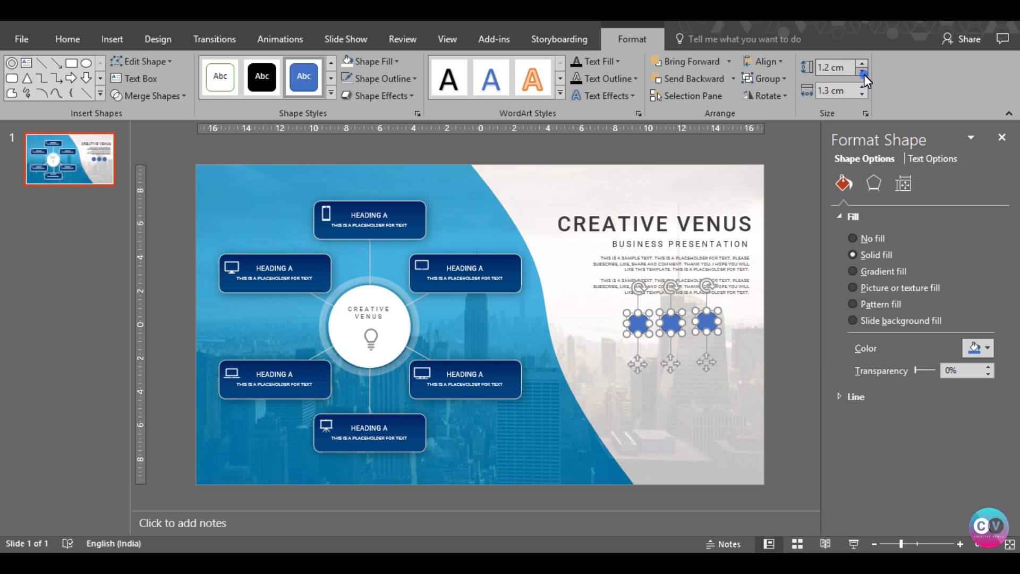
{"action": "left_click", "coordinate": [861, 95]}
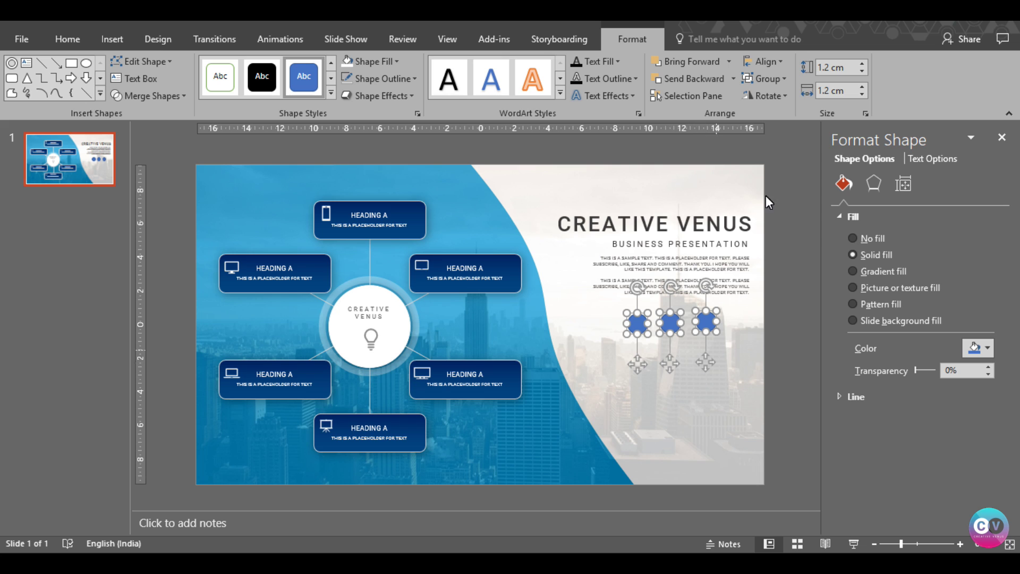
{"action": "left_click", "coordinate": [763, 63]}
{"action": "left_click", "coordinate": [799, 189]}
{"action": "left_click", "coordinate": [775, 63]}
{"action": "left_click", "coordinate": [792, 151]}
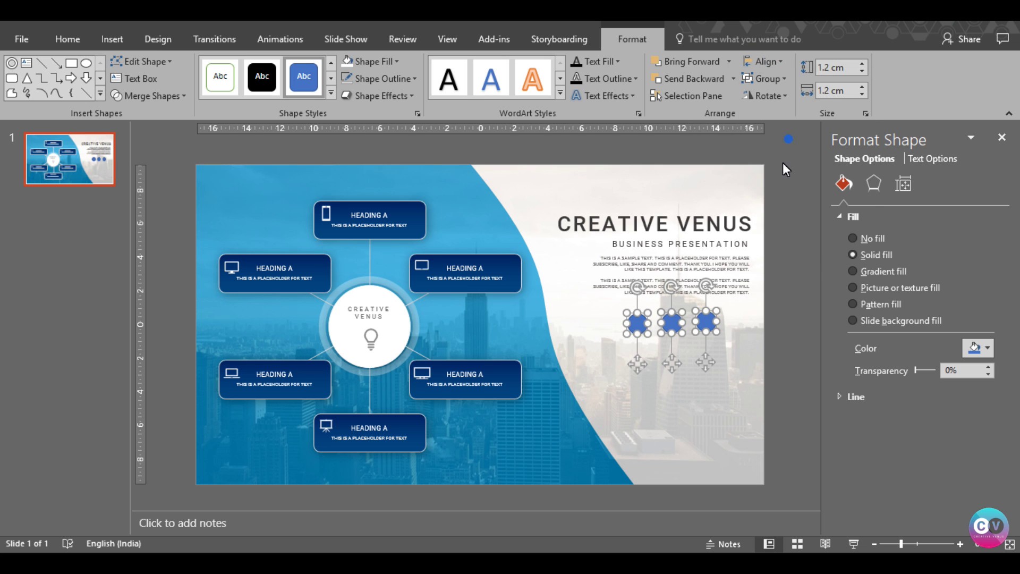
{"action": "left_click", "coordinate": [706, 365]}
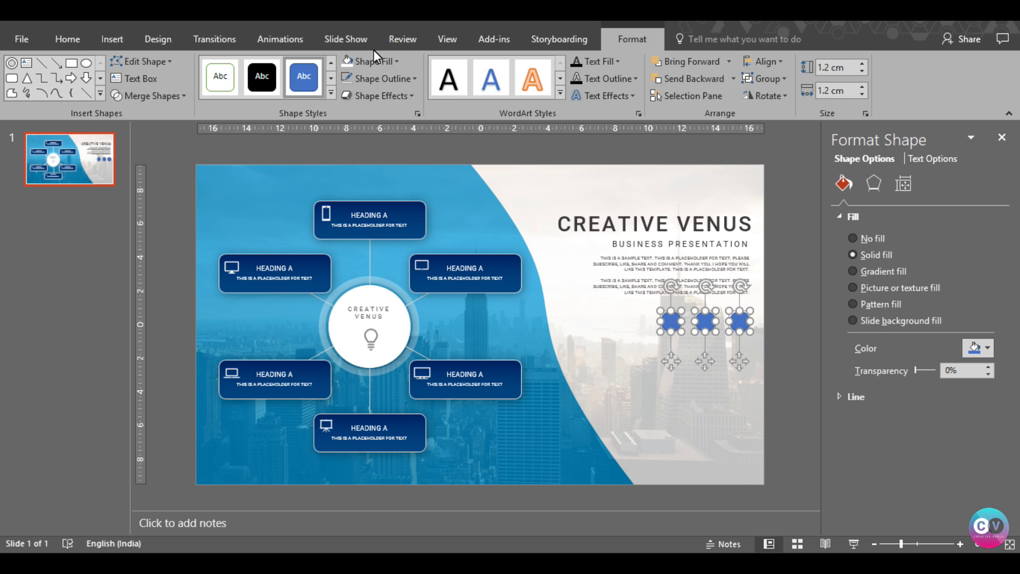
Remove the circles' fill and give them a thin blue outline.
{"action": "left_click", "coordinate": [412, 80]}
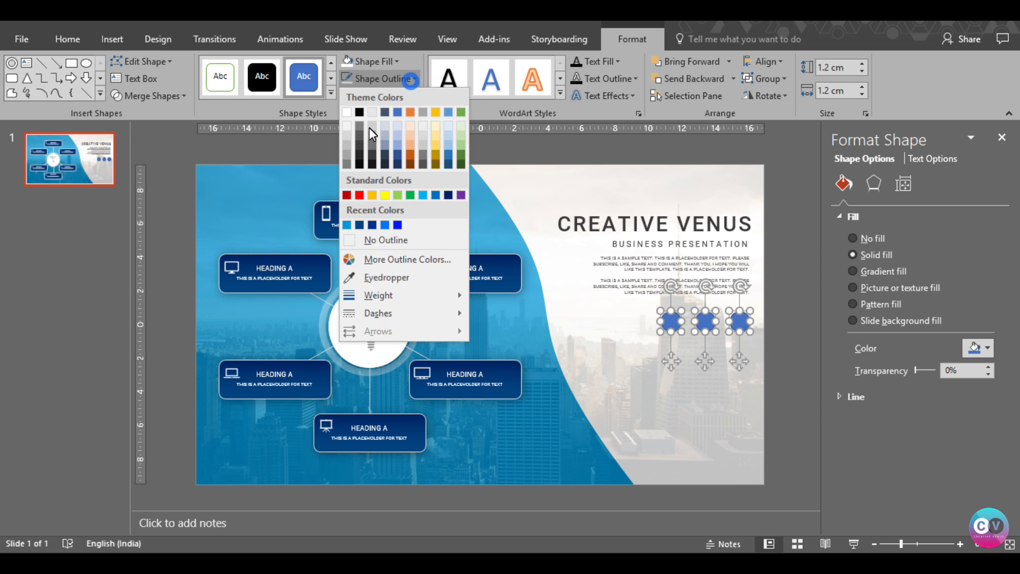
{"action": "left_click", "coordinate": [348, 164]}
{"action": "left_click", "coordinate": [398, 39]}
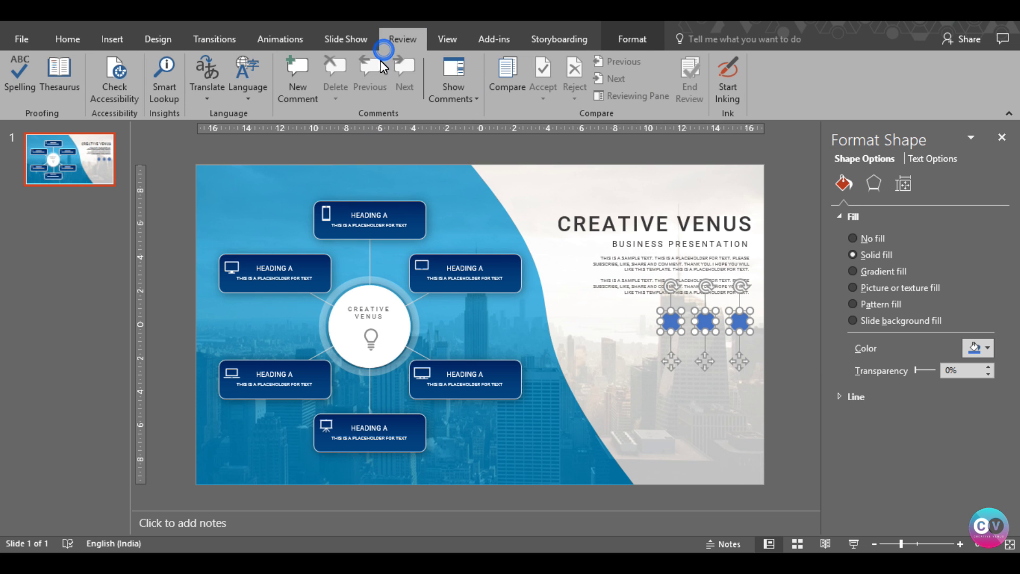
{"action": "left_click", "coordinate": [632, 42]}
{"action": "left_click", "coordinate": [372, 62]}
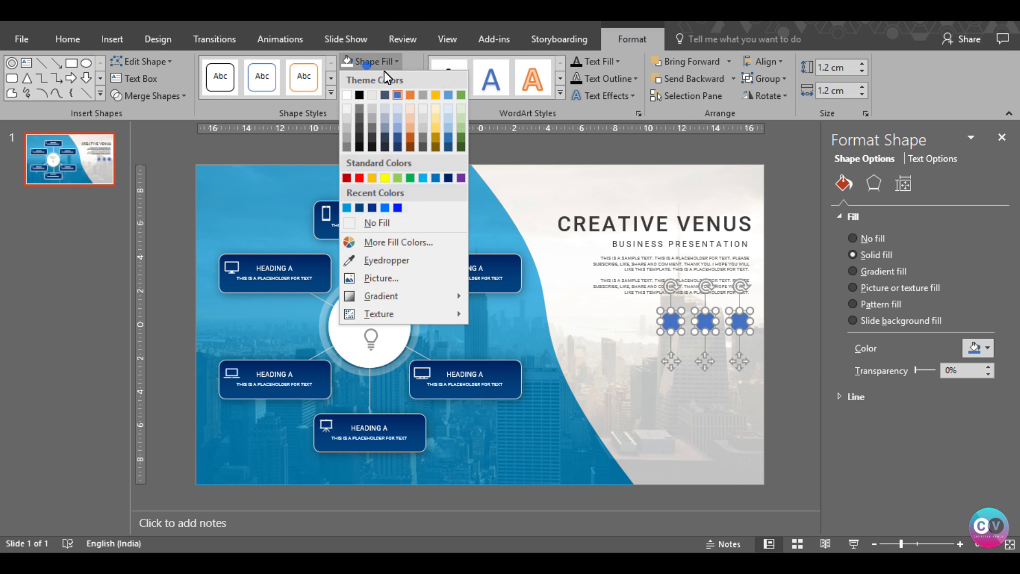
{"action": "left_click", "coordinate": [384, 224]}
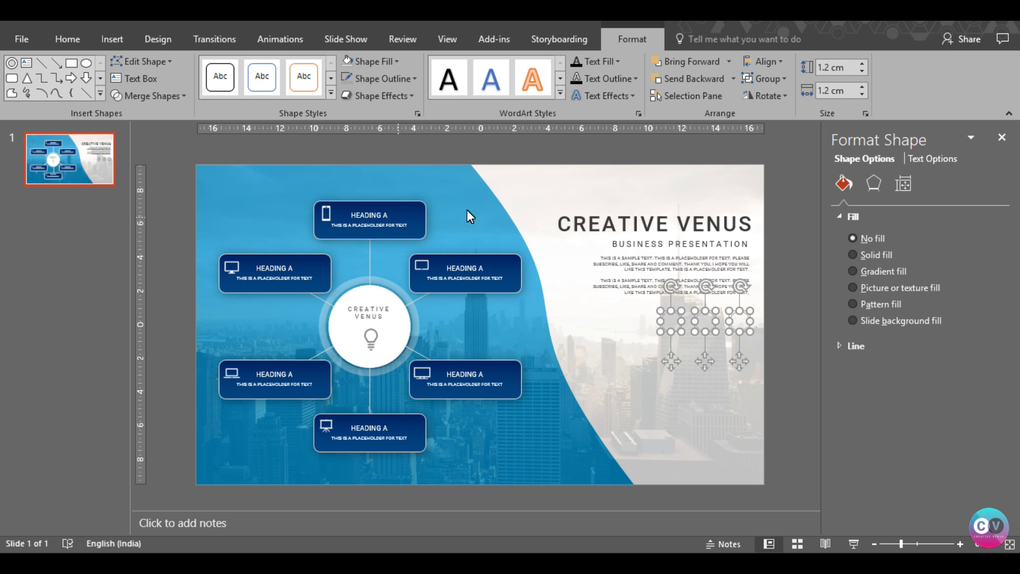
{"action": "left_click", "coordinate": [378, 79]}
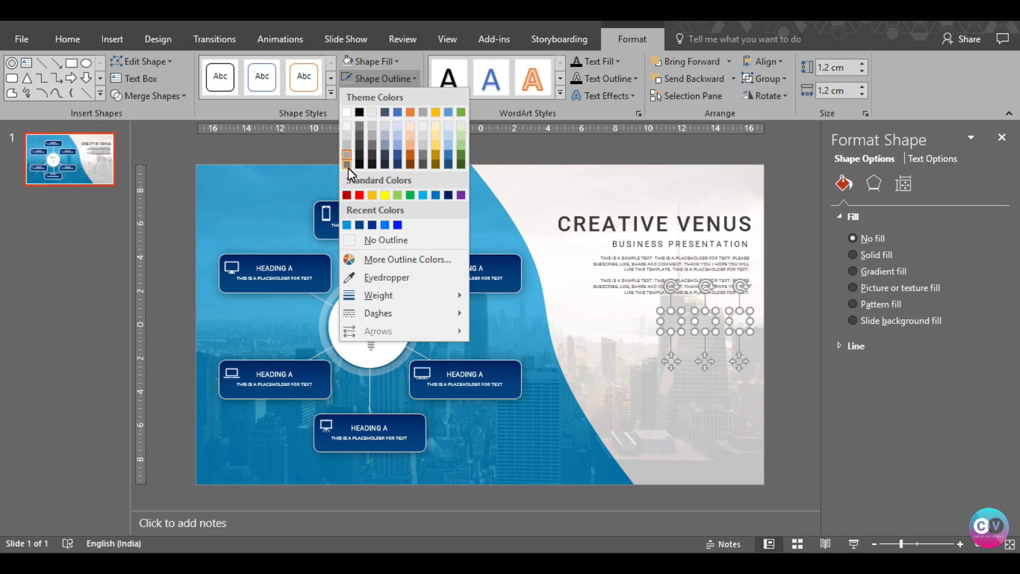
{"action": "left_click", "coordinate": [347, 165]}
{"action": "left_click", "coordinate": [394, 78]}
{"action": "left_click", "coordinate": [385, 224]}
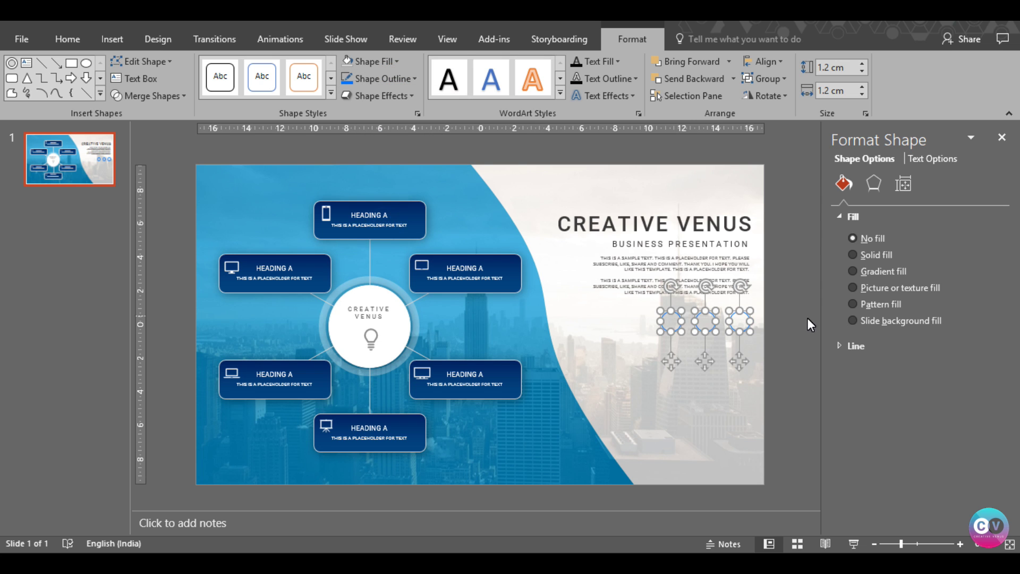
{"action": "left_click", "coordinate": [779, 324]}
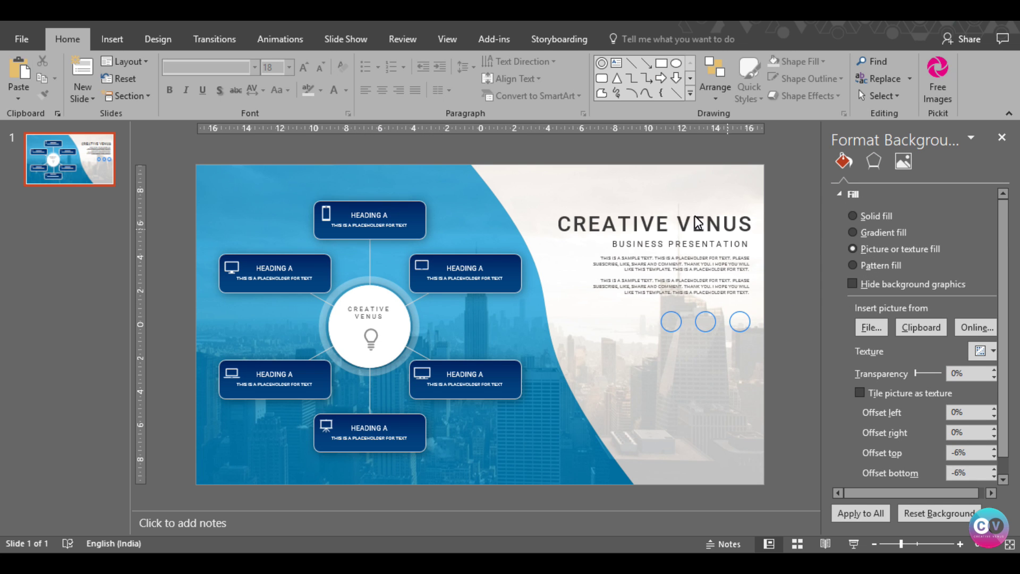
Colour the word VENUS in the title with the recent blue.
{"action": "left_click_drag", "start_coordinate": [677, 224], "coordinate": [759, 233]}
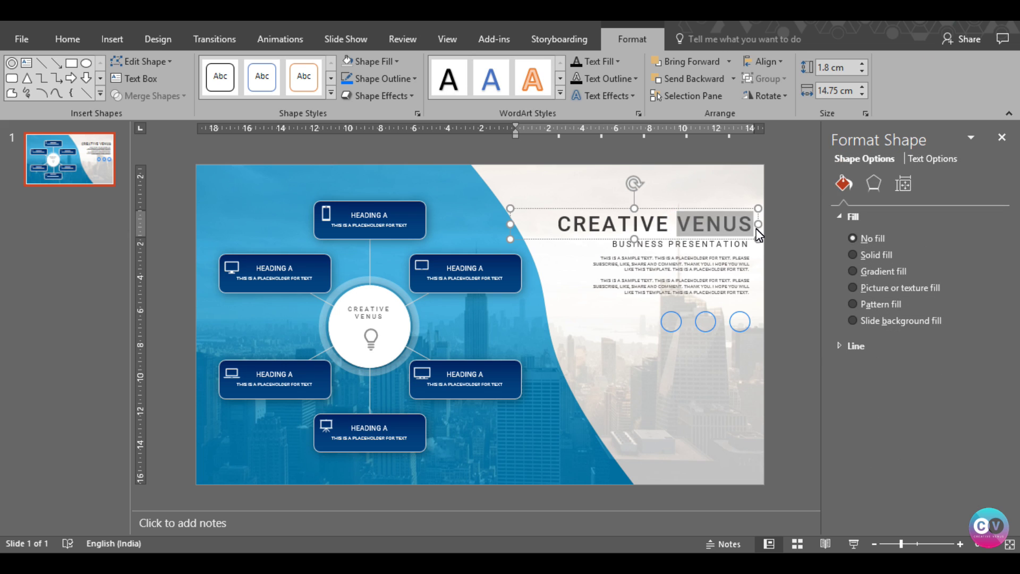
{"action": "left_click", "coordinate": [616, 63]}
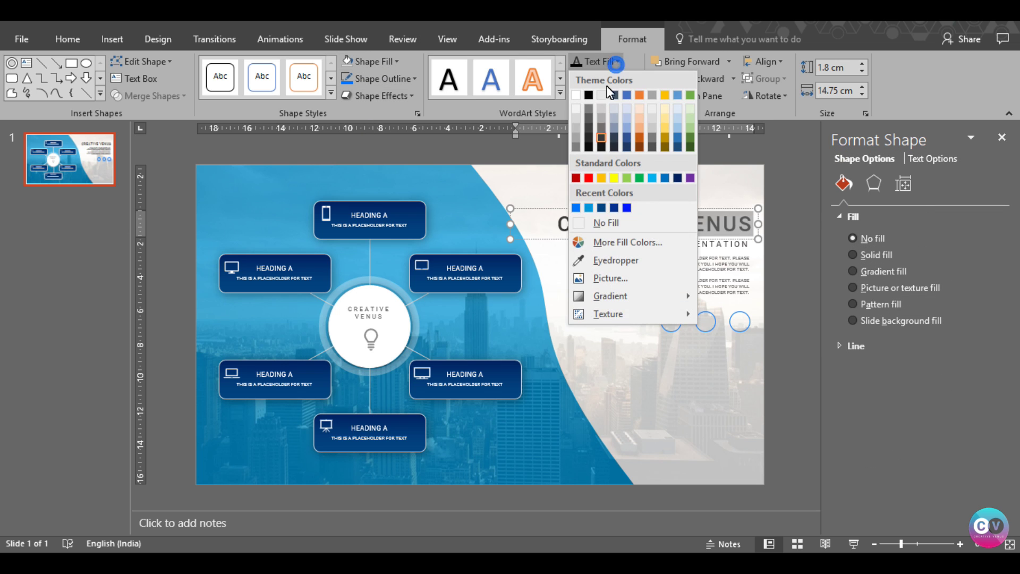
{"action": "left_click", "coordinate": [576, 207]}
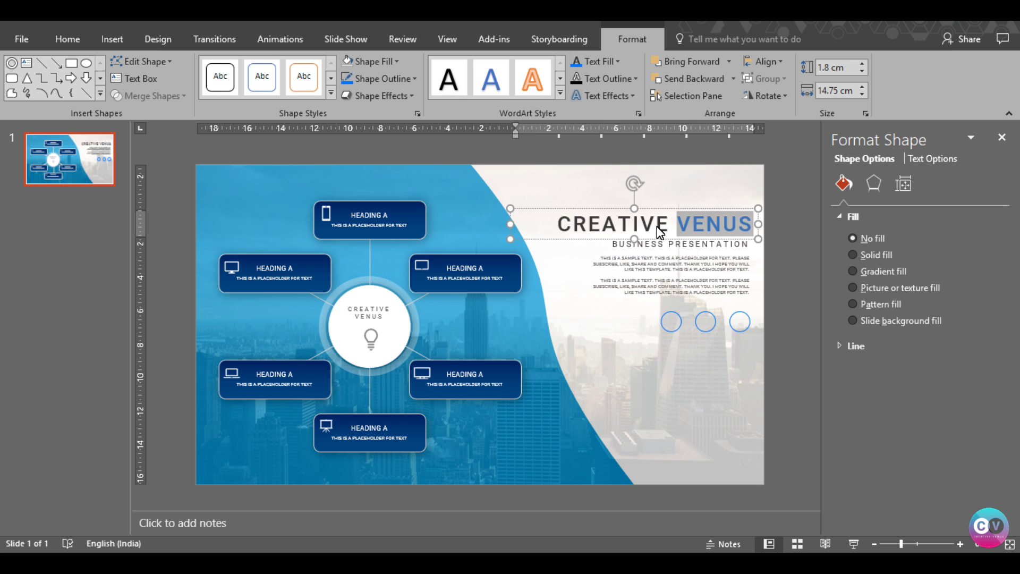
{"action": "left_click", "coordinate": [784, 307]}
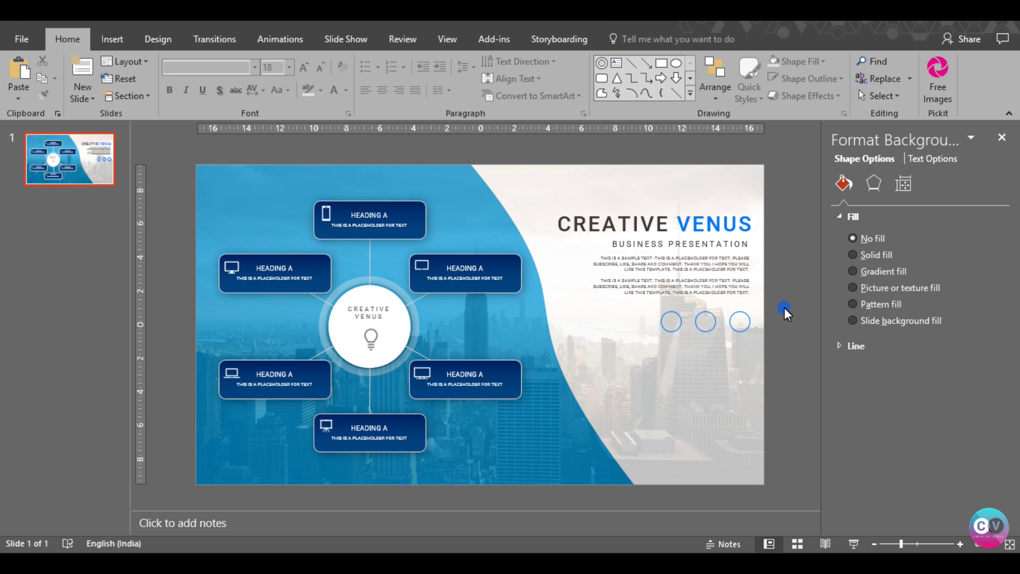
Set the word CREATIVE in the title to the Roboto font.
{"action": "left_click", "coordinate": [661, 226]}
{"action": "left_click_drag", "start_coordinate": [659, 225], "coordinate": [535, 212]}
{"action": "left_click_drag", "start_coordinate": [664, 224], "coordinate": [537, 224]}
{"action": "left_click", "coordinate": [69, 38]}
{"action": "left_click", "coordinate": [242, 67]}
{"action": "type", "text": "Roboto"}
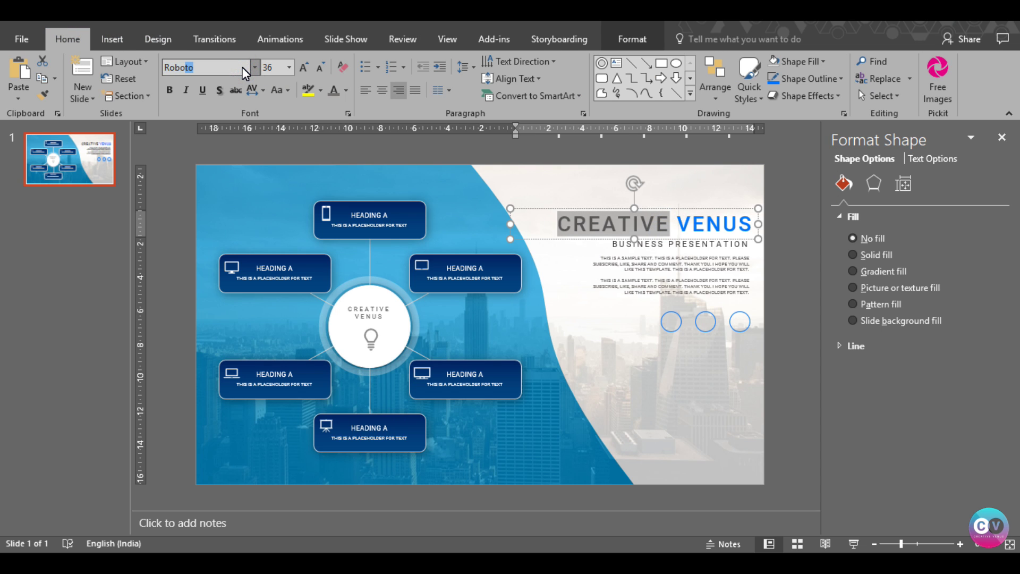
{"action": "key", "text": "Return"}
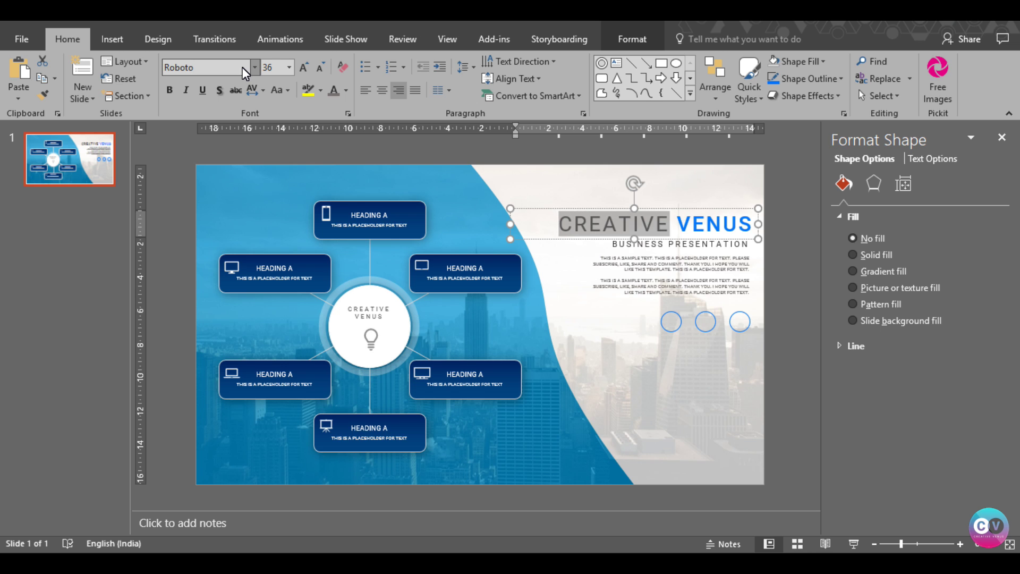
{"action": "double_click", "coordinate": [683, 226]}
{"action": "left_click", "coordinate": [773, 273]}
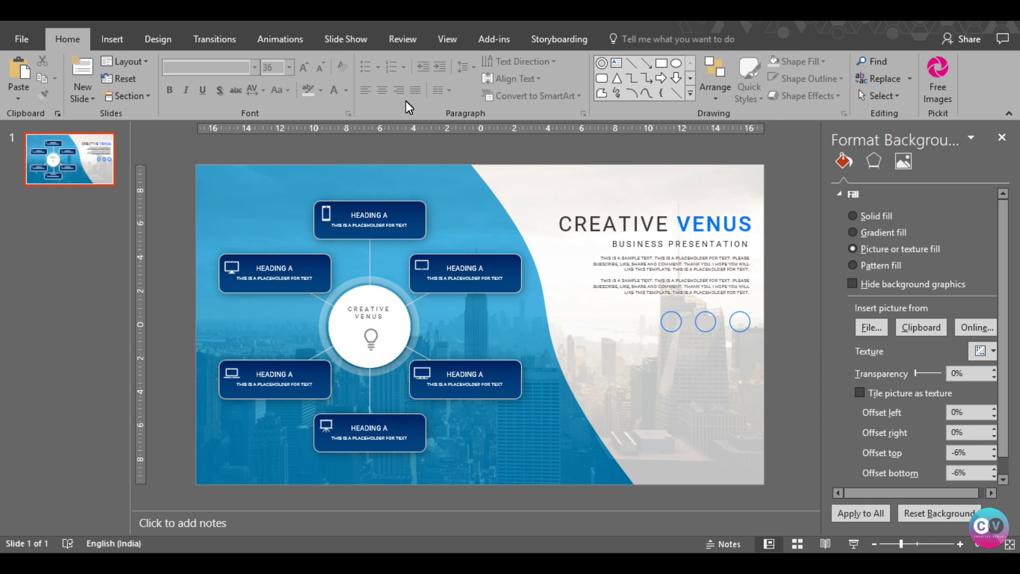
Pick the cloud-download, link and share-arrow icons from the Communication set and insert them.
{"action": "left_click", "coordinate": [112, 38]}
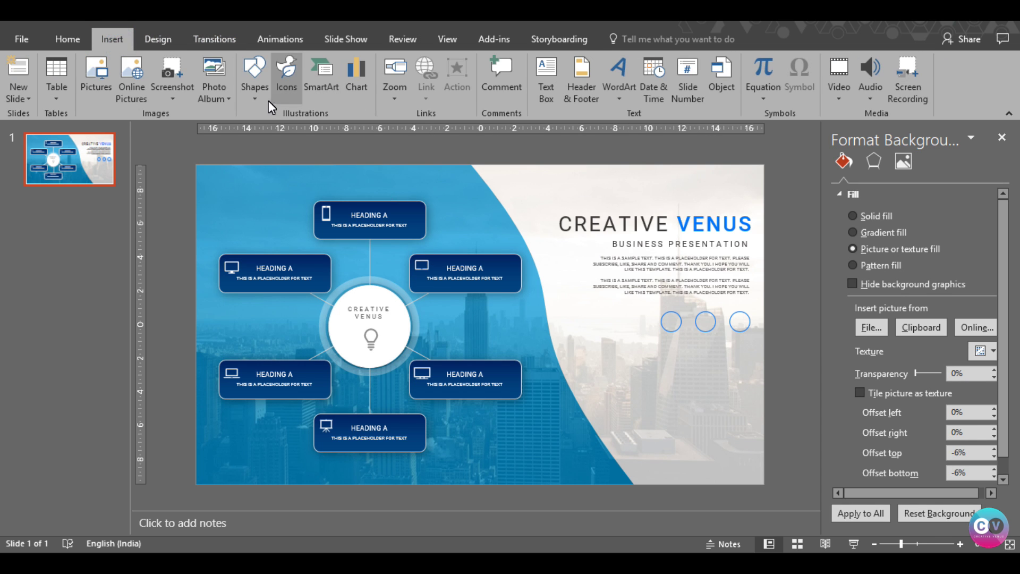
{"action": "left_click", "coordinate": [288, 85]}
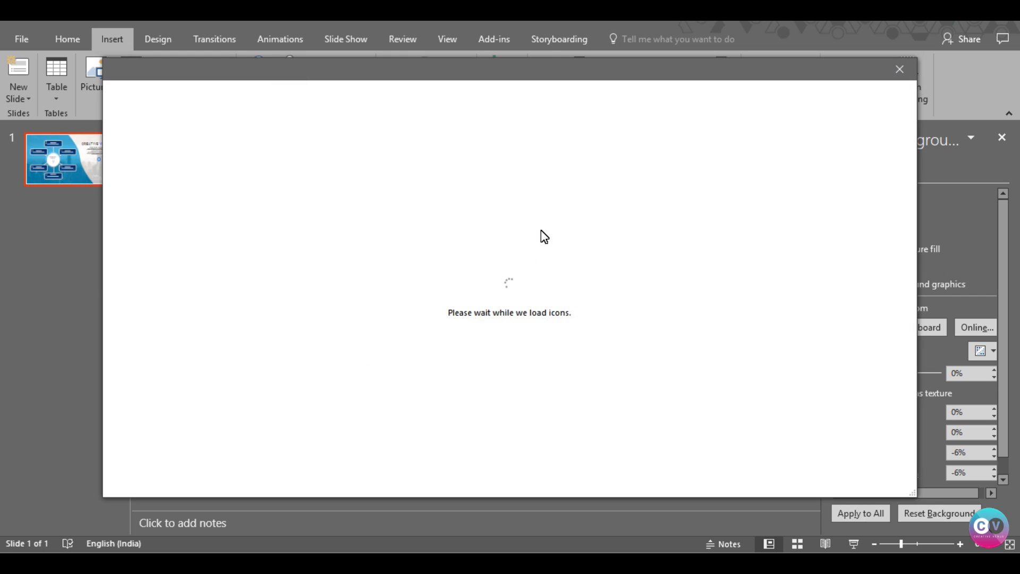
{"action": "scroll", "coordinate": [680, 332], "scroll_direction": "down", "scroll_amount": 5}
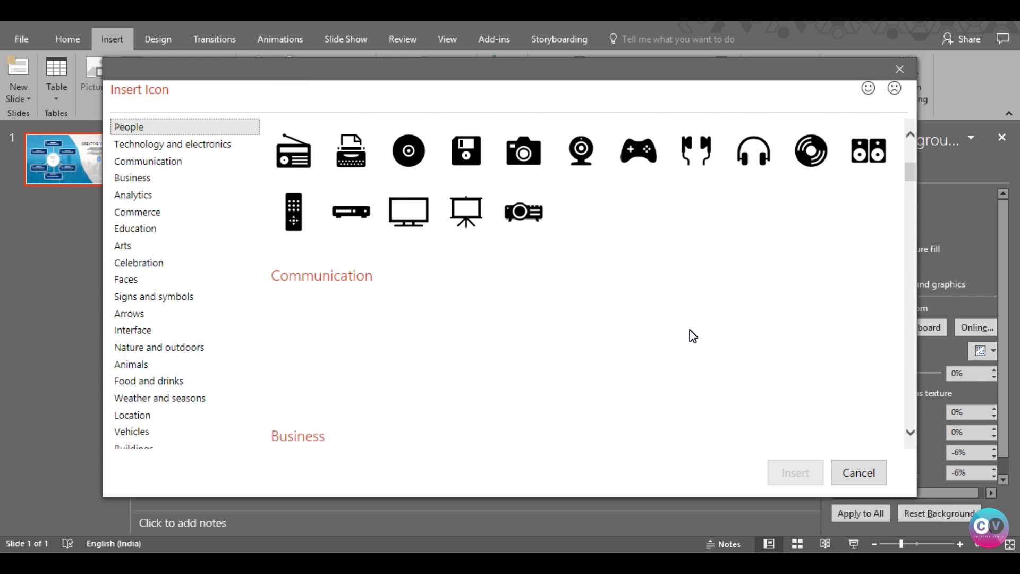
{"action": "scroll", "coordinate": [690, 334], "scroll_direction": "down", "scroll_amount": 1}
{"action": "left_click", "coordinate": [867, 261]}
{"action": "left_click", "coordinate": [810, 261]}
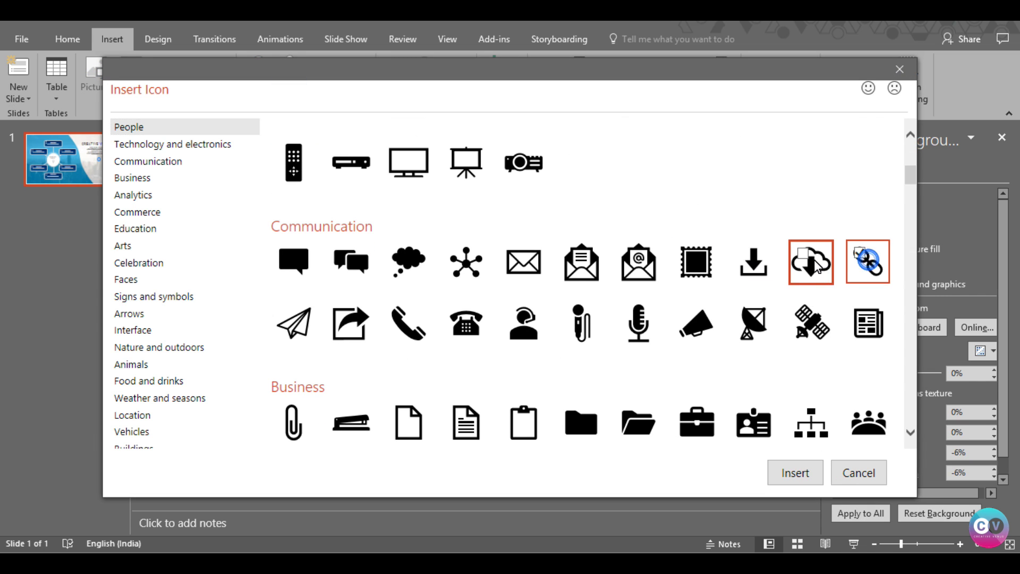
{"action": "left_click", "coordinate": [353, 324]}
{"action": "left_click", "coordinate": [868, 323]}
{"action": "left_click", "coordinate": [800, 476]}
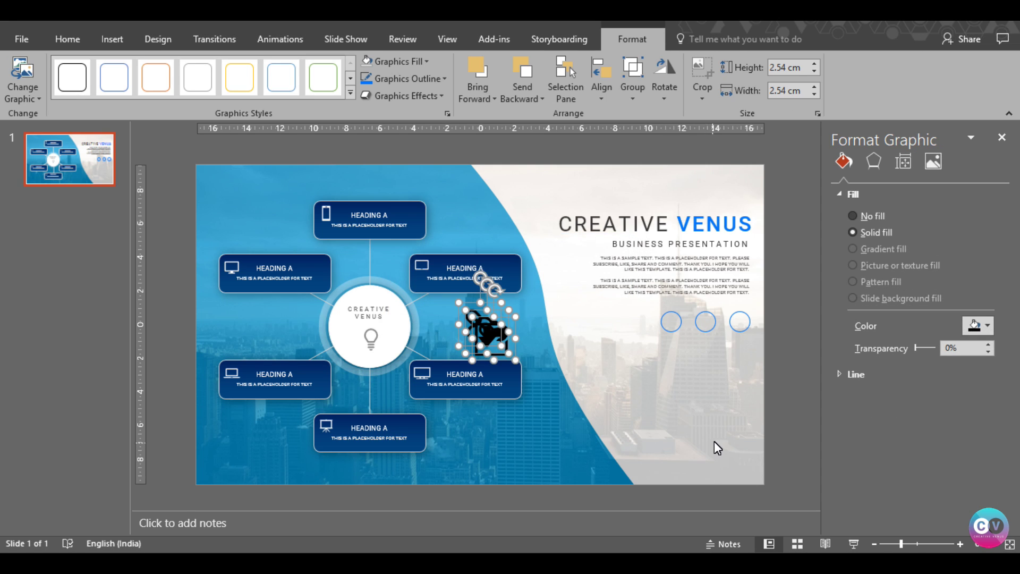
Move the icon group beside the blue circles and shrink the icons to 1 cm.
{"action": "left_click_drag", "start_coordinate": [492, 339], "coordinate": [656, 365]}
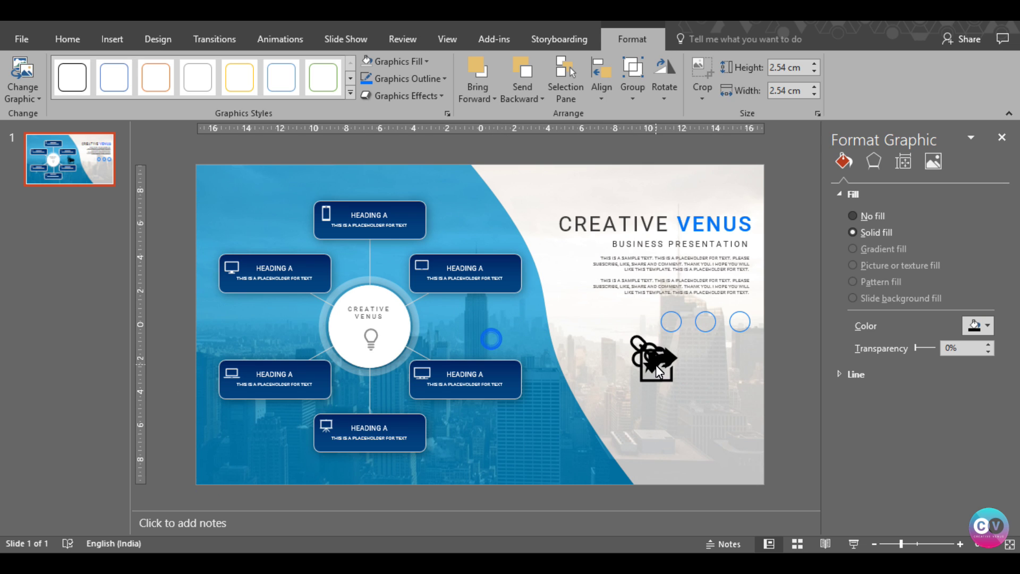
{"action": "left_click", "coordinate": [814, 71]}
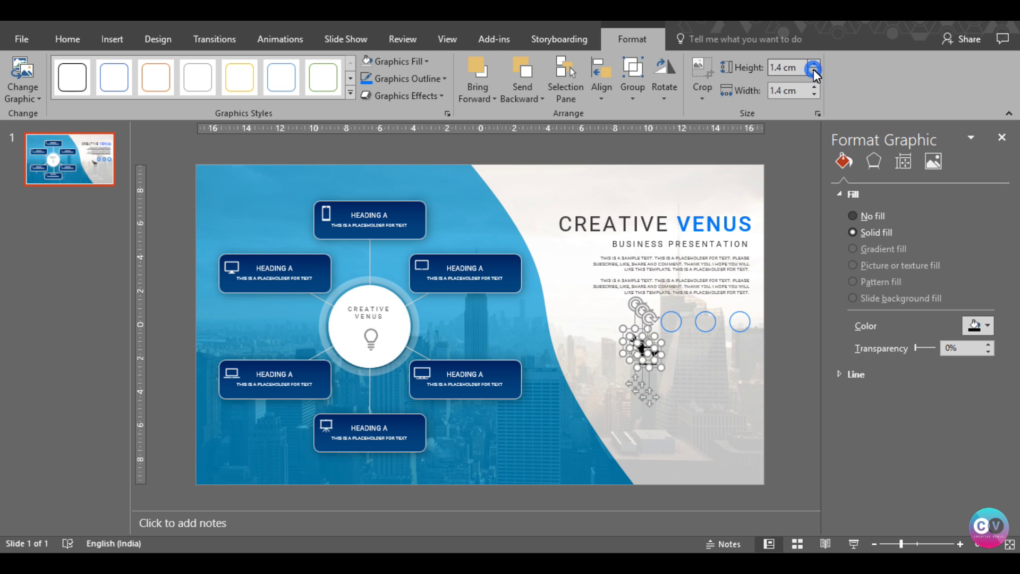
{"action": "left_click", "coordinate": [814, 63]}
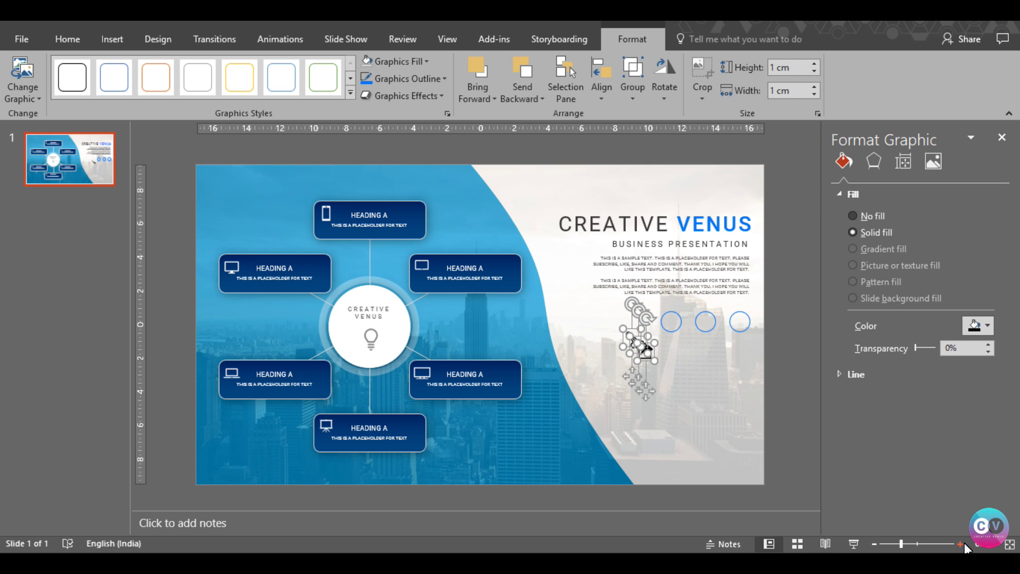
{"action": "left_click", "coordinate": [410, 65]}
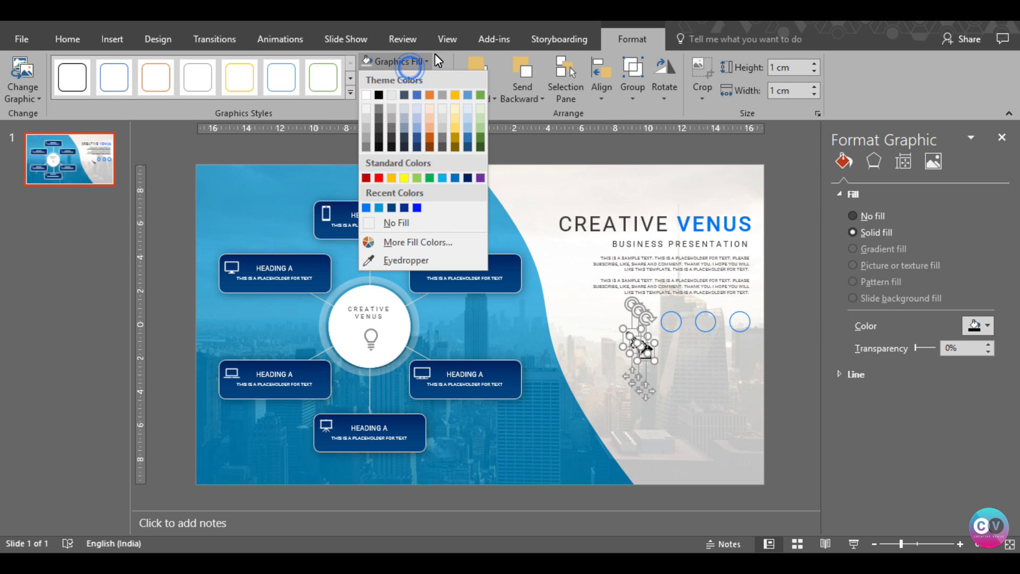
{"action": "left_click", "coordinate": [909, 494]}
Zoom in on the circles and move the share icon into the right-hand circle.
{"action": "left_click", "coordinate": [959, 544]}
{"action": "left_click", "coordinate": [959, 544]}
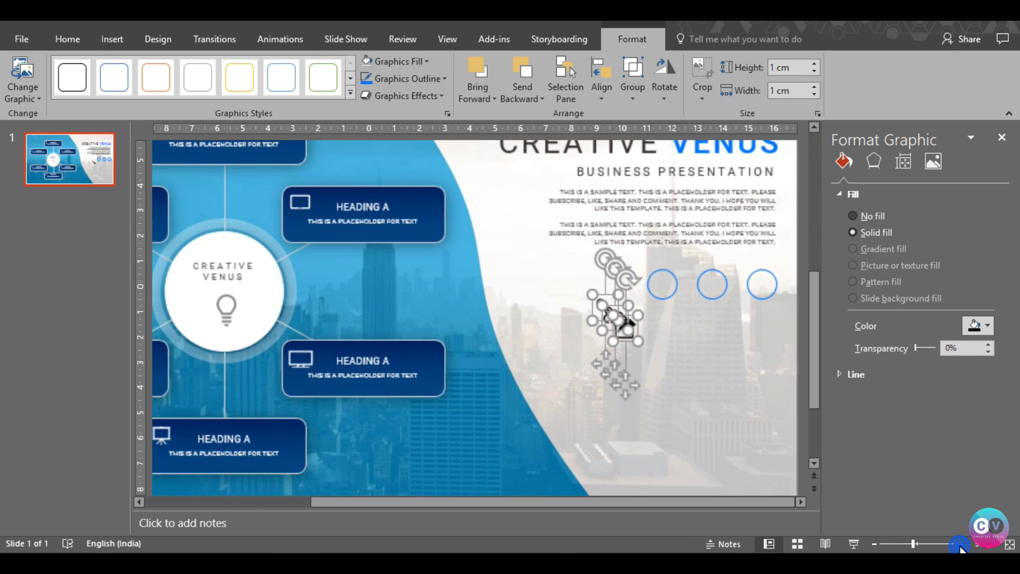
{"action": "left_click", "coordinate": [959, 543]}
{"action": "left_click", "coordinate": [960, 544]}
{"action": "left_click", "coordinate": [960, 543]}
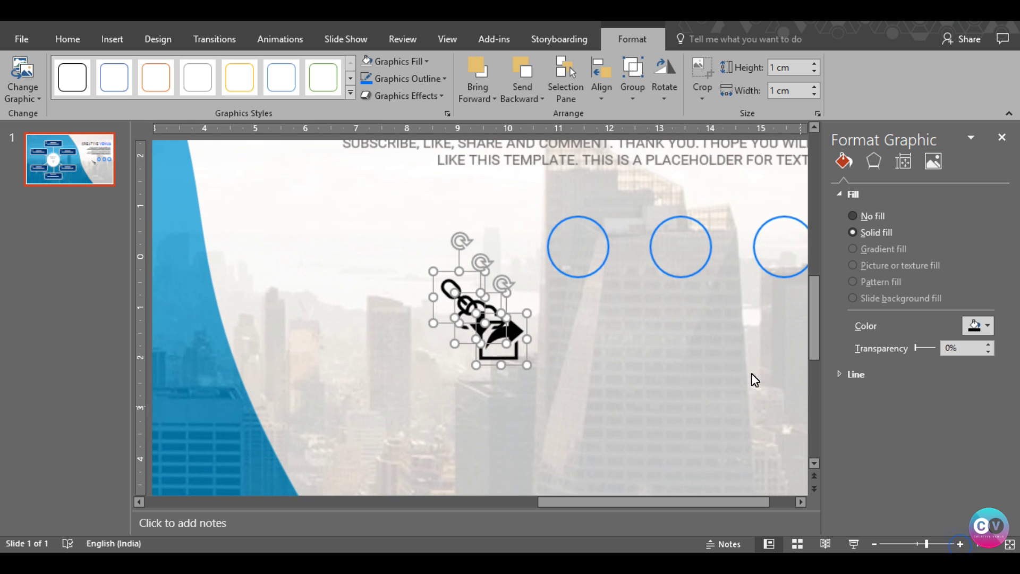
{"action": "left_click_drag", "start_coordinate": [670, 503], "coordinate": [696, 503]}
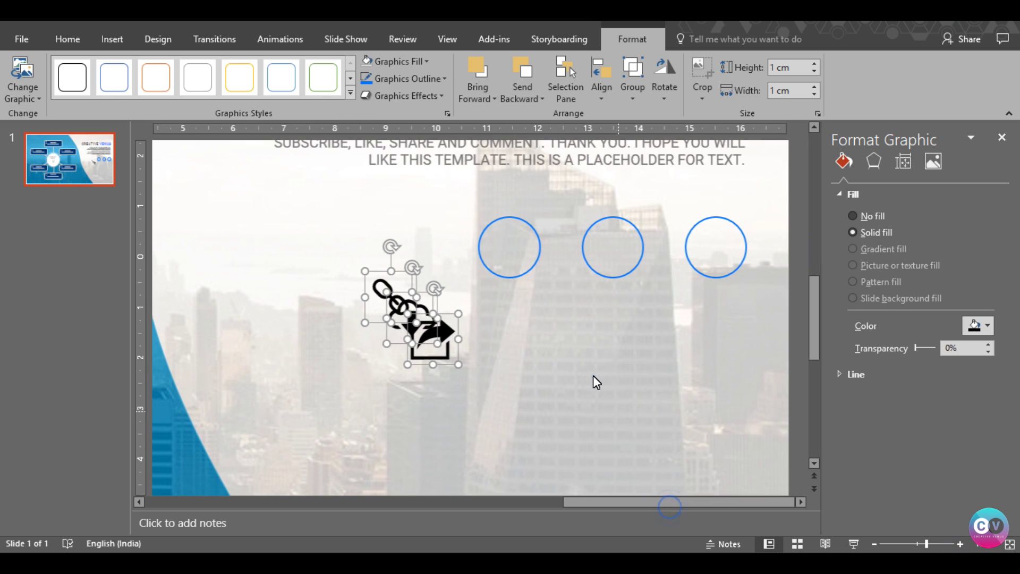
{"action": "left_click", "coordinate": [592, 371]}
{"action": "left_click", "coordinate": [415, 343]}
{"action": "left_click_drag", "start_coordinate": [414, 342], "coordinate": [701, 253]}
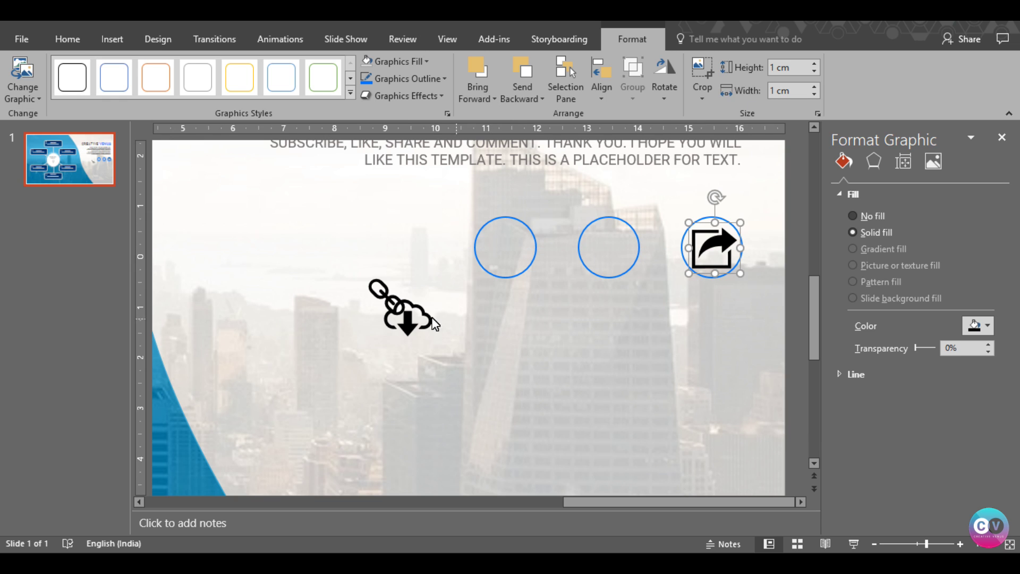
Shrink all three icons to 0.7 cm.
{"action": "left_click", "coordinate": [397, 320], "text": "shift"}
{"action": "left_click", "coordinate": [380, 291], "text": "shift"}
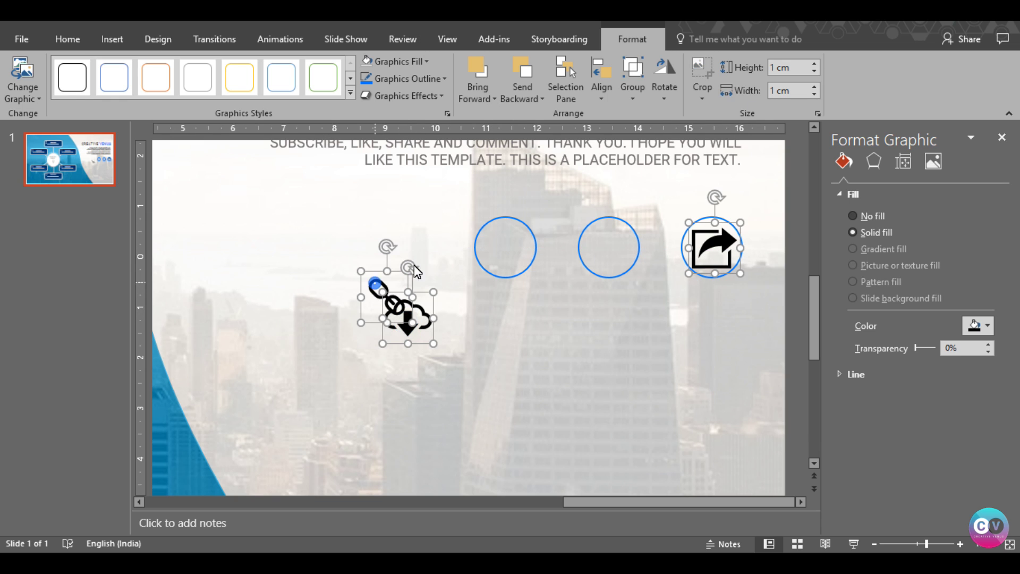
{"action": "left_click", "coordinate": [814, 71]}
{"action": "left_click", "coordinate": [814, 71]}
{"action": "left_click", "coordinate": [814, 70]}
Centre the share icon in the right circle and place cloud-download and link in the middle and left circles.
{"action": "left_click", "coordinate": [718, 339]}
{"action": "left_click_drag", "start_coordinate": [706, 258], "coordinate": [713, 261]}
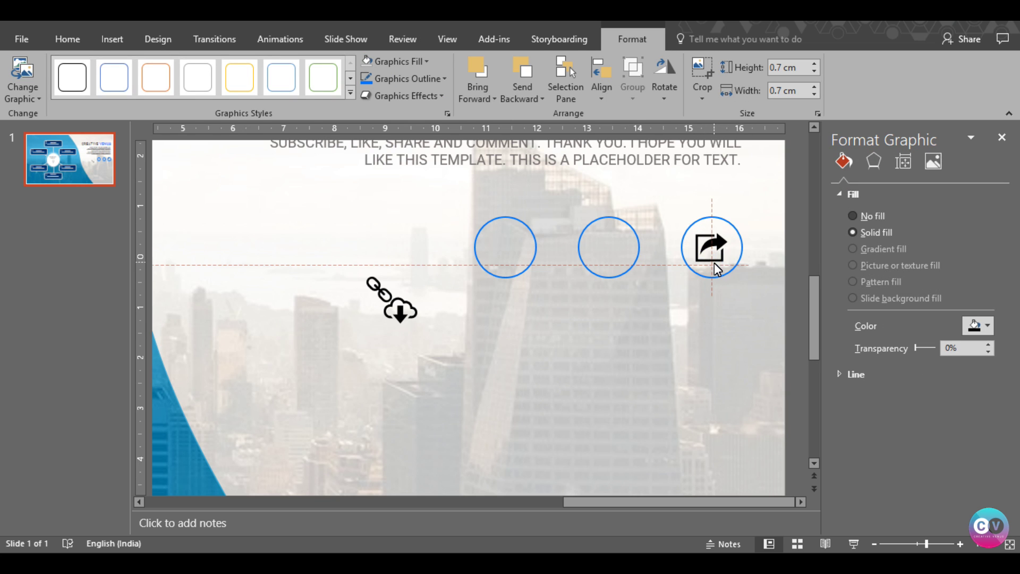
{"action": "left_click", "coordinate": [400, 314]}
{"action": "left_click_drag", "start_coordinate": [400, 318], "coordinate": [608, 255]}
{"action": "left_click_drag", "start_coordinate": [378, 289], "coordinate": [506, 258]}
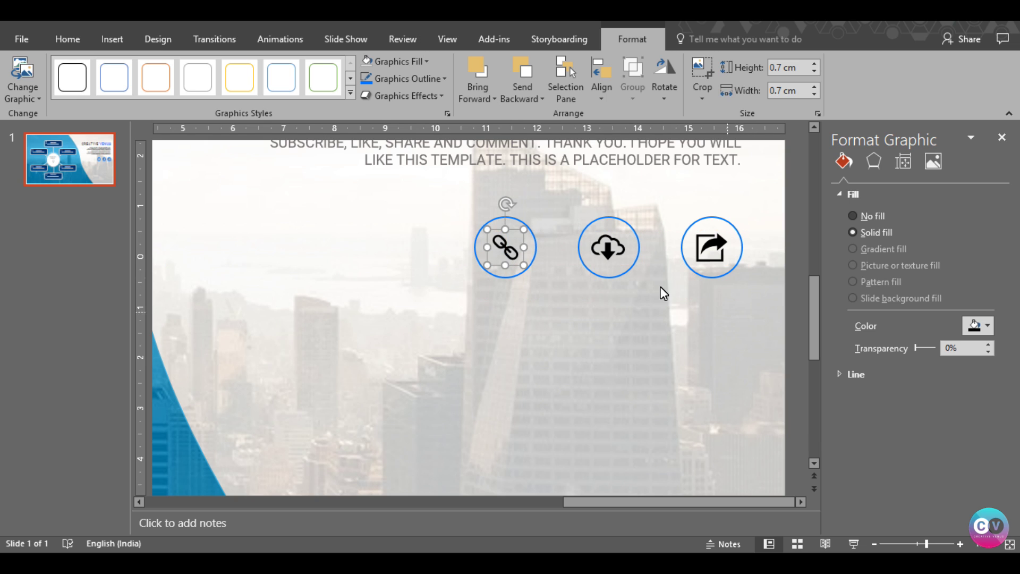
Set the fill of the three icons to 54% transparency.
{"action": "left_click", "coordinate": [603, 251], "text": "shift"}
{"action": "left_click", "coordinate": [713, 256], "text": "shift"}
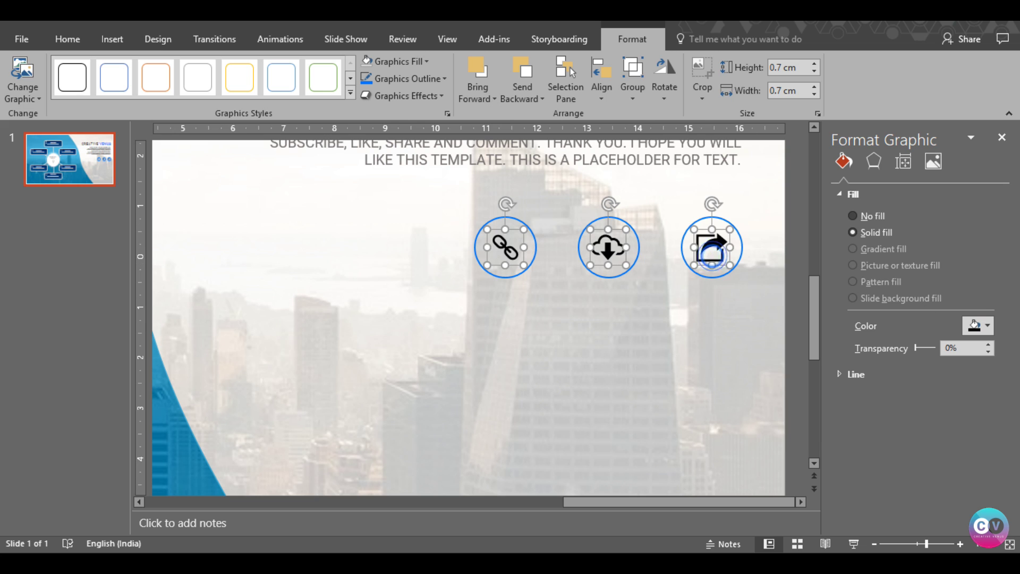
{"action": "left_click_drag", "start_coordinate": [915, 348], "coordinate": [925, 348]}
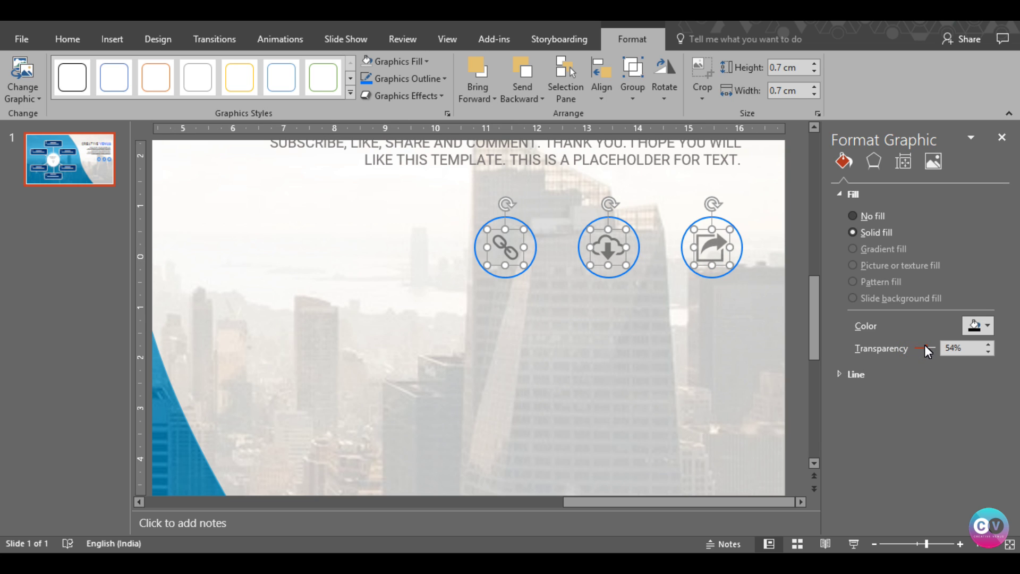
Set the three icon circles' outline transparency to 54%, then zoom out to the whole slide.
{"action": "left_click", "coordinate": [707, 277]}
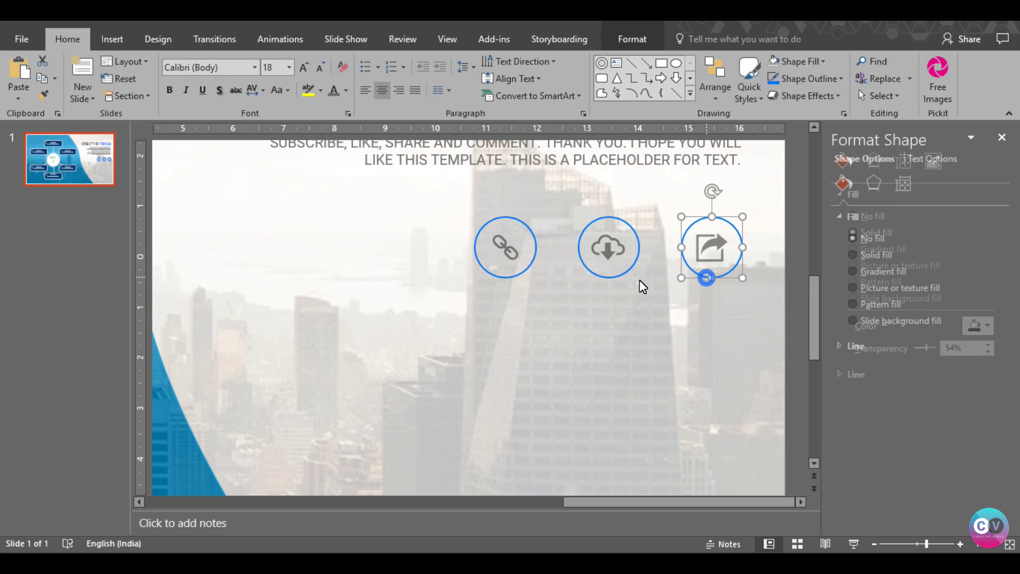
{"action": "left_click", "coordinate": [598, 276], "text": "shift"}
{"action": "left_click", "coordinate": [518, 275], "text": "shift"}
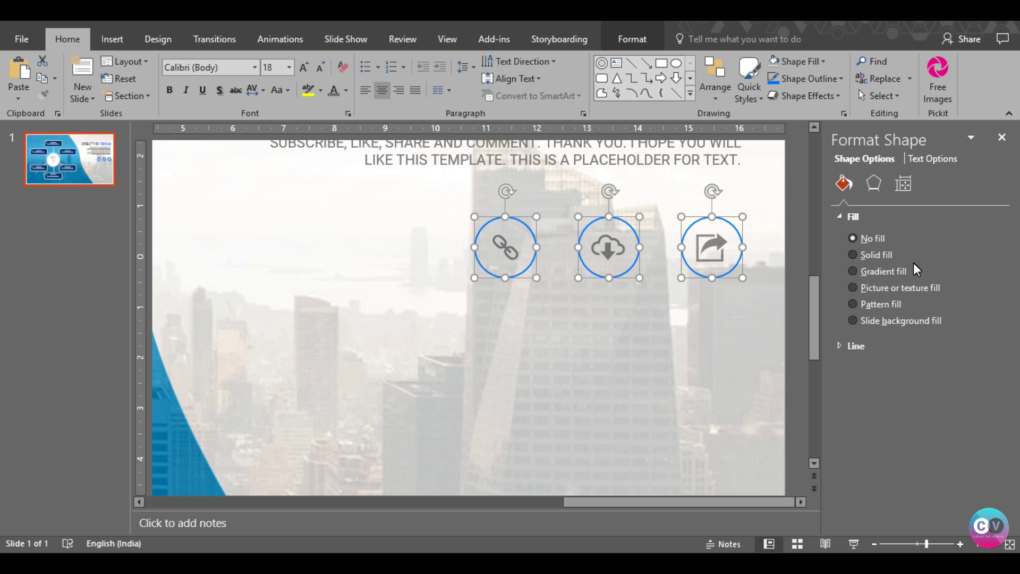
{"action": "left_click", "coordinate": [856, 345]}
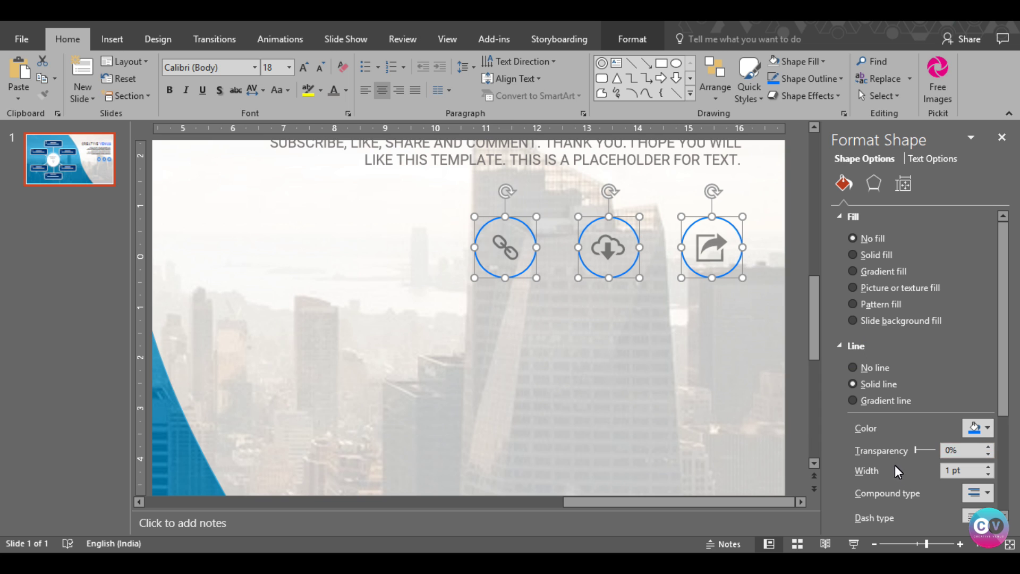
{"action": "left_click_drag", "start_coordinate": [916, 449], "coordinate": [923, 453]}
{"action": "left_click_drag", "start_coordinate": [926, 455], "coordinate": [927, 455]}
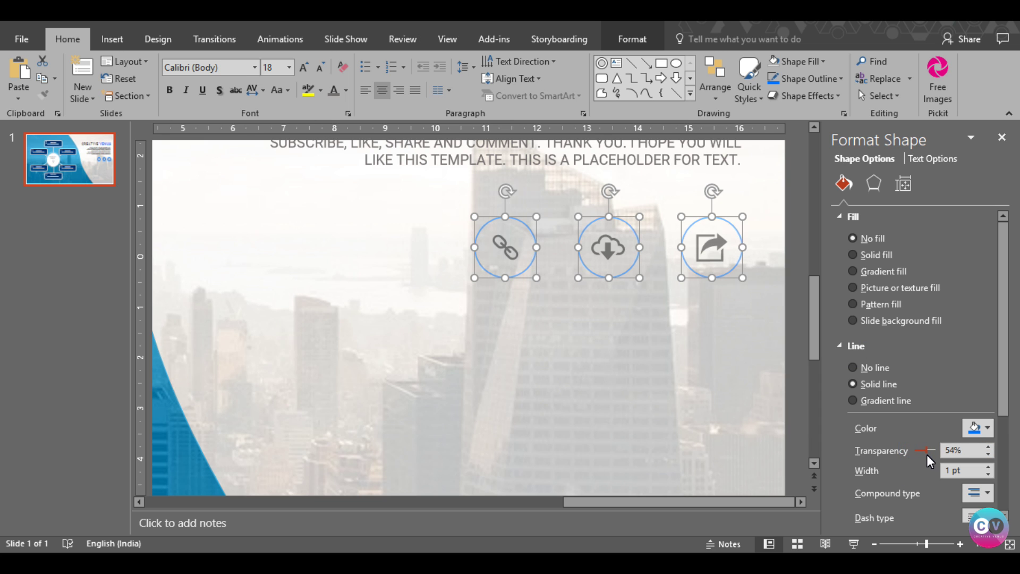
{"action": "left_click", "coordinate": [904, 543]}
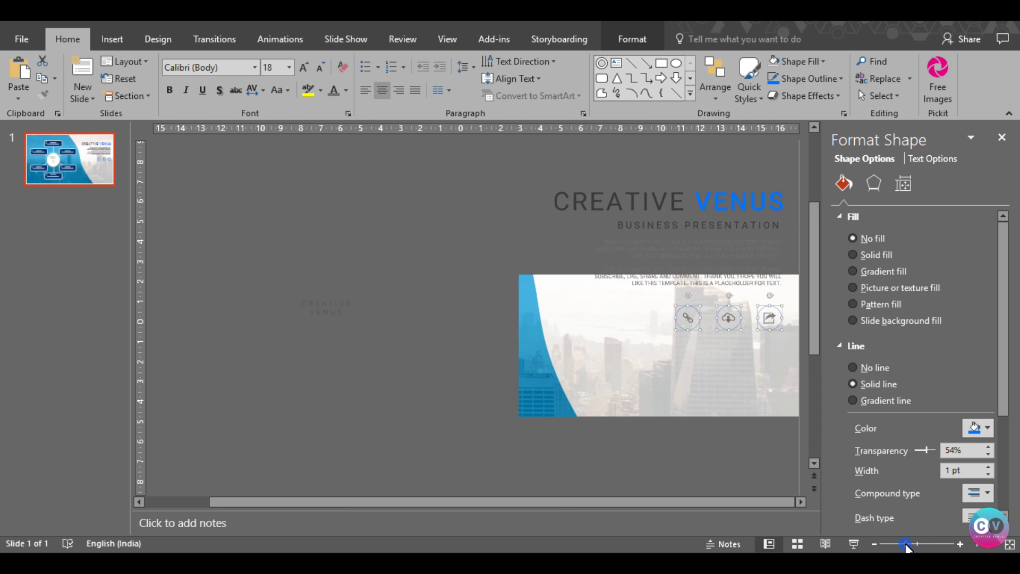
{"action": "left_click", "coordinate": [874, 541]}
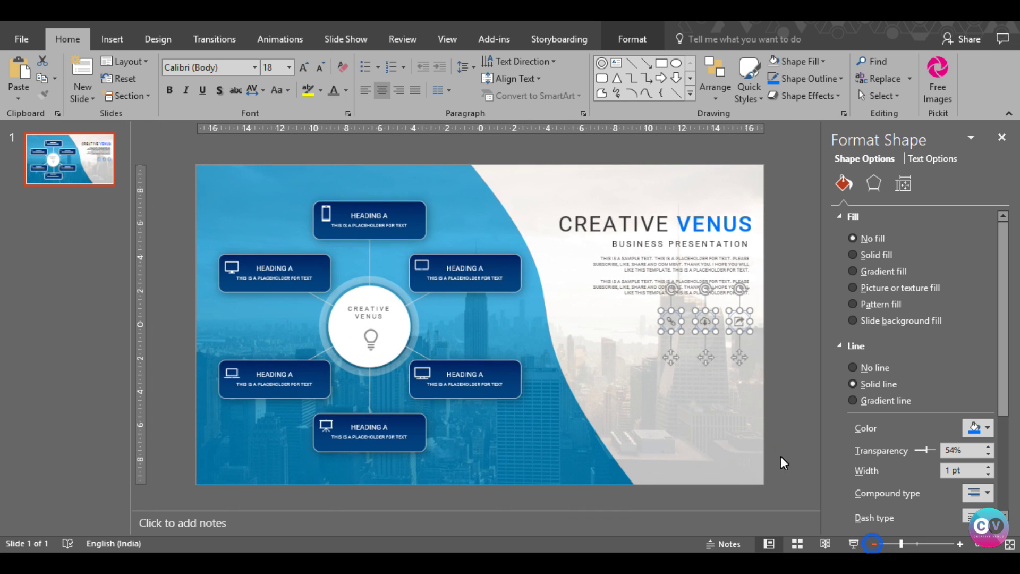
{"action": "left_click", "coordinate": [781, 413]}
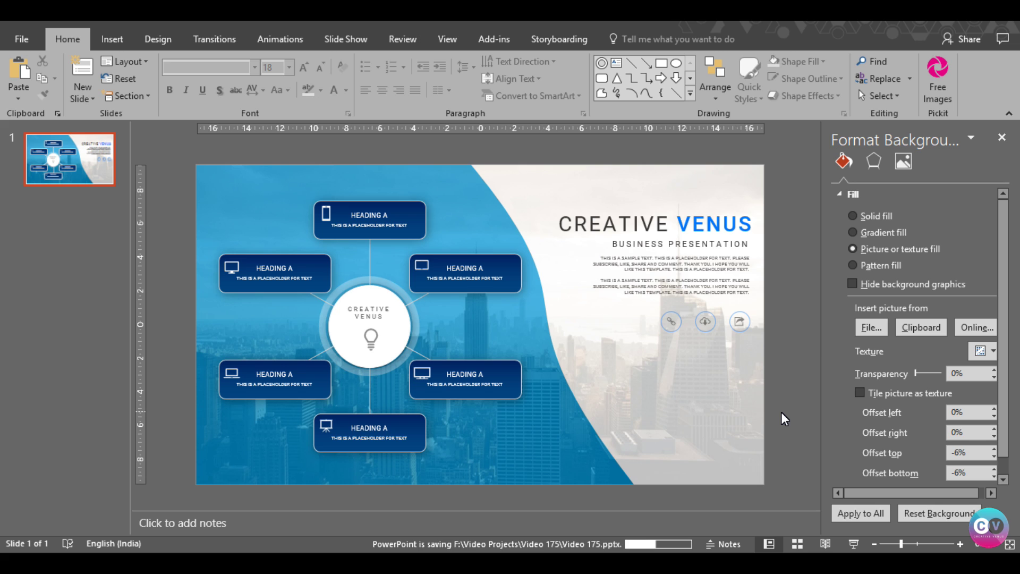
Select the three icons and review their fill colour choices, leaving them unchanged.
{"action": "left_click", "coordinate": [740, 324]}
{"action": "left_click", "coordinate": [704, 320], "text": "shift"}
{"action": "left_click", "coordinate": [671, 321], "text": "shift"}
{"action": "left_click", "coordinate": [986, 326]}
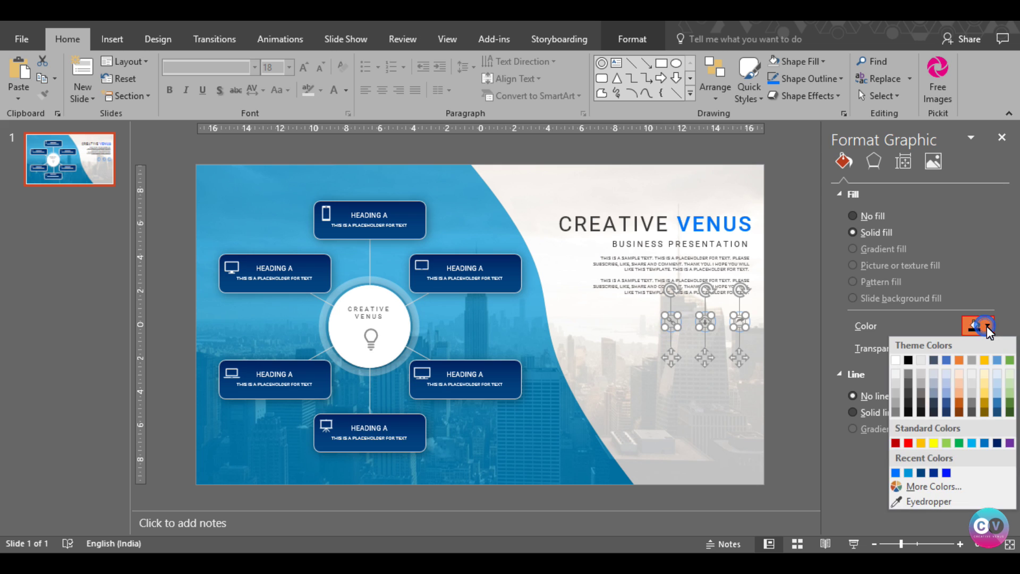
{"action": "left_click", "coordinate": [939, 315]}
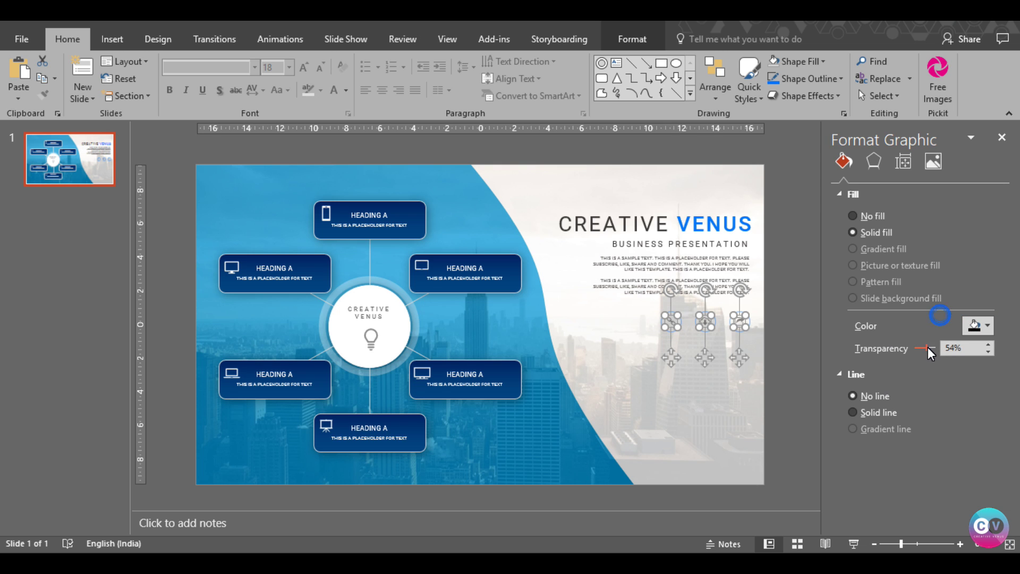
{"action": "left_click", "coordinate": [773, 338]}
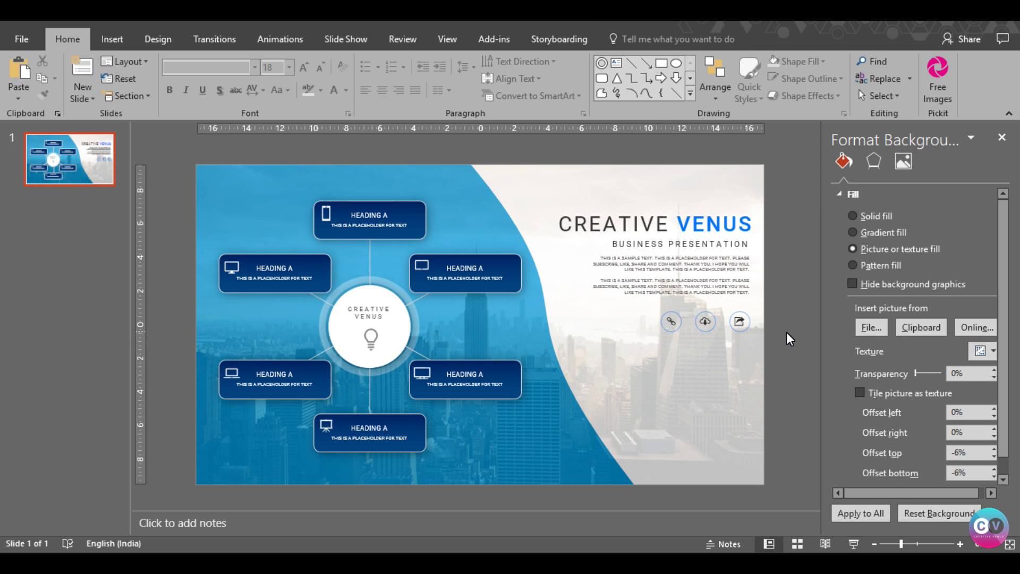
Draw a rectangle beneath the three icons, remove its outline and fill it with the recent bright blue.
{"action": "left_click", "coordinate": [114, 46]}
{"action": "left_click", "coordinate": [254, 79]}
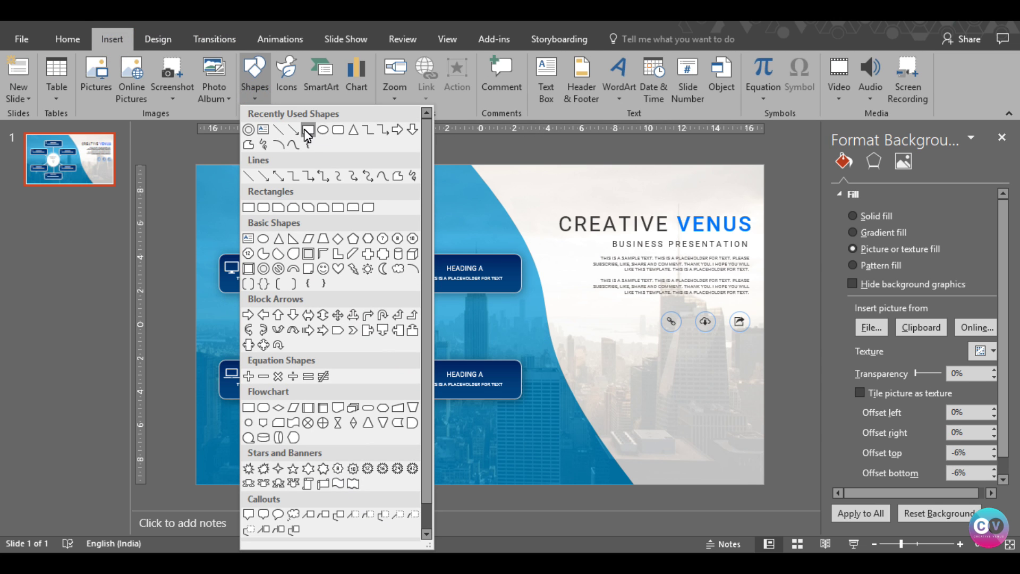
{"action": "left_click", "coordinate": [336, 131]}
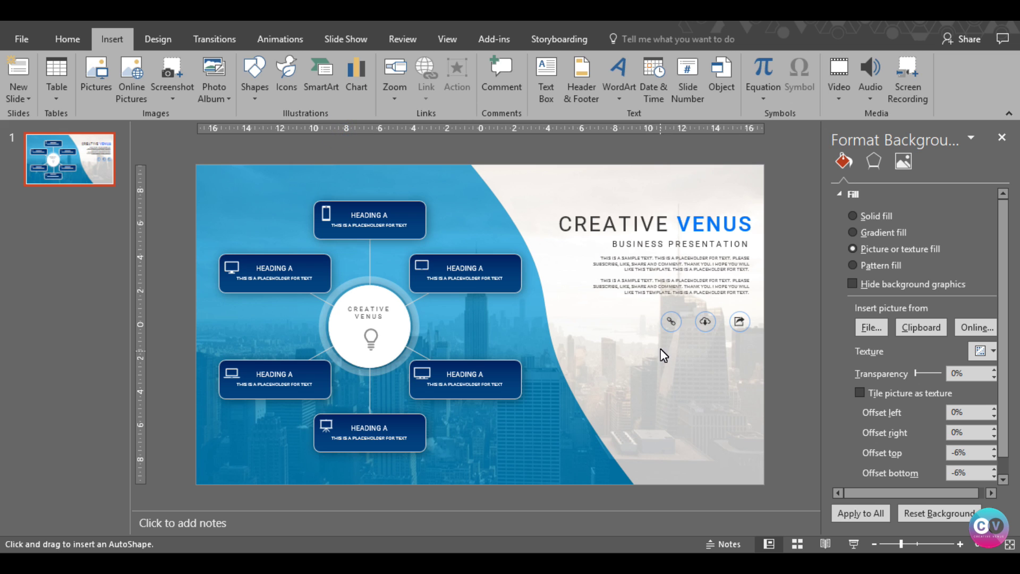
{"action": "left_click_drag", "start_coordinate": [660, 347], "coordinate": [745, 364]}
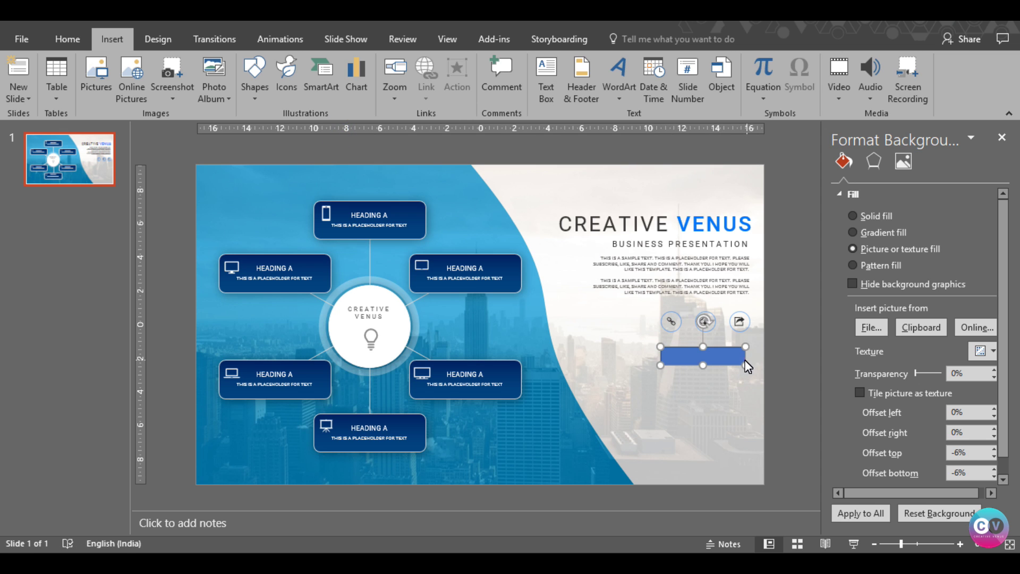
{"action": "left_click", "coordinate": [397, 79]}
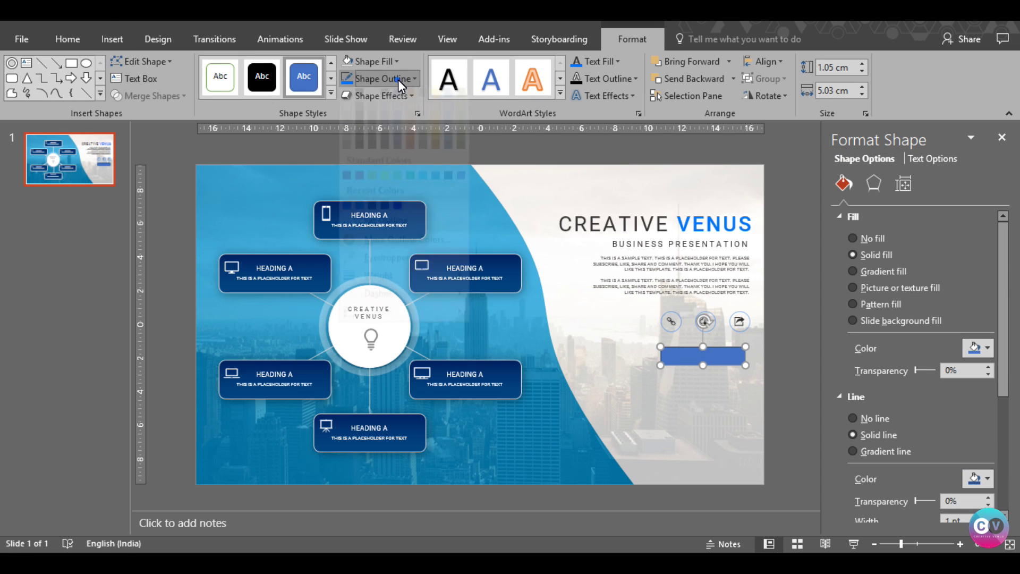
{"action": "left_click", "coordinate": [377, 241]}
{"action": "left_click", "coordinate": [375, 60]}
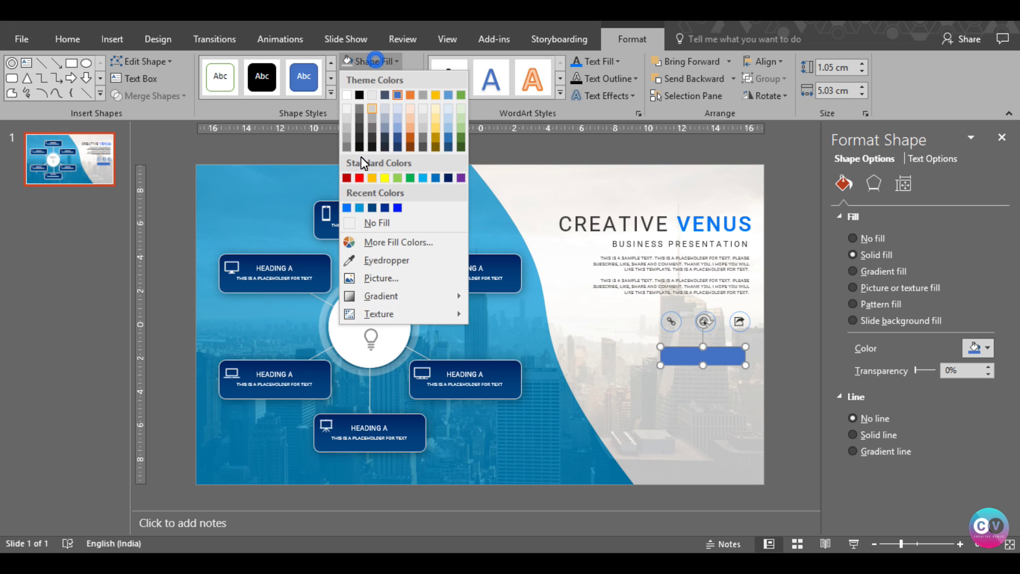
{"action": "left_click", "coordinate": [347, 208]}
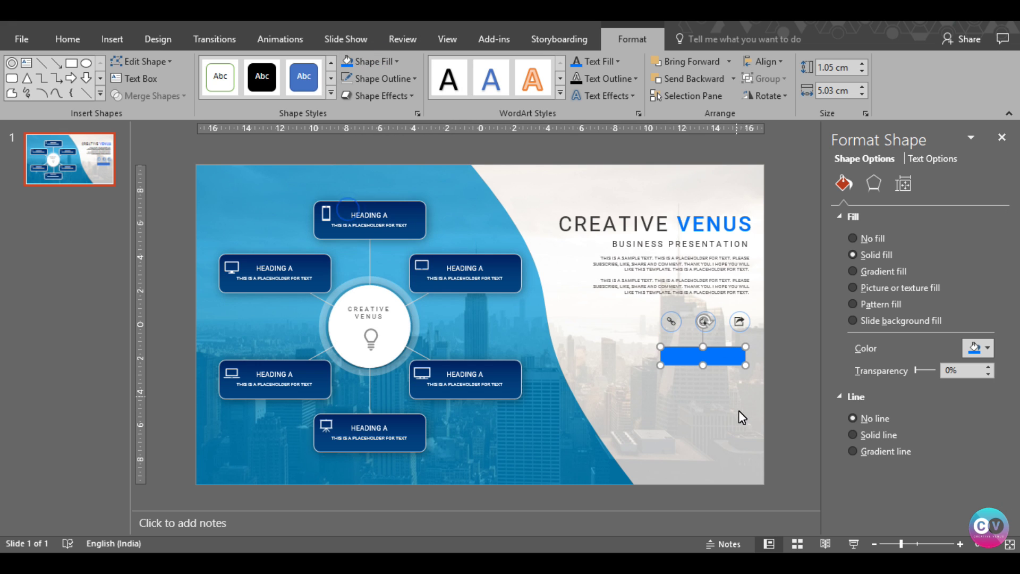
Type LEARN MORE inside the blue rectangle and select all of its text.
{"action": "right_click", "coordinate": [706, 359]}
{"action": "left_click", "coordinate": [700, 361]}
{"action": "right_click", "coordinate": [699, 361]}
{"action": "left_click", "coordinate": [744, 149]}
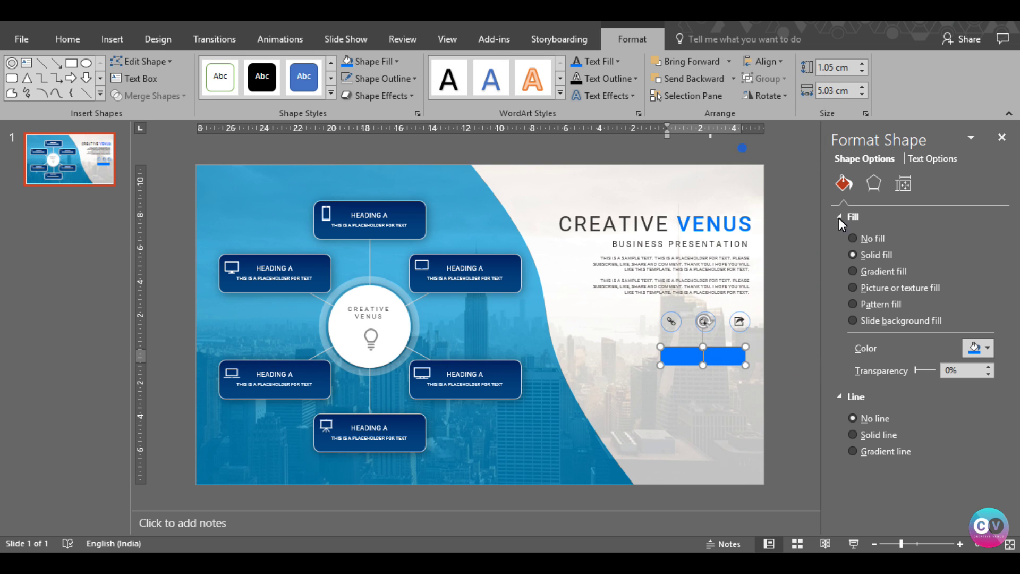
{"action": "type", "text": "LEARN MORE"}
{"action": "key", "text": "ctrl+a"}
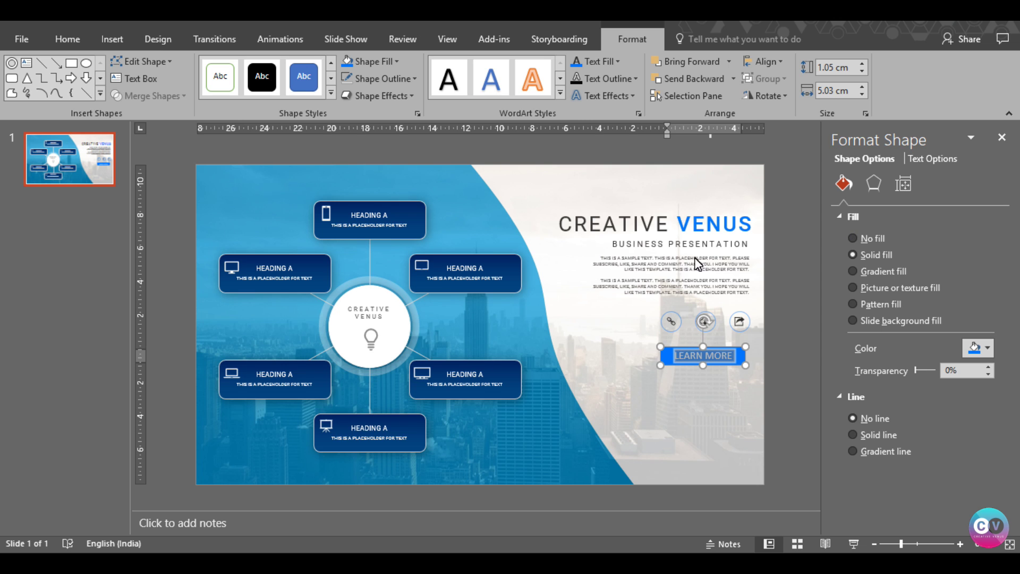
Format the button text as white 11-pt Roboto with loose character spacing.
{"action": "left_click", "coordinate": [68, 38]}
{"action": "left_click", "coordinate": [217, 64]}
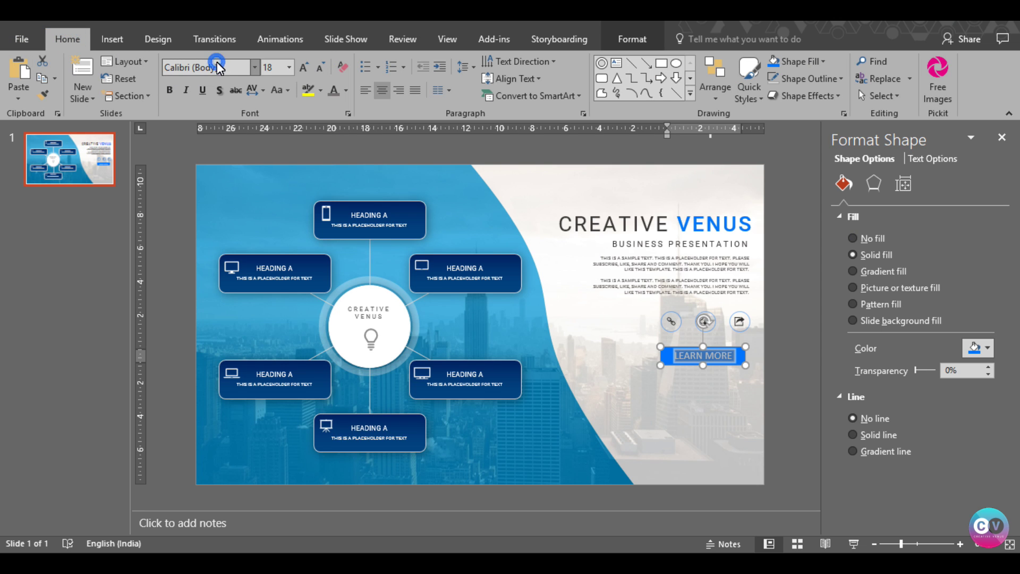
{"action": "type", "text": "Roboto"}
{"action": "key", "text": "Return"}
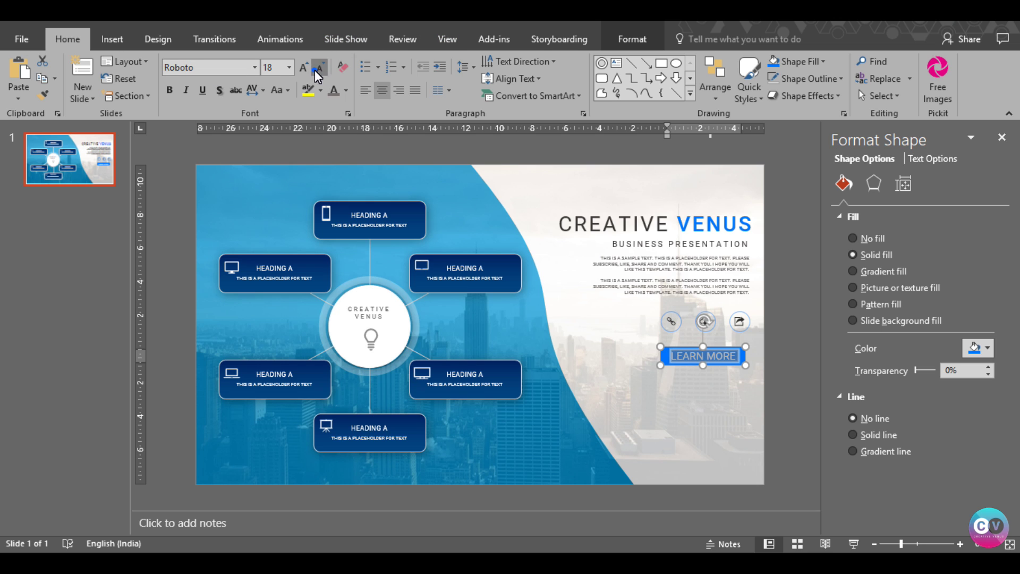
{"action": "left_click", "coordinate": [314, 70]}
{"action": "left_click", "coordinate": [315, 70]}
{"action": "left_click", "coordinate": [315, 70]}
{"action": "left_click", "coordinate": [314, 71]}
{"action": "left_click", "coordinate": [260, 92]}
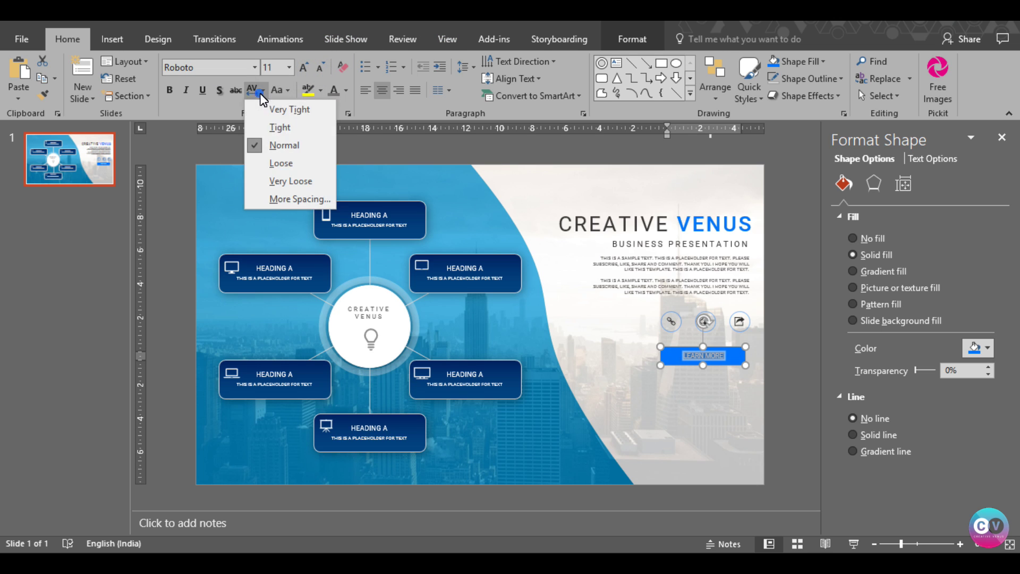
{"action": "left_click", "coordinate": [274, 164]}
{"action": "left_click", "coordinate": [347, 90]}
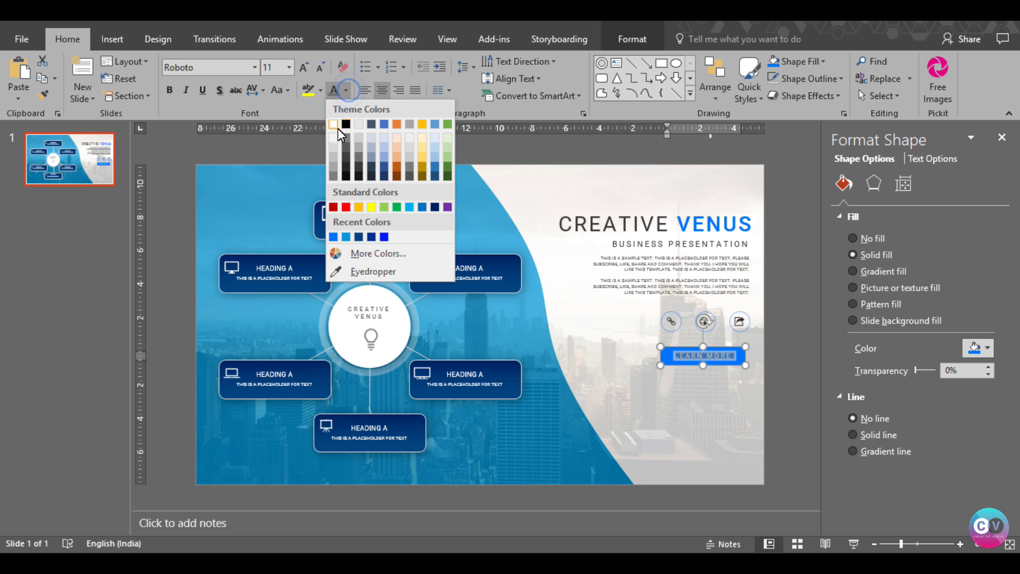
{"action": "left_click", "coordinate": [331, 142]}
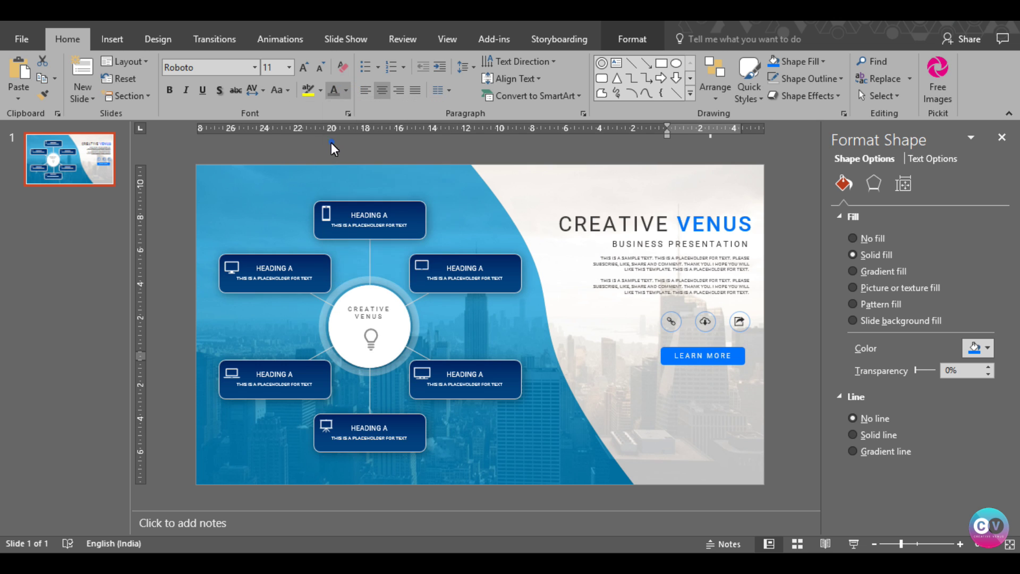
{"action": "left_click", "coordinate": [786, 368]}
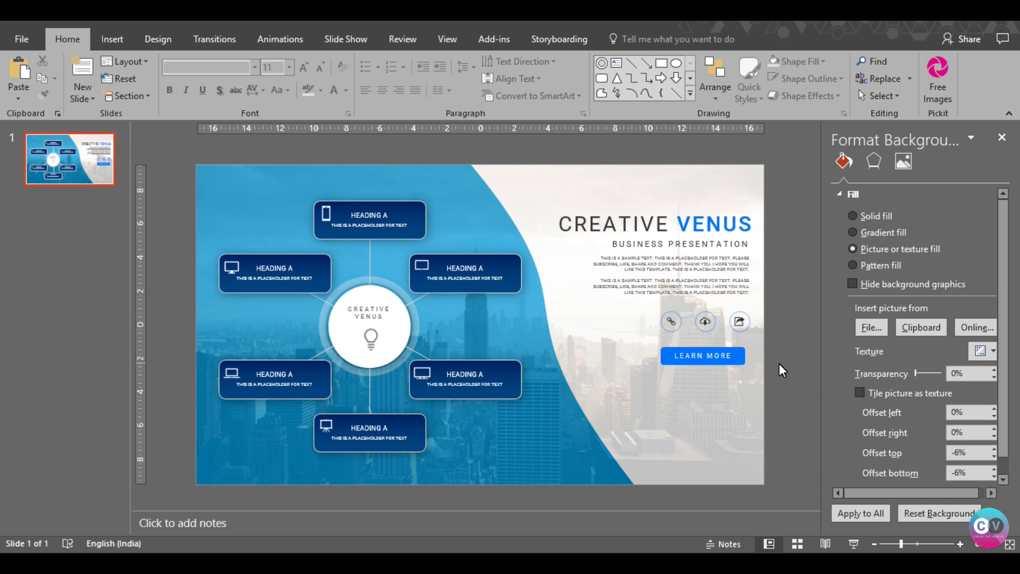
Line up the LEARN MORE button under the icons and widen it slightly.
{"action": "mouse_move", "coordinate": [670, 355]}
{"action": "left_mouse_down"}
{"action": "mouse_move", "coordinate": [650, 365]}
{"action": "mouse_move", "coordinate": [662, 368]}
{"action": "left_mouse_up"}
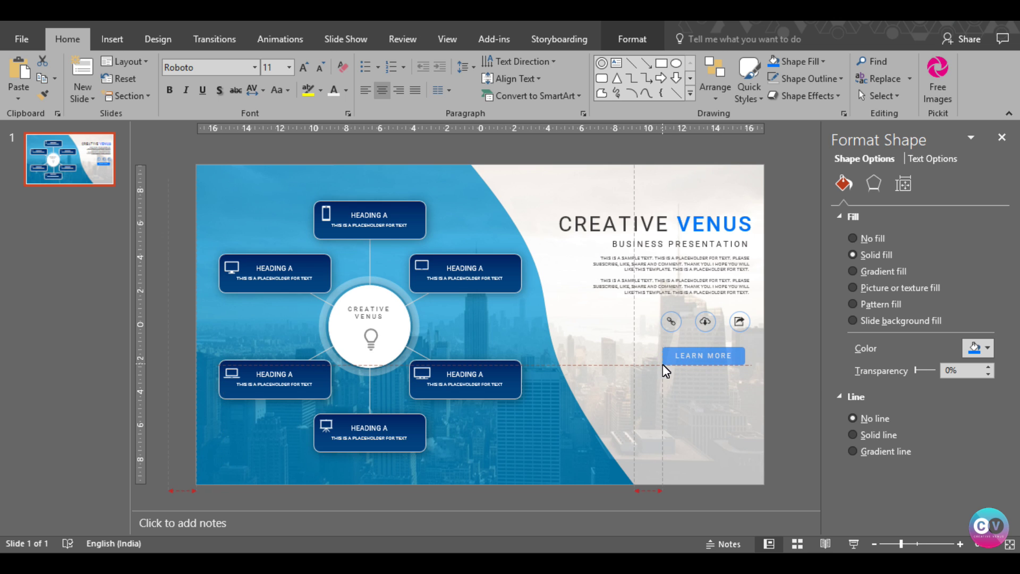
{"action": "left_click_drag", "start_coordinate": [745, 364], "coordinate": [750, 368]}
{"action": "left_click", "coordinate": [796, 396]}
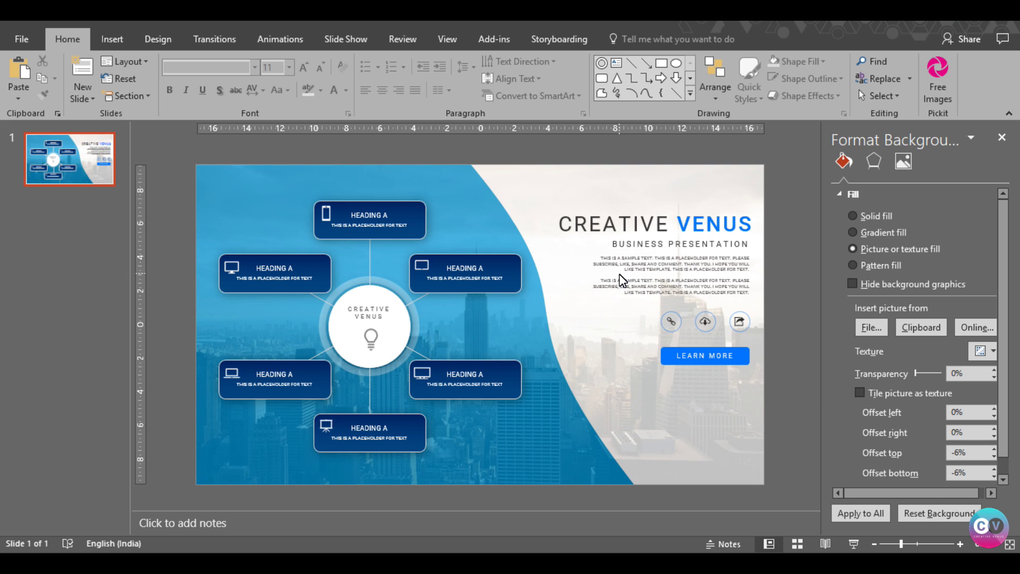
Group the three icons into a single object.
{"action": "left_click", "coordinate": [596, 219]}
{"action": "left_click", "coordinate": [615, 211]}
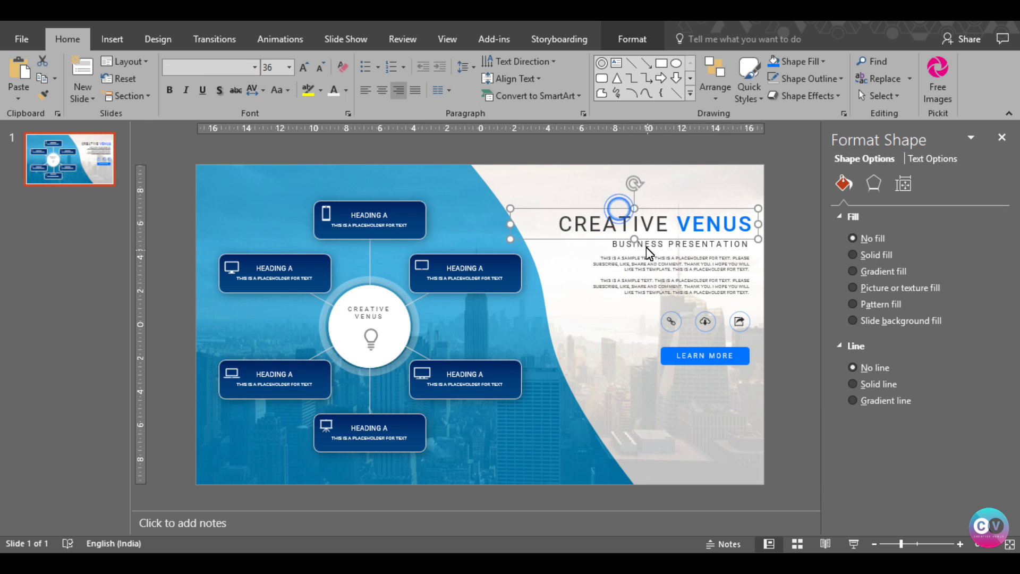
{"action": "left_click", "coordinate": [647, 240], "text": "shift"}
{"action": "left_click", "coordinate": [652, 278], "text": "shift"}
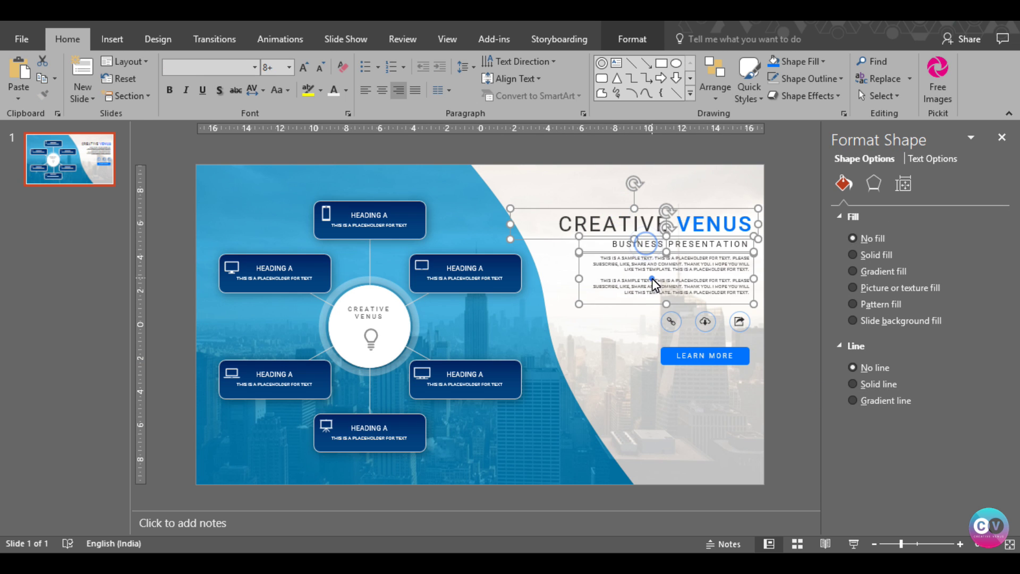
{"action": "left_click", "coordinate": [671, 325], "text": "shift"}
{"action": "left_click", "coordinate": [779, 356]}
{"action": "left_click_drag", "start_coordinate": [765, 373], "coordinate": [615, 296]}
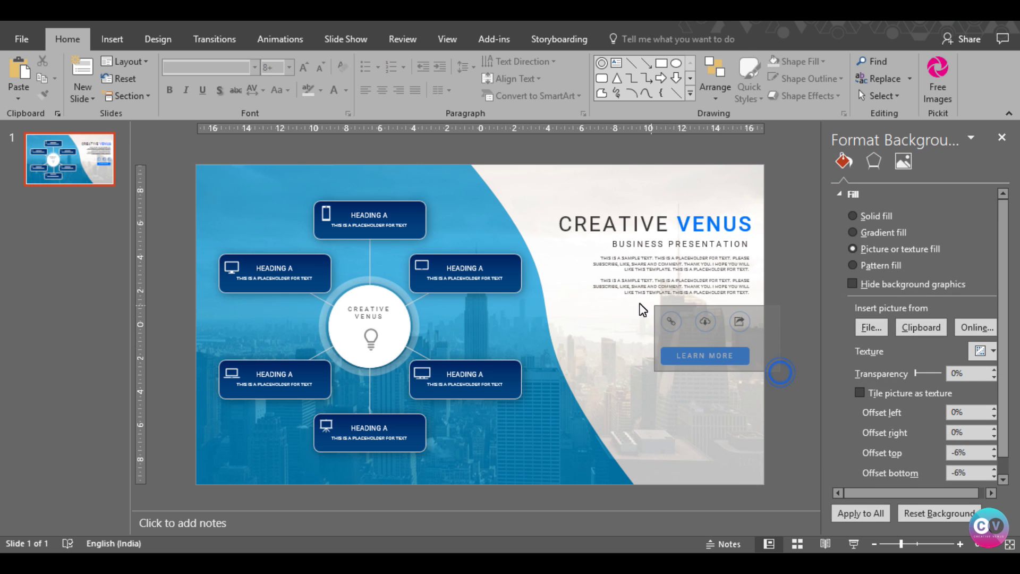
{"action": "left_click", "coordinate": [720, 365], "text": "shift"}
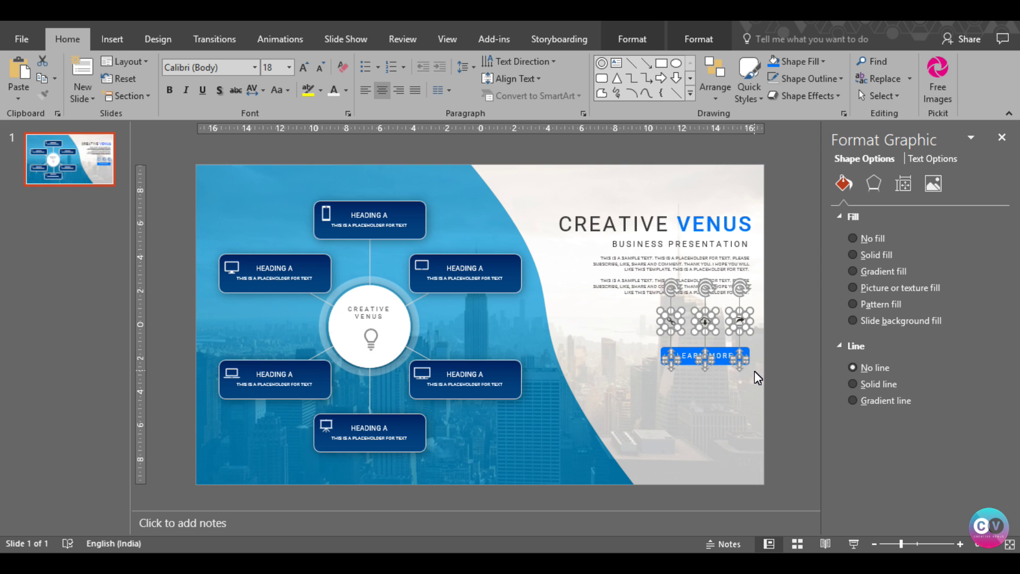
{"action": "key", "text": "ctrl+g"}
Select the title, subtitle, body text, icons and button together and nudge them down two steps.
{"action": "left_click", "coordinate": [736, 360], "text": "shift"}
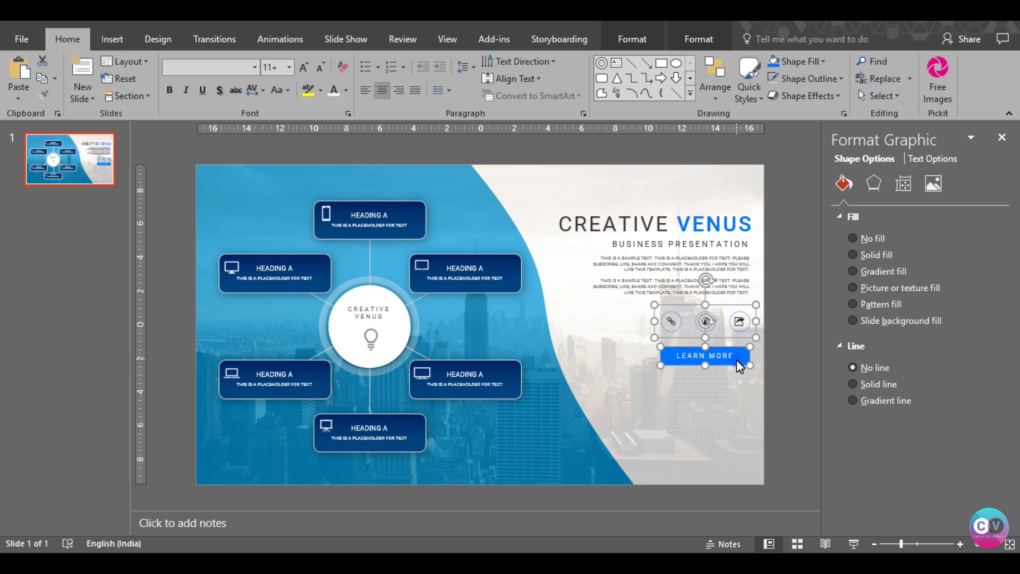
{"action": "left_click", "coordinate": [681, 285], "text": "shift"}
{"action": "left_click", "coordinate": [675, 245], "text": "shift"}
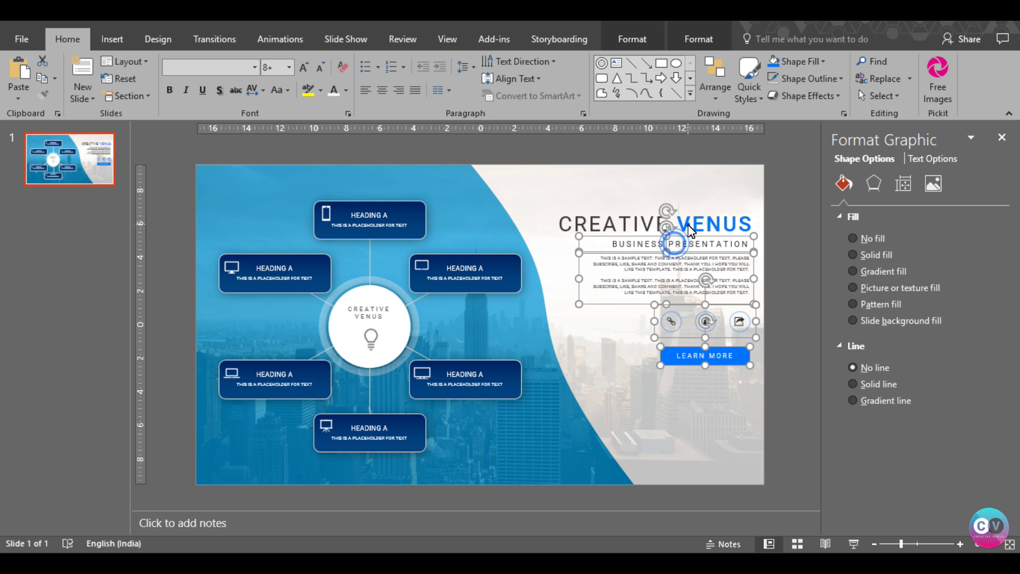
{"action": "left_click", "coordinate": [690, 230], "text": "shift"}
{"action": "key", "text": "Down"}
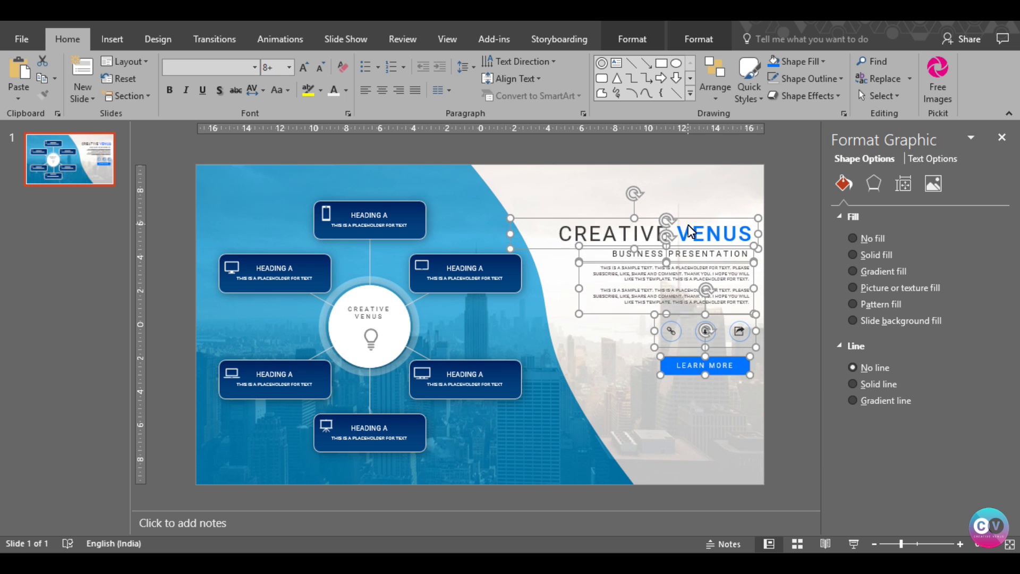
{"action": "key", "text": "Down"}
{"action": "key", "text": "Down"}
{"action": "key", "text": "Down"}
{"action": "key", "text": "Down"}
{"action": "key", "text": "Down"}
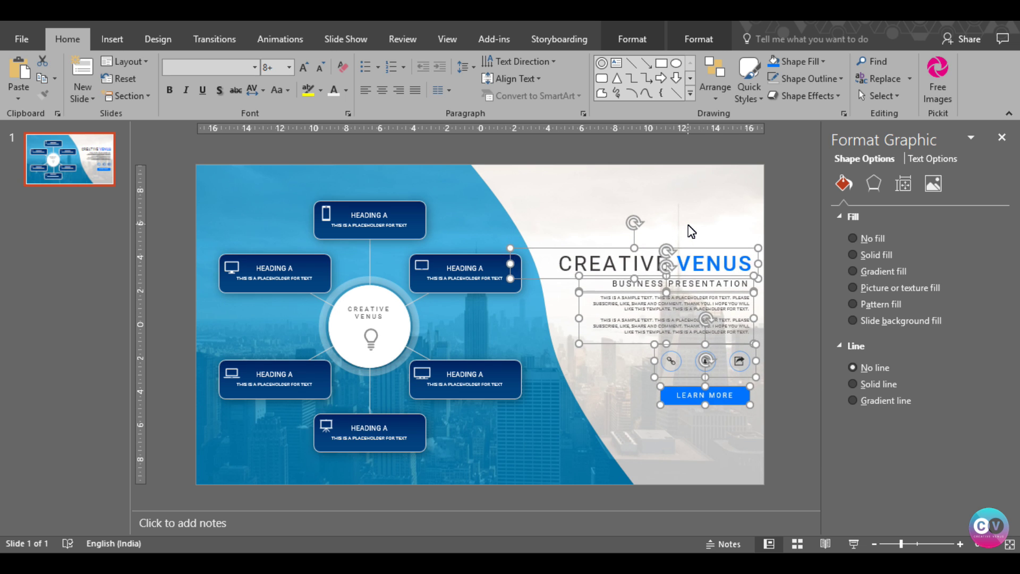
{"action": "left_click", "coordinate": [787, 342]}
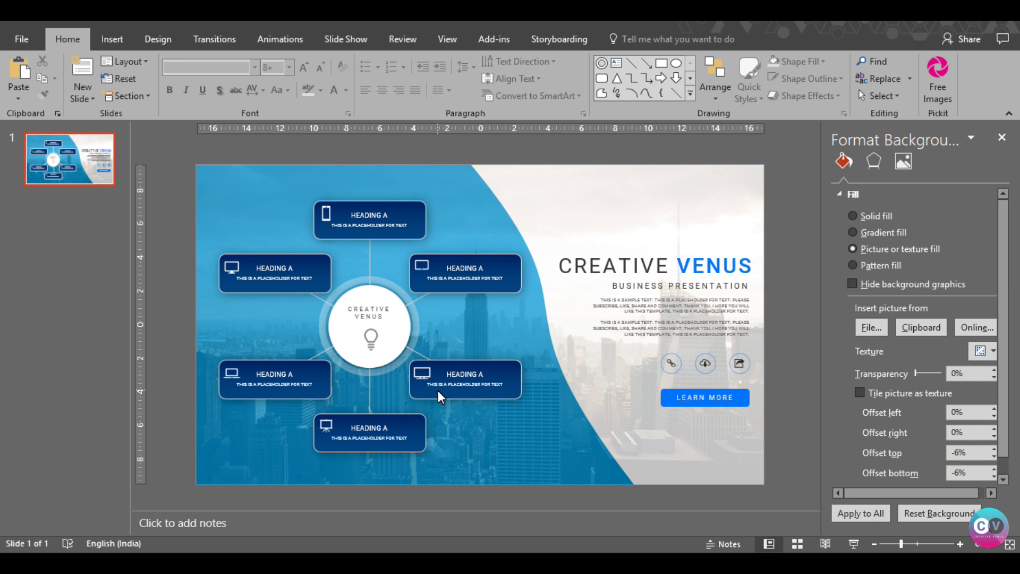
Increase the full-slide overlay's transparency with the Format Shape Transparency slider.
{"action": "left_click", "coordinate": [666, 464]}
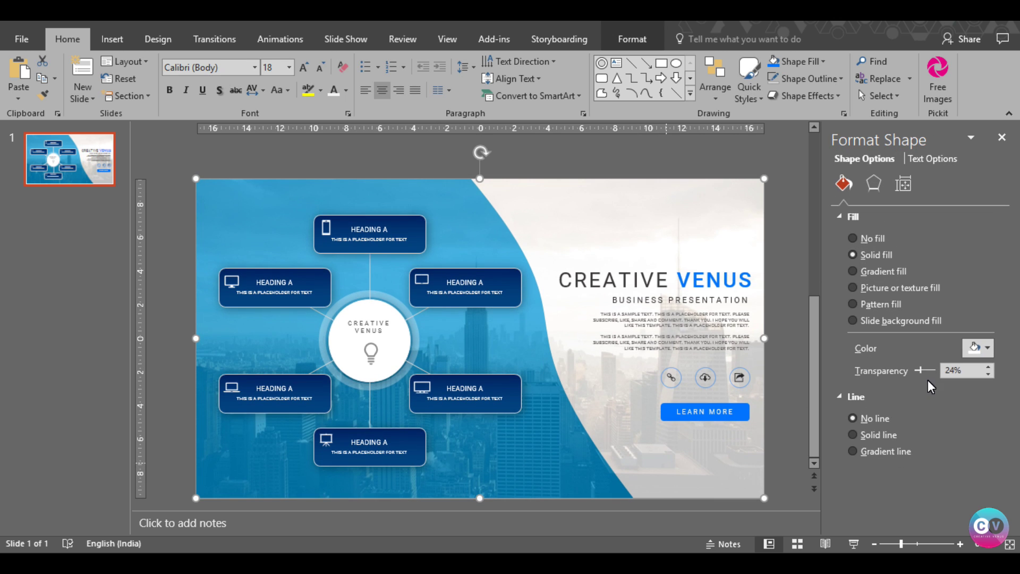
{"action": "left_click_drag", "start_coordinate": [925, 370], "coordinate": [920, 372]}
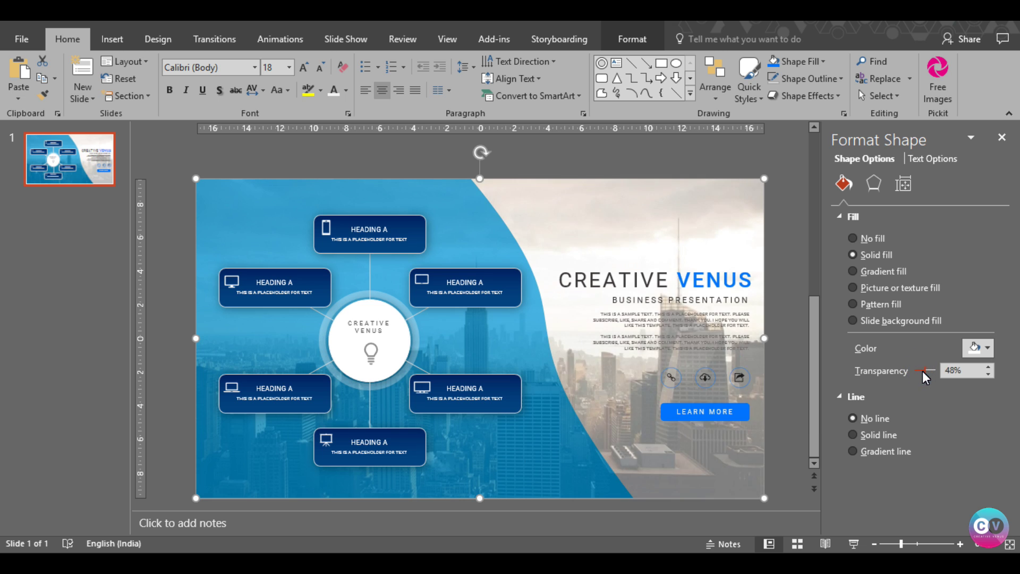
{"action": "left_click", "coordinate": [786, 327]}
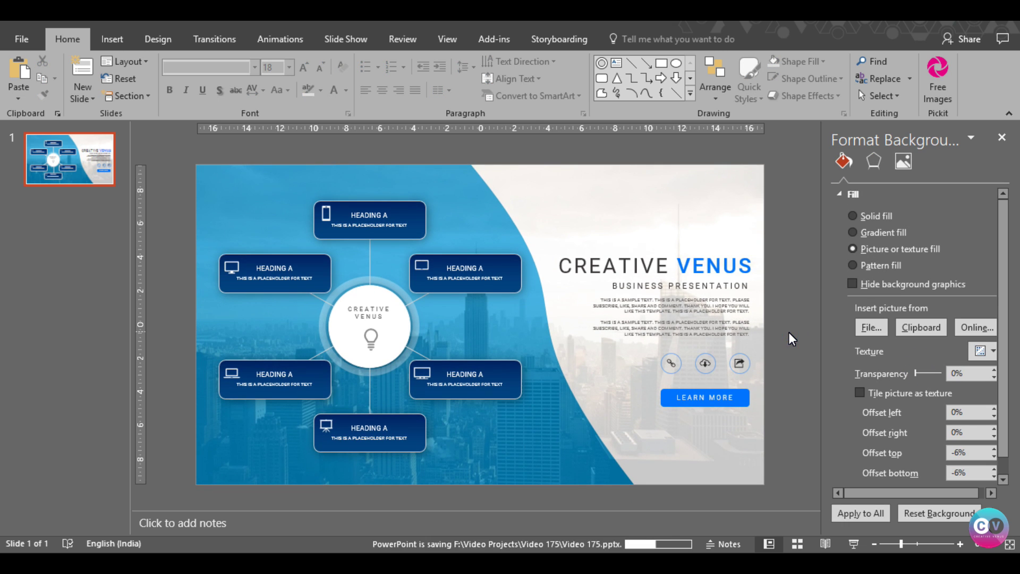
Draw a thin vertical rectangle, about 2.78 cm tall and 0.37 cm wide, beside the CREATIVE VENUS title.
{"action": "left_click", "coordinate": [99, 39]}
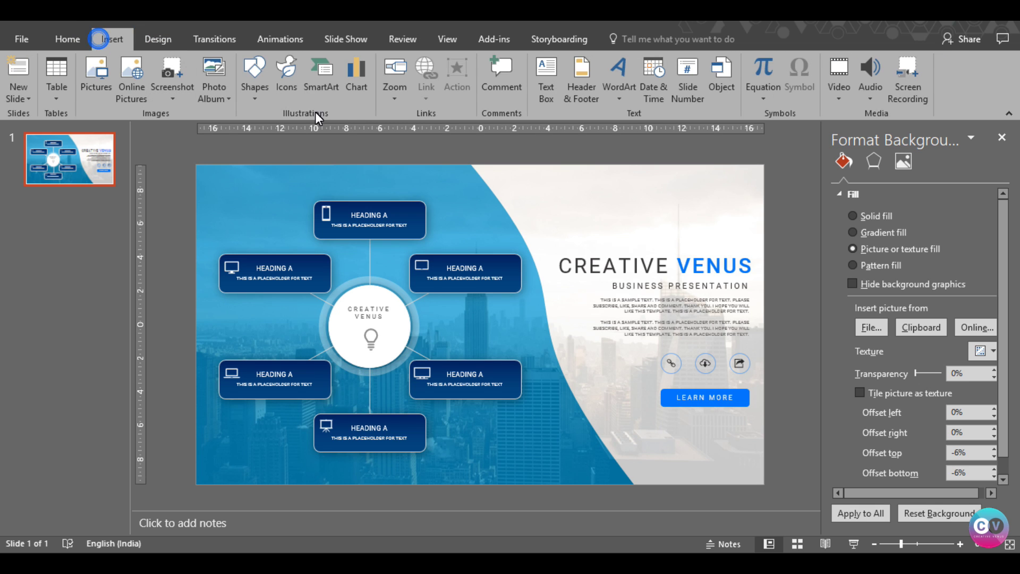
{"action": "left_click", "coordinate": [254, 77]}
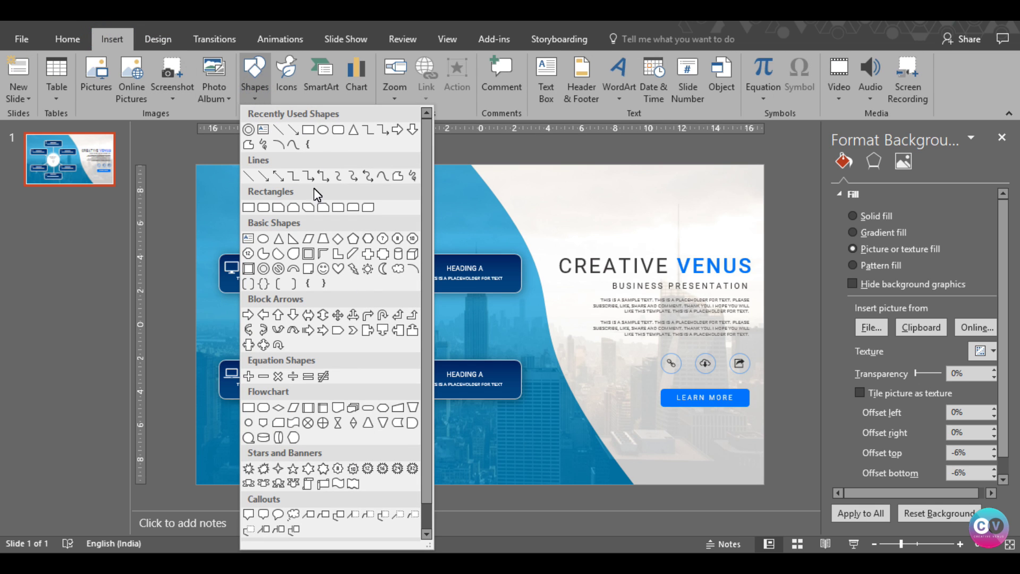
{"action": "left_click", "coordinate": [309, 130]}
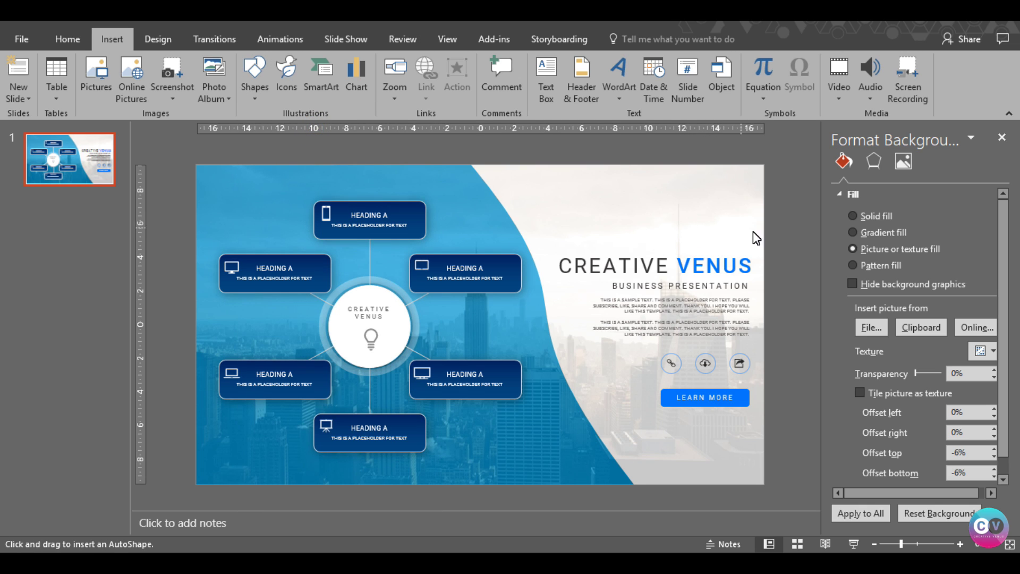
{"action": "mouse_move", "coordinate": [753, 232]}
{"action": "left_mouse_down"}
{"action": "mouse_move", "coordinate": [770, 433]}
{"action": "mouse_move", "coordinate": [764, 281]}
{"action": "mouse_move", "coordinate": [736, 247]}
{"action": "mouse_move", "coordinate": [758, 267]}
{"action": "left_mouse_up"}
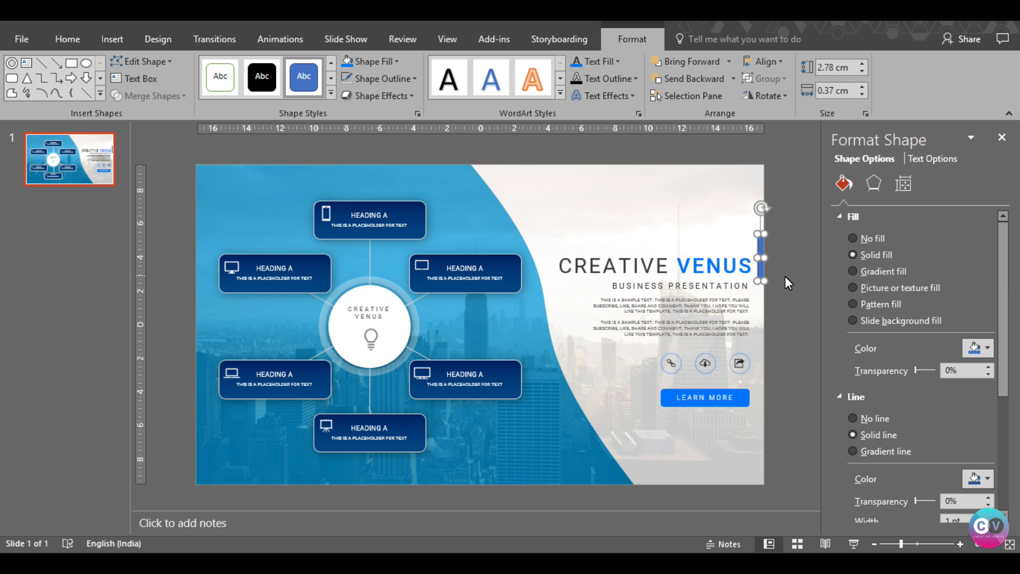
Colour the word VENUS and the thin bar beside the title dark blue.
{"action": "left_click", "coordinate": [786, 276]}
{"action": "left_click", "coordinate": [676, 265]}
{"action": "left_click_drag", "start_coordinate": [733, 280], "coordinate": [752, 268]}
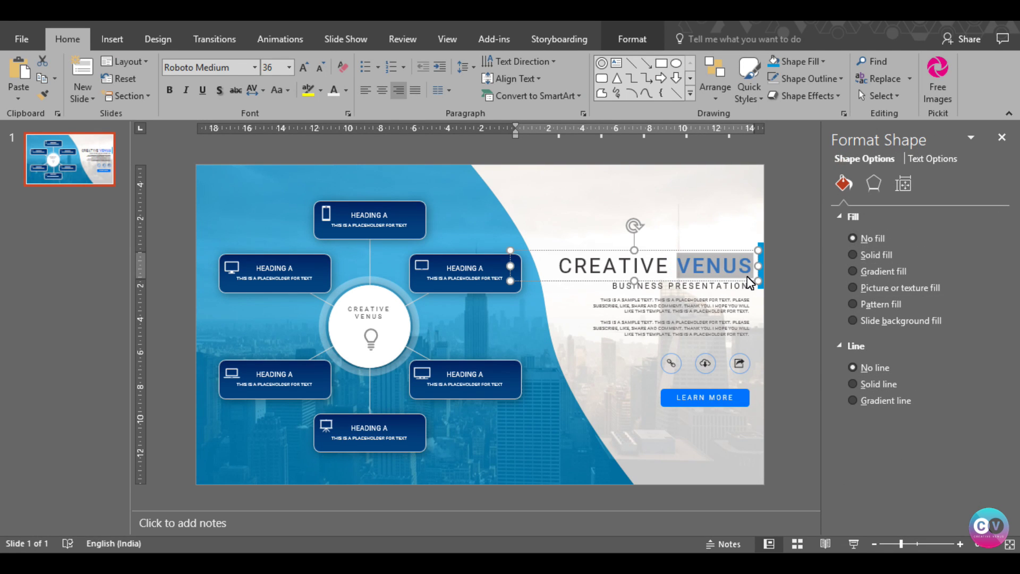
{"action": "left_click", "coordinate": [924, 159]}
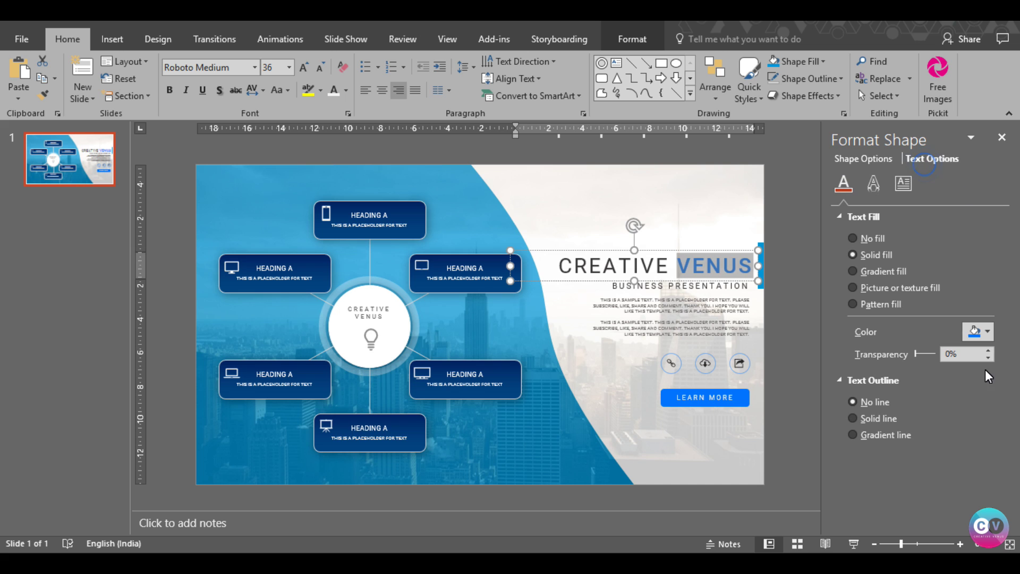
{"action": "left_click", "coordinate": [987, 332]}
{"action": "left_click", "coordinate": [997, 448]}
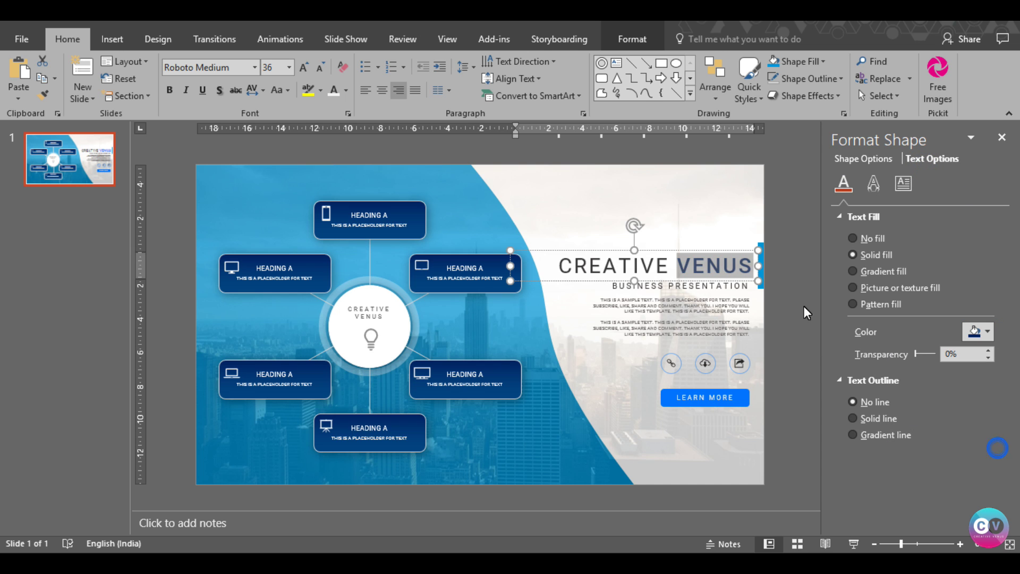
{"action": "left_click", "coordinate": [765, 286]}
{"action": "left_click", "coordinate": [978, 334]}
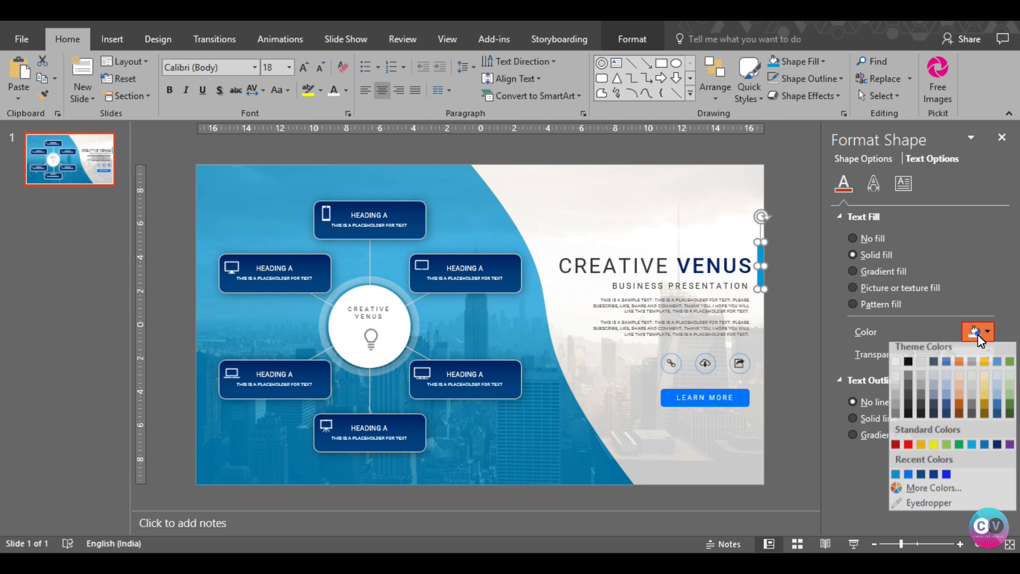
{"action": "left_click", "coordinate": [996, 449]}
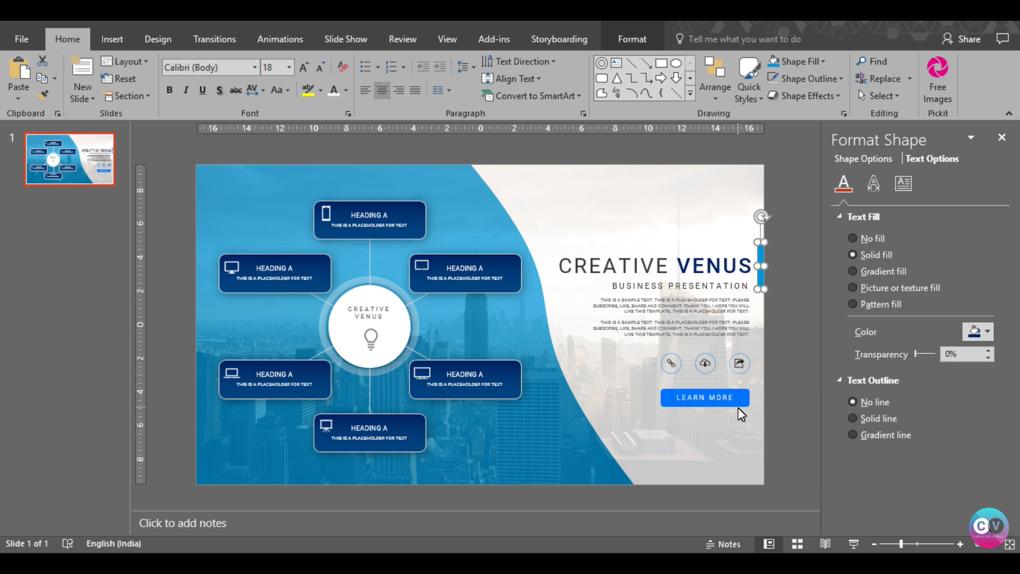
Fill the LEARN MORE button dark navy.
{"action": "left_click", "coordinate": [739, 408]}
{"action": "left_click", "coordinate": [748, 419]}
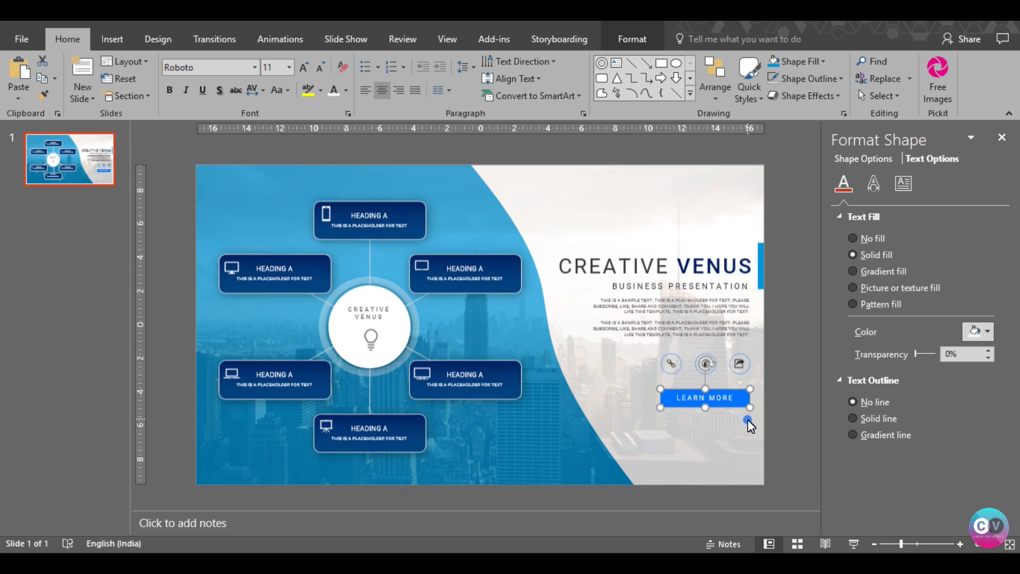
{"action": "left_click", "coordinate": [850, 159]}
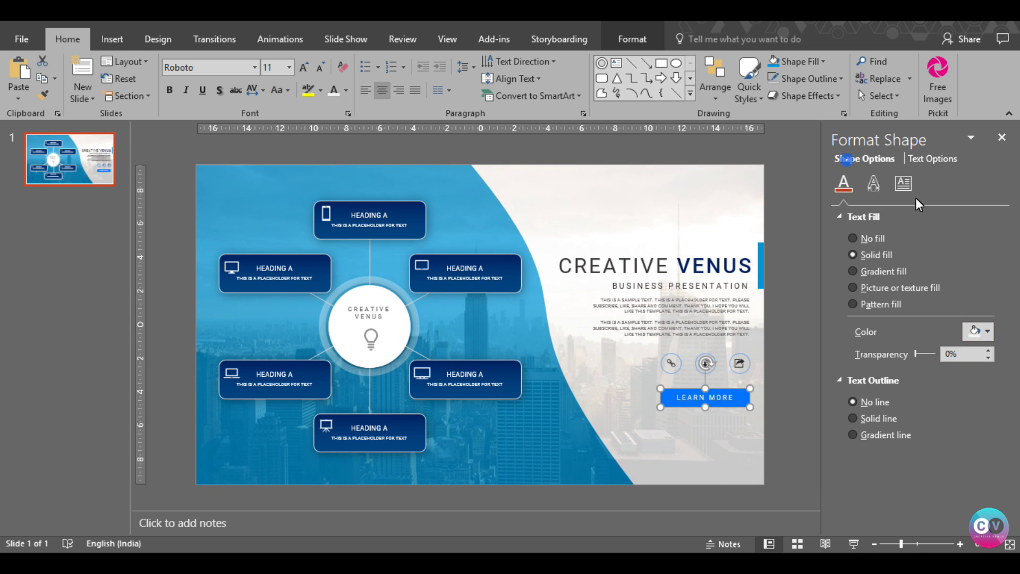
{"action": "left_click", "coordinate": [986, 348]}
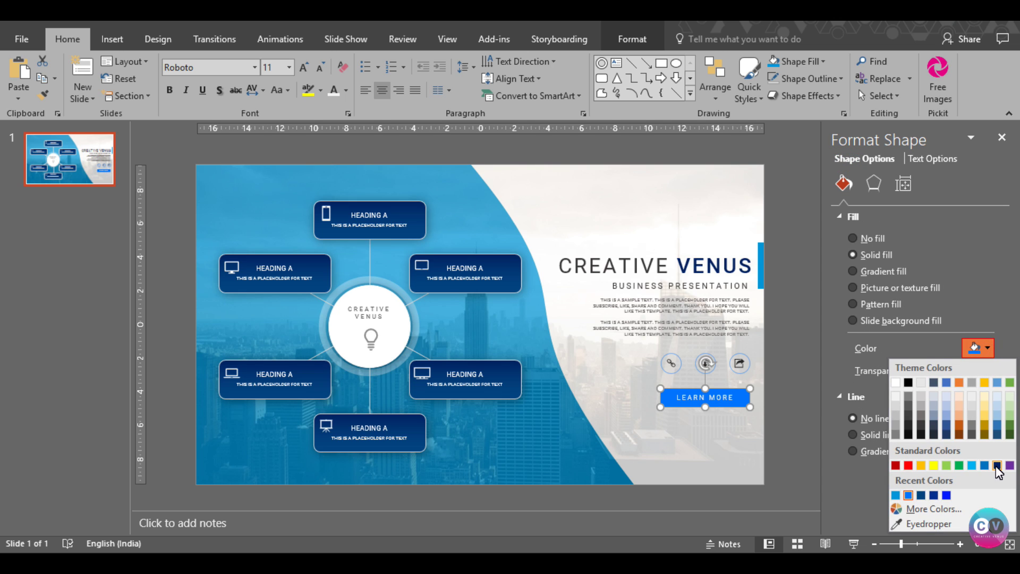
{"action": "left_click", "coordinate": [934, 497]}
Fill the accent bar dark navy, leaving its outline unchanged.
{"action": "left_click", "coordinate": [761, 276]}
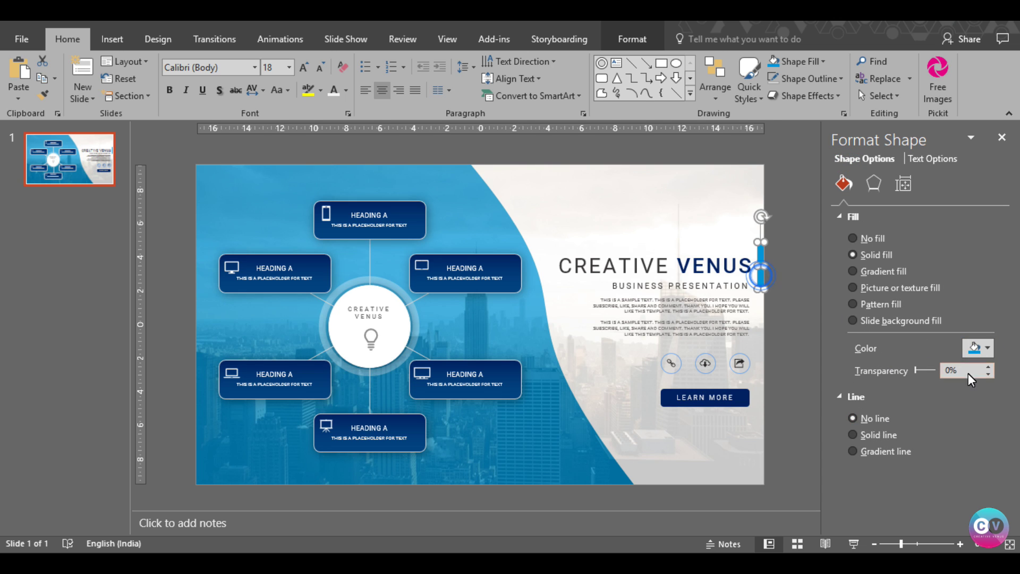
{"action": "left_click", "coordinate": [990, 346]}
{"action": "left_click", "coordinate": [997, 466]}
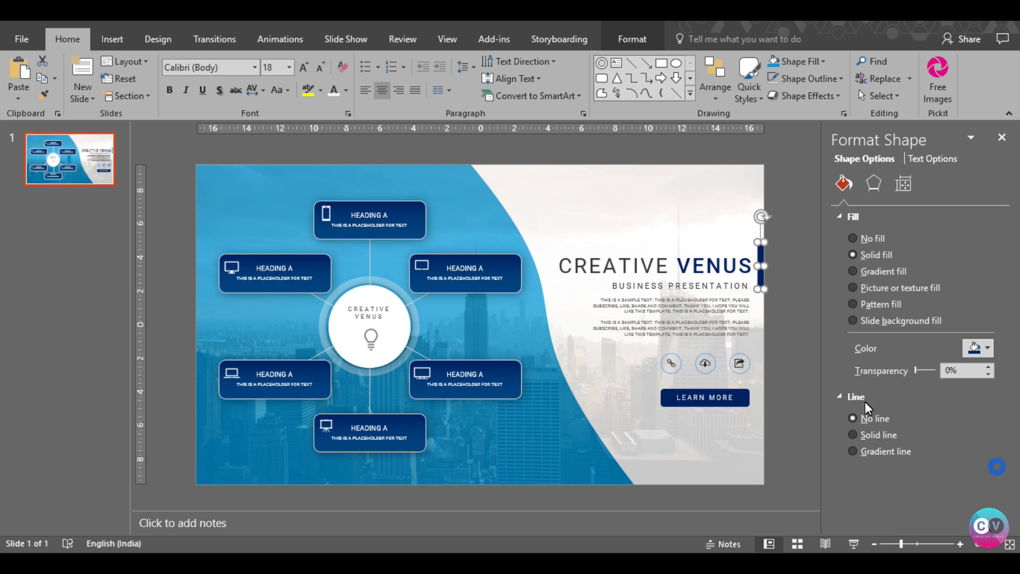
{"action": "left_click", "coordinate": [786, 355]}
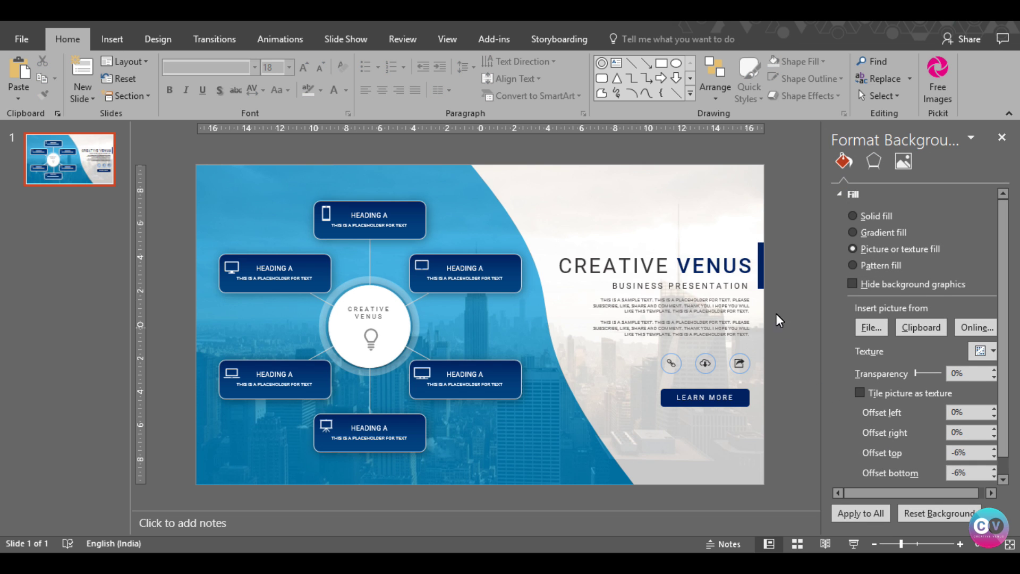
{"action": "left_click", "coordinate": [759, 275]}
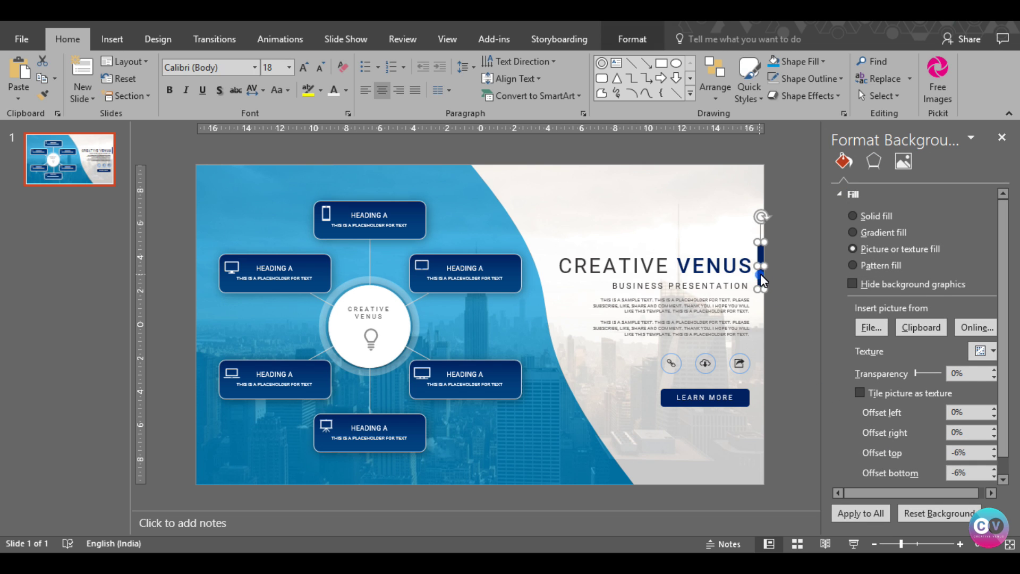
{"action": "left_click", "coordinate": [611, 40]}
{"action": "left_click", "coordinate": [393, 71]}
{"action": "left_click", "coordinate": [521, 234]}
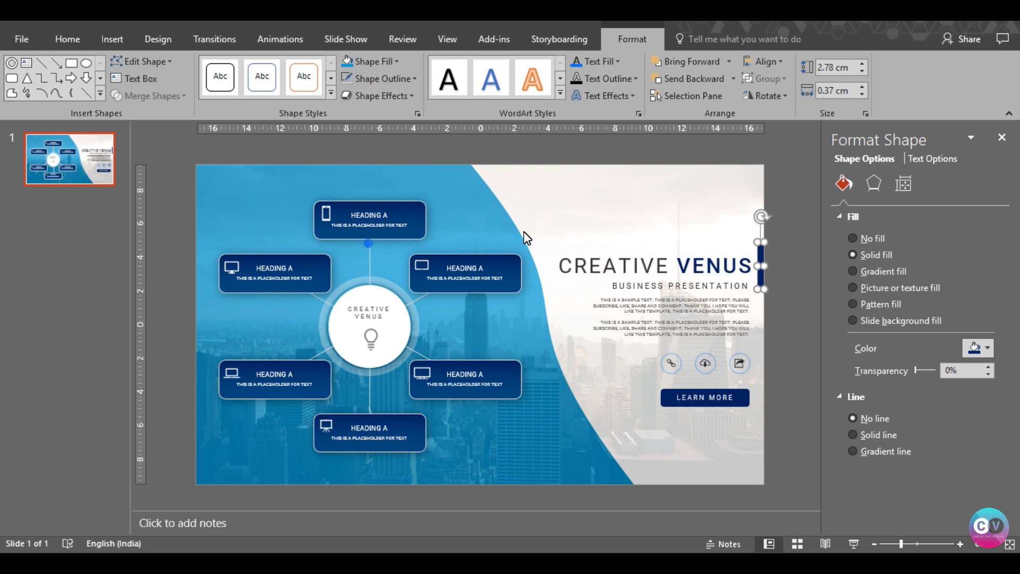
{"action": "left_click", "coordinate": [784, 321]}
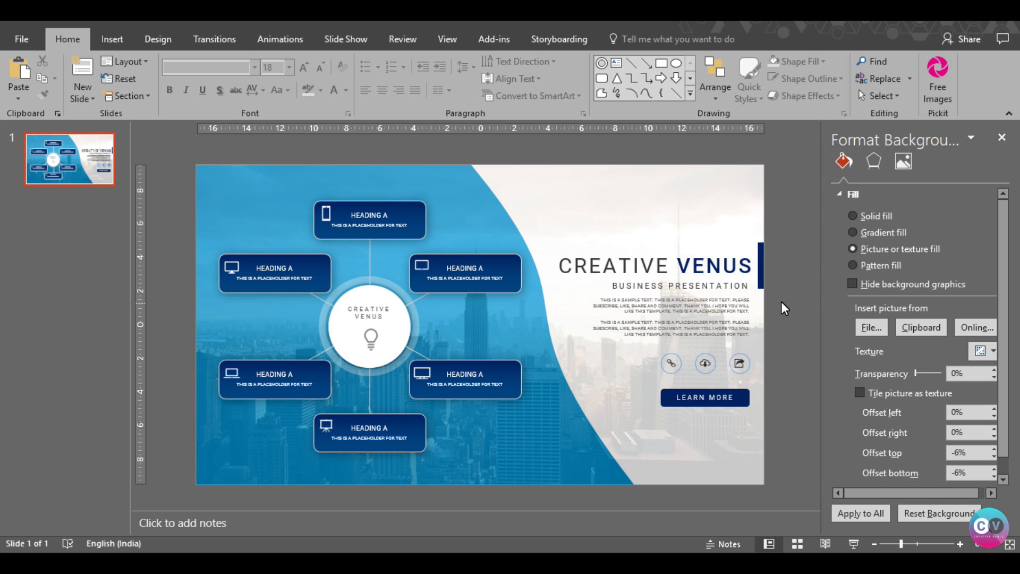
Select all six HEADING boxes around the diagram's central circle.
{"action": "left_click", "coordinate": [503, 291]}
{"action": "left_click", "coordinate": [399, 233], "text": "shift"}
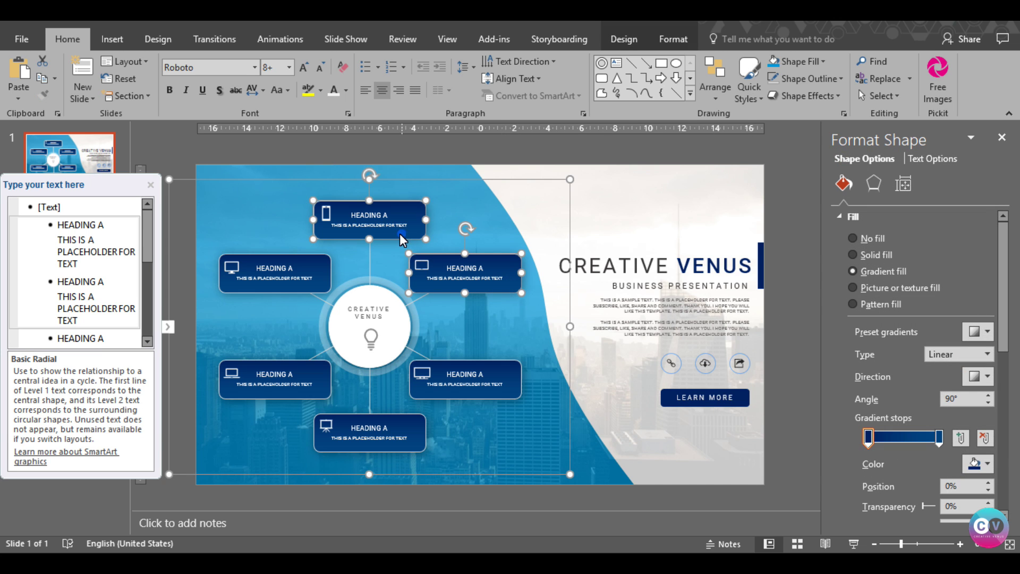
{"action": "left_click", "coordinate": [273, 289], "text": "shift"}
{"action": "left_click", "coordinate": [284, 376], "text": "shift"}
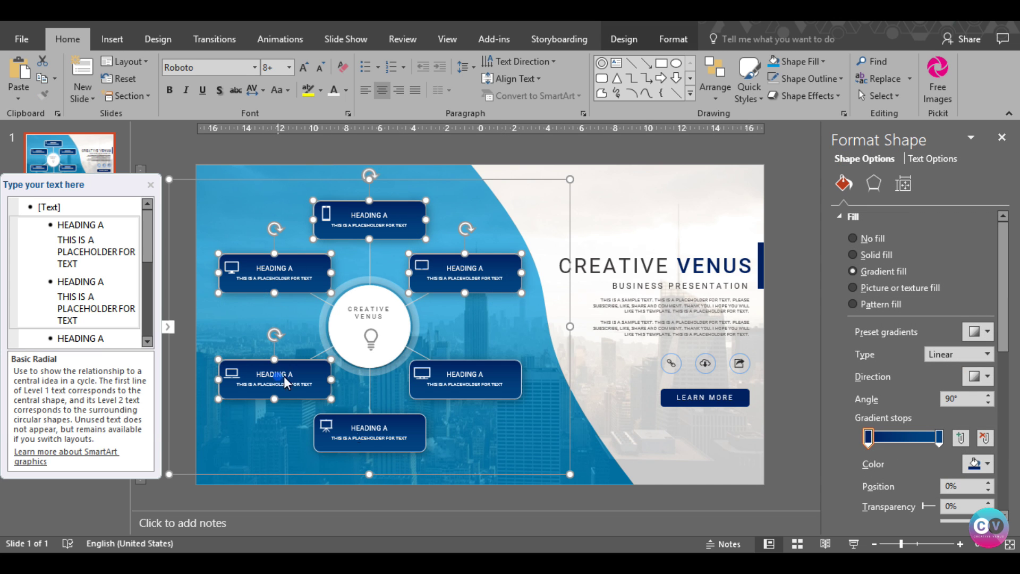
{"action": "left_click", "coordinate": [370, 437], "text": "shift"}
{"action": "left_click", "coordinate": [495, 379], "text": "shift"}
Give the selected boxes a Blue, Accent 1, Lighter 40% outline at ½ pt weight.
{"action": "left_click", "coordinate": [624, 39]}
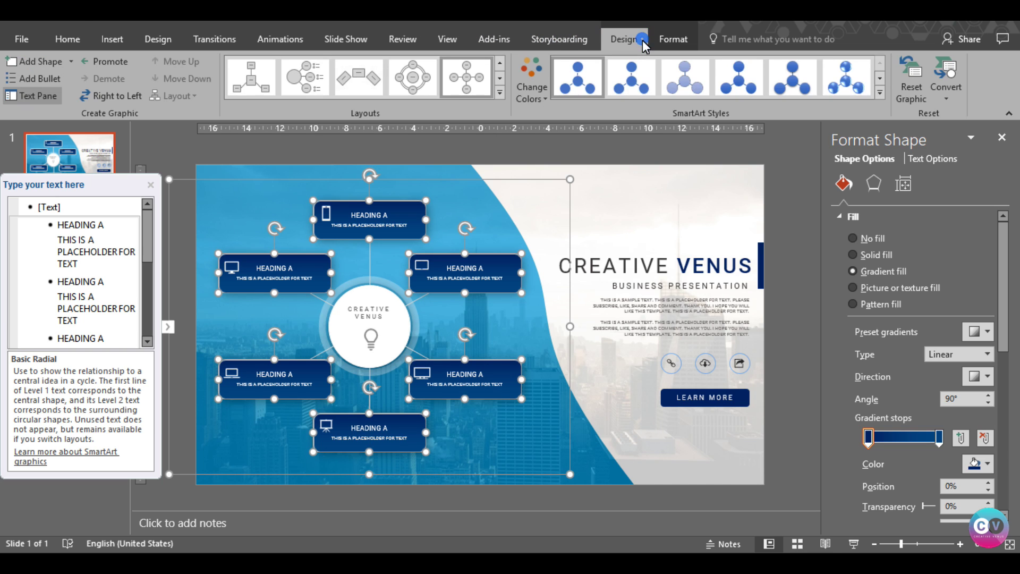
{"action": "left_click", "coordinate": [668, 39]}
{"action": "left_click", "coordinate": [502, 77]}
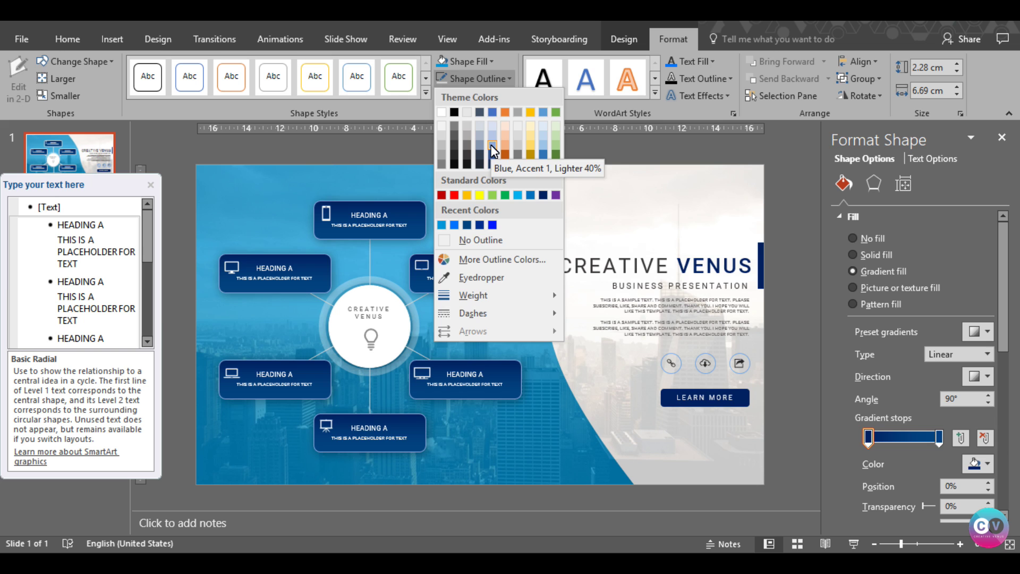
{"action": "left_click", "coordinate": [491, 145]}
{"action": "left_click", "coordinate": [508, 79]}
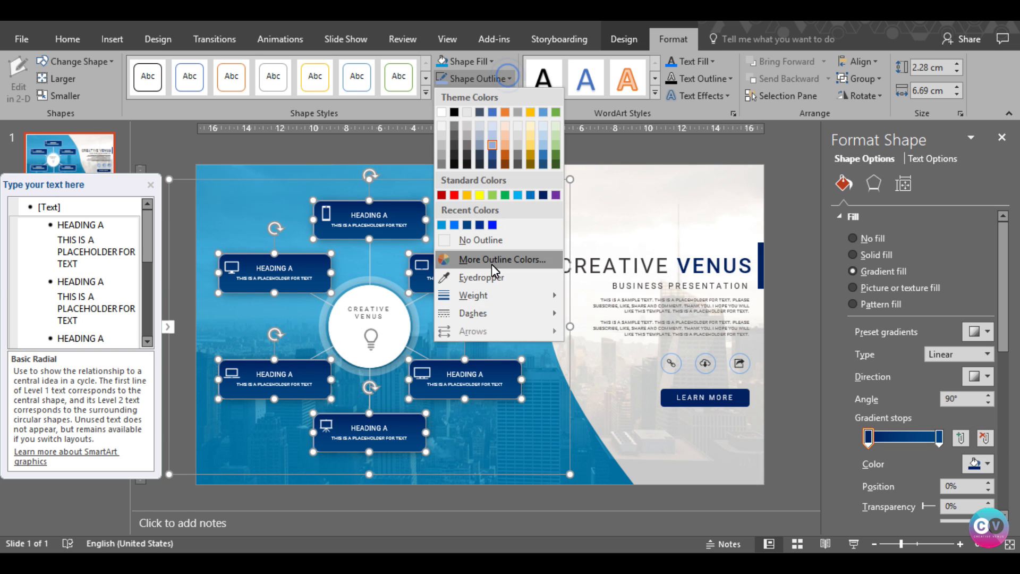
{"action": "mouse_move", "coordinate": [473, 295]}
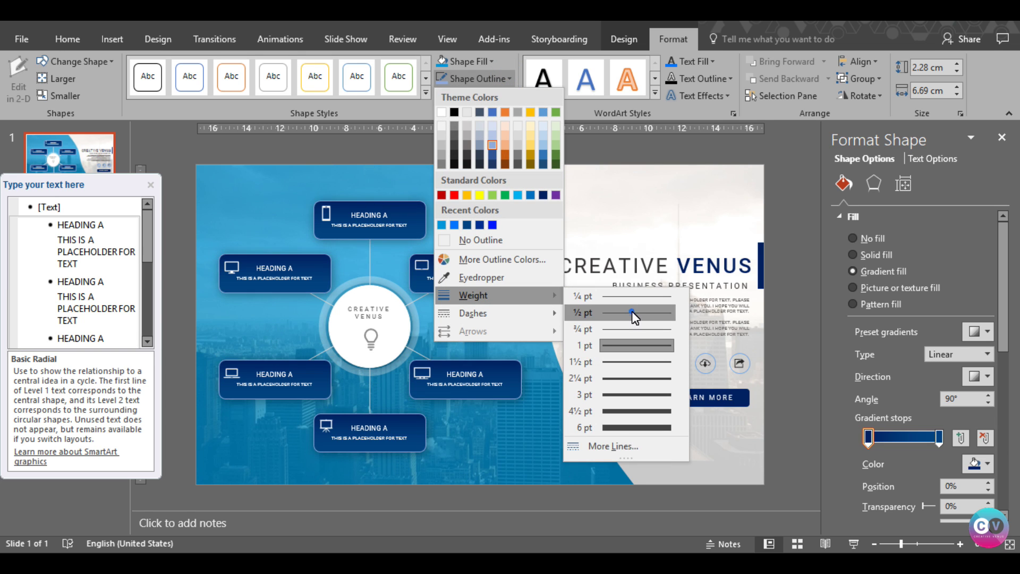
{"action": "left_click", "coordinate": [632, 312]}
{"action": "left_click", "coordinate": [784, 365]}
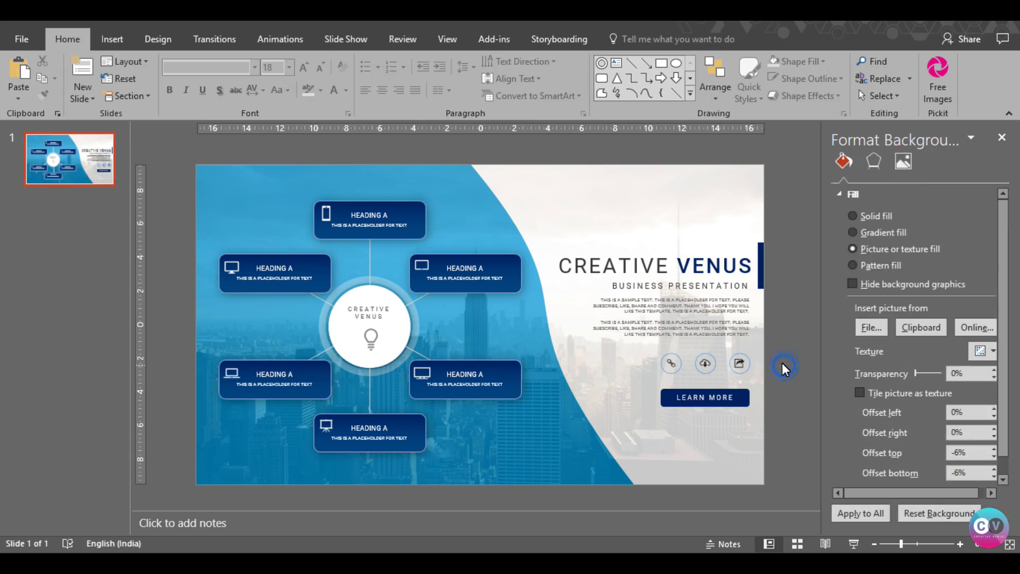